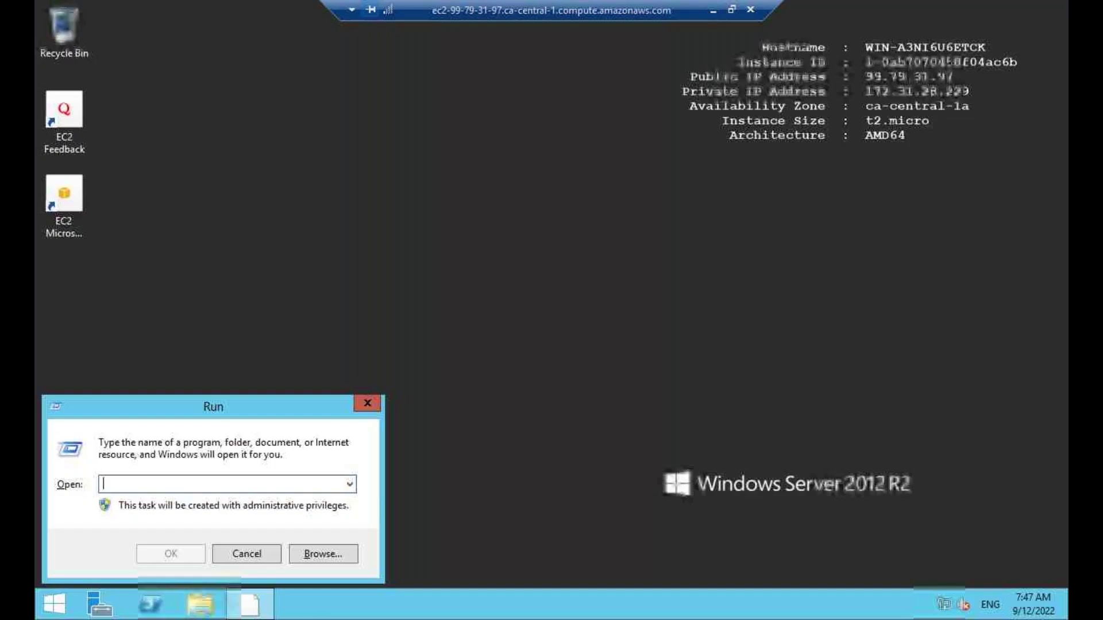
Launch Command Prompt with cmd from the Run box, then enter 'net user administrator' at the prompt.
text(cmd)
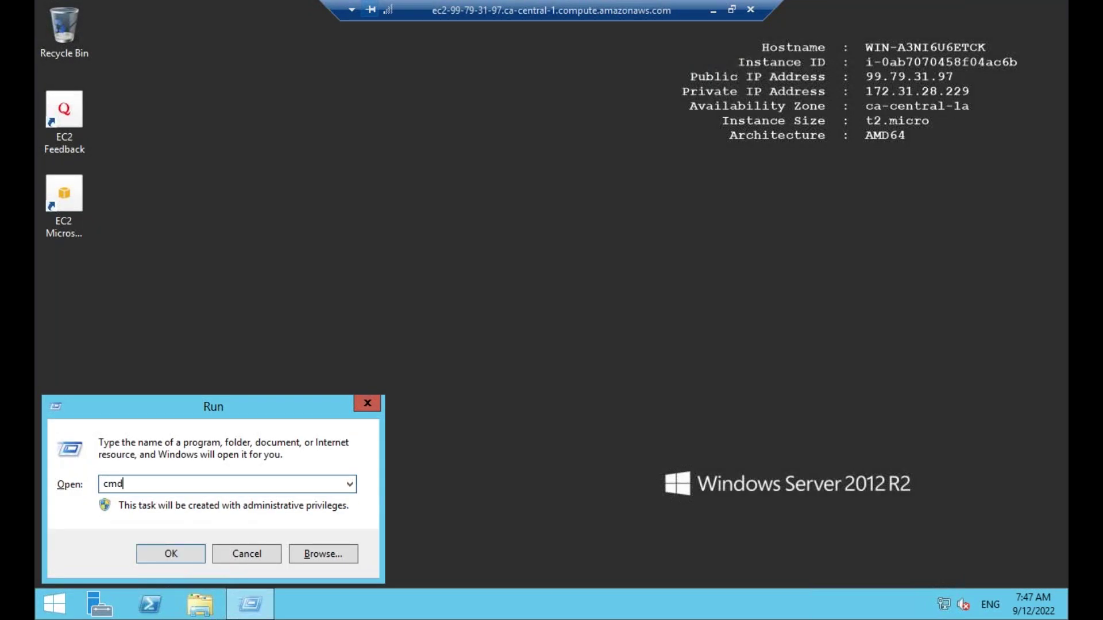
key(Return)
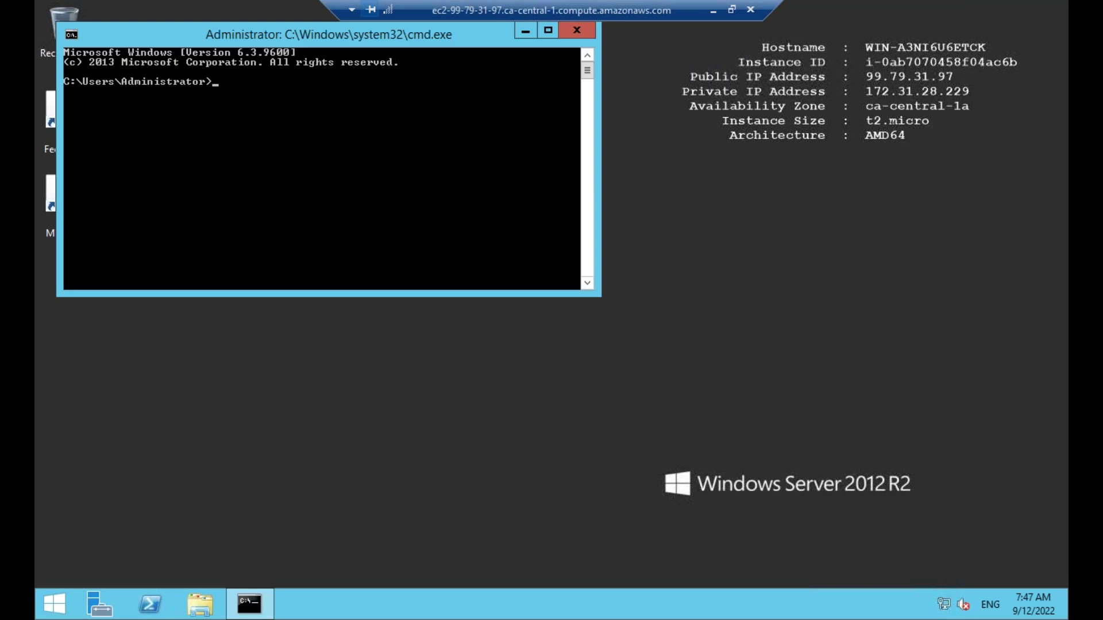
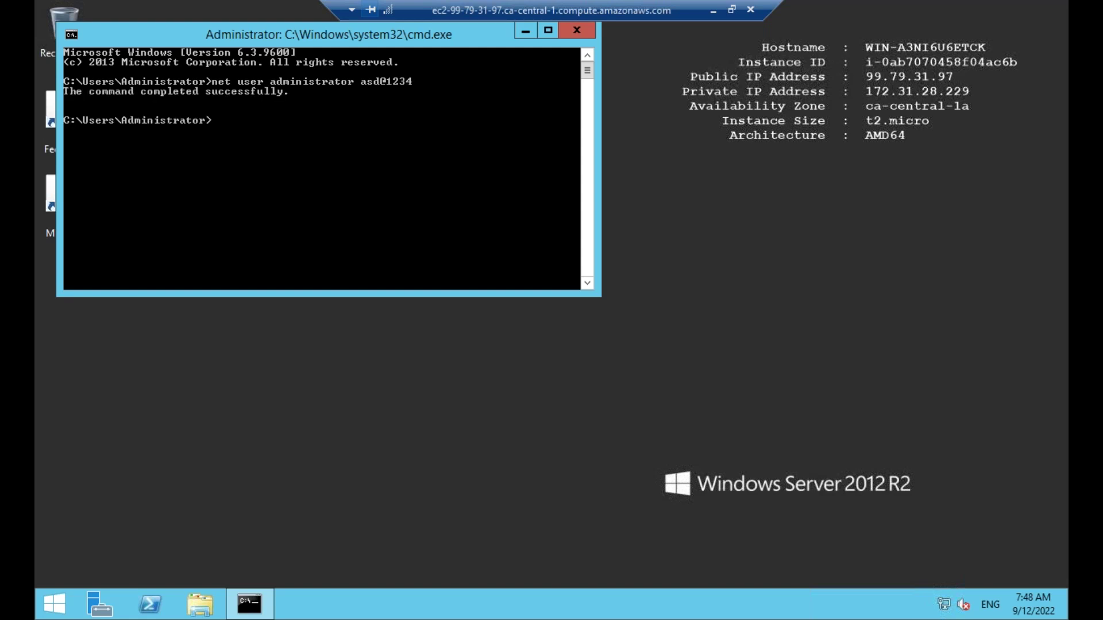
Close the command prompt, start Server Manager, and create the data folder on the desktop.
click(577, 32)
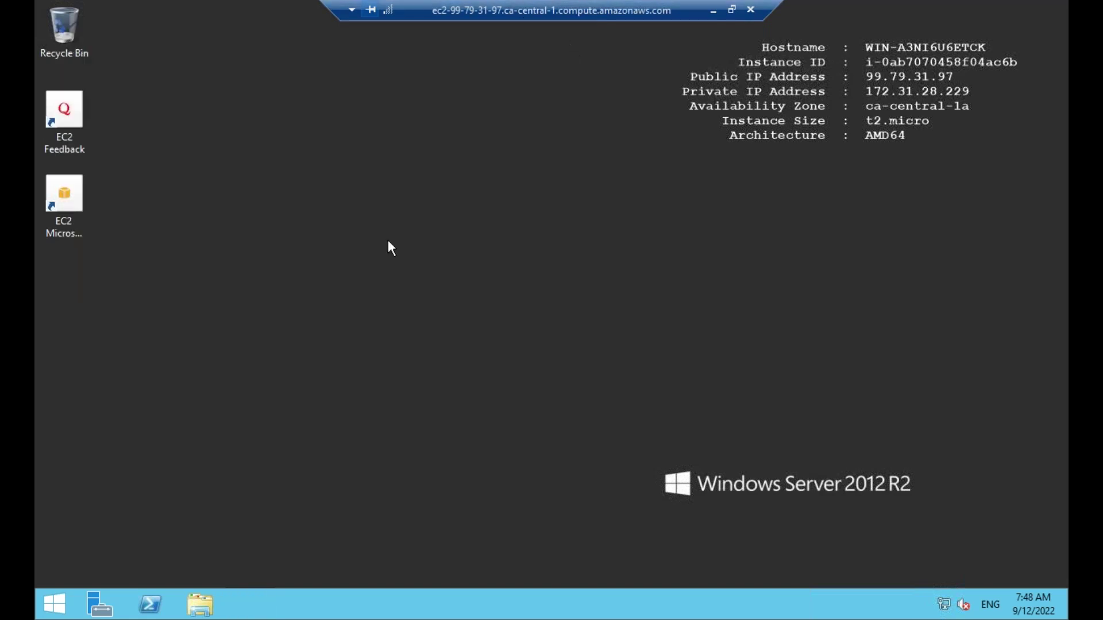
click(94, 609)
right_click(87, 286)
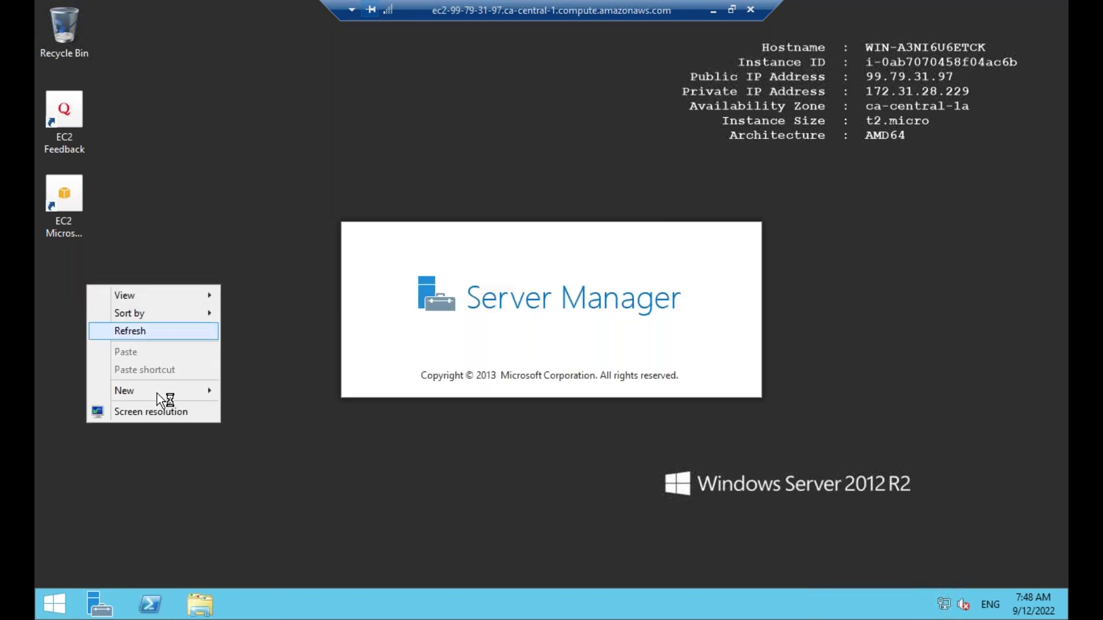
mouse_move(162, 397)
click(273, 387)
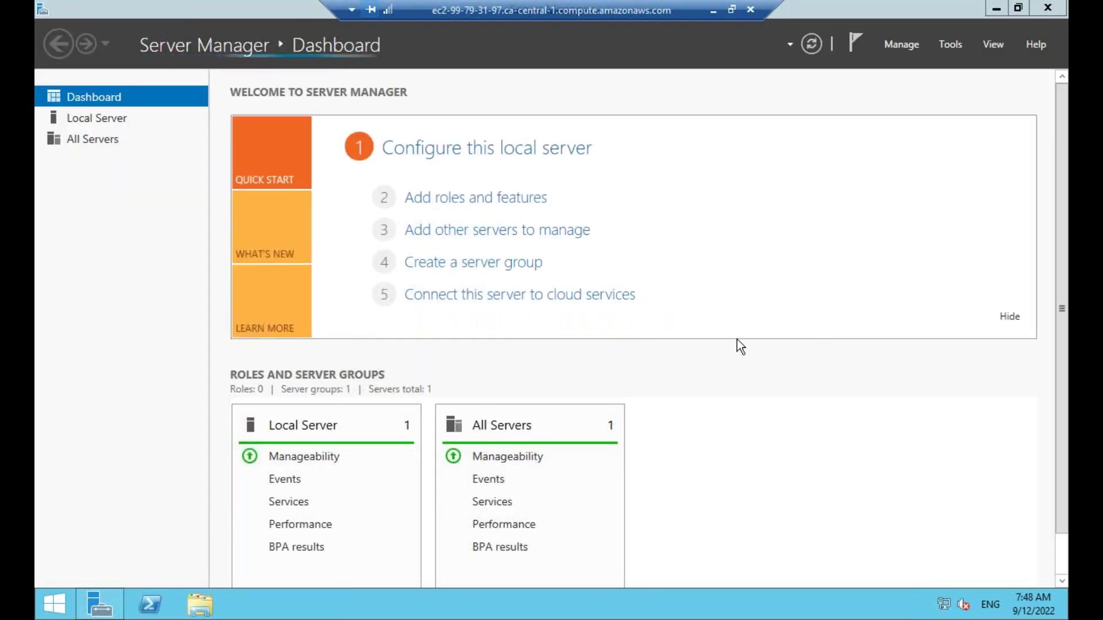
click(996, 9)
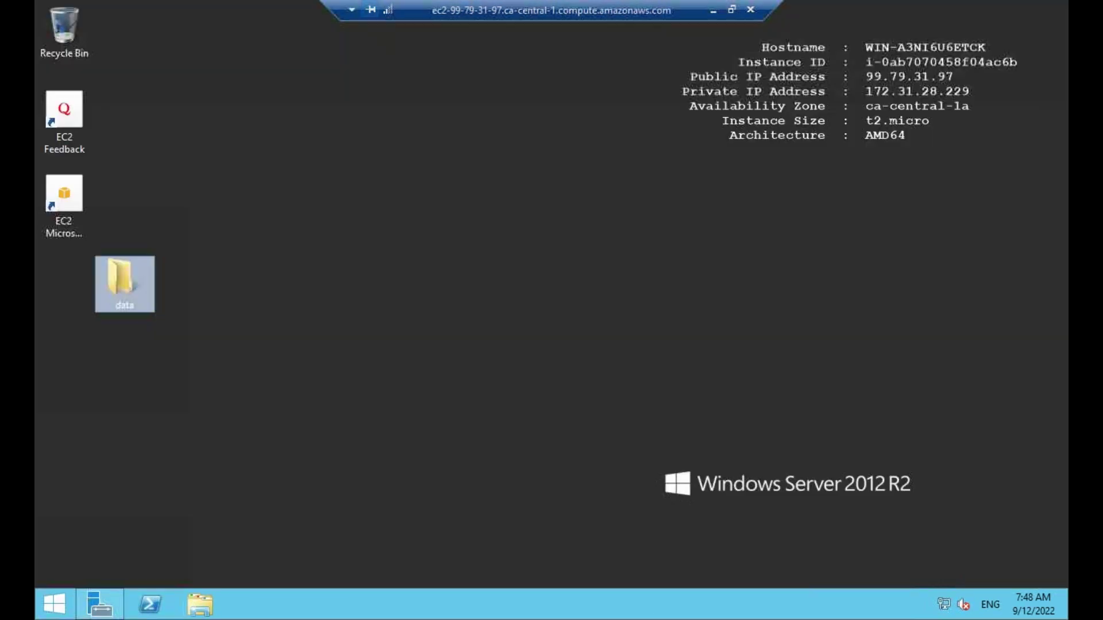
click(207, 327)
Create a second desktop folder named java and bring back Server Manager's Dashboard.
right_click(188, 145)
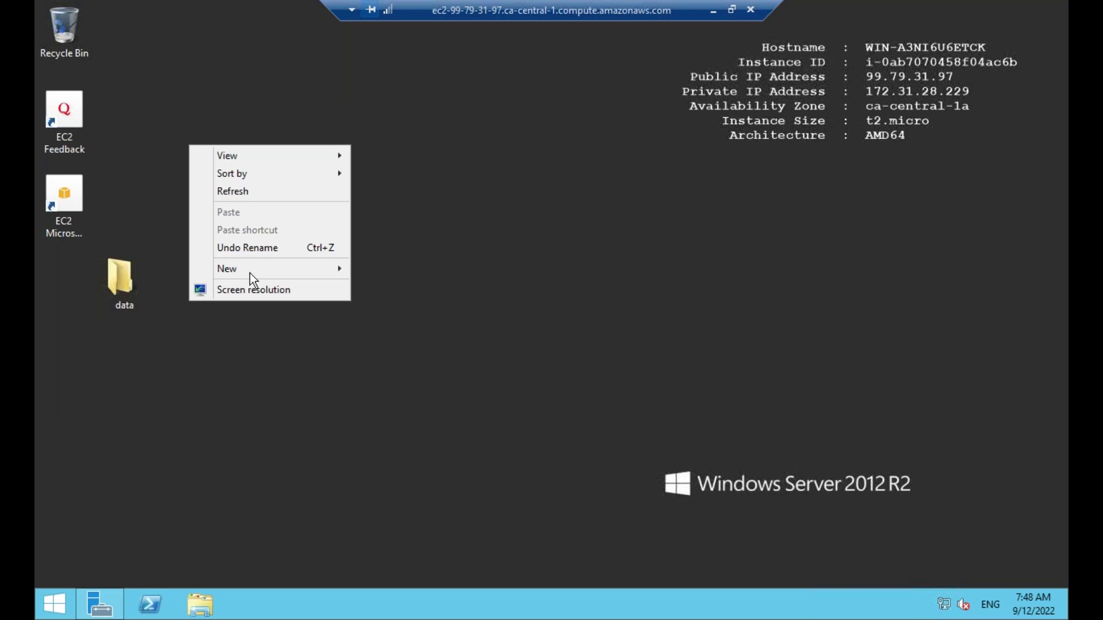
mouse_move(323, 271)
click(390, 270)
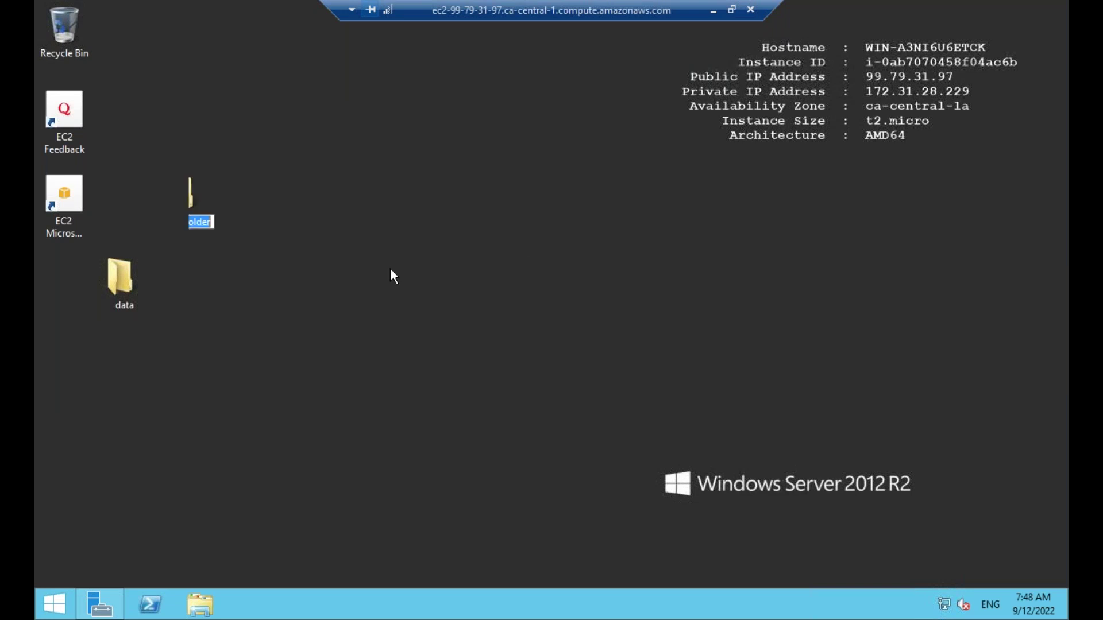
text(java)
key(Return)
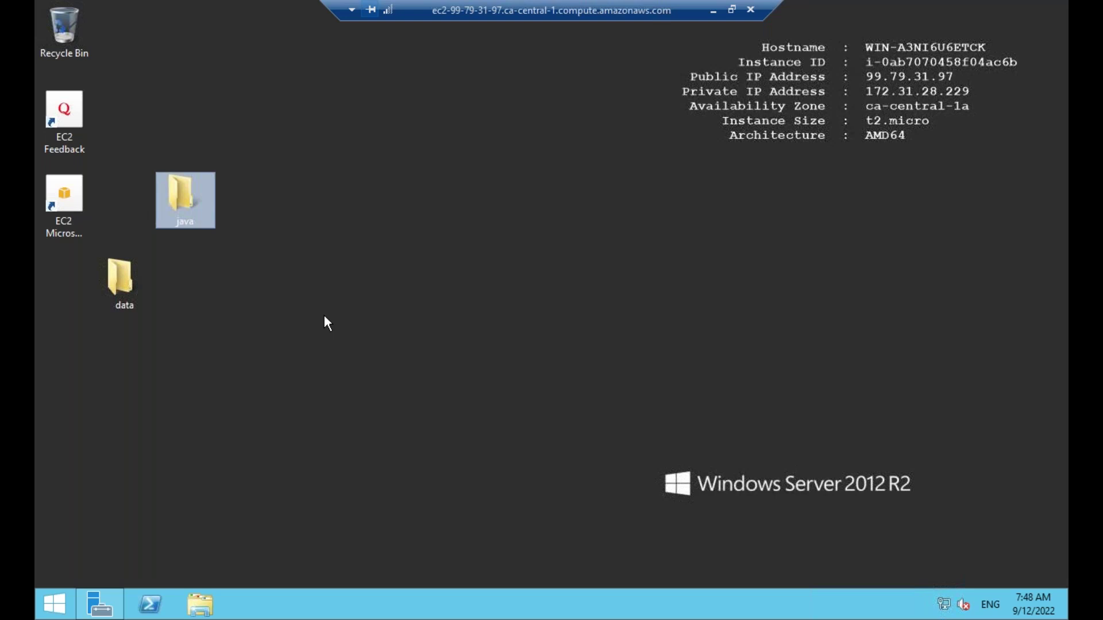
click(427, 230)
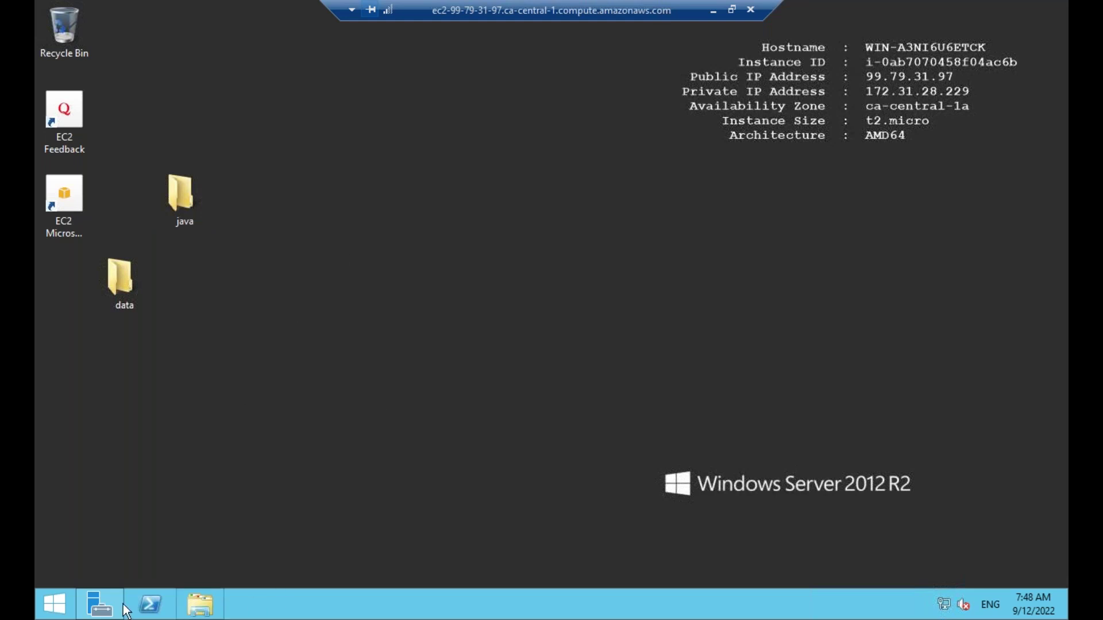
click(98, 603)
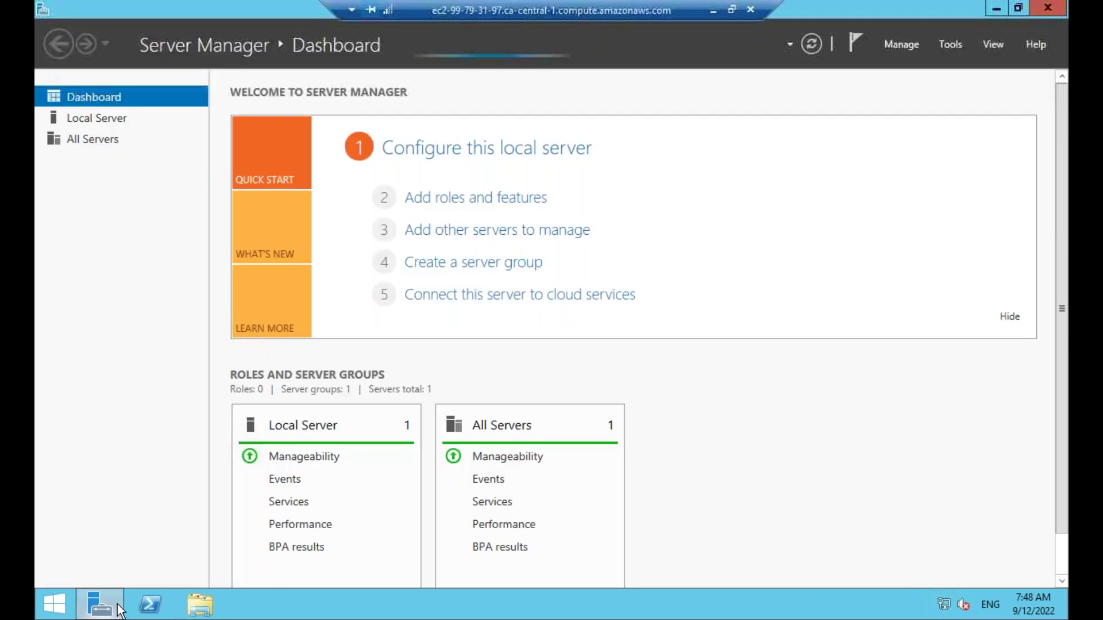
In Add Roles and Features, select the Web Server (IIS) role with its management tools.
click(461, 198)
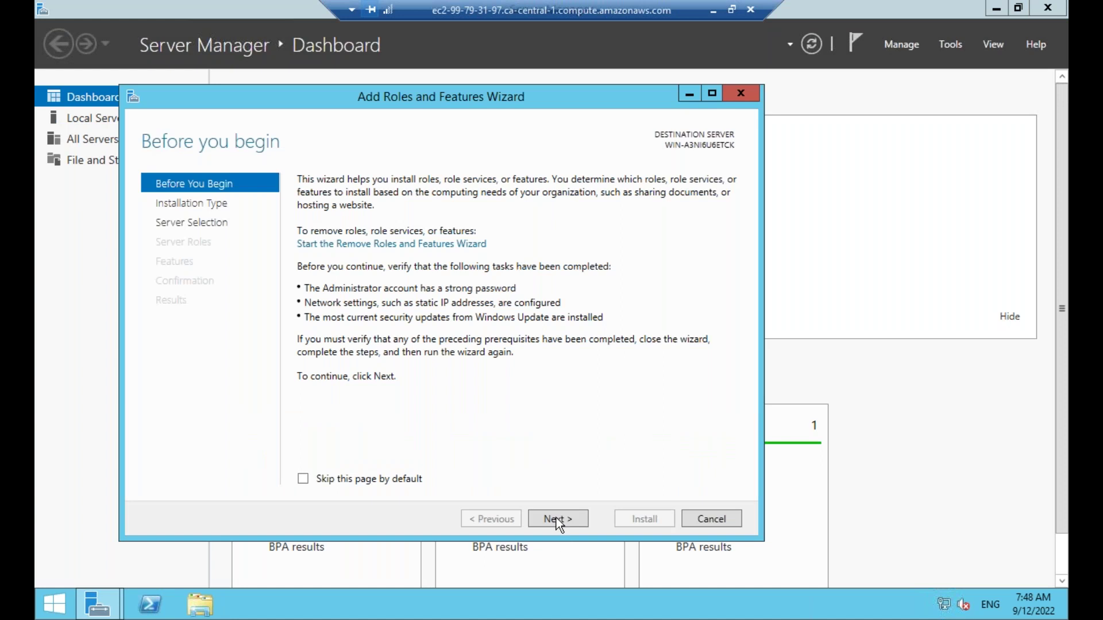
click(556, 518)
click(556, 518)
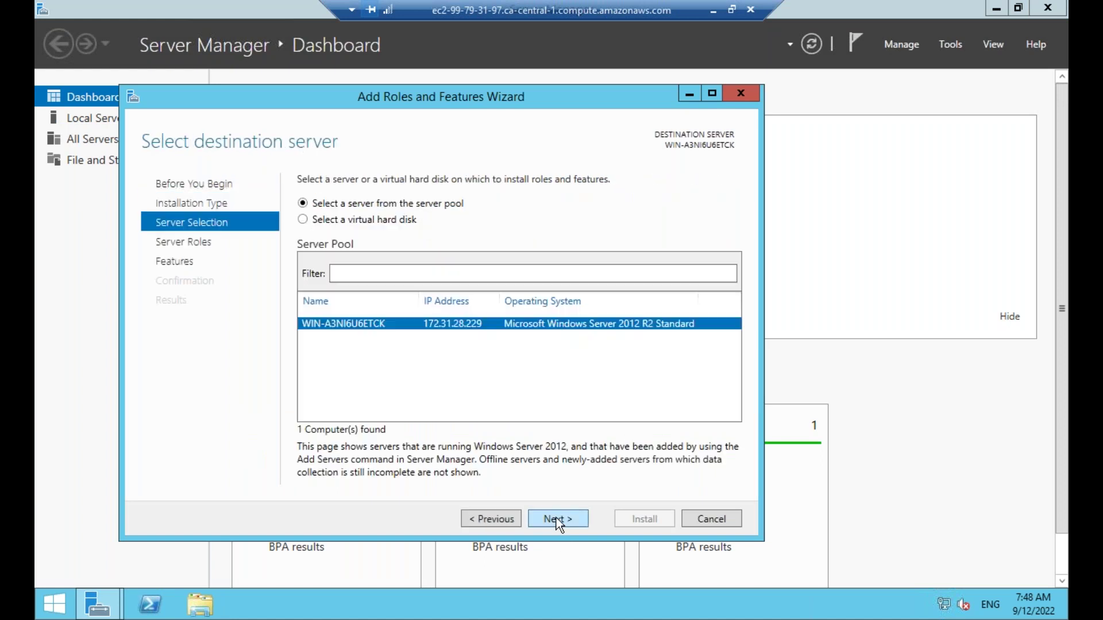
click(556, 517)
scroll(387, 422, down, 2)
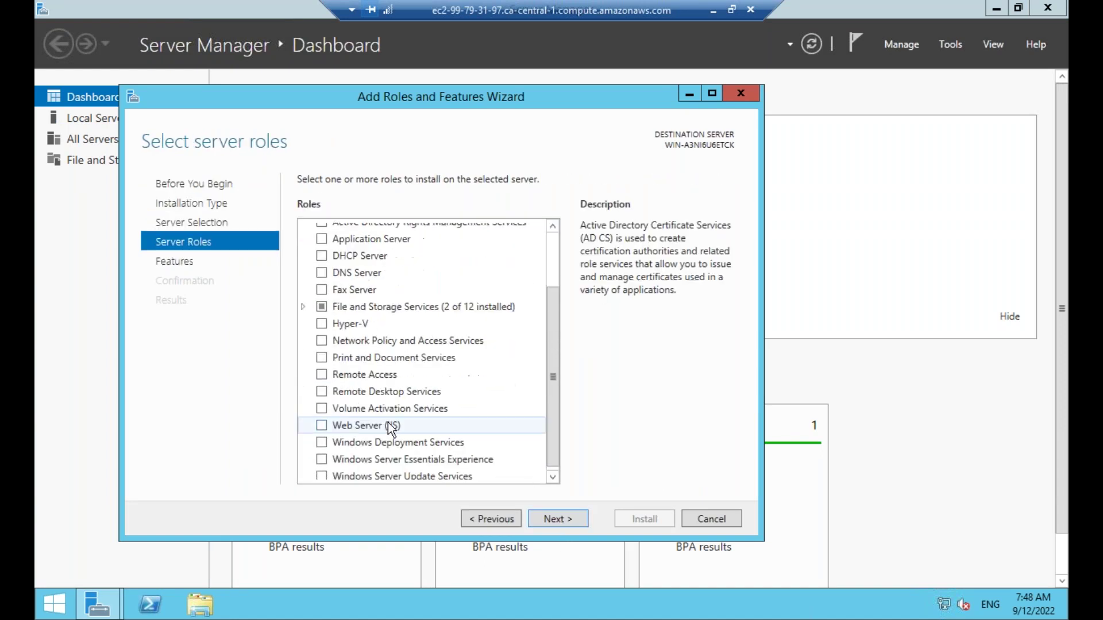
click(323, 426)
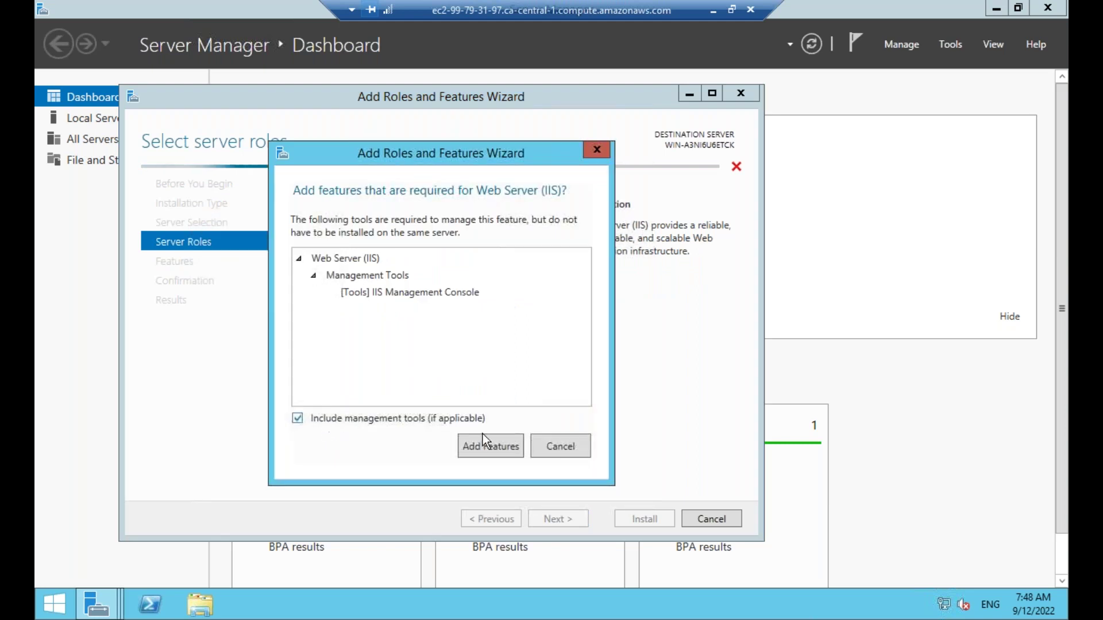
click(485, 446)
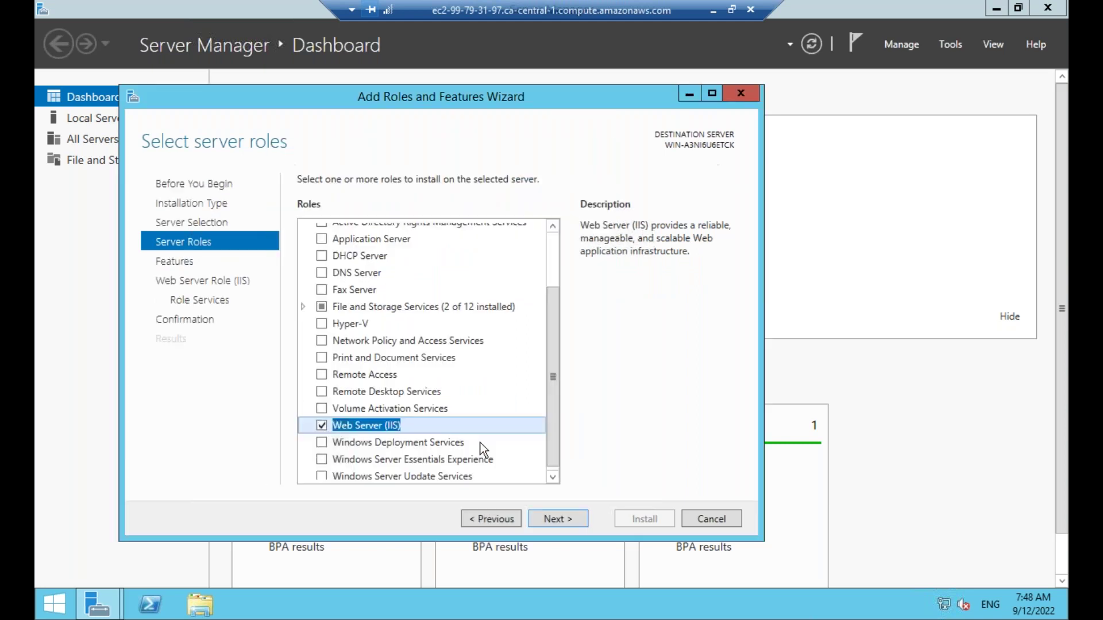
Start the IIS installation and minimize the remote desktop session.
click(549, 519)
click(549, 518)
click(549, 518)
click(549, 519)
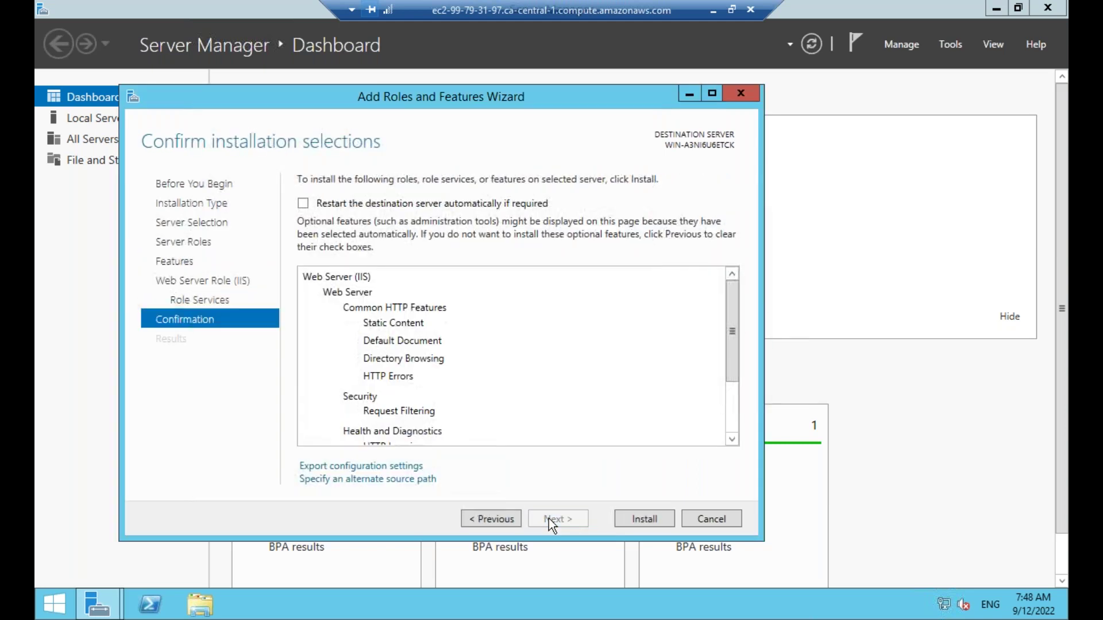
click(632, 522)
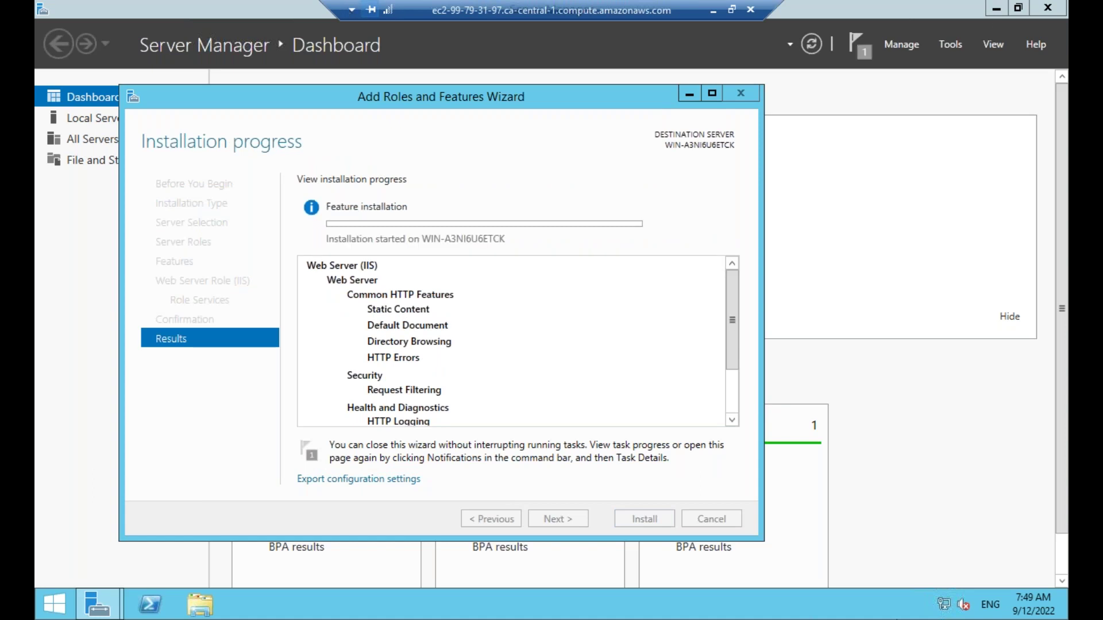
click(712, 12)
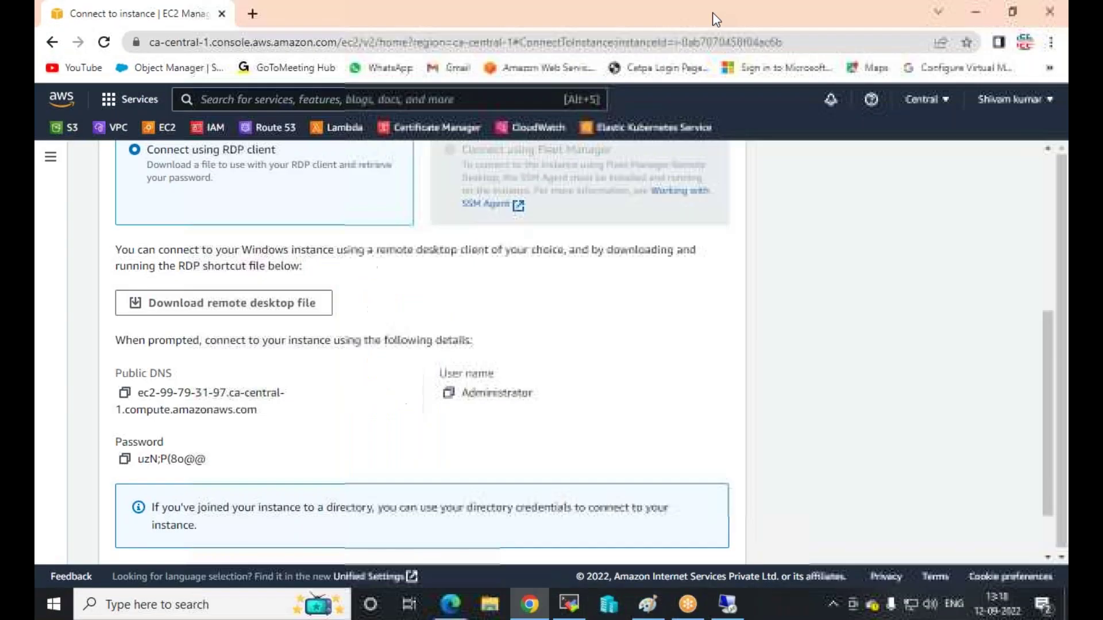
Minimize the browser and Paint, then open the local Downloads folder in File Explorer.
click(971, 17)
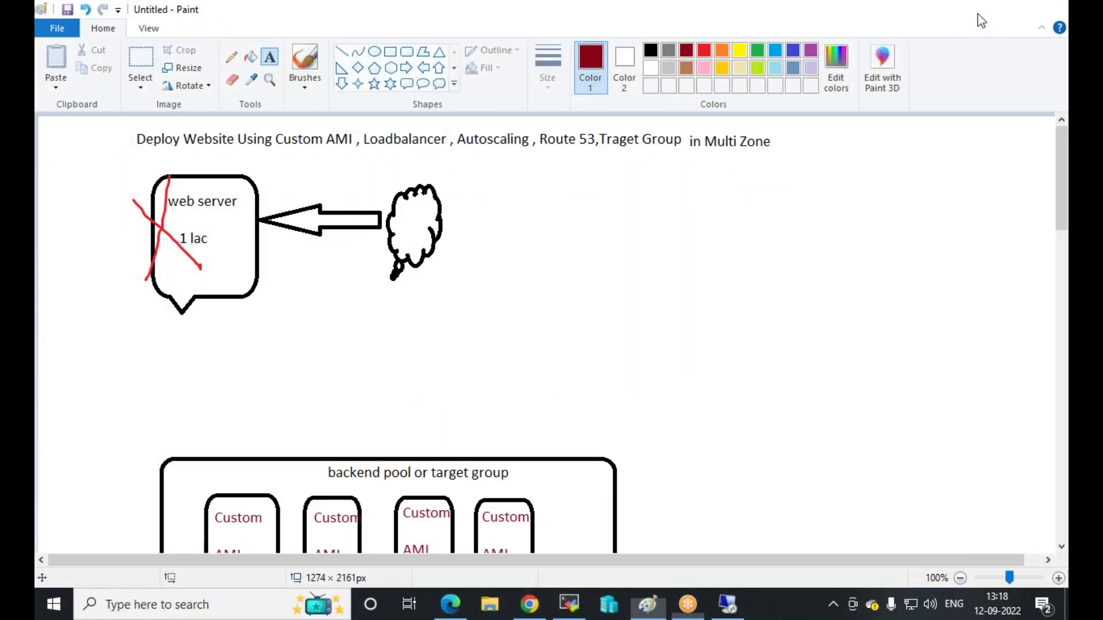
click(977, 13)
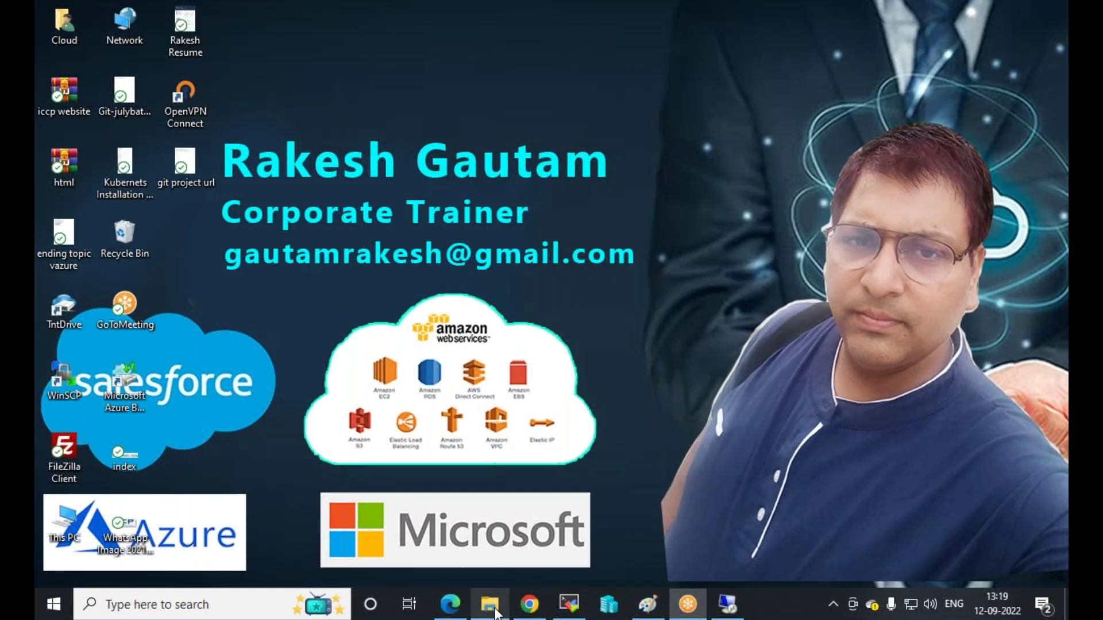
click(493, 611)
click(108, 234)
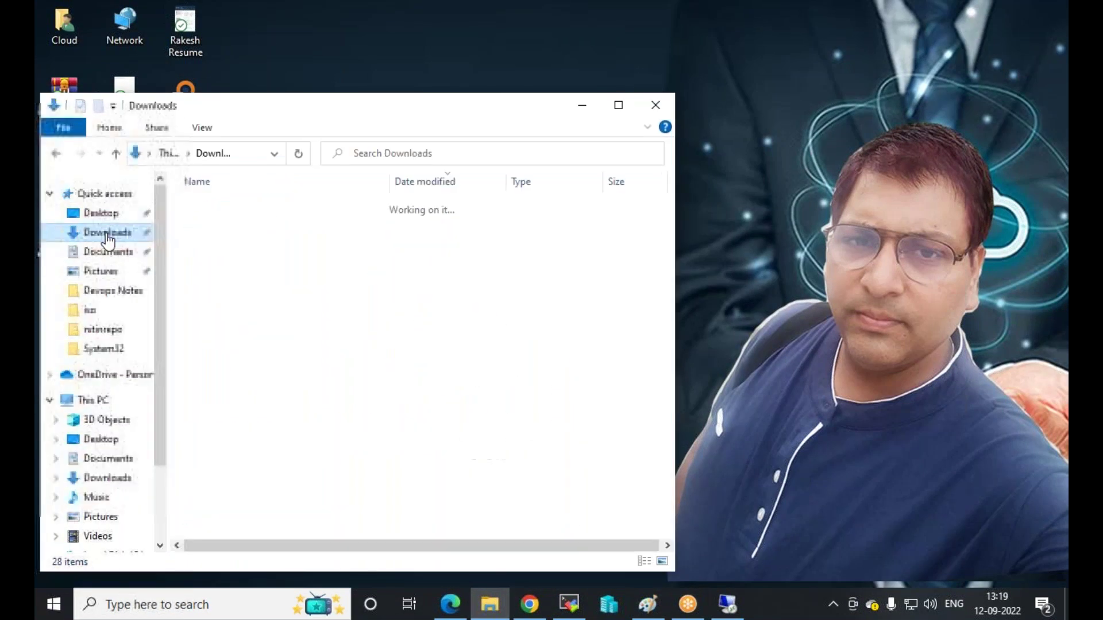
scroll(278, 292, down, 2)
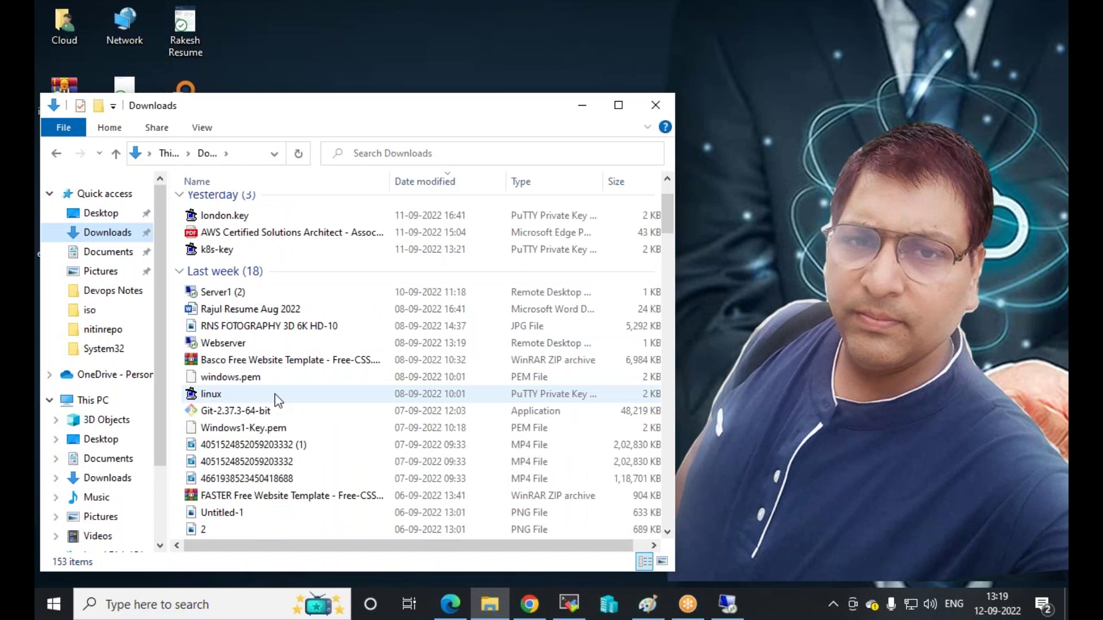
scroll(278, 379, down, 2)
scroll(276, 402, down, 2)
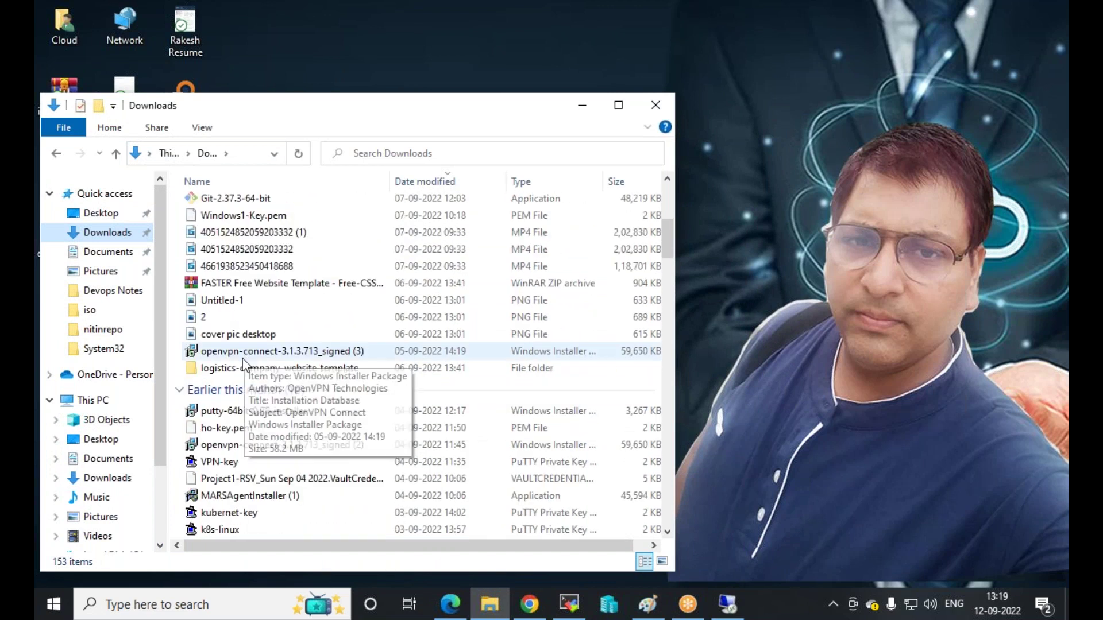
Copy all 16 items inside the logistics-company-website-template folder.
double_click(250, 370)
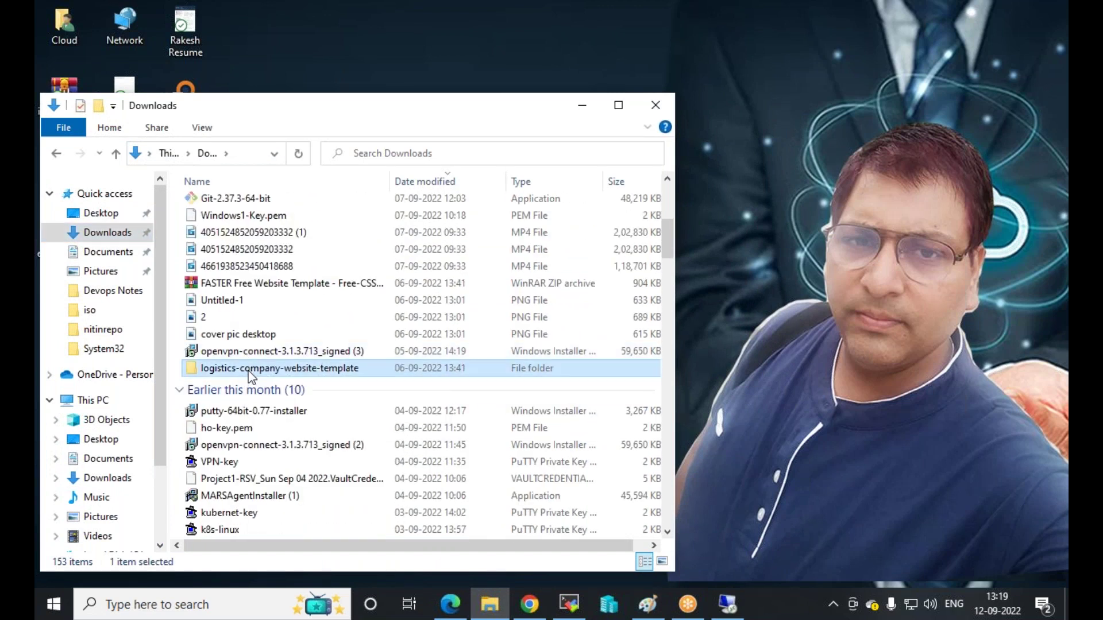
drag(264, 470, 346, 201)
right_click(347, 201)
click(391, 408)
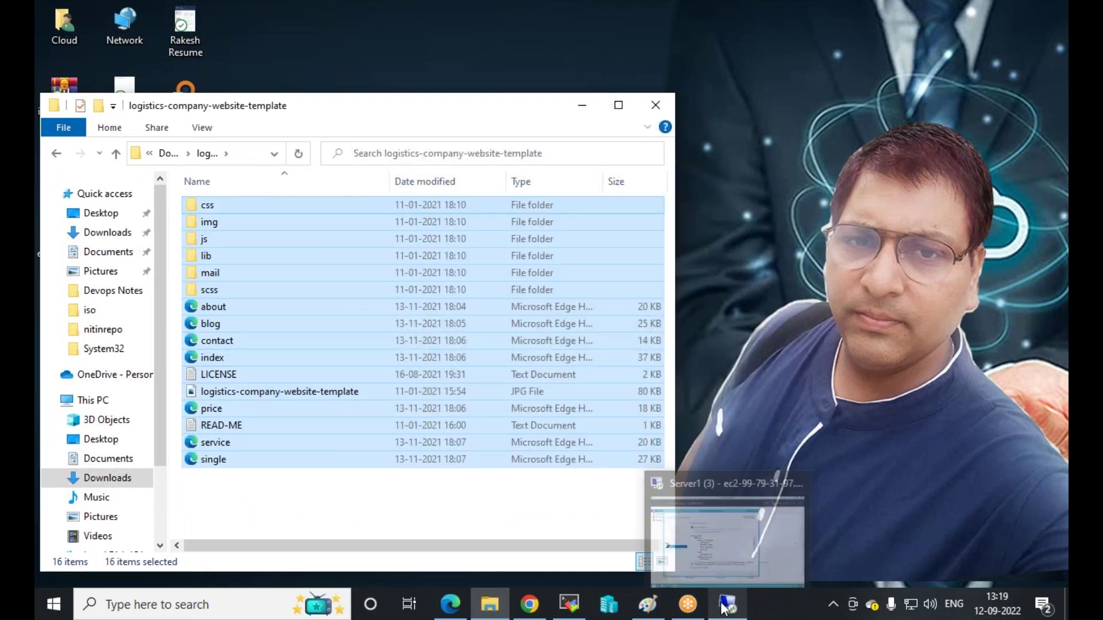
mouse_move(727, 615)
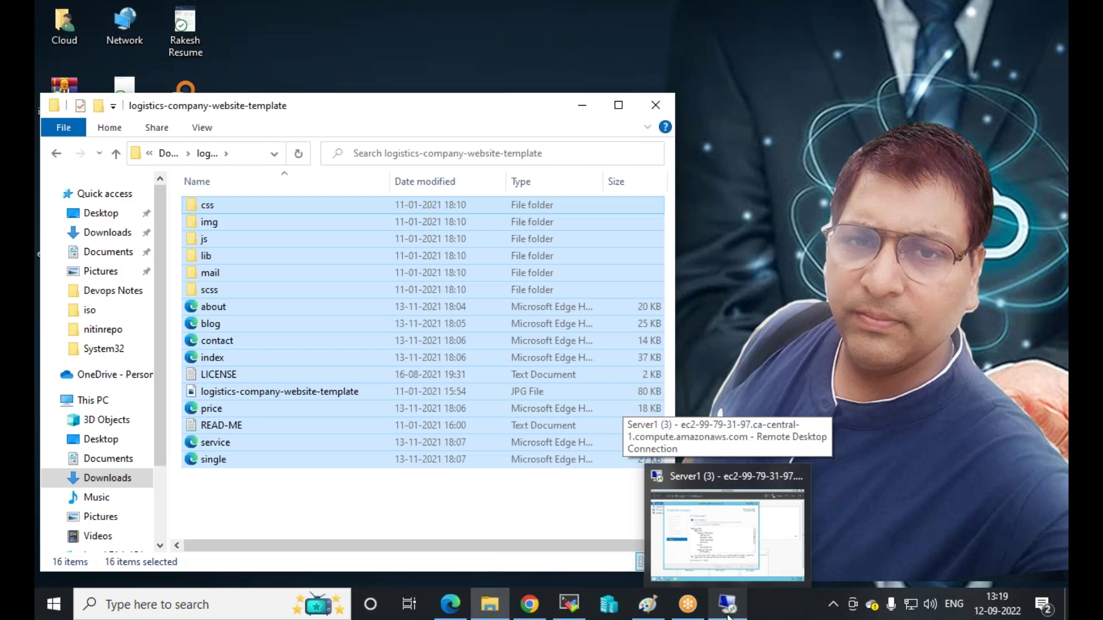
On the remote server, open C:\inetpub\wwwroot in File Explorer.
click(727, 609)
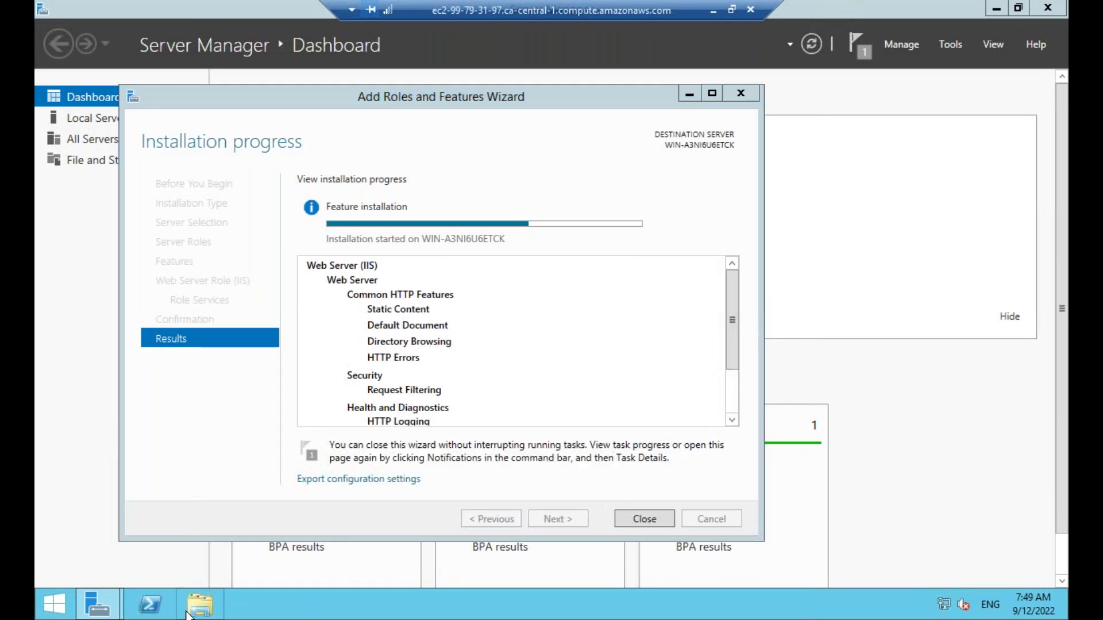
click(187, 612)
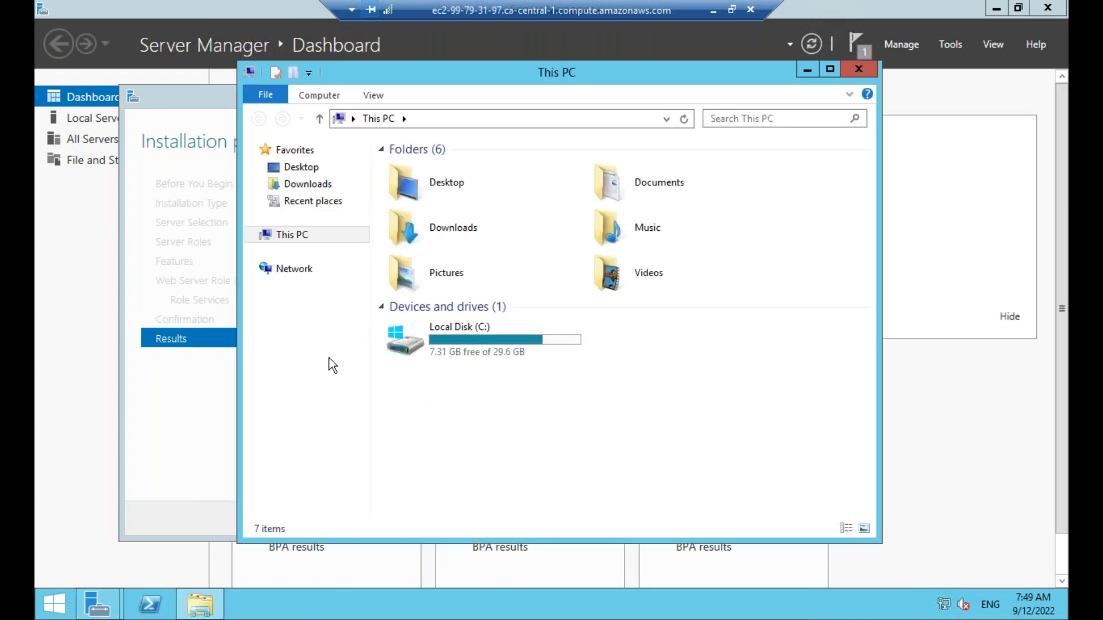
click(450, 346)
double_click(451, 347)
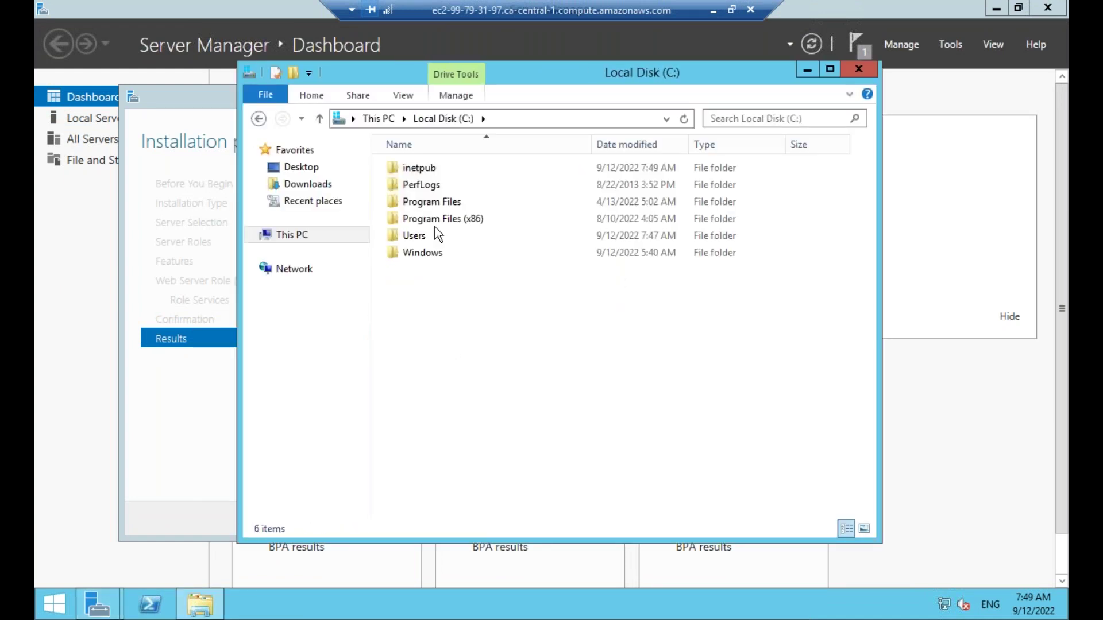
double_click(417, 168)
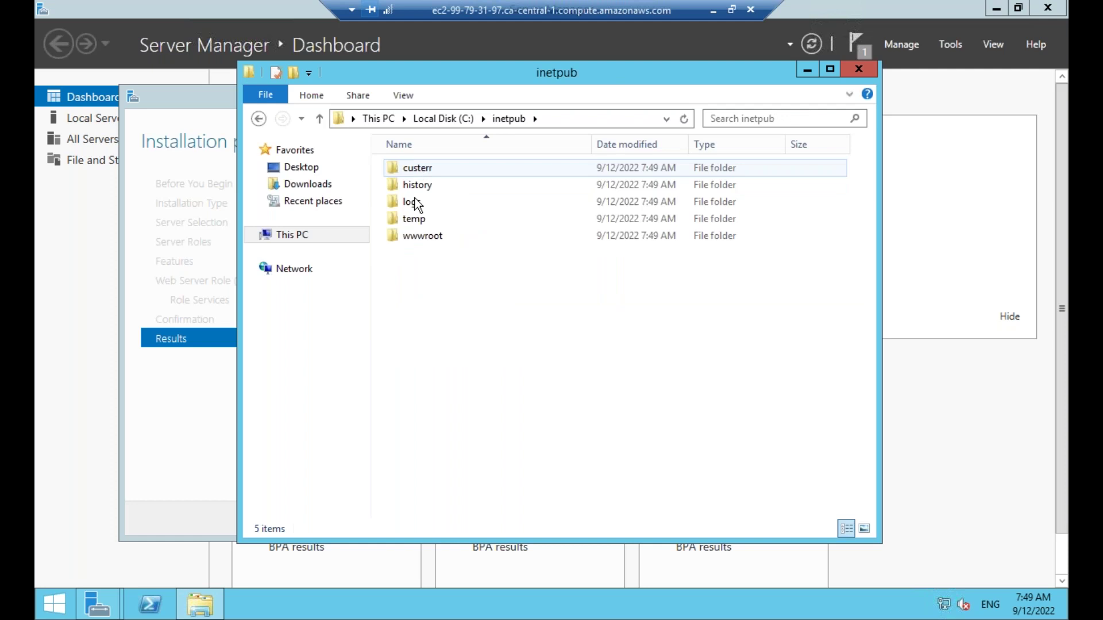
click(417, 234)
double_click(419, 236)
Permanently delete iis-85 and iisstart, then paste the website files into wwwroot.
drag(423, 290, 524, 146)
key(shift+Delete)
key(Return)
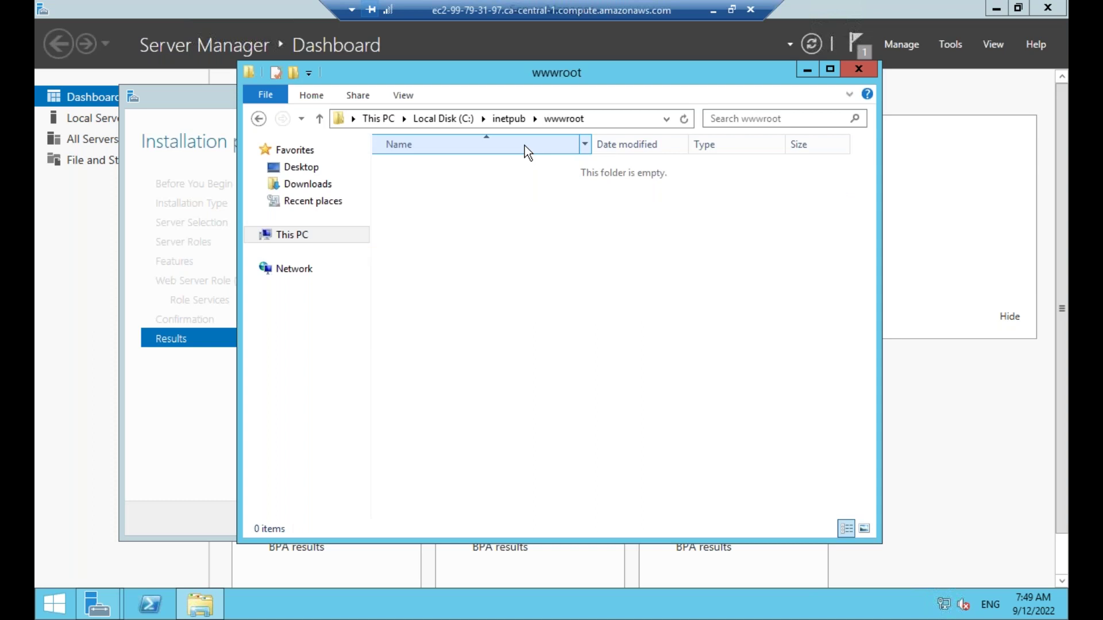
key(ctrl+v)
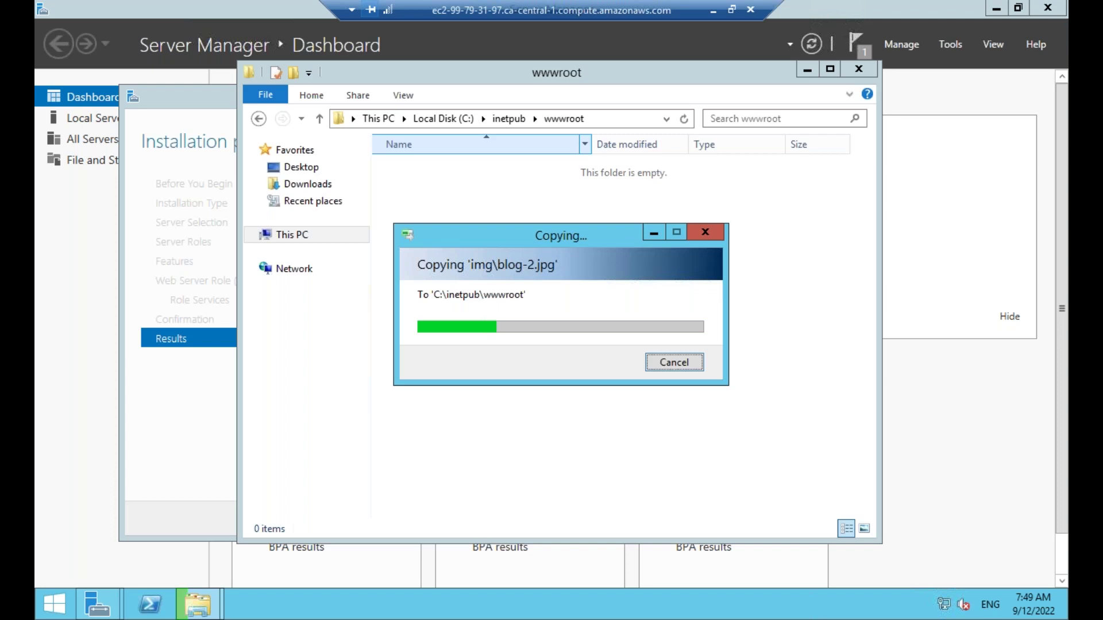
click(712, 10)
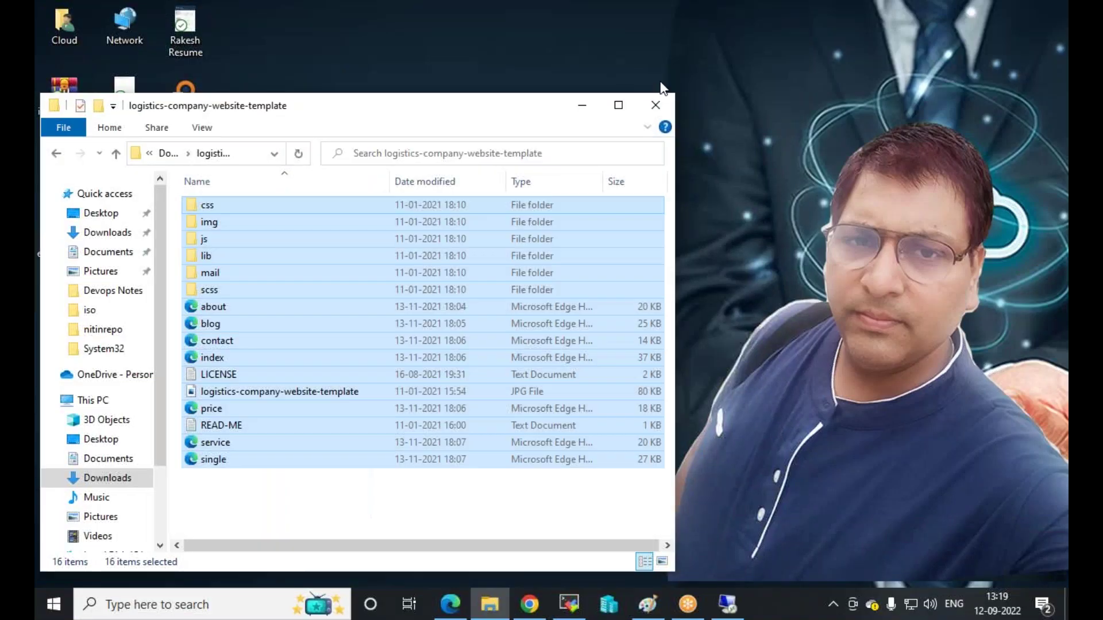
Copy Server1's public IPv4 address from the EC2 Instances list.
click(582, 107)
click(529, 605)
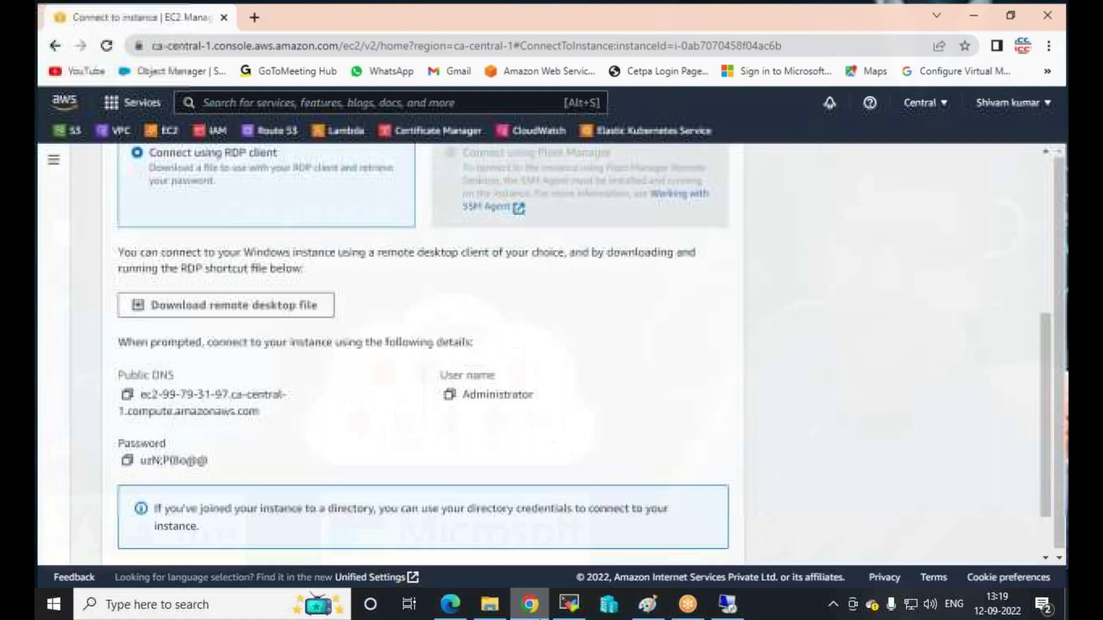
scroll(229, 376, up, 6)
click(168, 223)
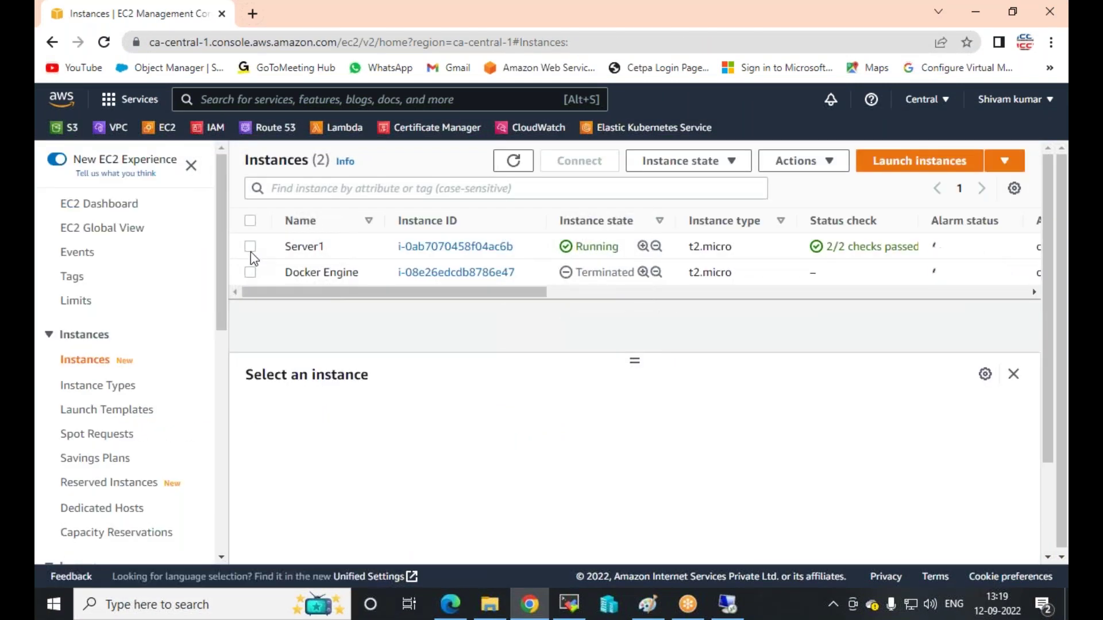
click(251, 247)
click(518, 494)
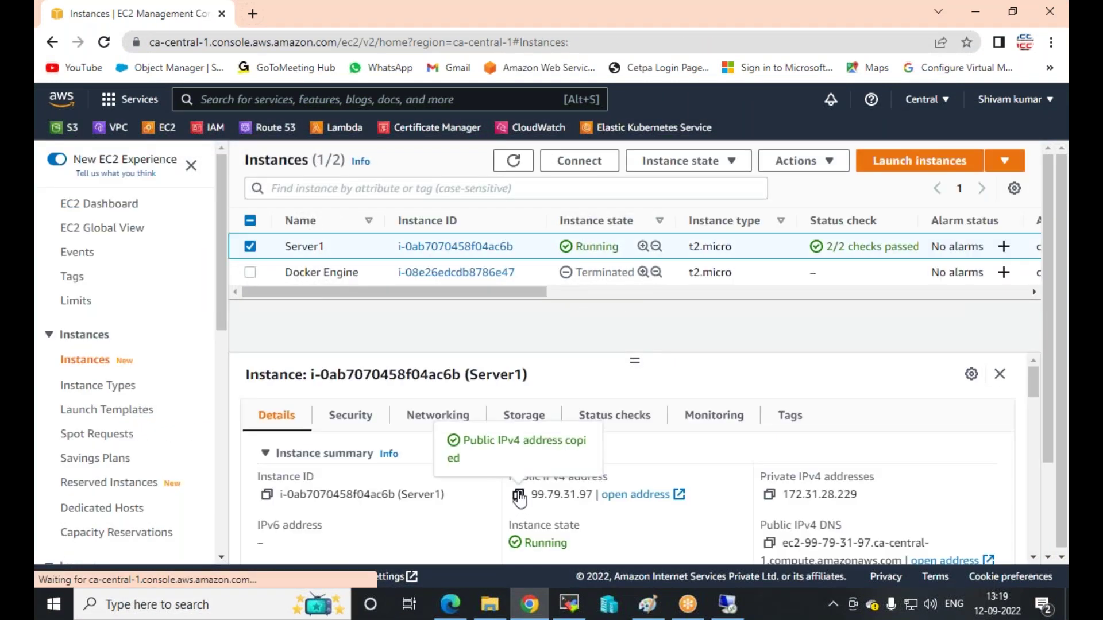
Load 99.79.31.97 in a new browser tab and return to the remote session.
click(253, 13)
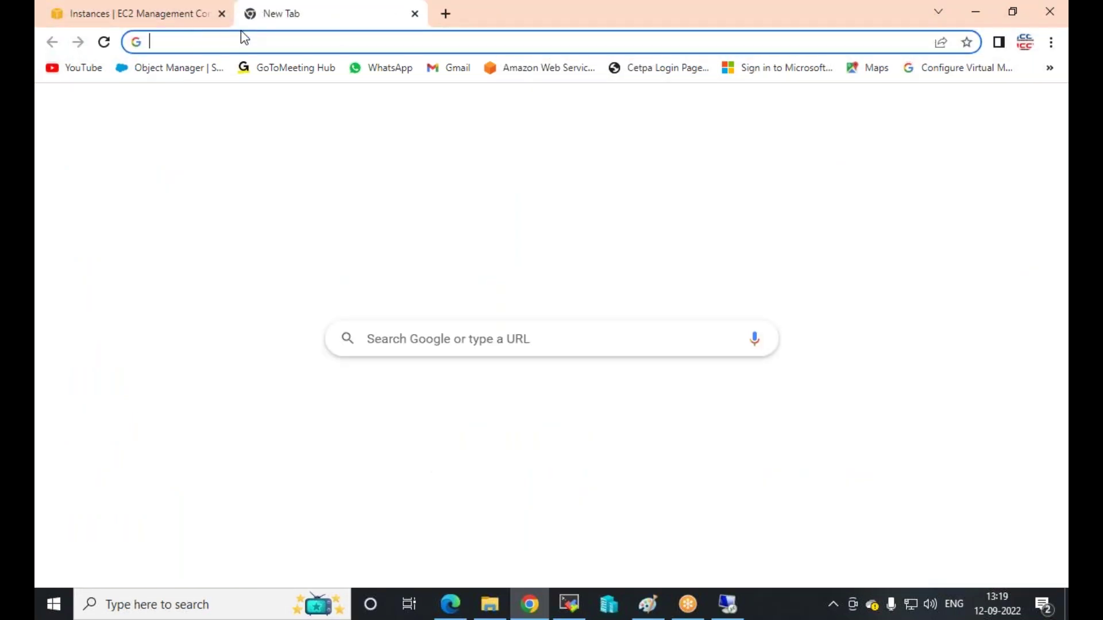
key(ctrl+v)
key(Return)
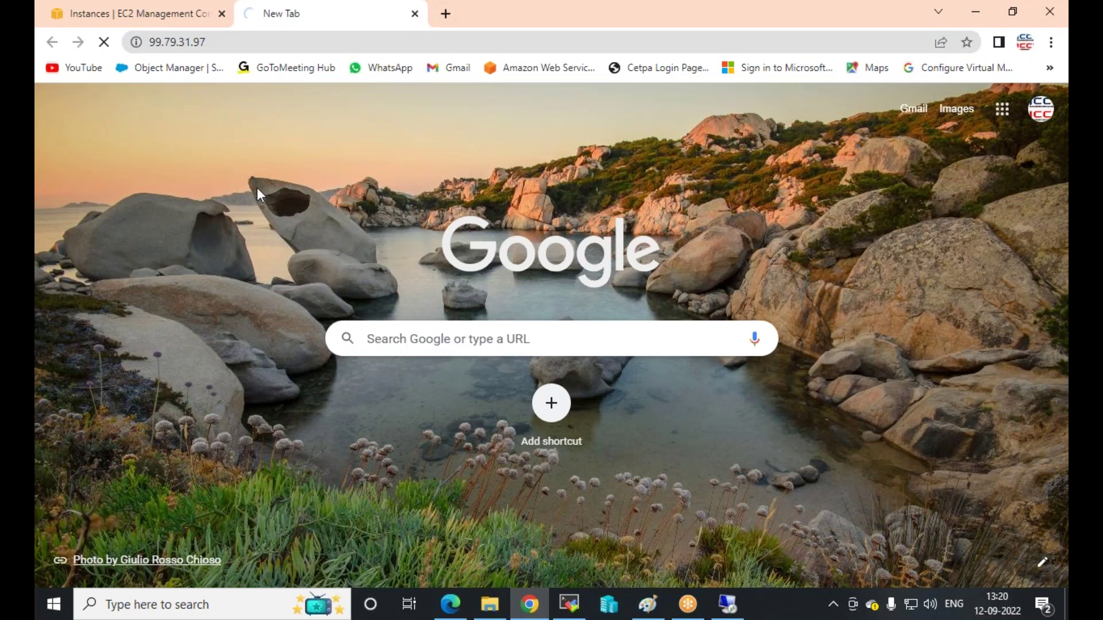
click(724, 602)
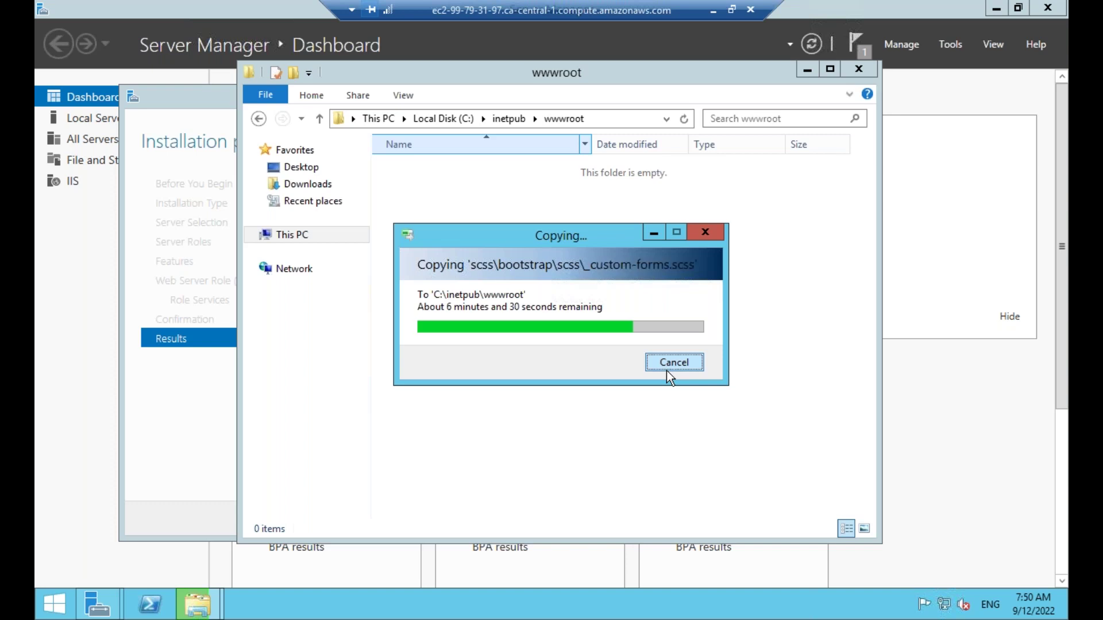
Reload the server's page, back out of the 403 Forbidden error, and close that tab.
click(712, 10)
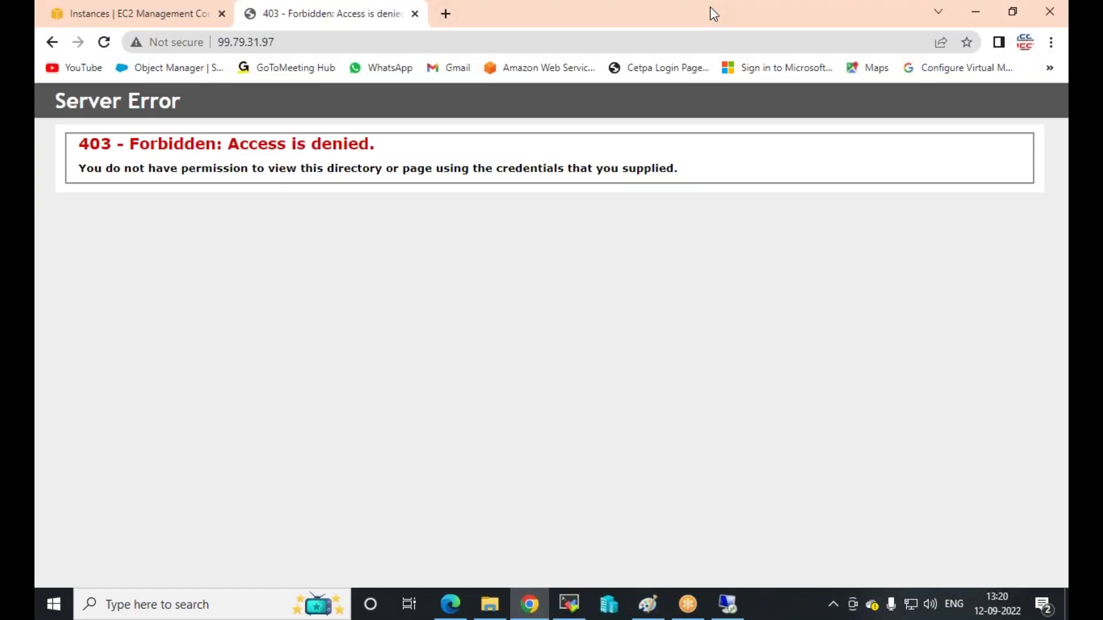
click(103, 44)
click(52, 42)
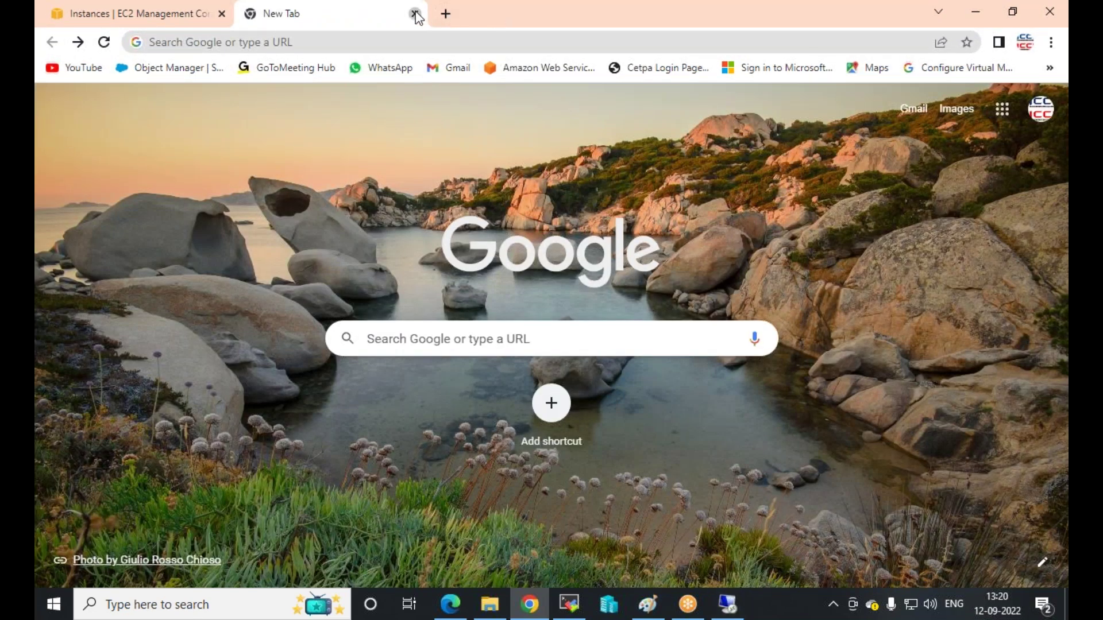
click(414, 13)
click(726, 605)
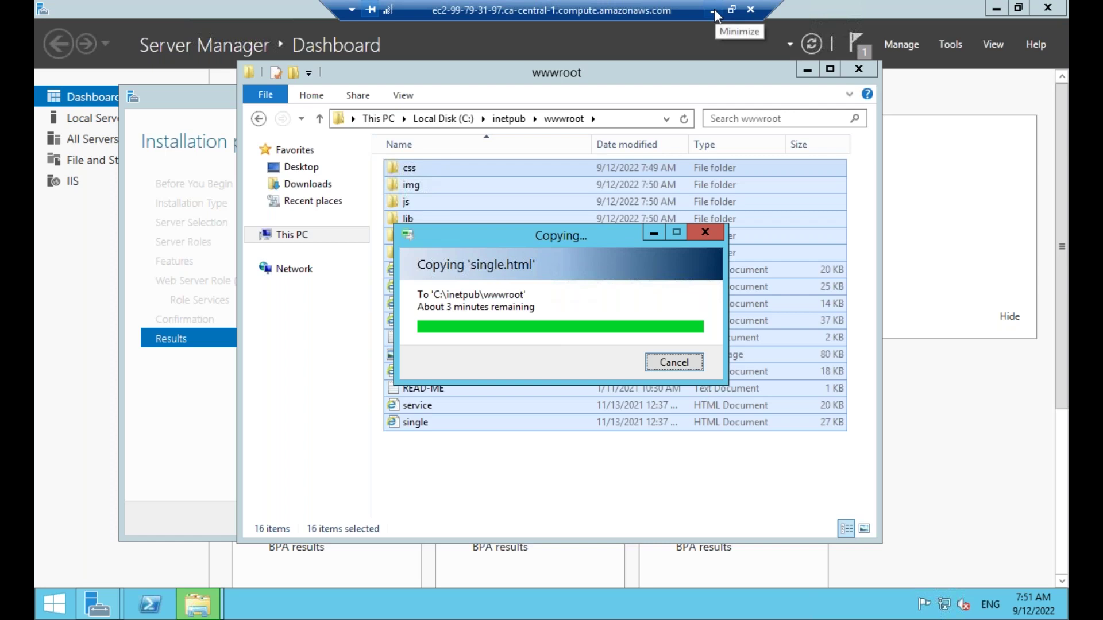
Open 99.79.31.97 in a new Chrome tab, showing the FASTER logistics Home page.
click(714, 9)
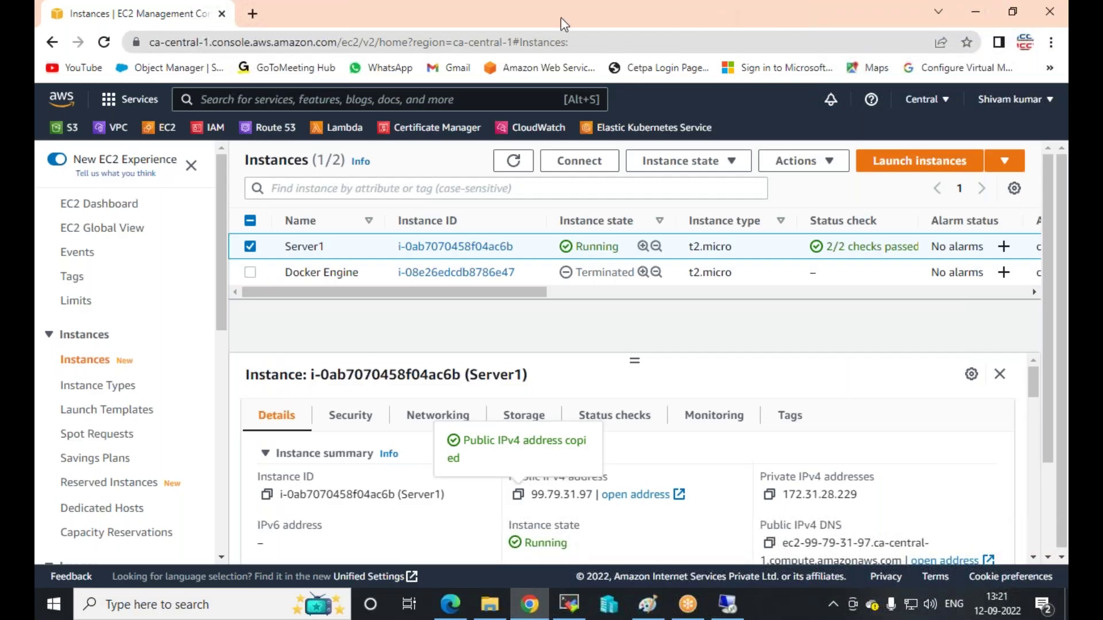
click(253, 13)
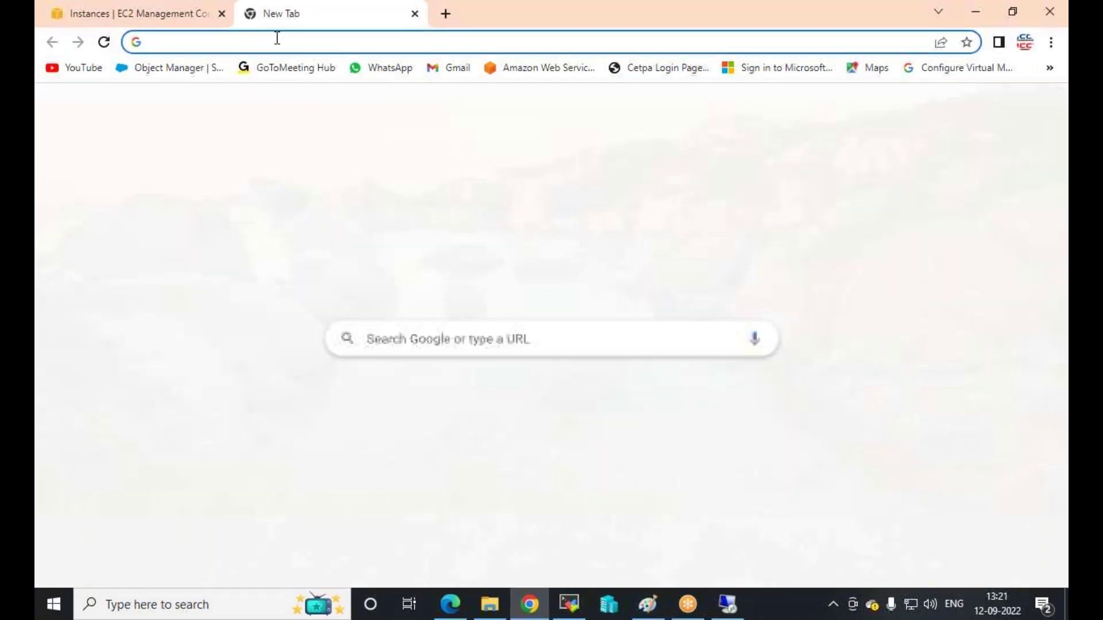
text(99.79.31.97)
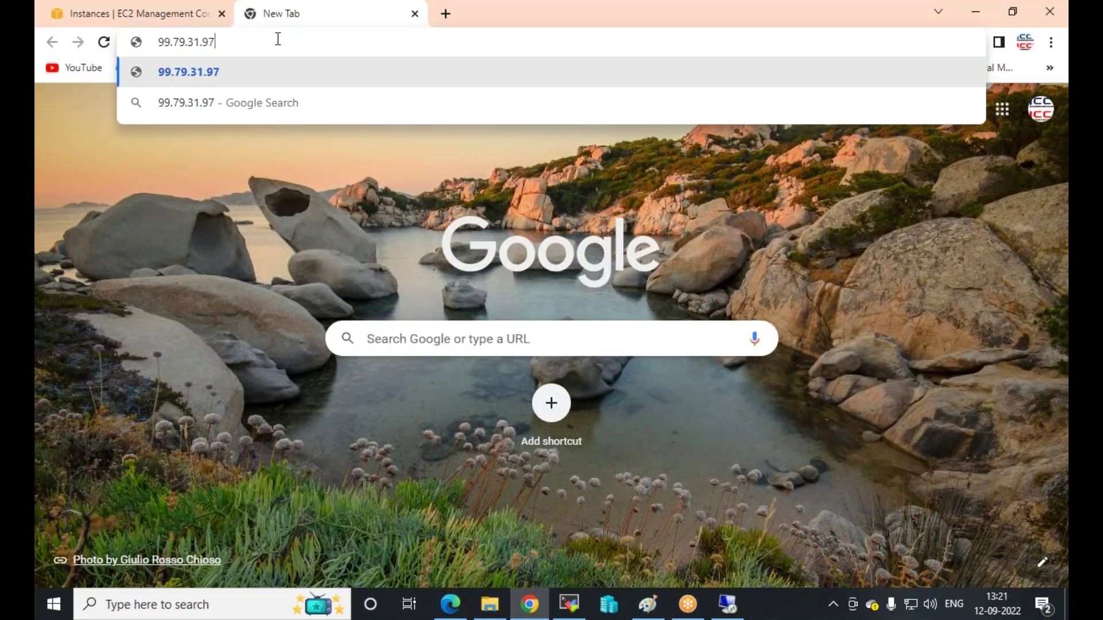
key(Return)
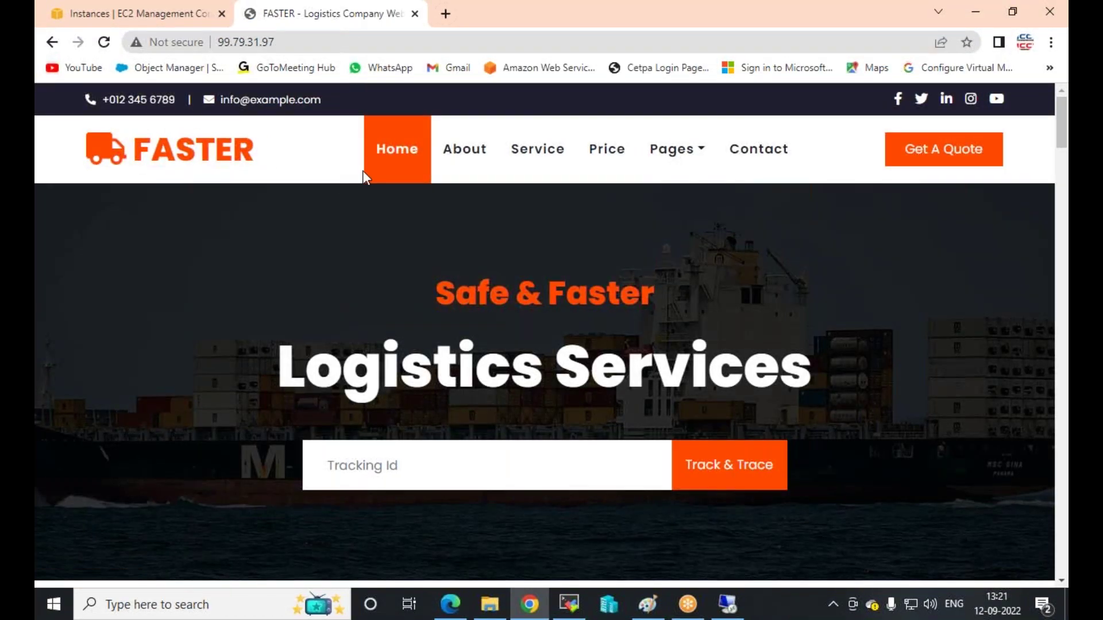
click(123, 16)
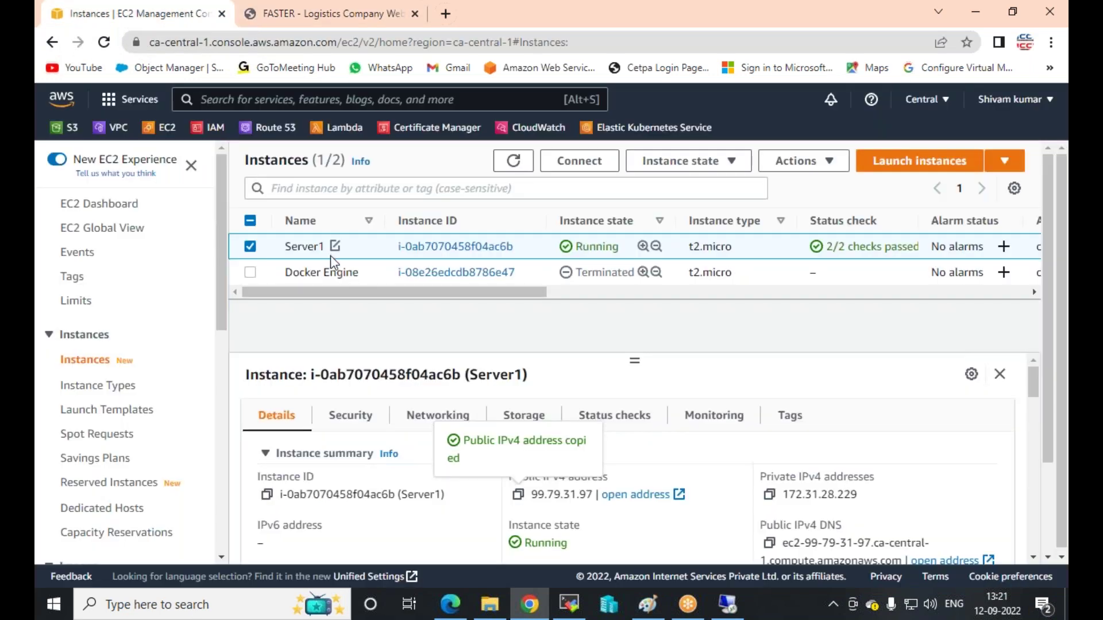
Choose Create image for Server1 and enter the image name faster-Custom-AMI.
click(803, 166)
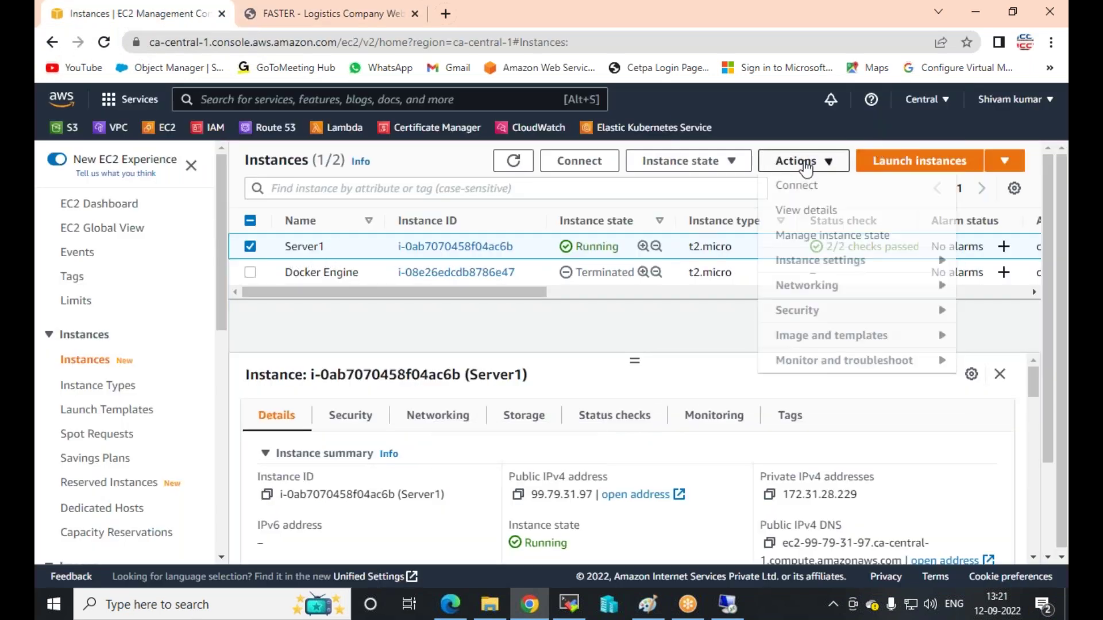
mouse_move(810, 344)
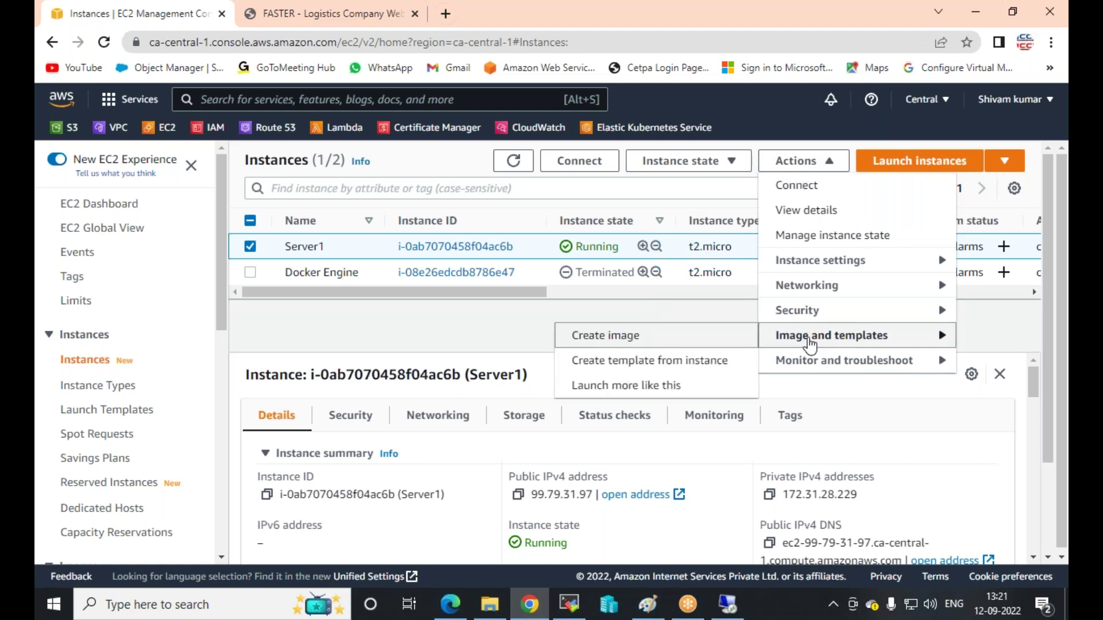
click(623, 339)
click(141, 350)
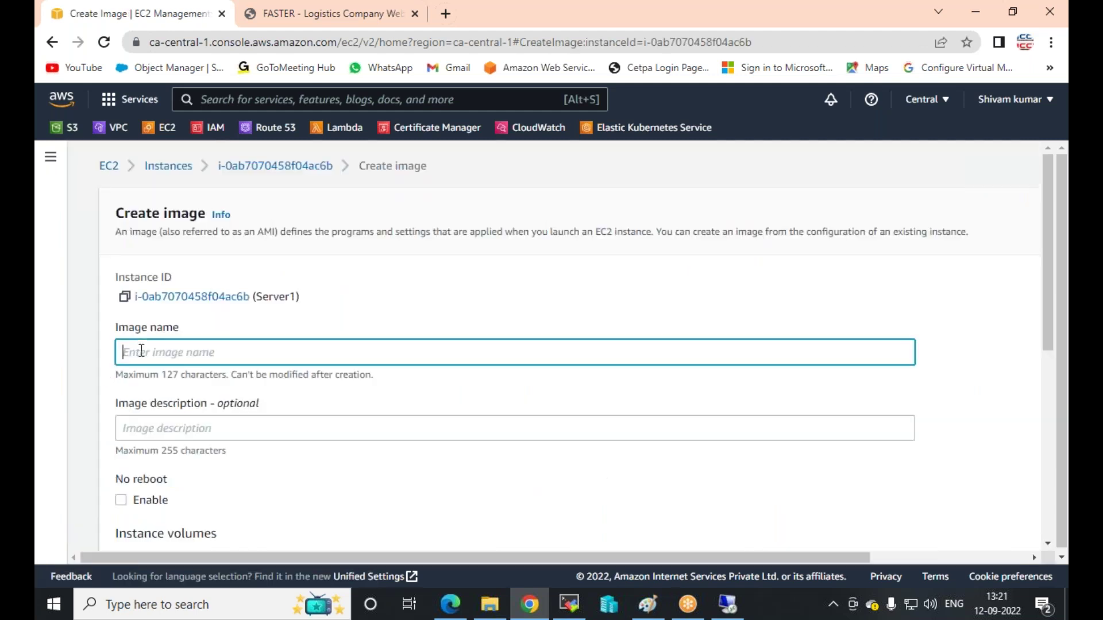
text(faster)
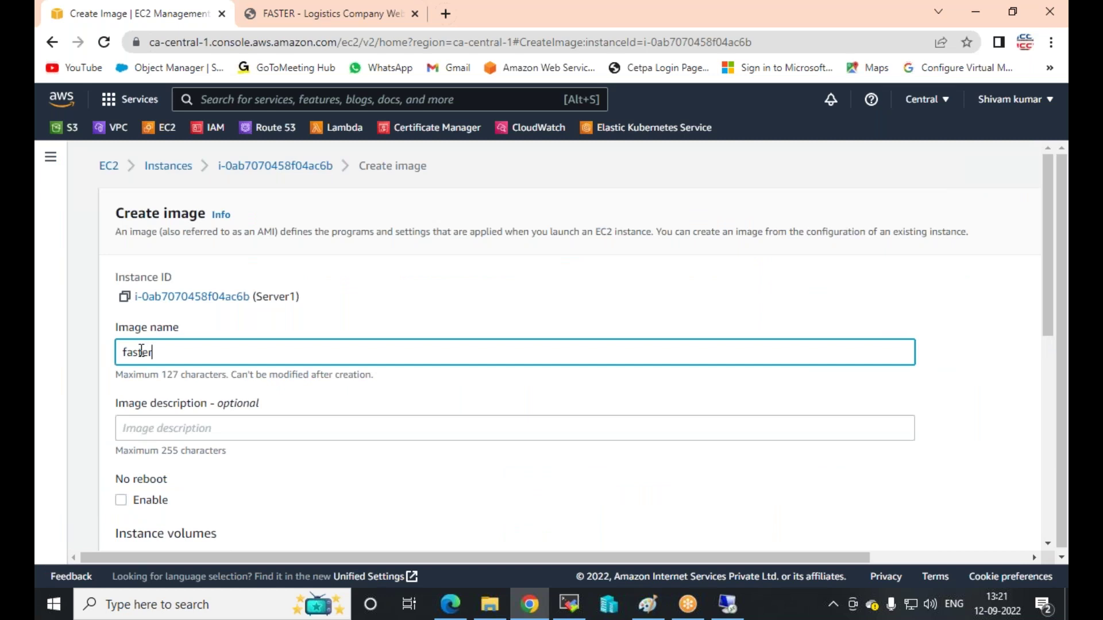
text(-AMI)
key(BackSpace)
key(BackSpace)
key(BackSpace)
text(Custom-AMI)
scroll(432, 301, down, 7)
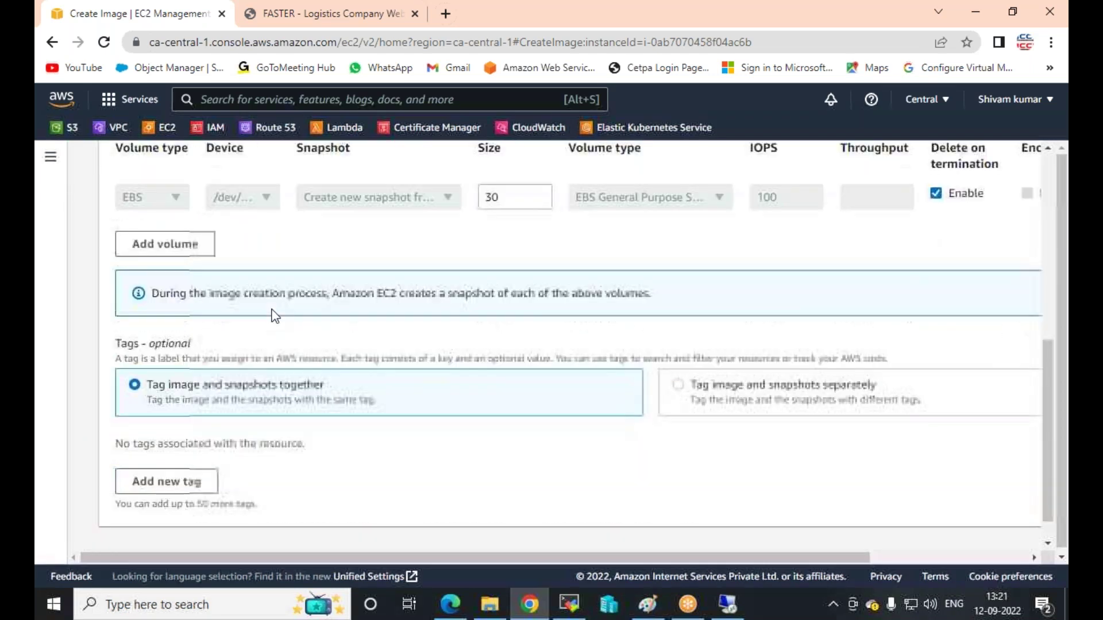
Add an image tag with key Name and value Custom-image.
click(162, 452)
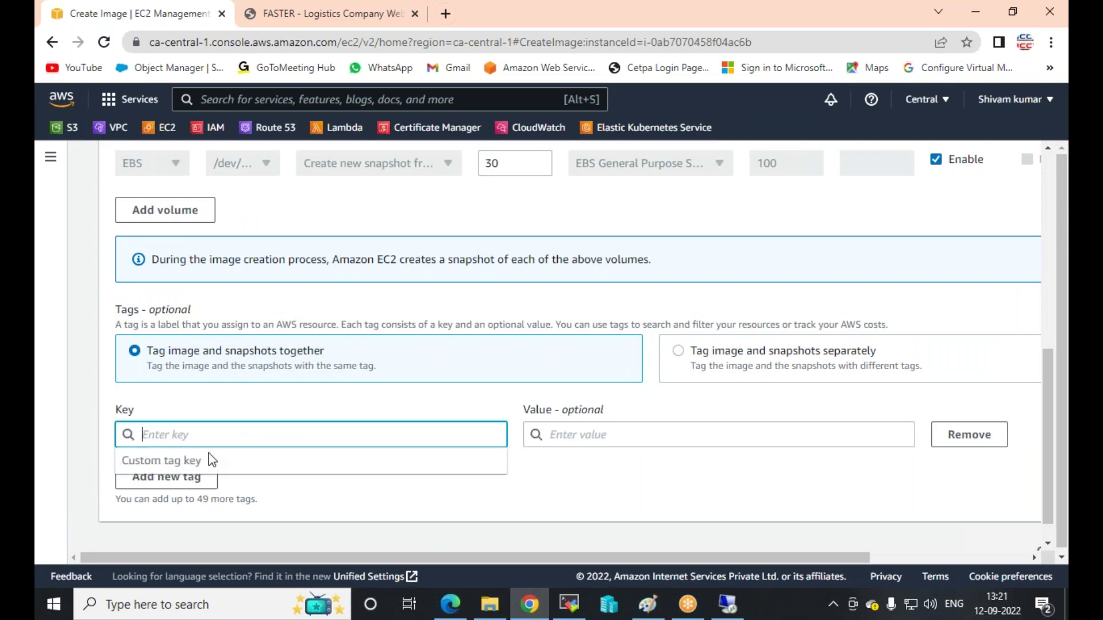
scroll(419, 425, up, 10)
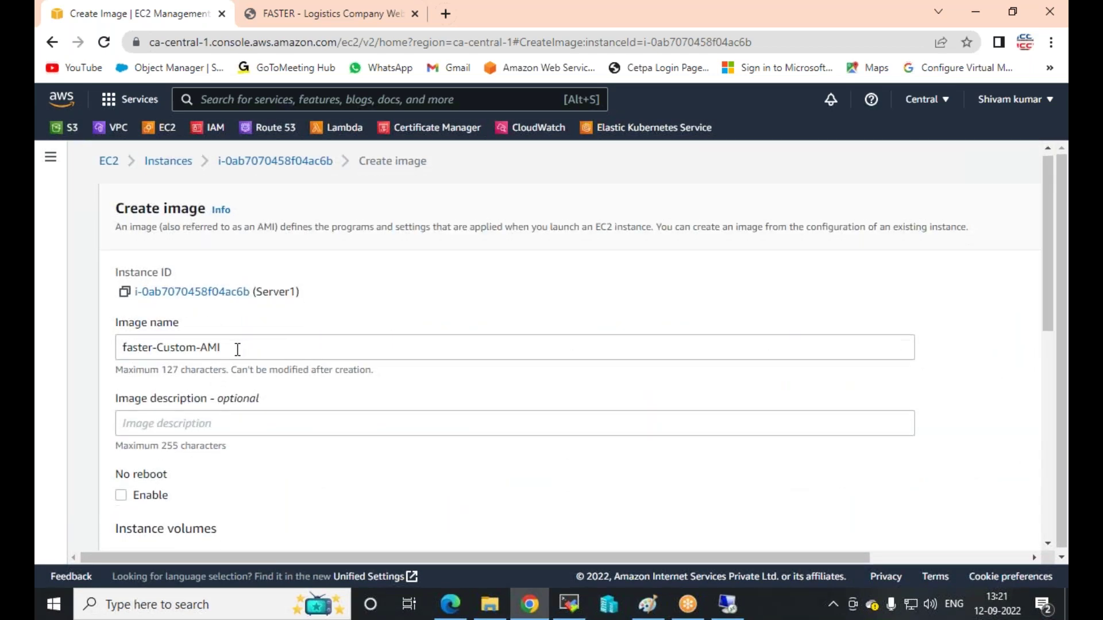
scroll(237, 350, down, 5)
scroll(581, 394, down, 3)
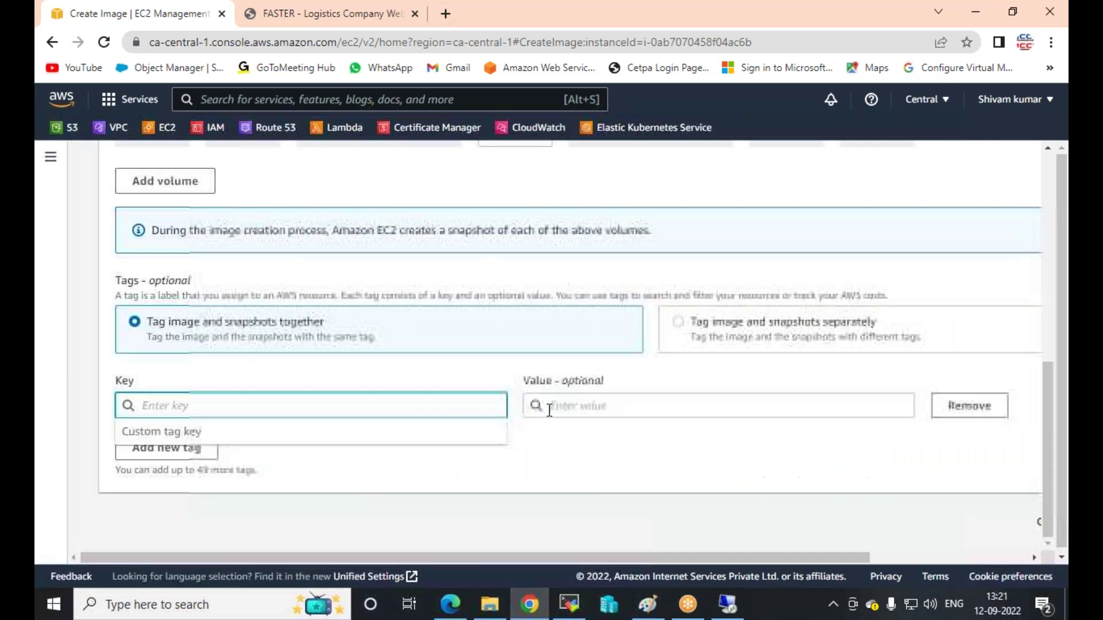
mouse_move(454, 560)
mouse_down()
mouse_move(583, 546)
mouse_move(453, 557)
mouse_up()
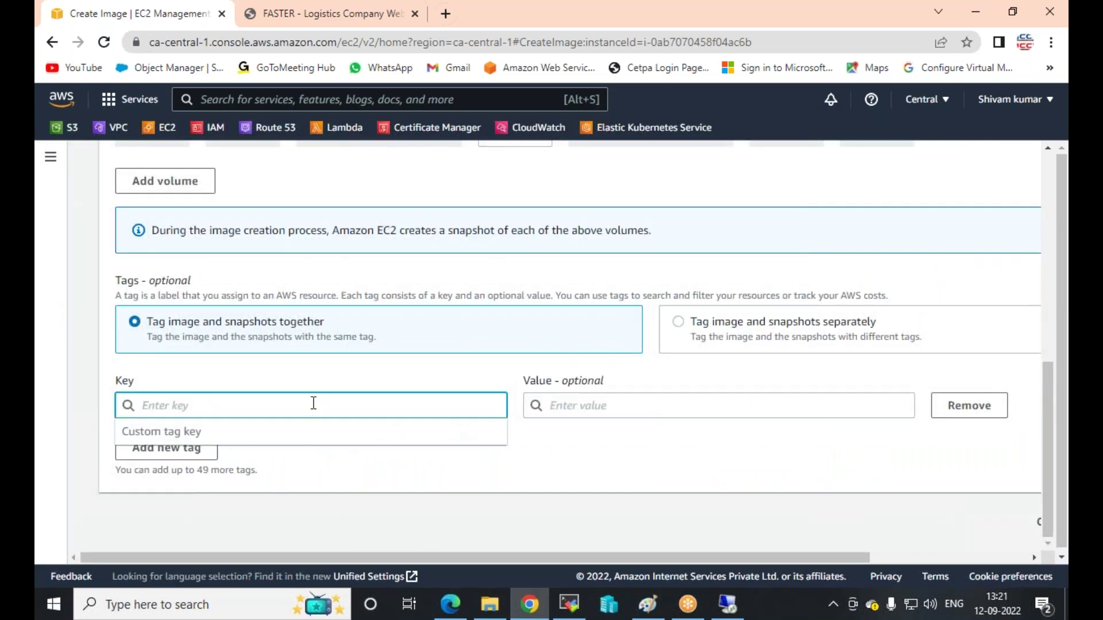
text(Name)
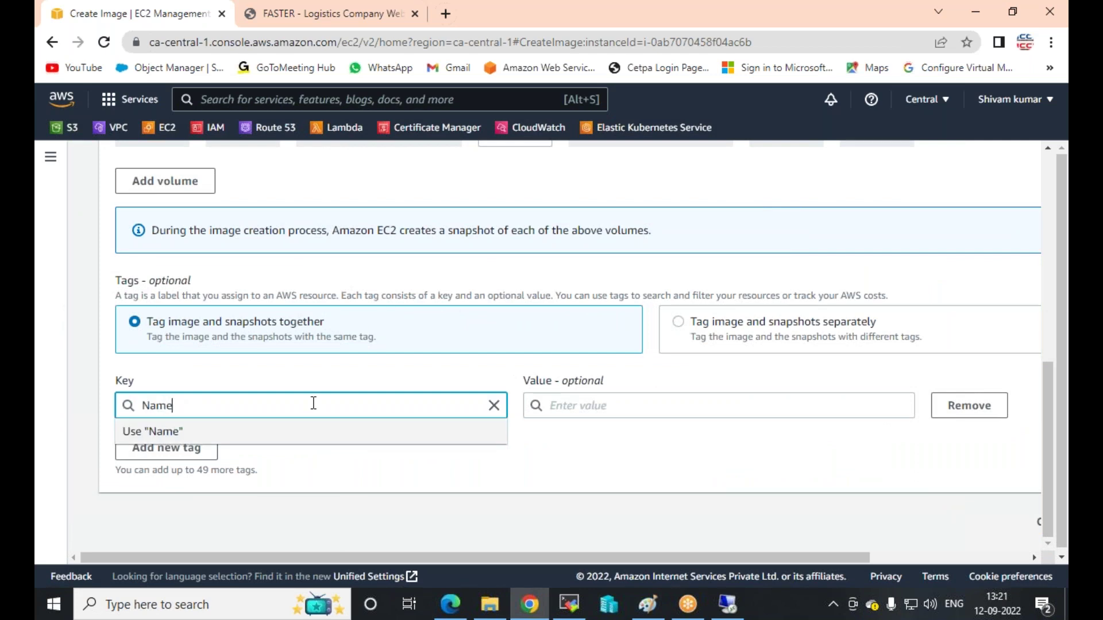
click(646, 411)
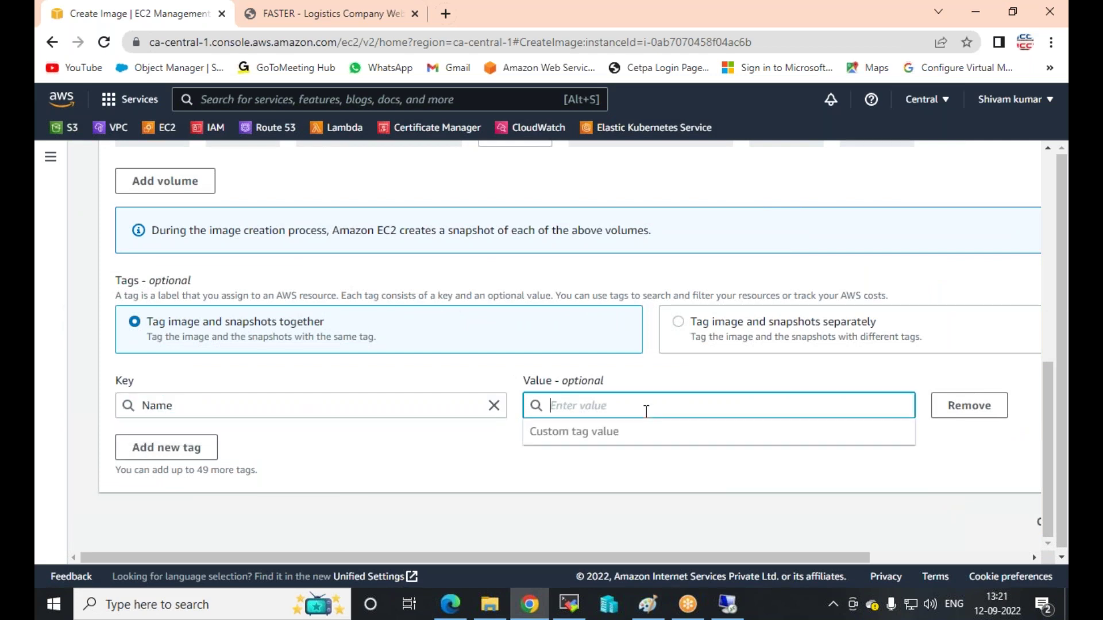
text(Cus)
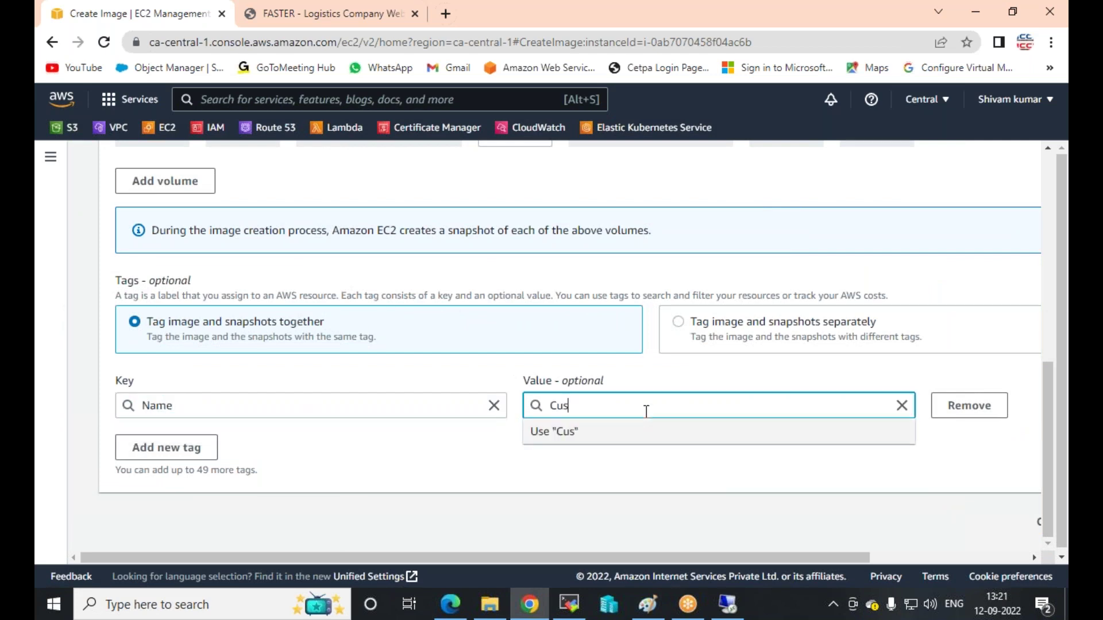
text(tom-image)
click(620, 436)
Submit the form to create the faster-Custom-AMI image from Server1.
scroll(452, 432, up, 1)
scroll(451, 429, up, 8)
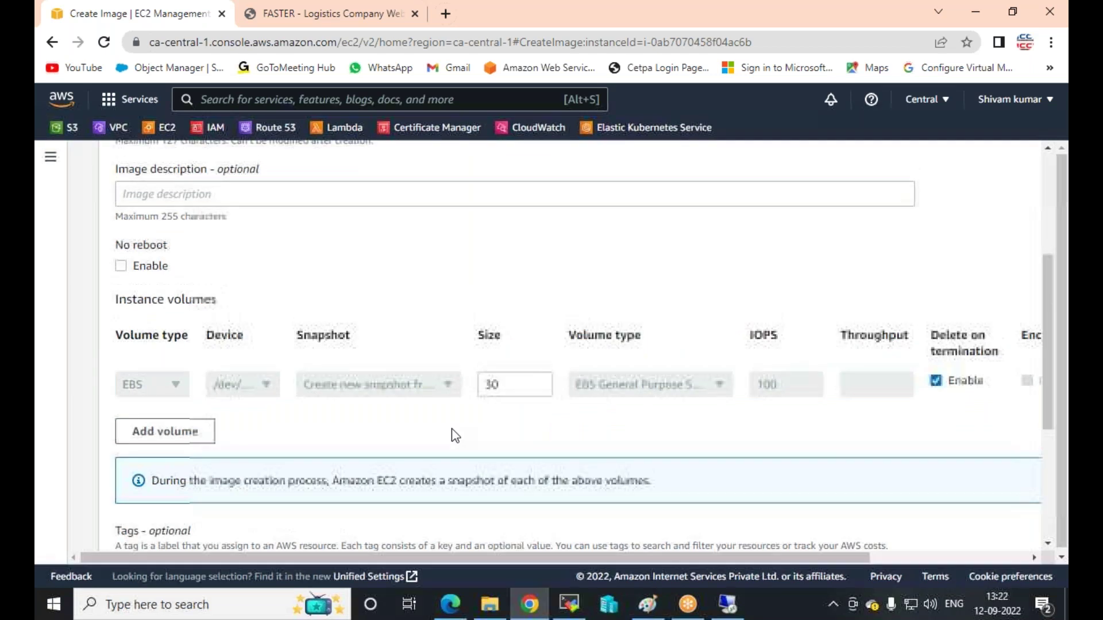
scroll(451, 432, down, 8)
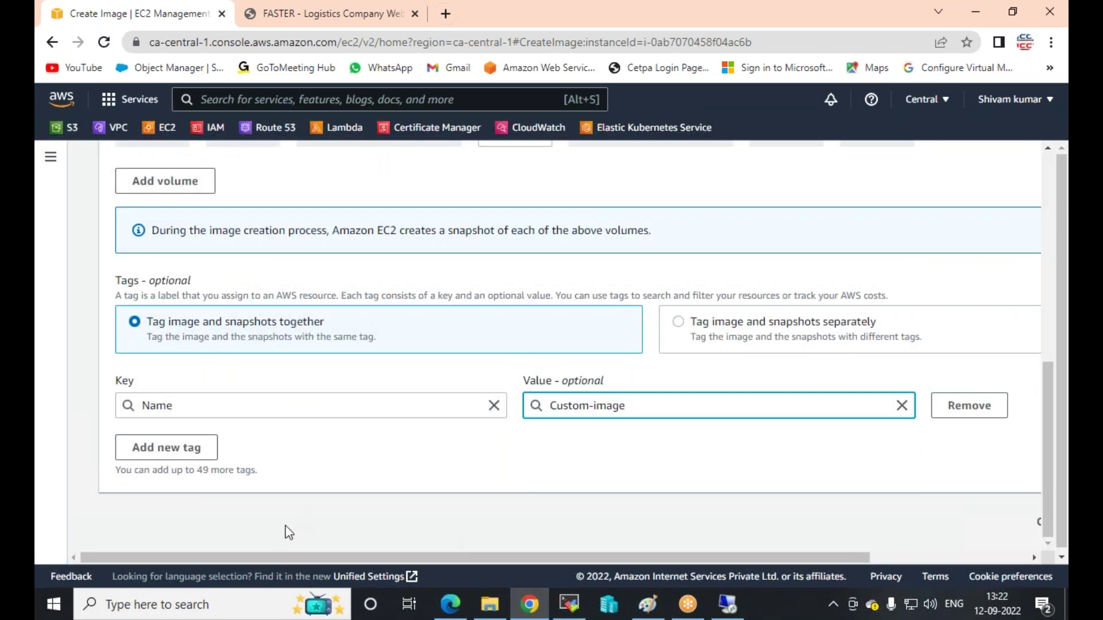
drag(271, 556, 429, 560)
click(956, 522)
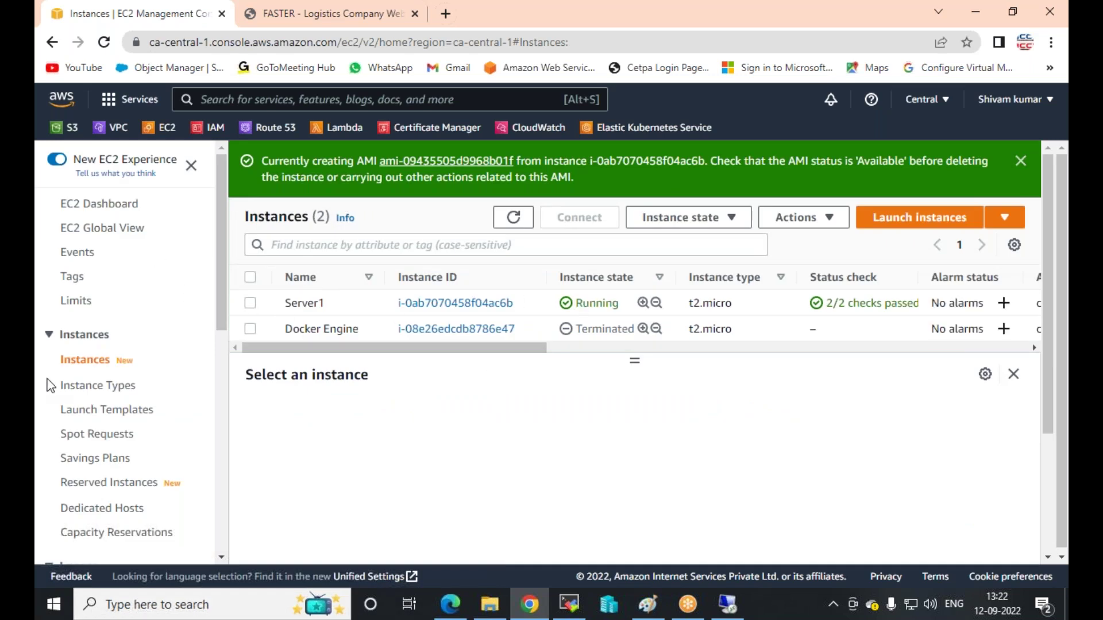
scroll(48, 382, down, 5)
Open Images > AMIs to see faster-Custom-AMI tagged Custom-image.
click(63, 272)
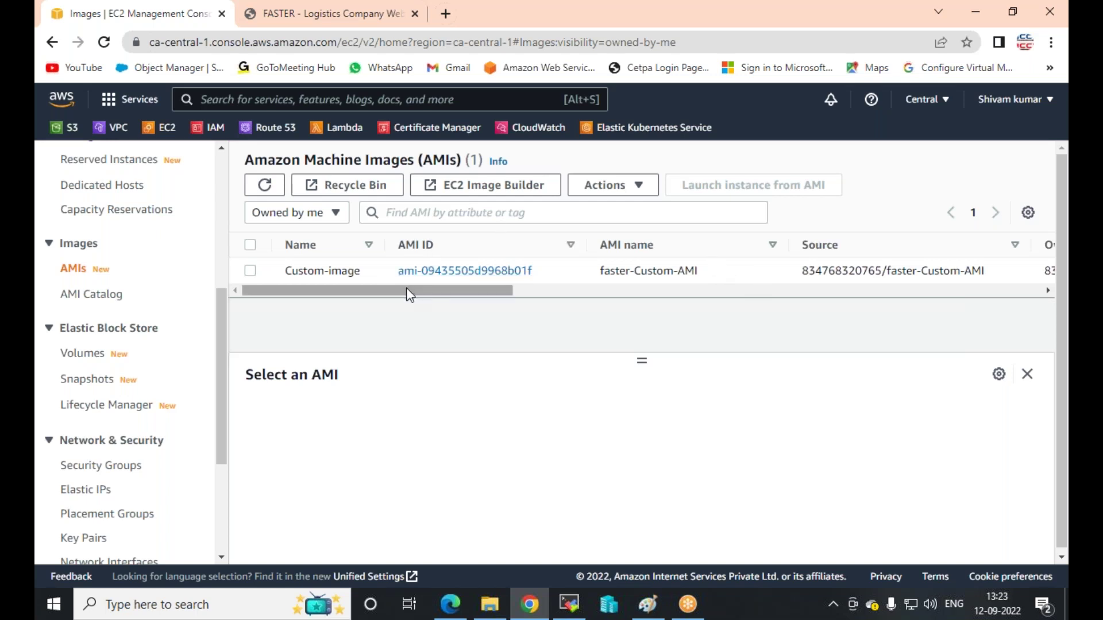
Refresh the AMI table to confirm faster-Custom-AMI is still Pending, then return to Instances.
drag(408, 291, 609, 308)
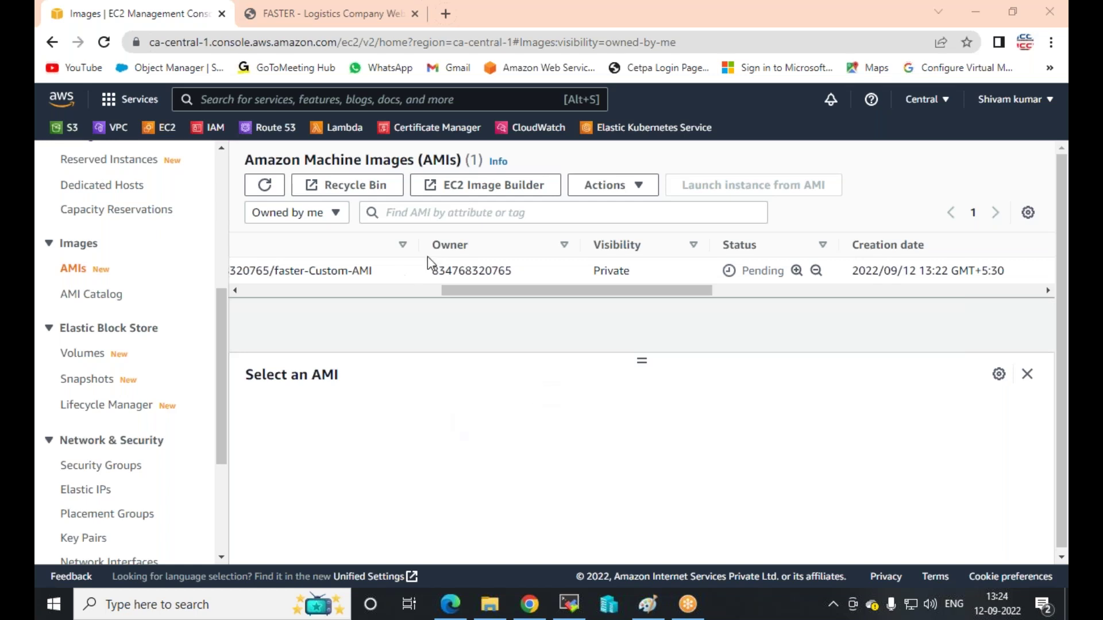
click(264, 184)
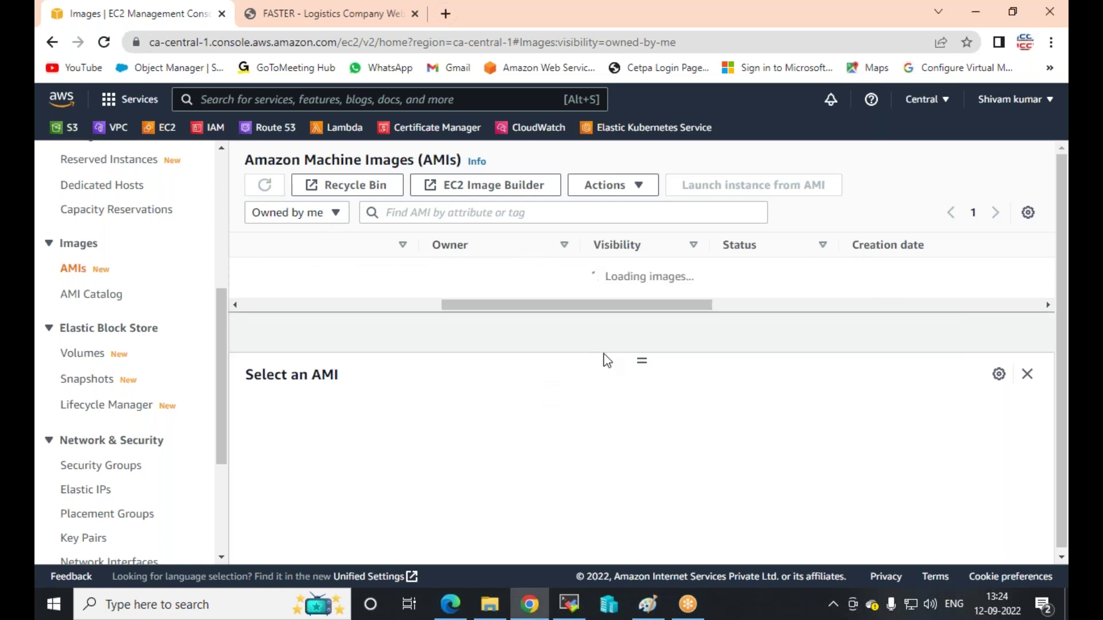
mouse_move(660, 298)
mouse_down()
mouse_move(709, 295)
mouse_move(651, 296)
mouse_up()
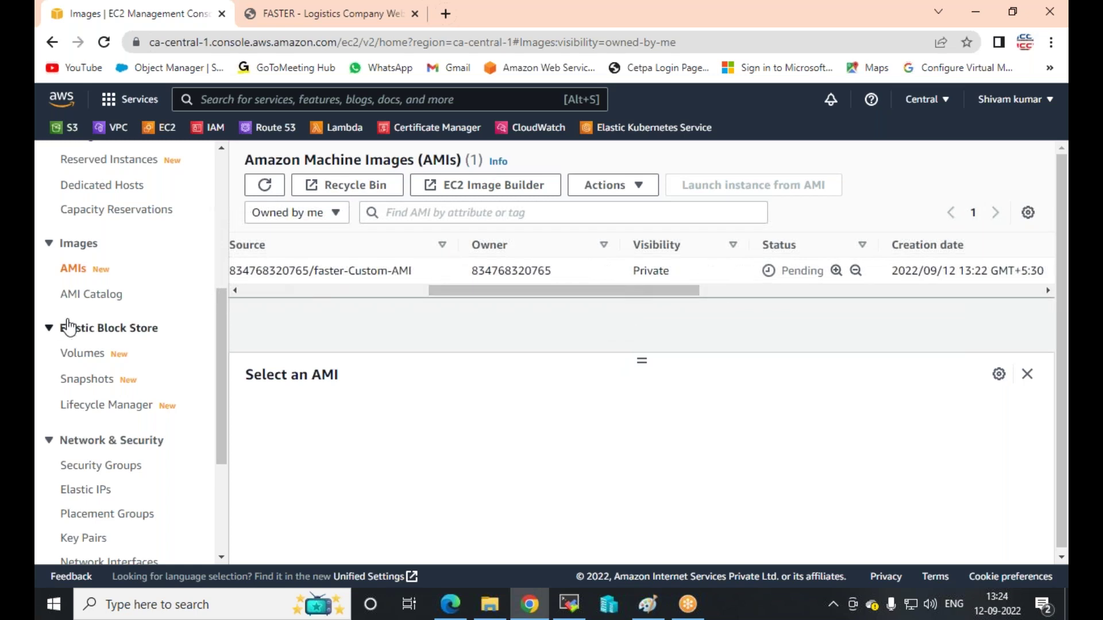
scroll(74, 353, up, 4)
click(73, 281)
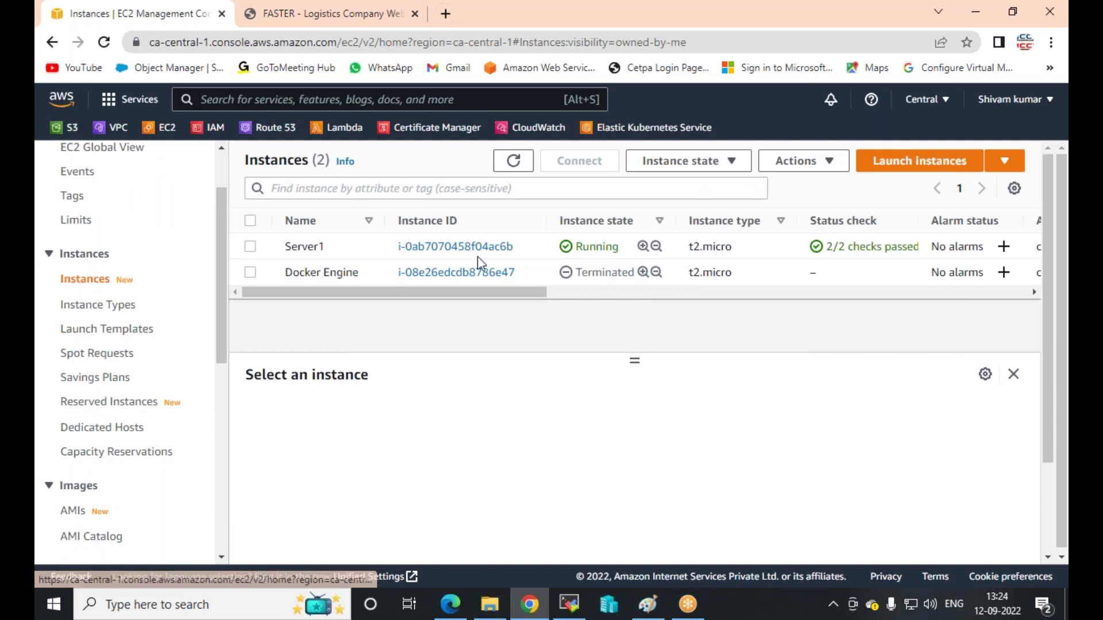
Start retrieving Server1's RDP Administrator password via Connect > RDP client.
click(251, 247)
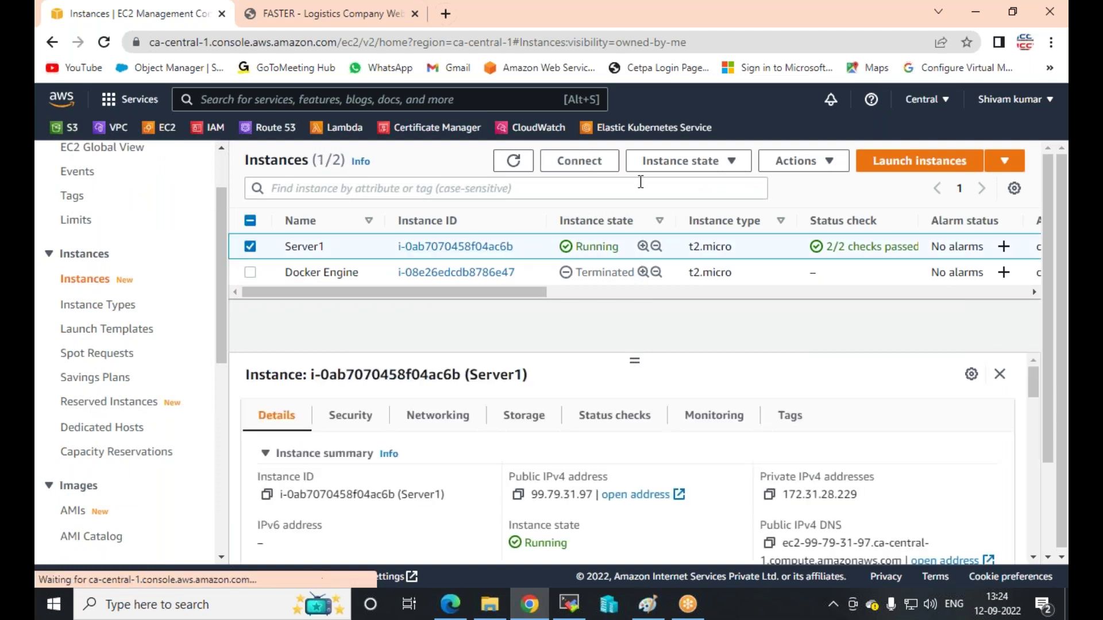
click(574, 165)
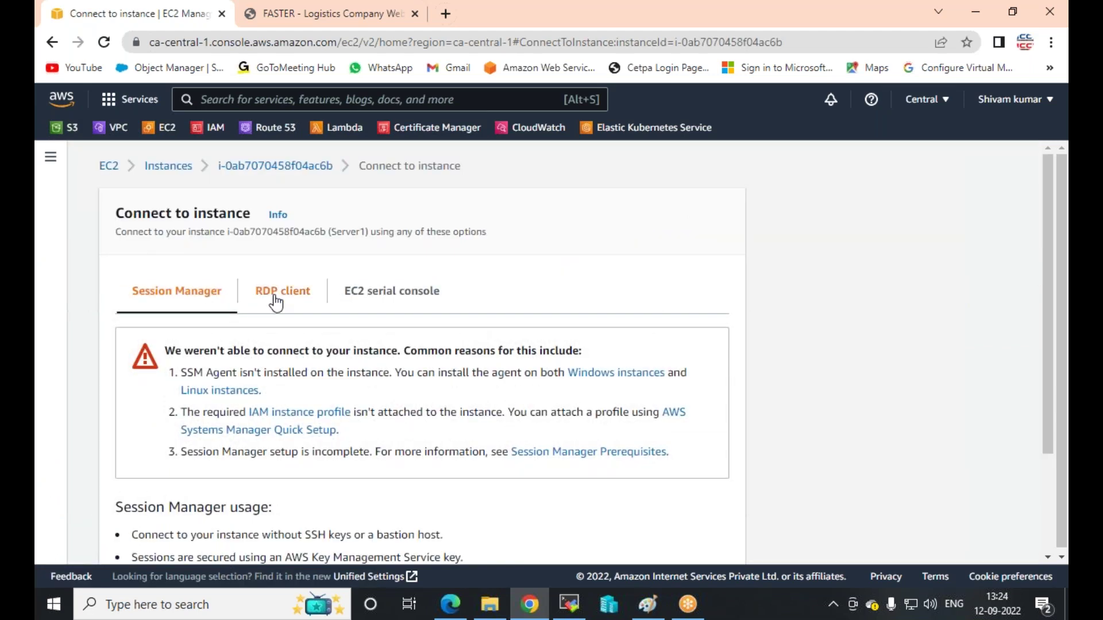
click(287, 289)
scroll(288, 400, down, 6)
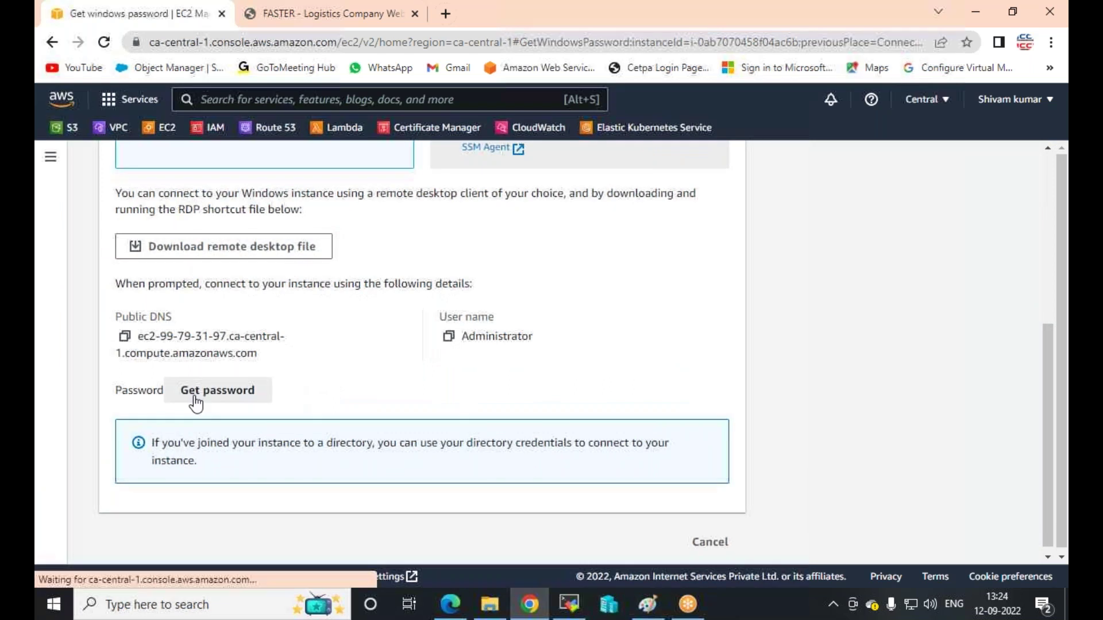
click(217, 389)
scroll(216, 457, down, 2)
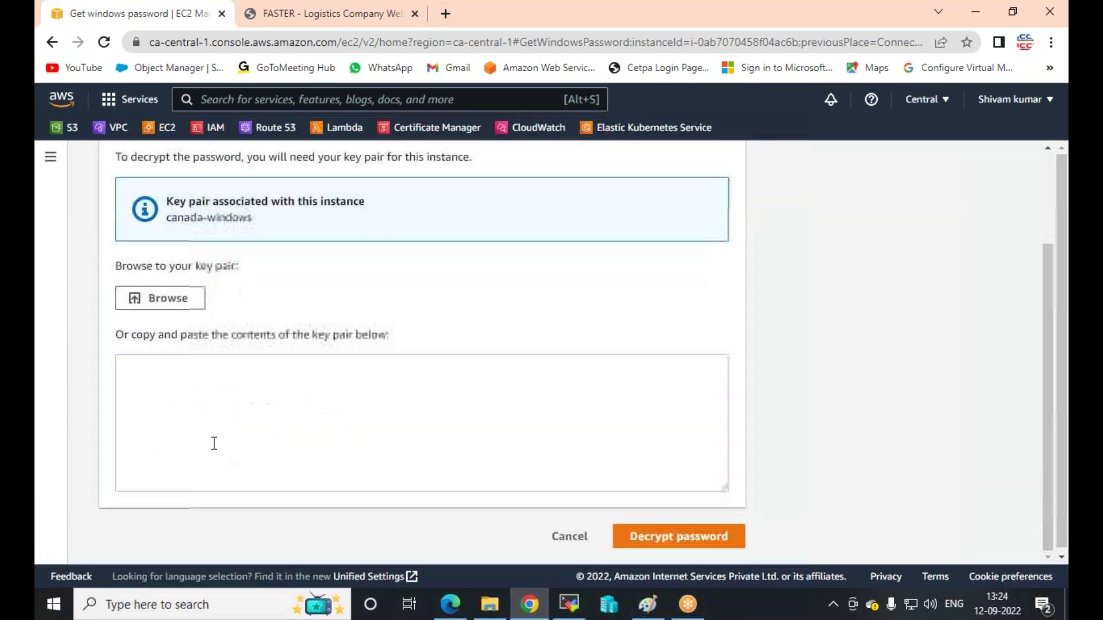
Load the canada-windows.pem key pair file and decrypt the administrator password.
click(162, 299)
double_click(452, 151)
scroll(652, 487, down, 5)
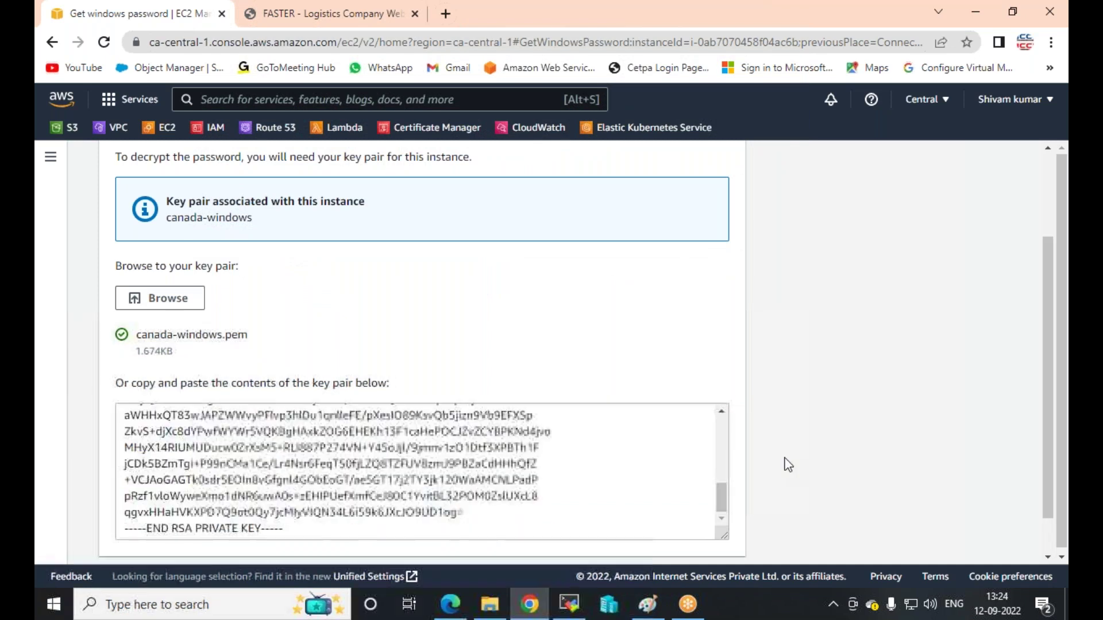
scroll(787, 475, down, 1)
click(679, 536)
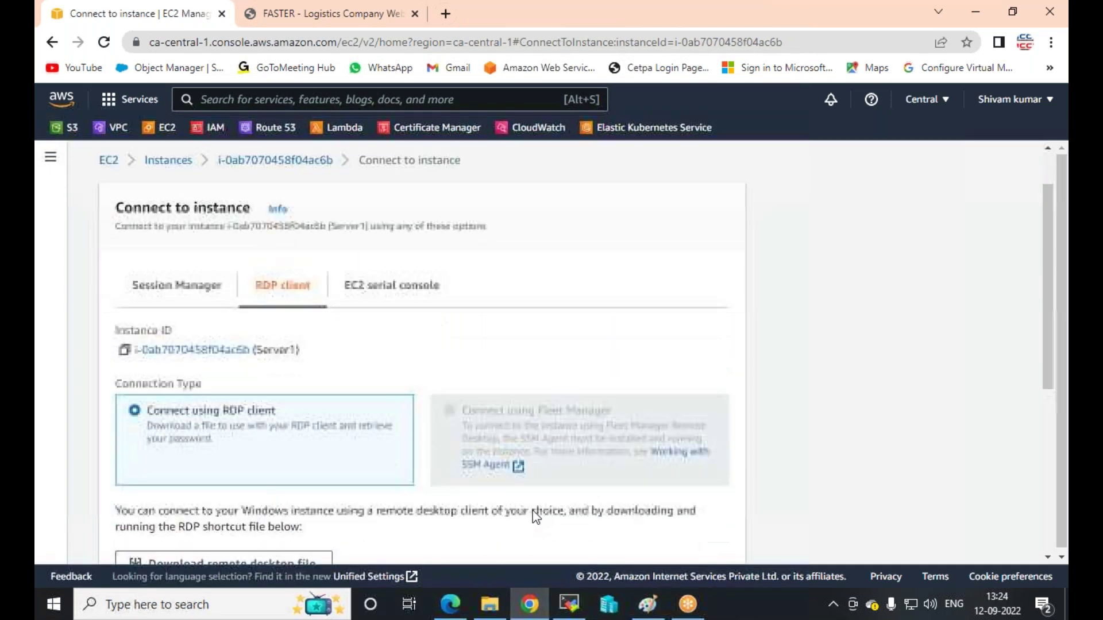
Copy the decrypted password, then download and open Server1's remote desktop file.
scroll(534, 509, down, 5)
click(124, 388)
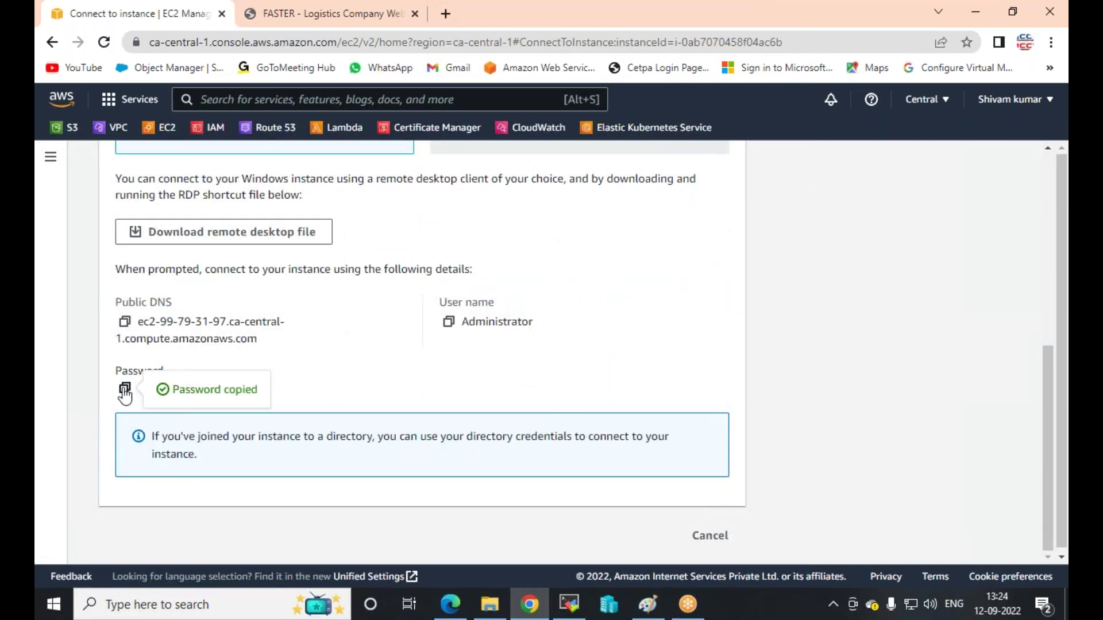
click(201, 251)
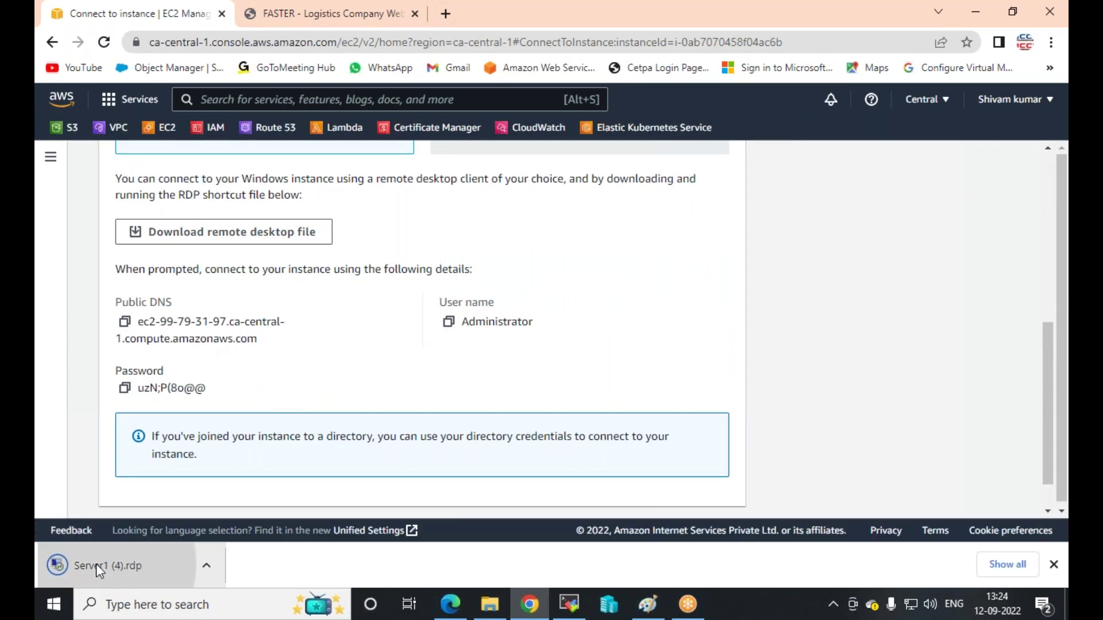
click(96, 563)
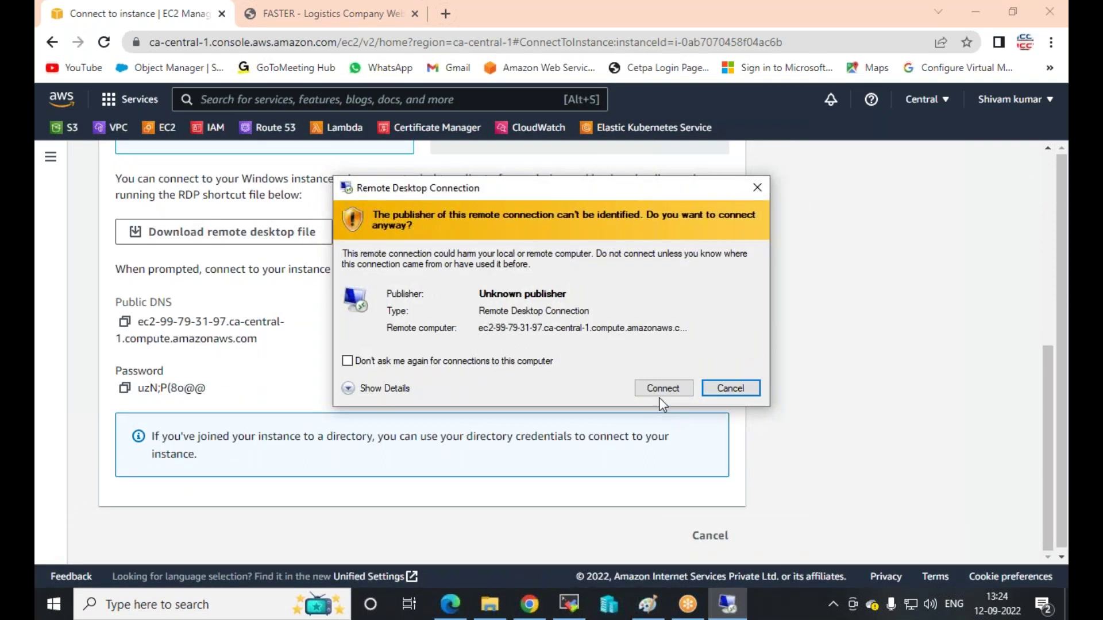
Connect past the unknown publisher warning and submit the pasted password.
click(658, 388)
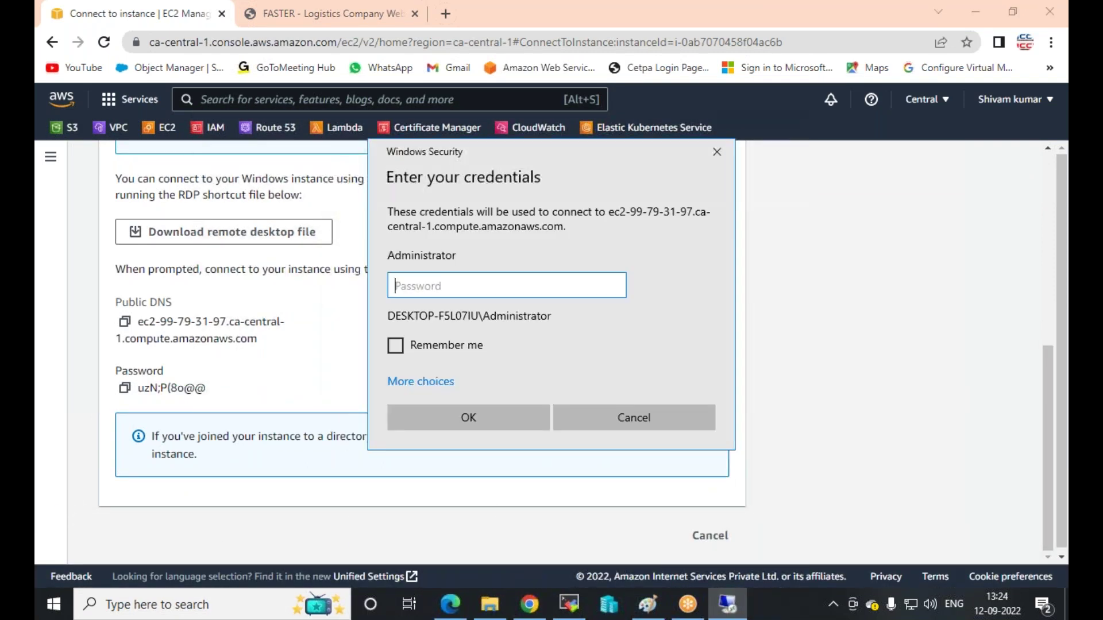
key(ctrl+v)
click(440, 423)
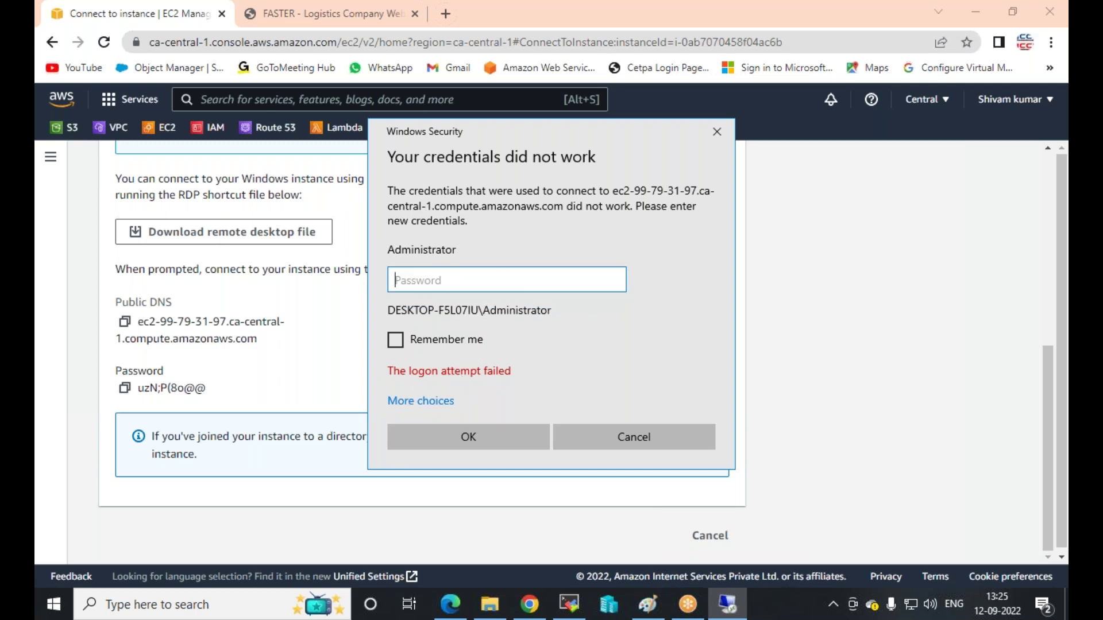
Sign in with a different account as administrator using the account password, accepting the certificate warning.
click(404, 402)
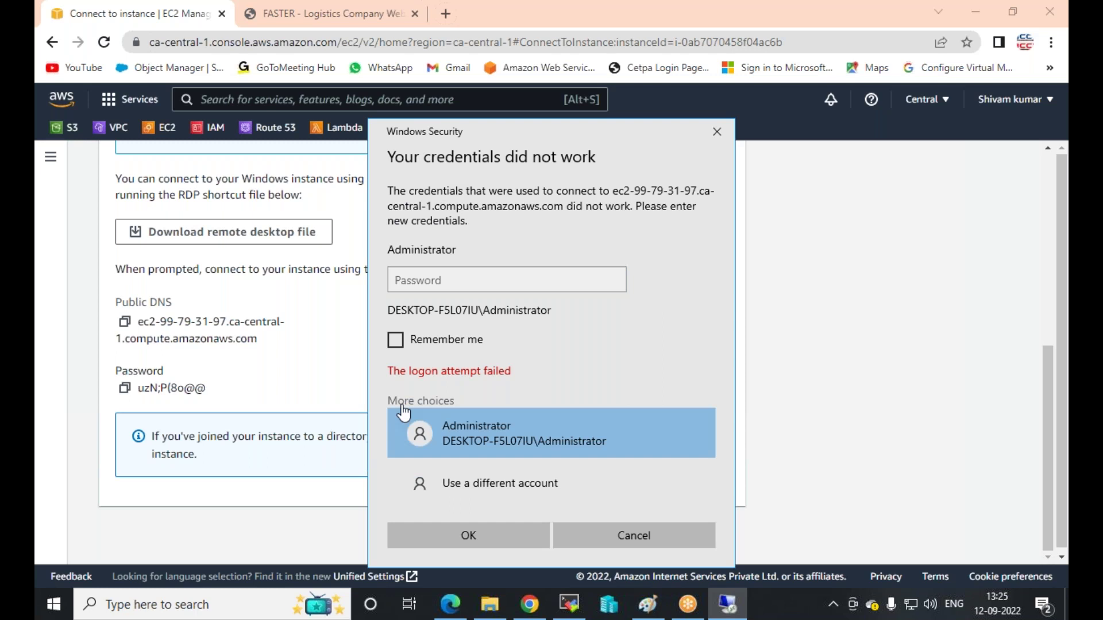
click(497, 487)
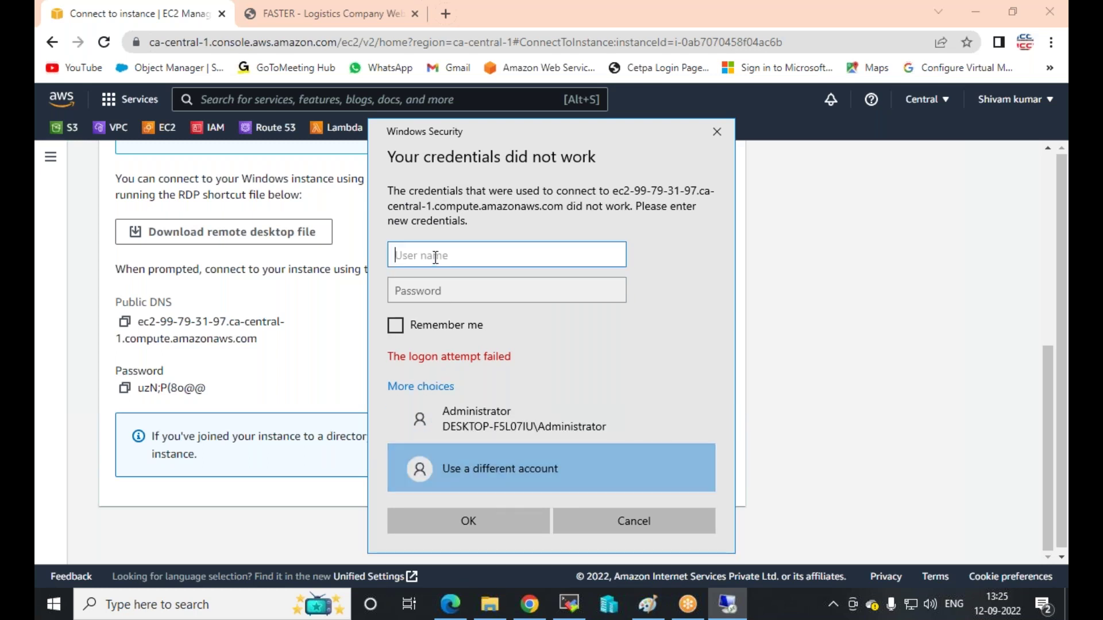
key(Tab)
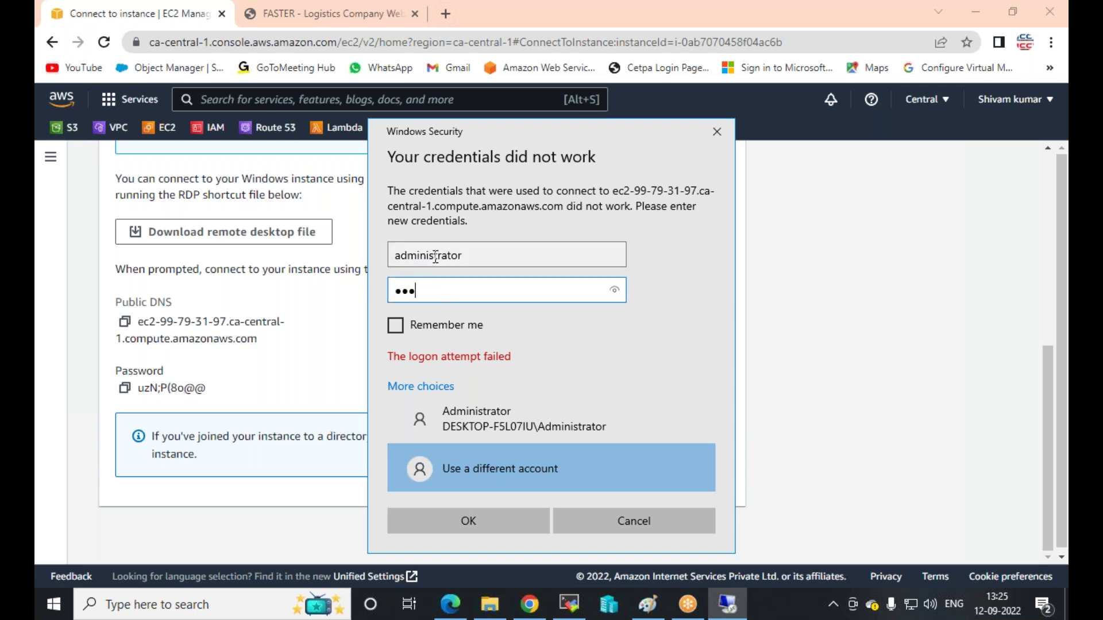
key(Return)
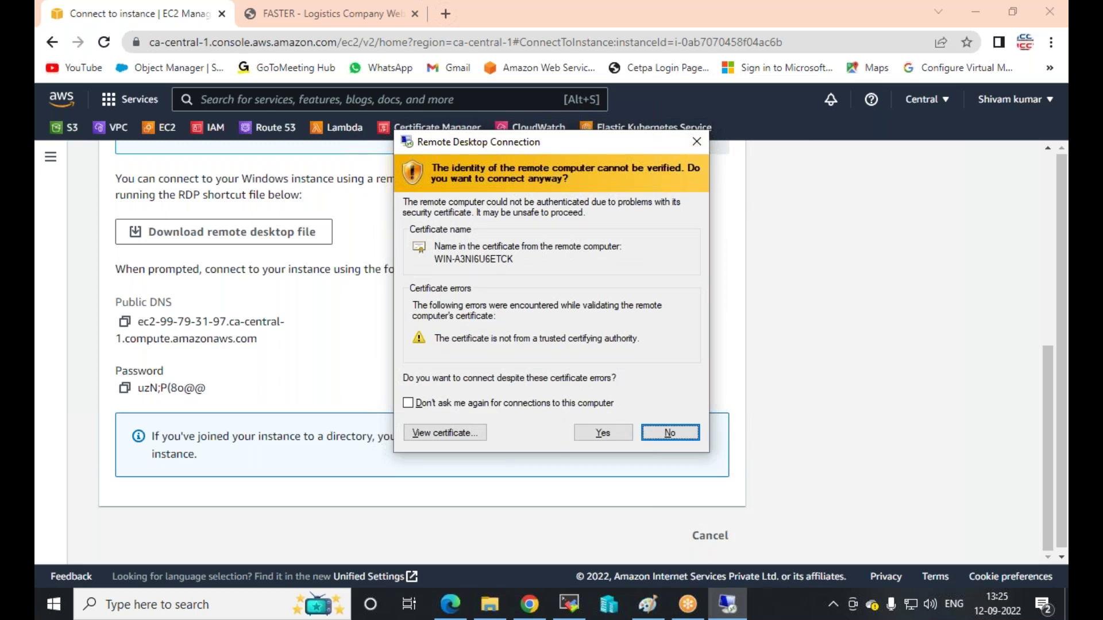
click(603, 433)
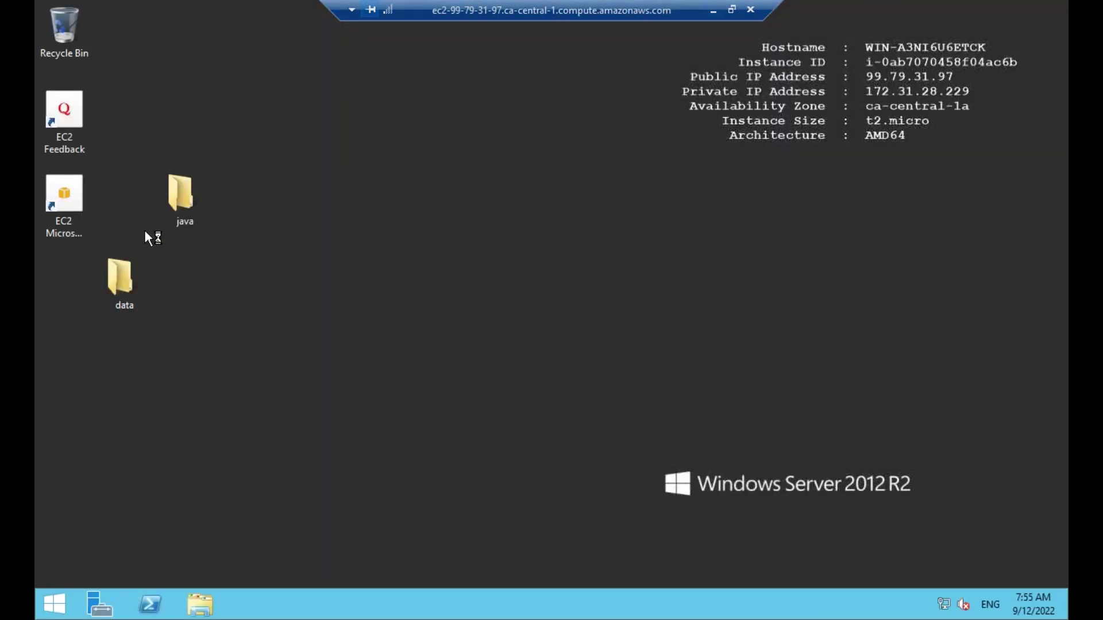
Minimize the remote session and go from the connect-instance page to the EC2 Dashboard.
click(713, 11)
click(340, 17)
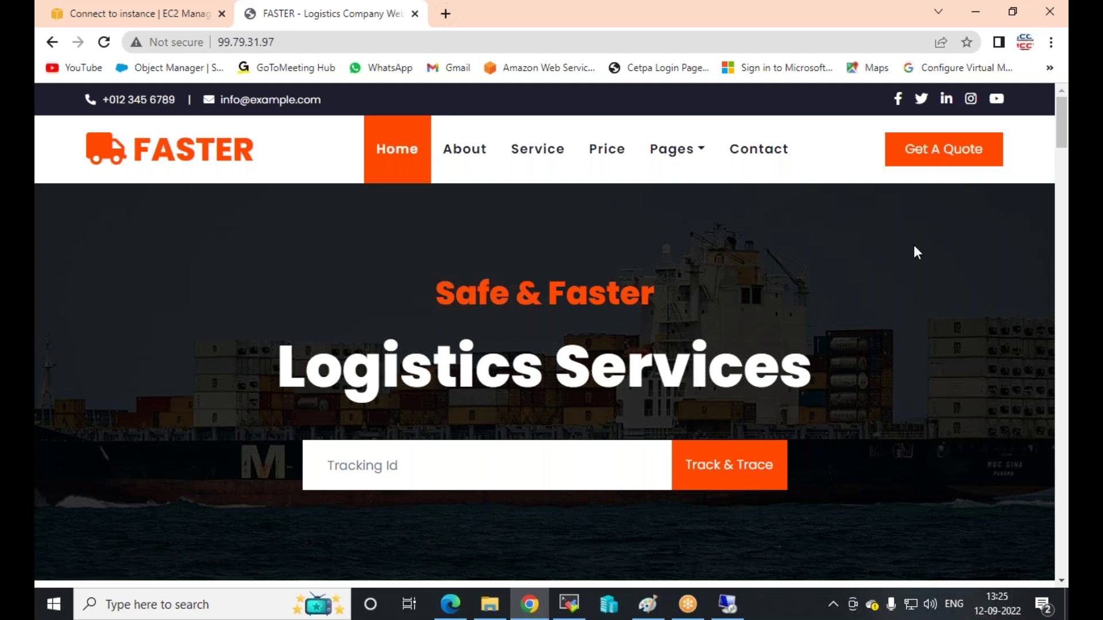
click(140, 17)
scroll(155, 234, up, 10)
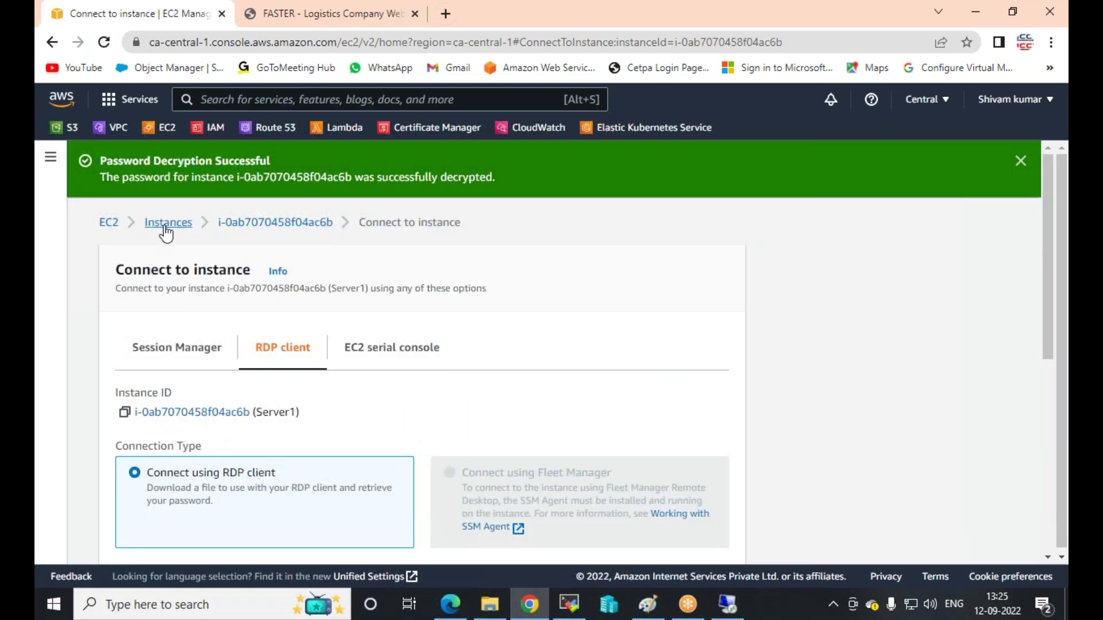
click(109, 223)
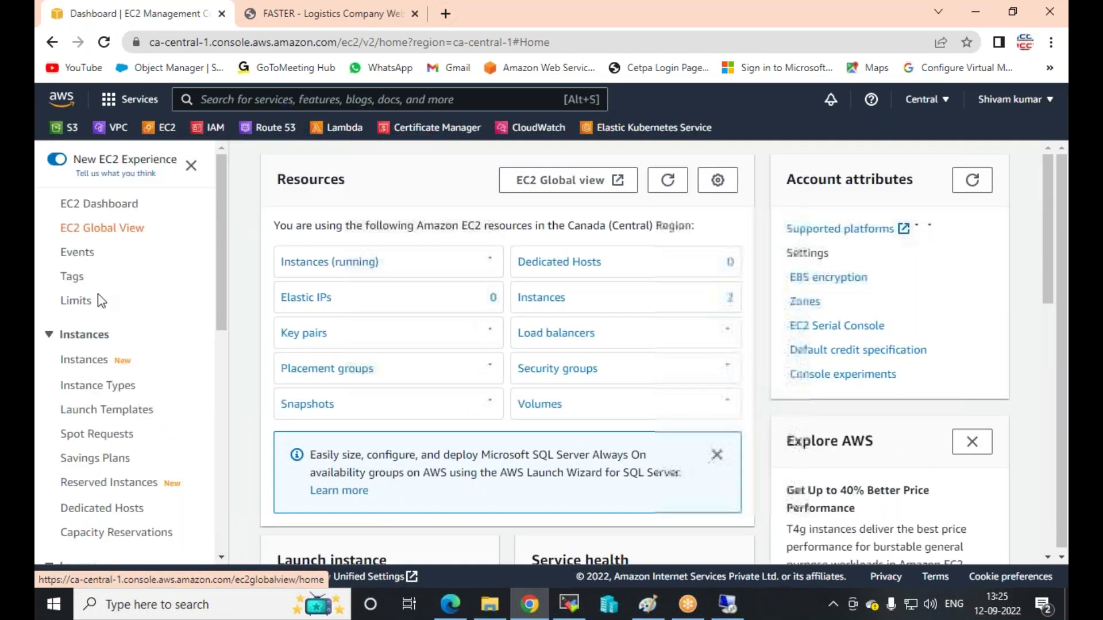
Open Images > AMIs and select the faster-Custom-AMI name and ID text.
click(86, 359)
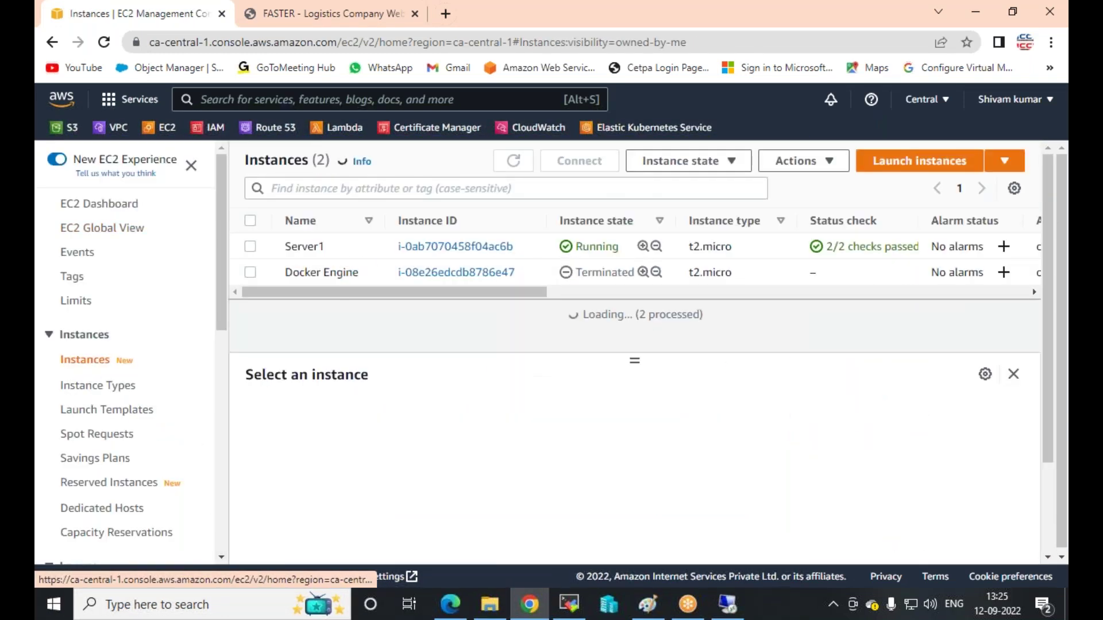
scroll(86, 367, down, 5)
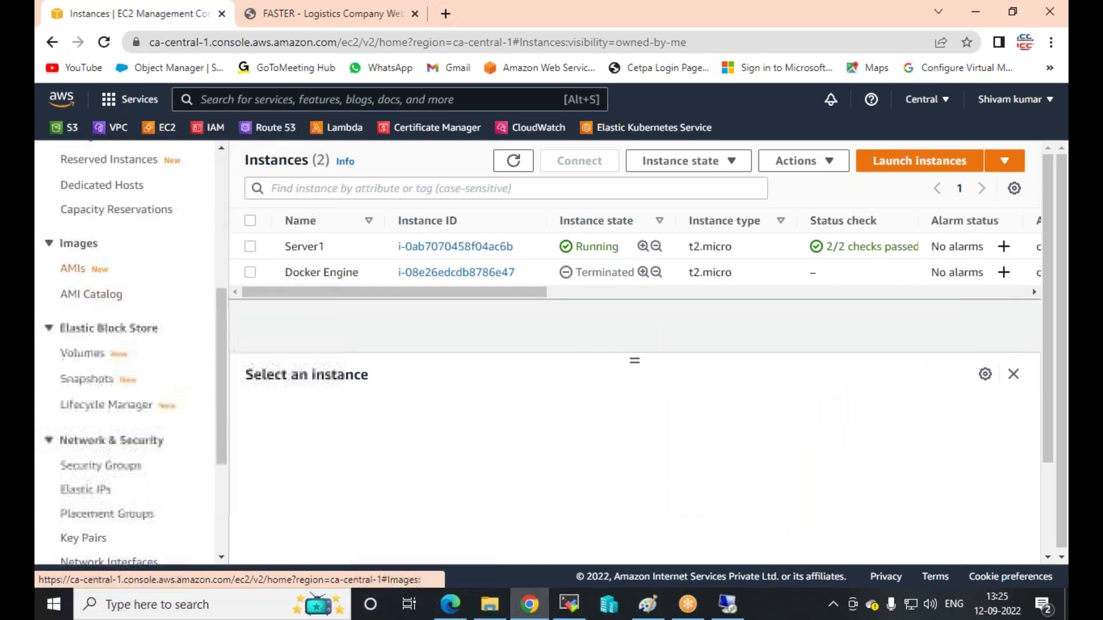
click(72, 268)
drag(340, 299, 487, 276)
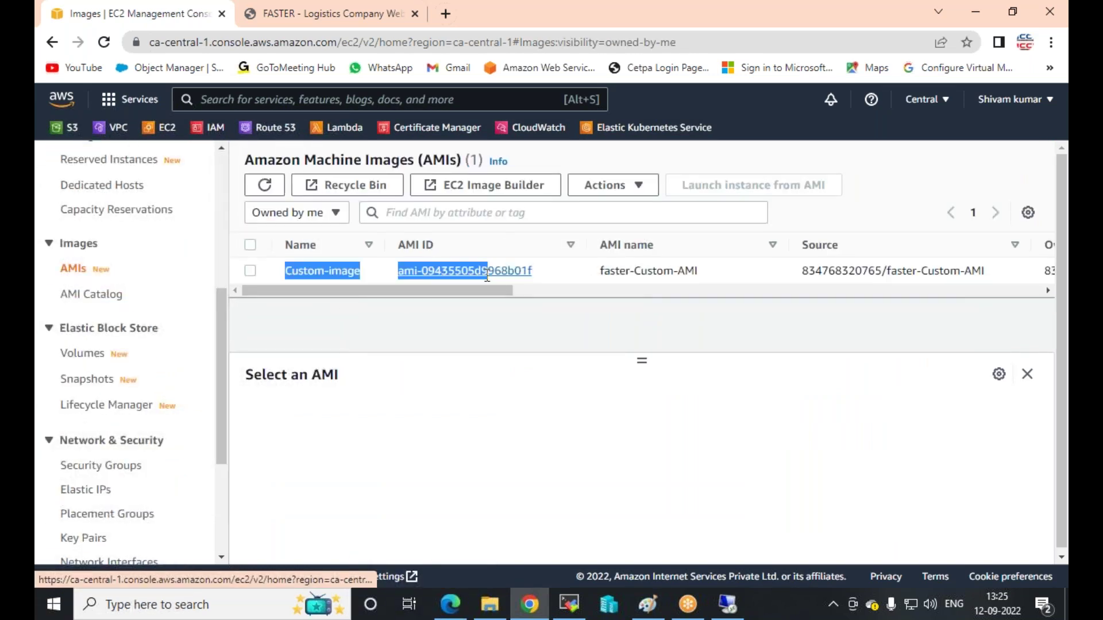
drag(419, 288, 599, 297)
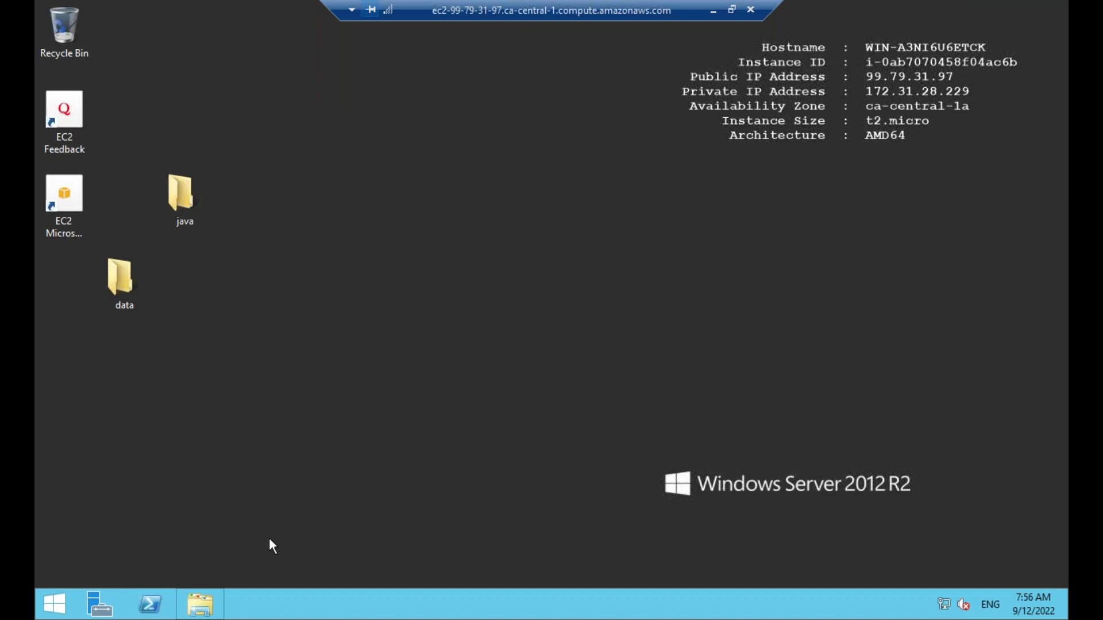
Delete all the old site files from C:\inetpub\wwwroot on the server.
click(213, 614)
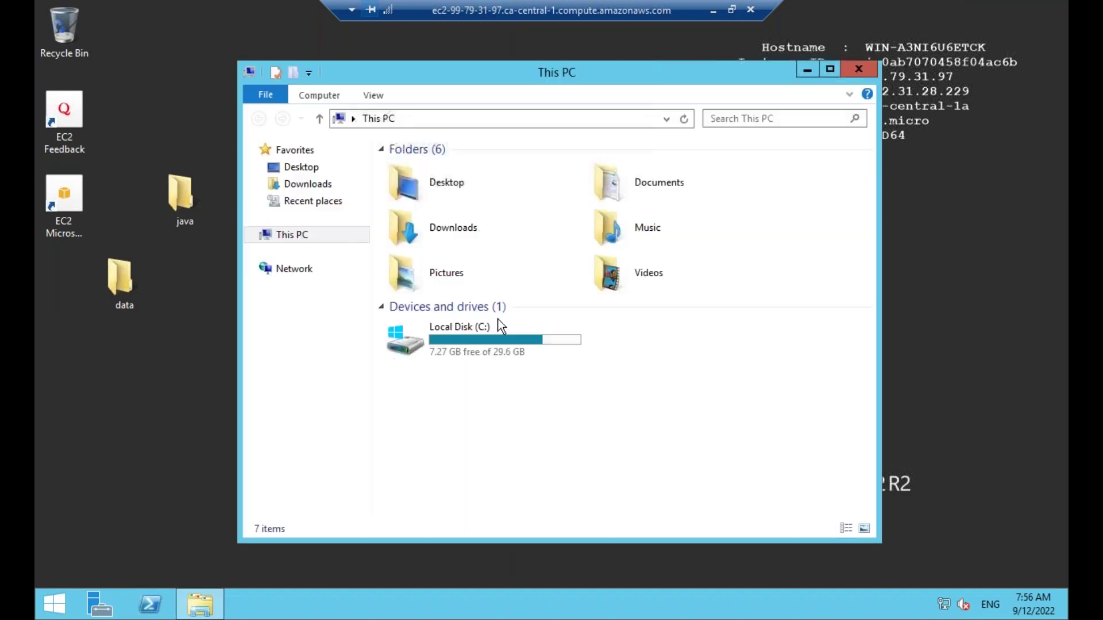
double_click(469, 335)
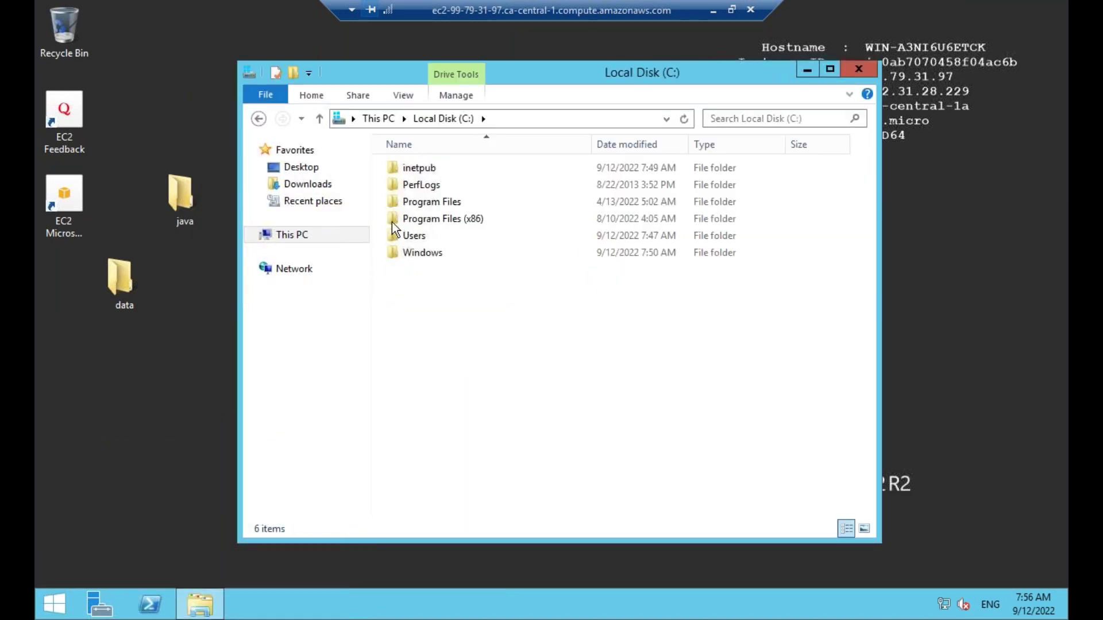
click(422, 167)
double_click(422, 167)
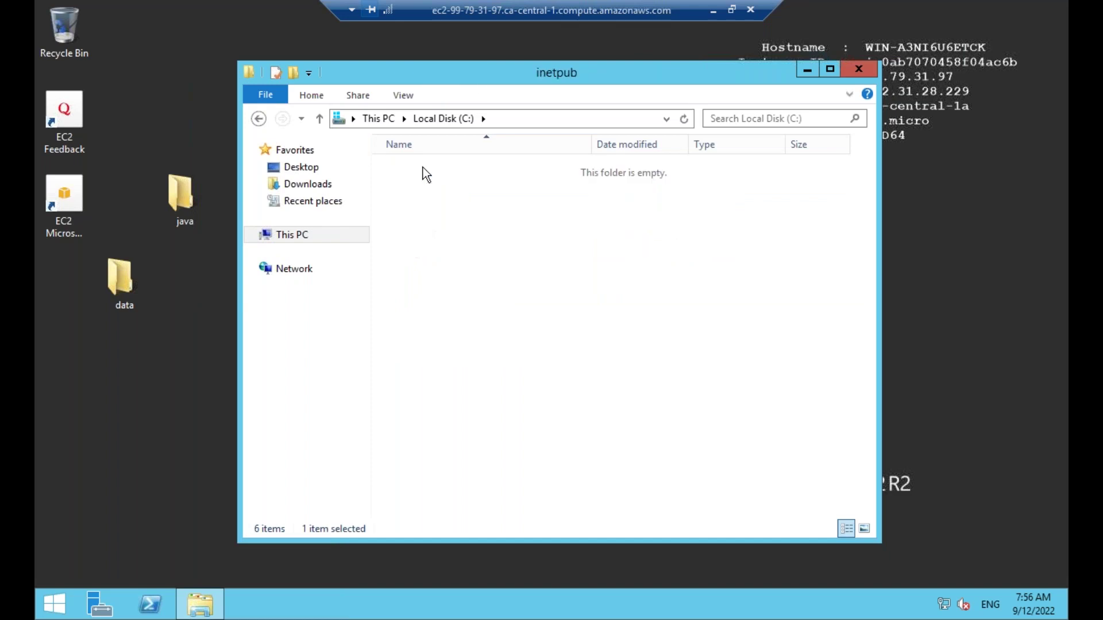
drag(448, 339, 503, 181)
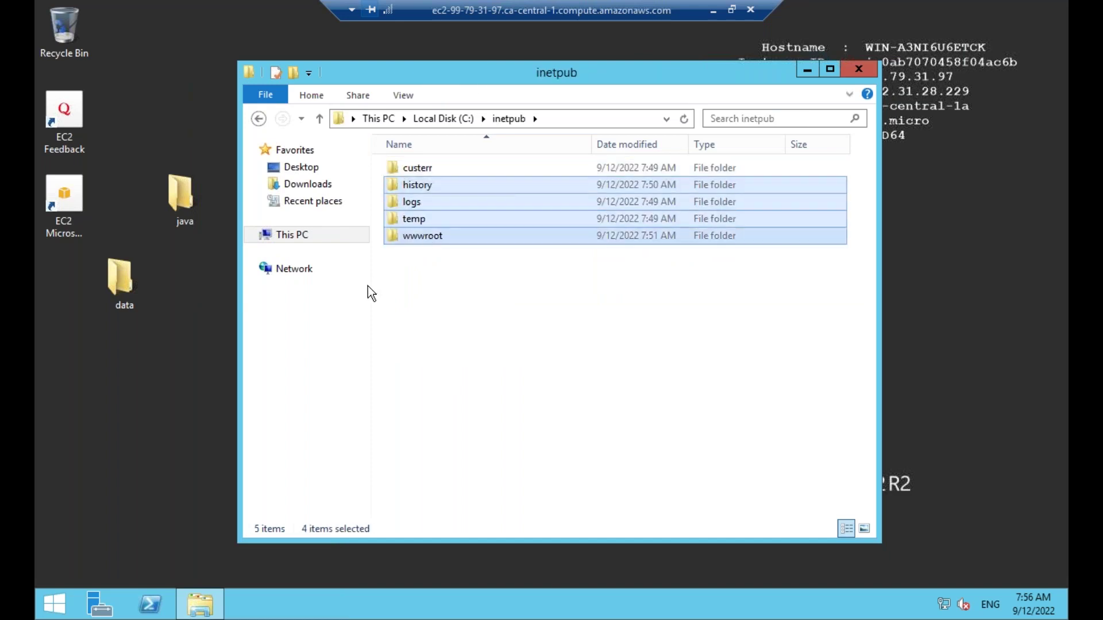
double_click(425, 237)
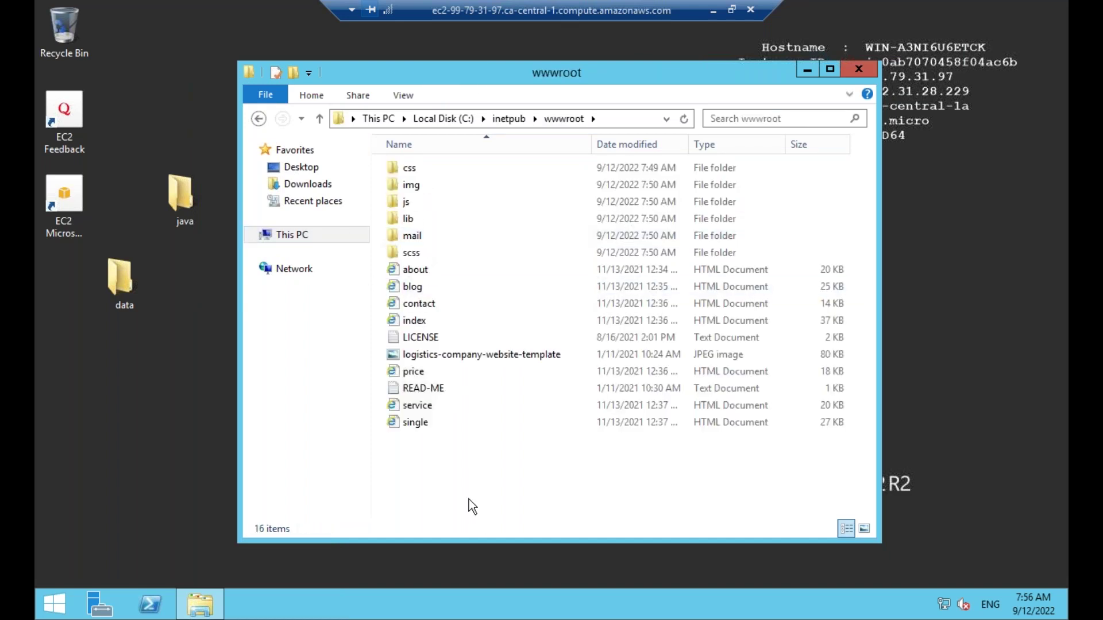
key(ctrl+a)
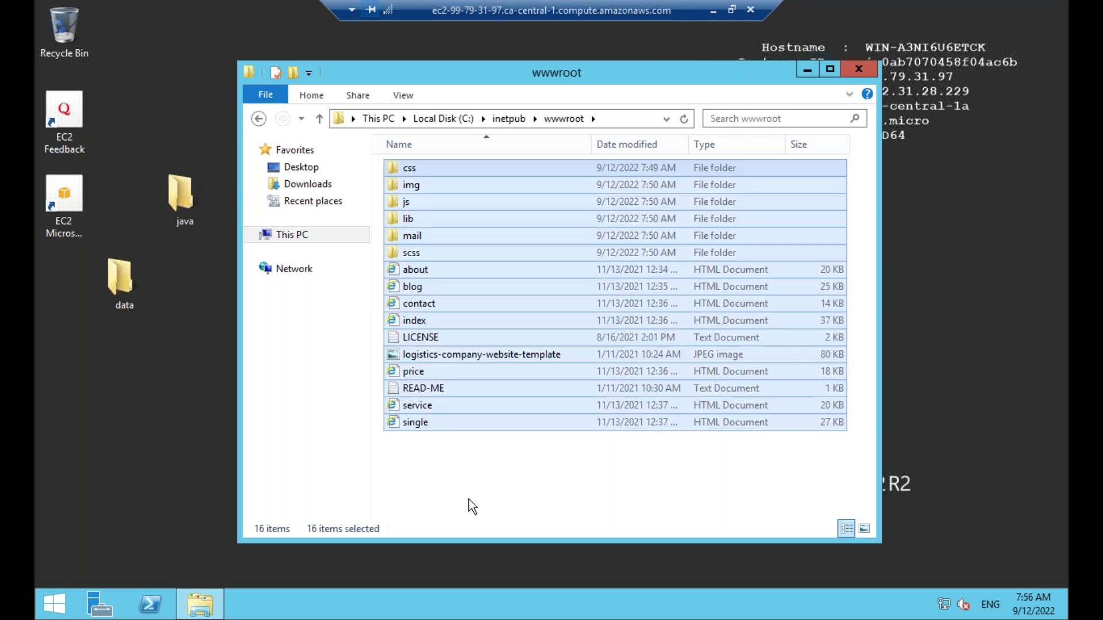
key(Delete)
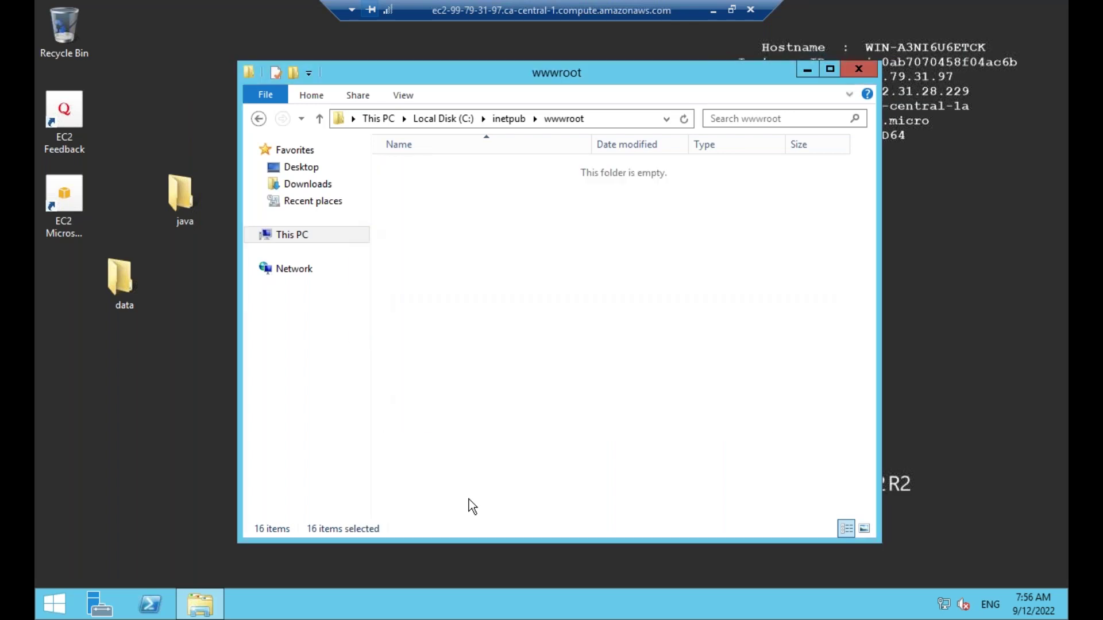
Reload the 99.79.31.97 site tab locally to confirm it now returns 403 Forbidden.
click(715, 12)
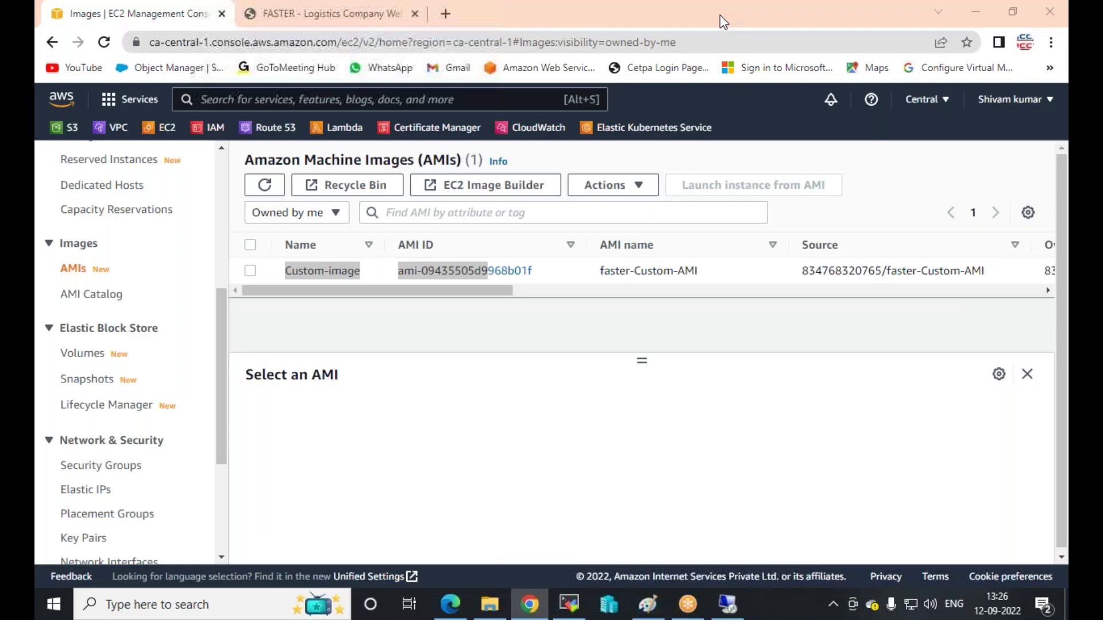
click(345, 19)
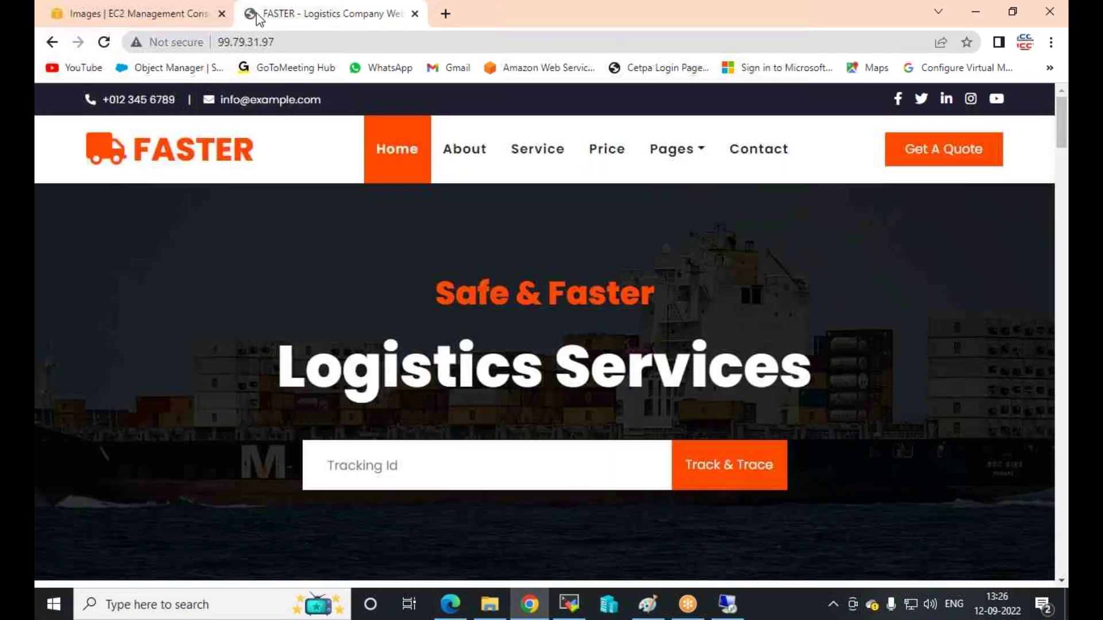
click(103, 42)
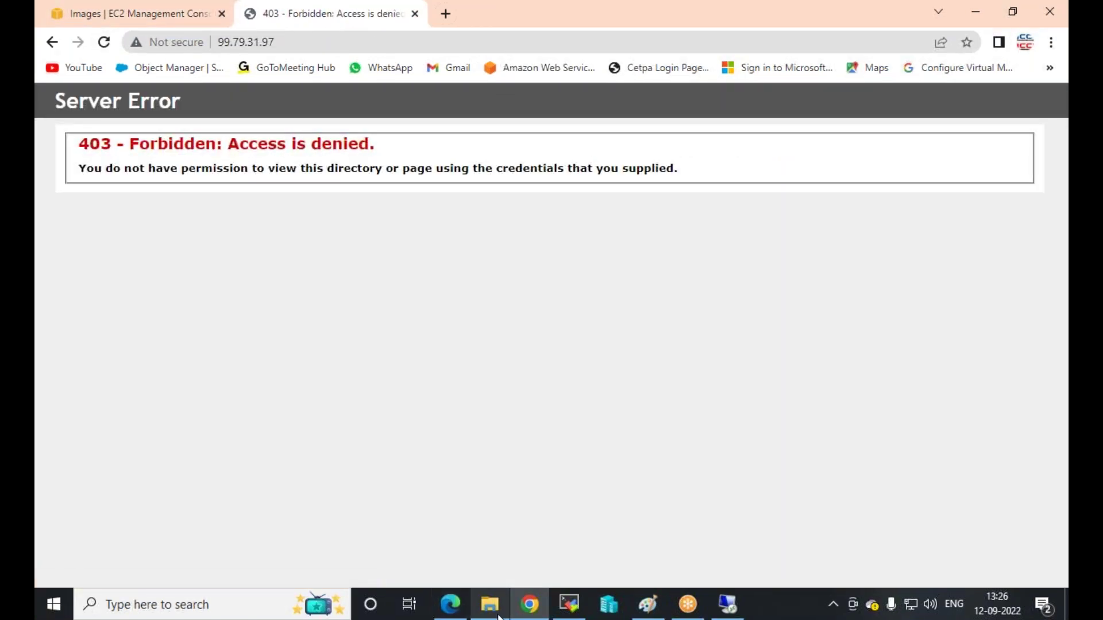
click(490, 604)
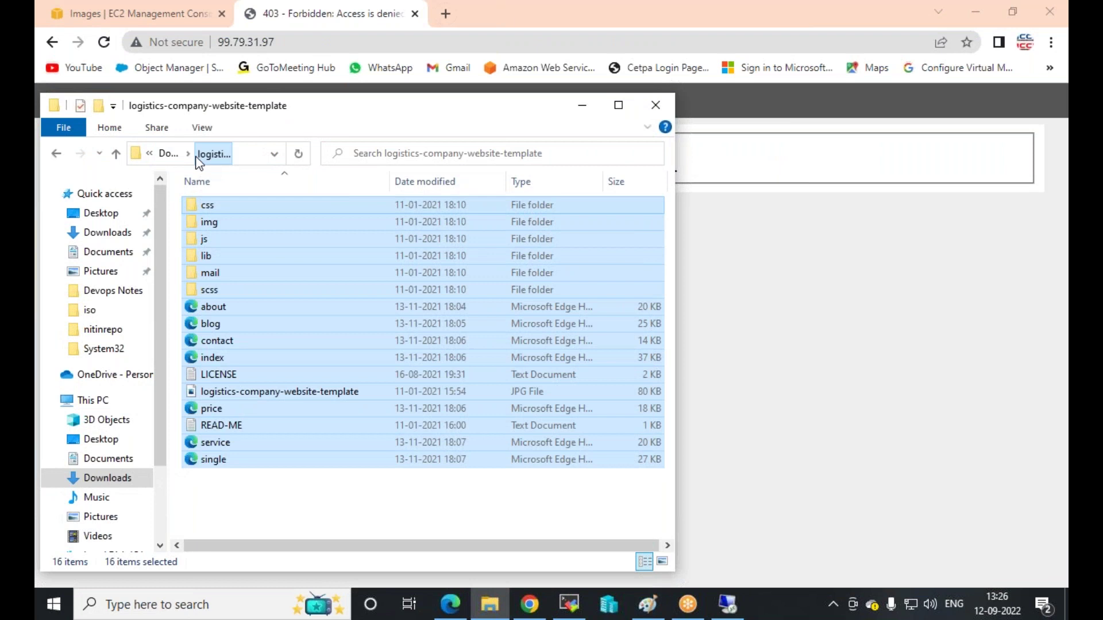
Open the cla folder in Downloads, select all 11 items, and return to the server's wwwroot.
click(214, 154)
click(169, 153)
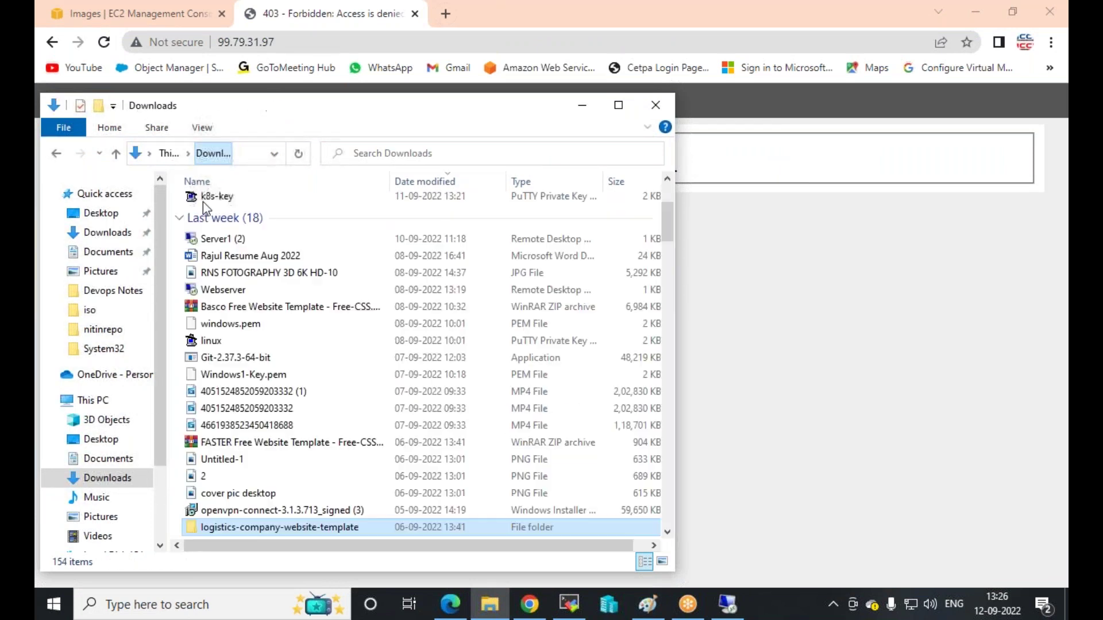
scroll(328, 382, down, 5)
scroll(329, 383, down, 20)
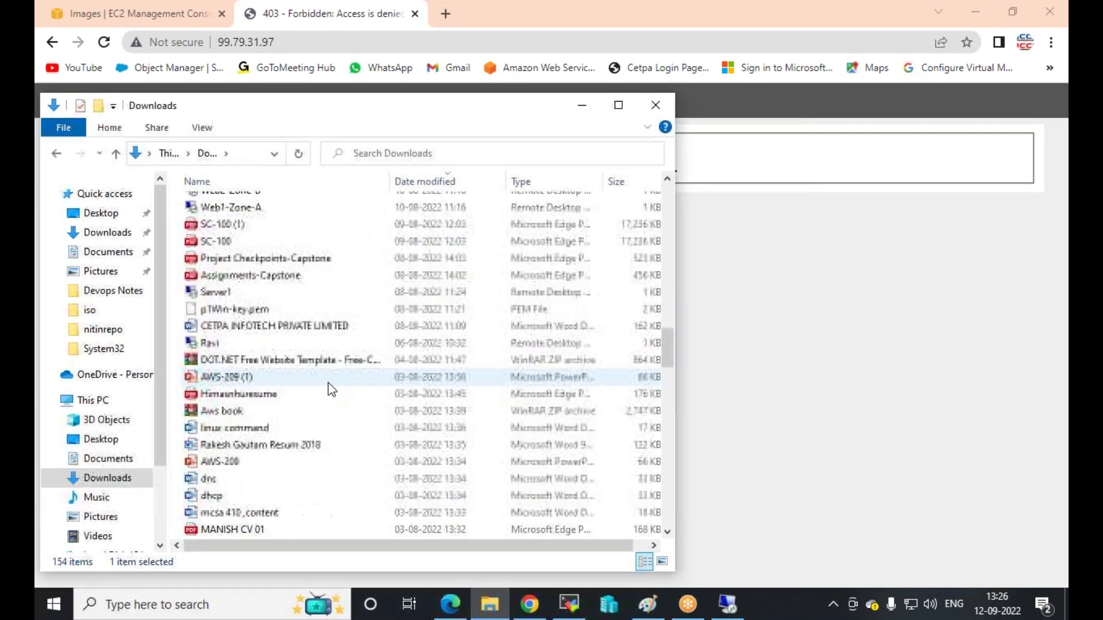
scroll(329, 382, down, 15)
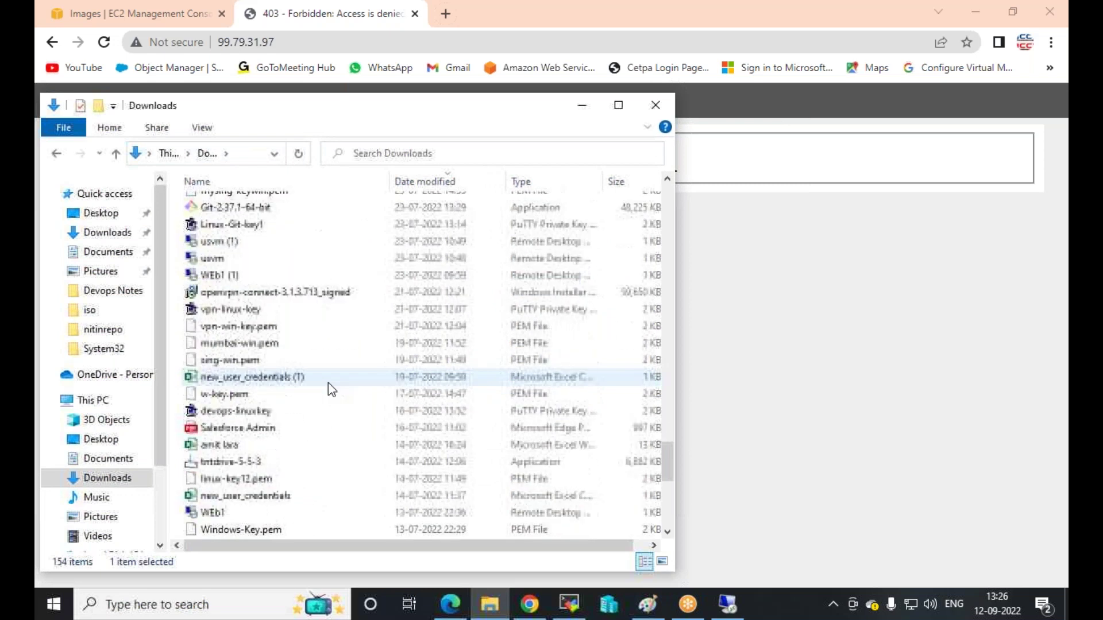
scroll(265, 470, down, 2)
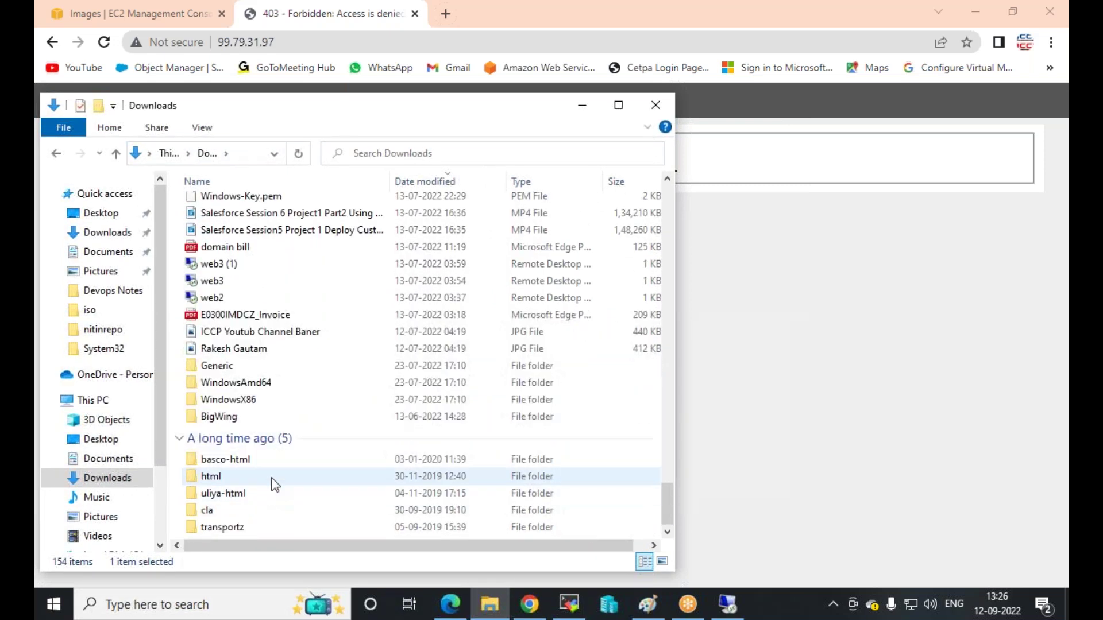
click(219, 510)
double_click(219, 510)
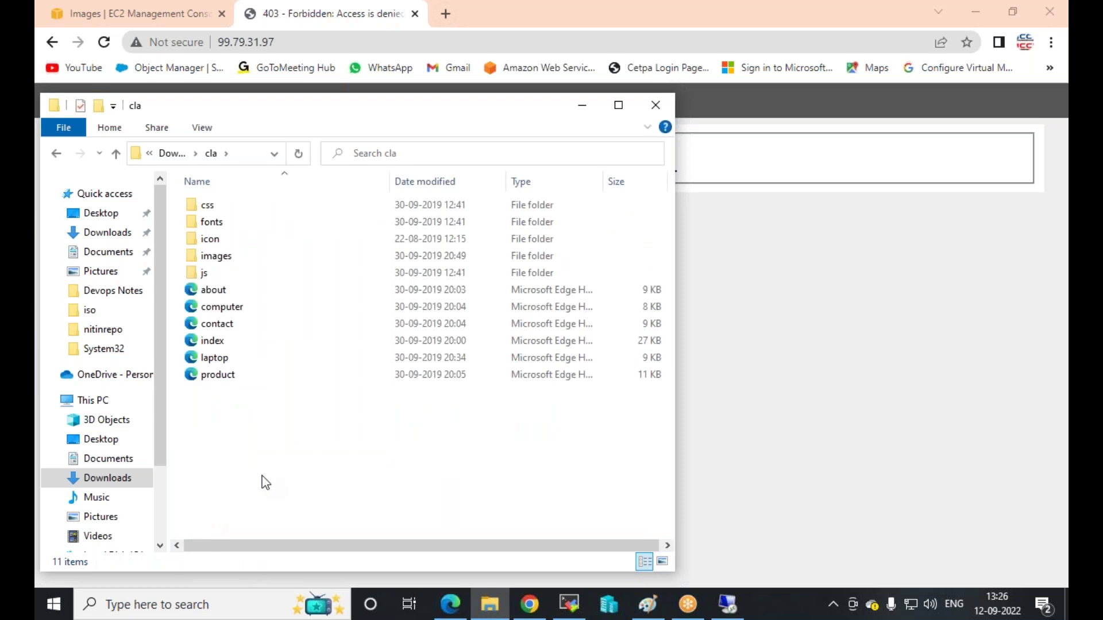
key(ctrl+a)
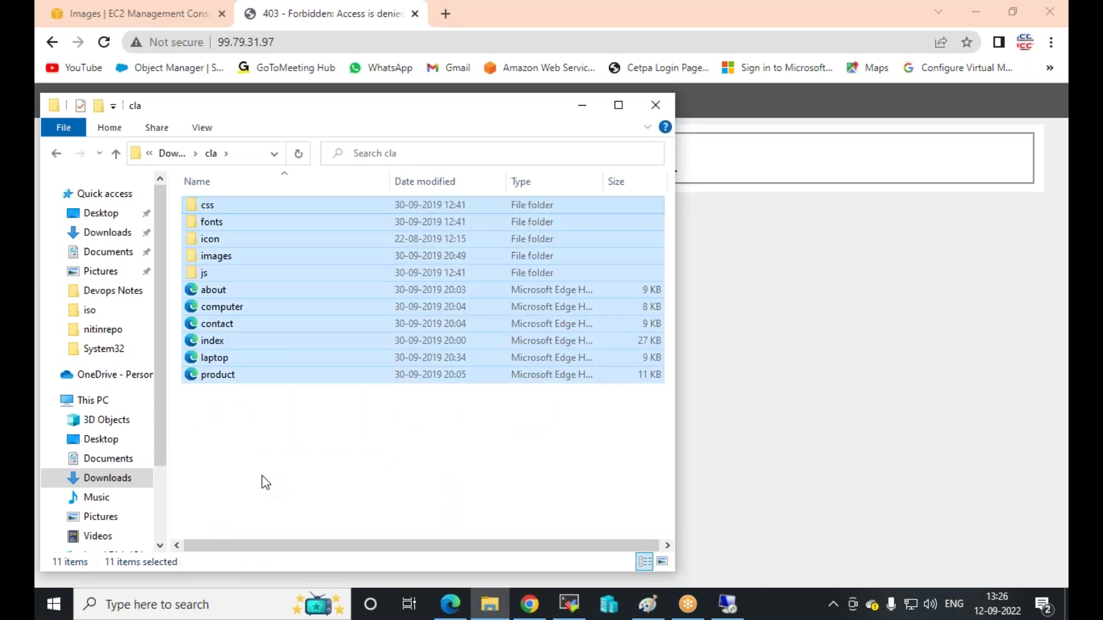
click(728, 604)
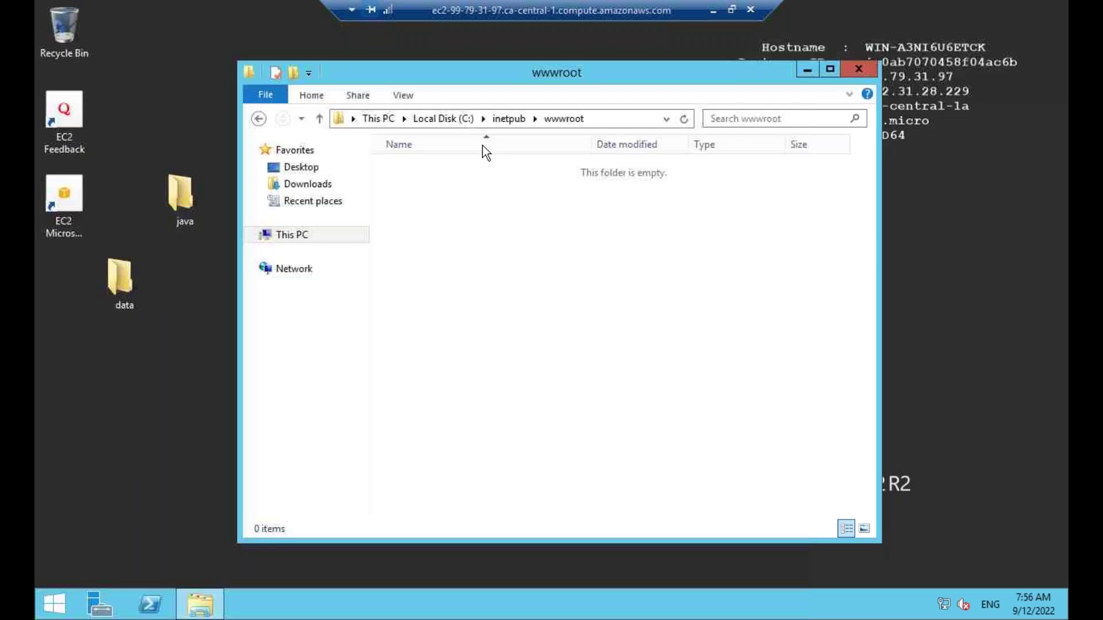
Paste the cla files into the empty wwwroot folder and minimize Remote Desktop while copying.
right_click(395, 295)
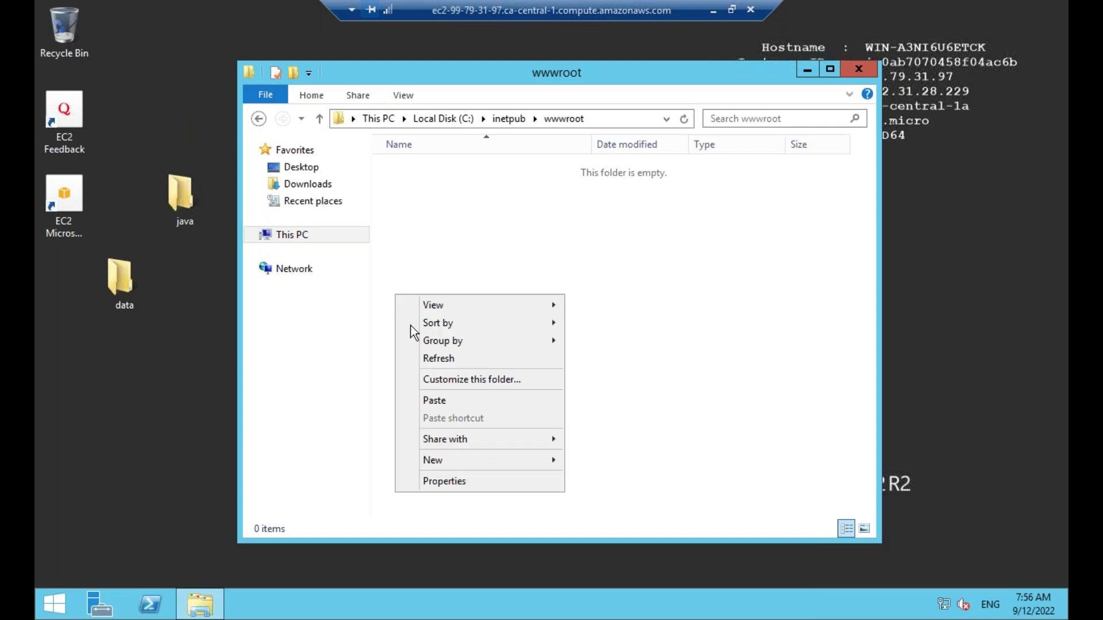
click(442, 406)
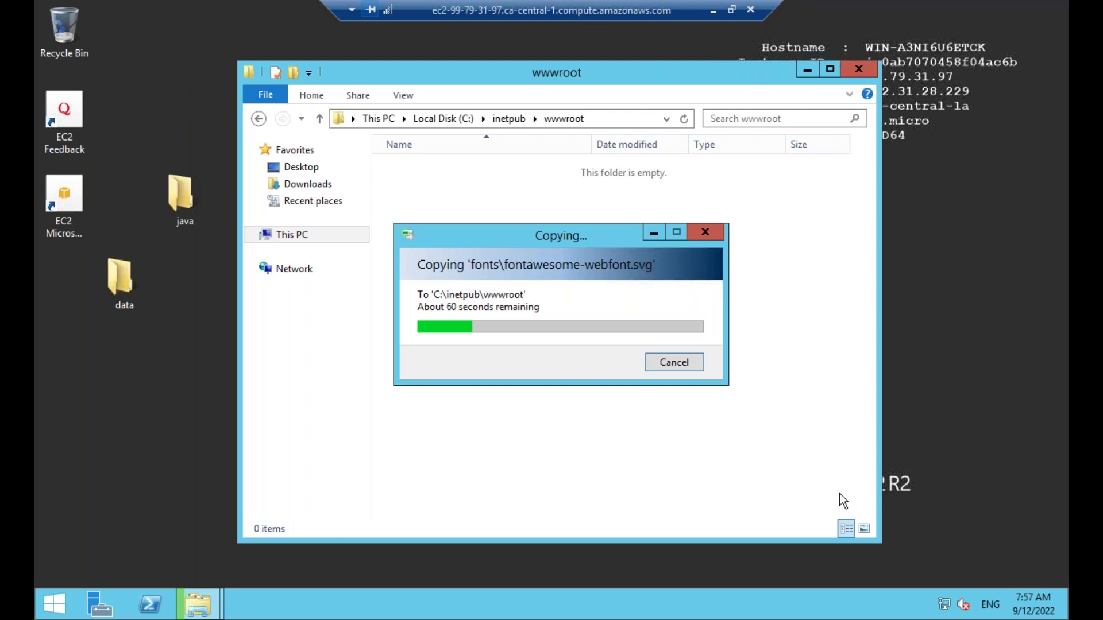
click(714, 21)
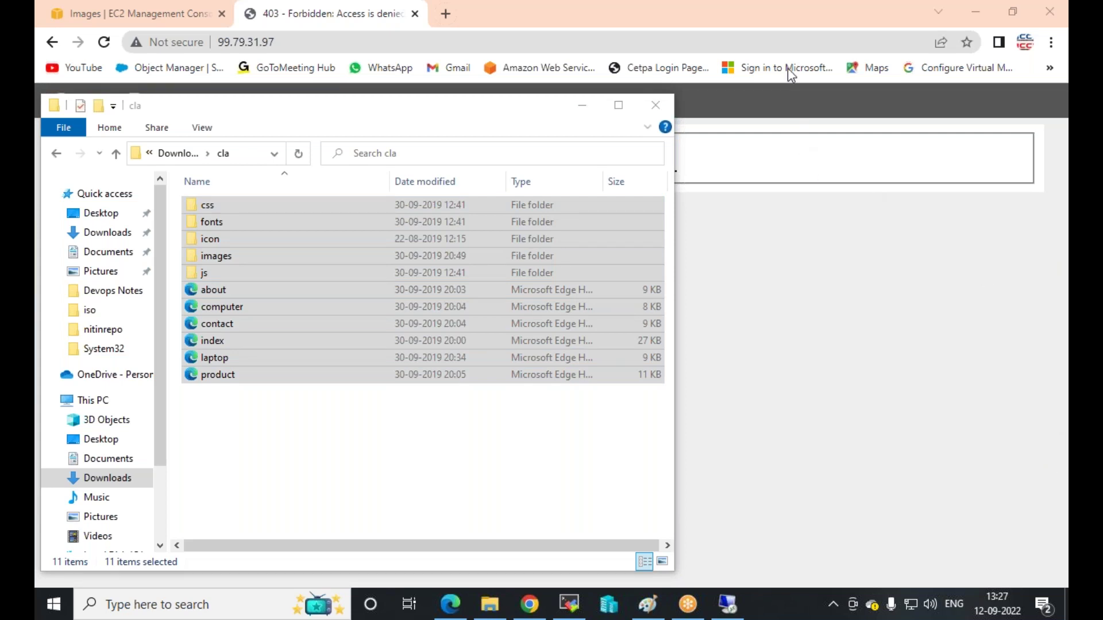
Check the wwwroot copy progress on the server, then switch back to the AMIs list.
click(582, 105)
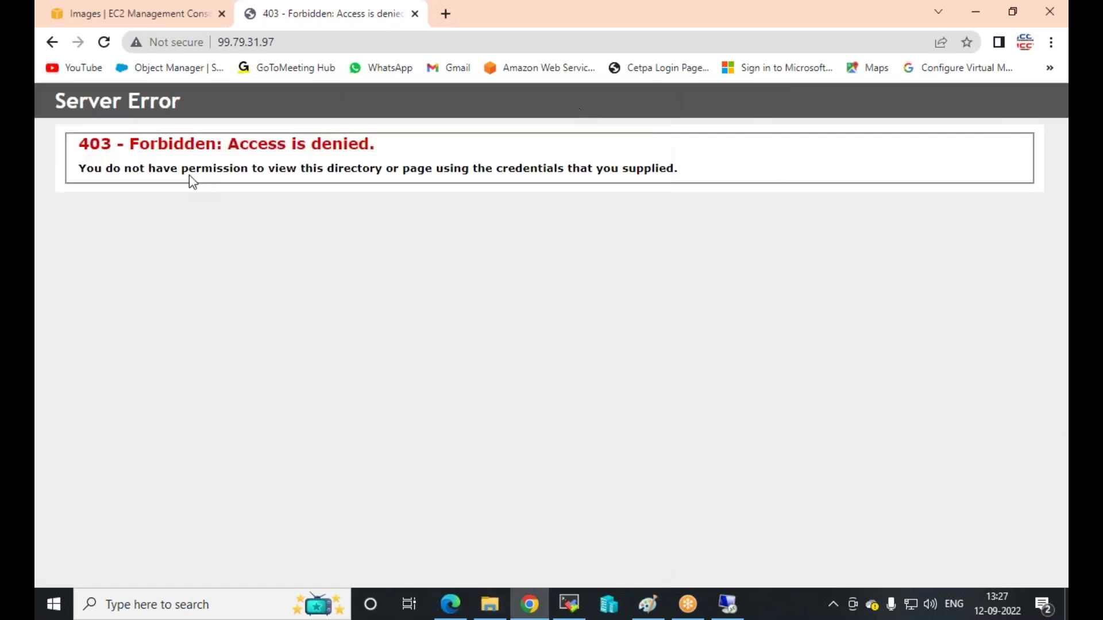
click(727, 604)
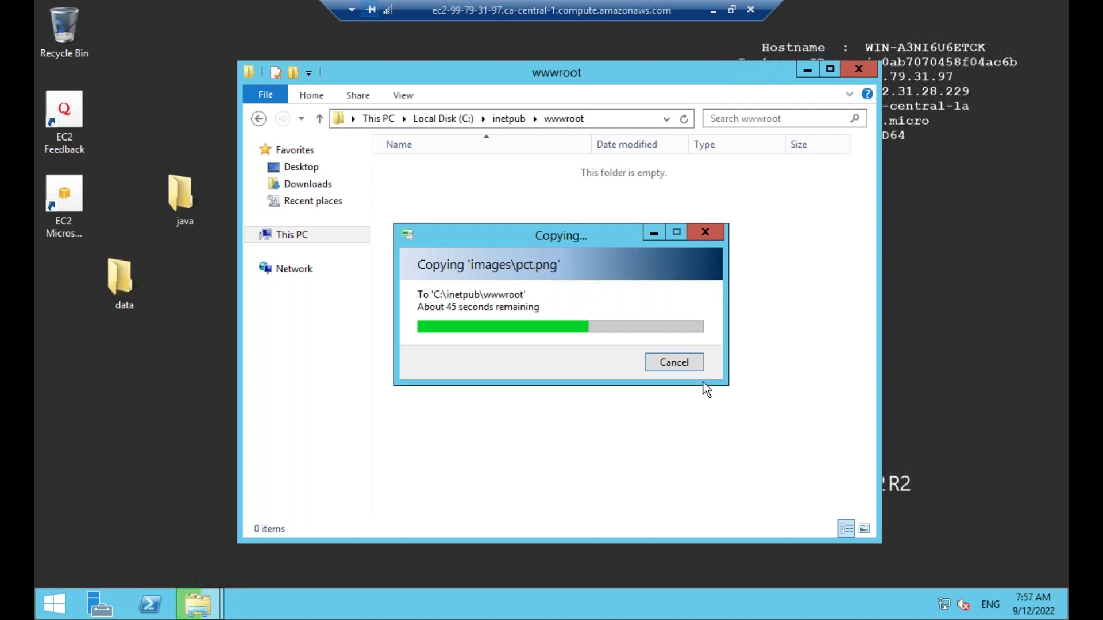
click(713, 10)
click(87, 23)
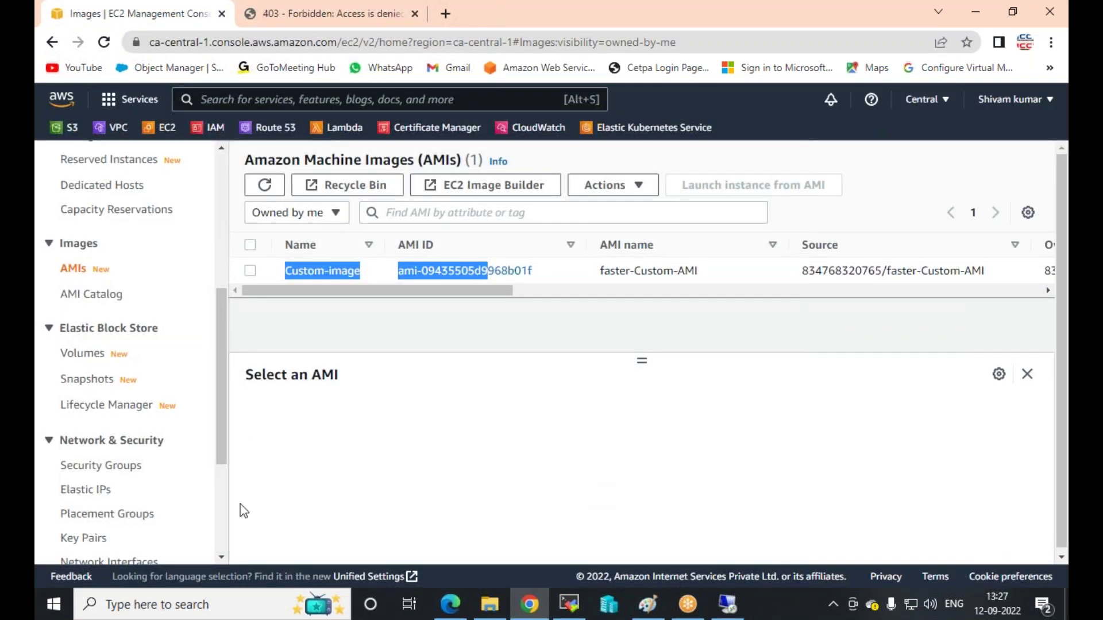
Confirm the copy finished with all 11 items (css, js, index) in wwwroot, then minimize RDP.
drag(217, 358, 212, 173)
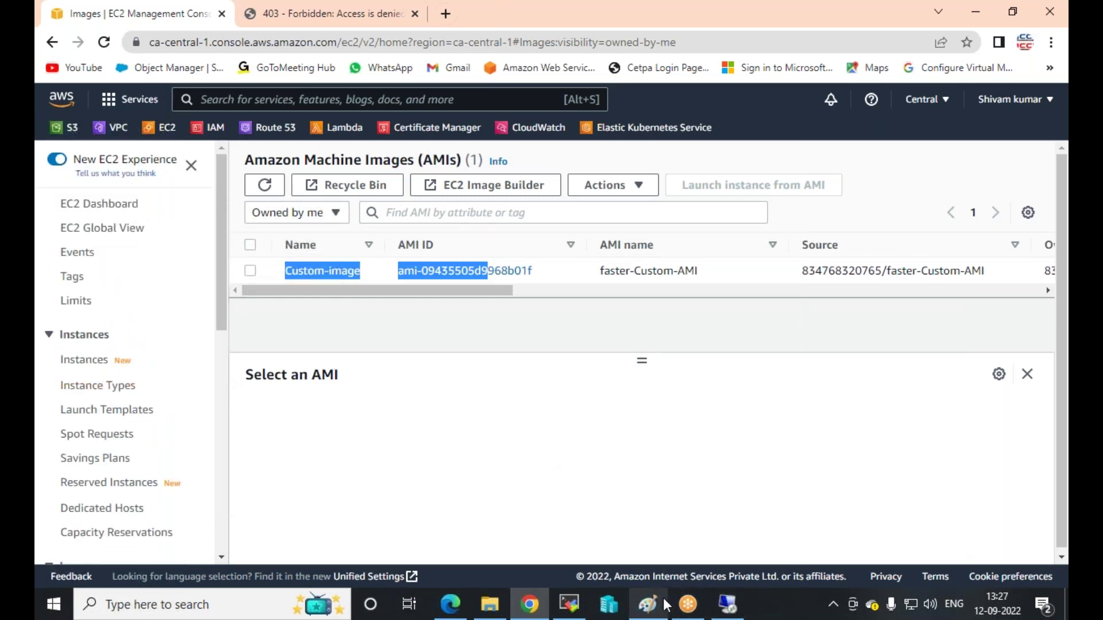
mouse_move(725, 606)
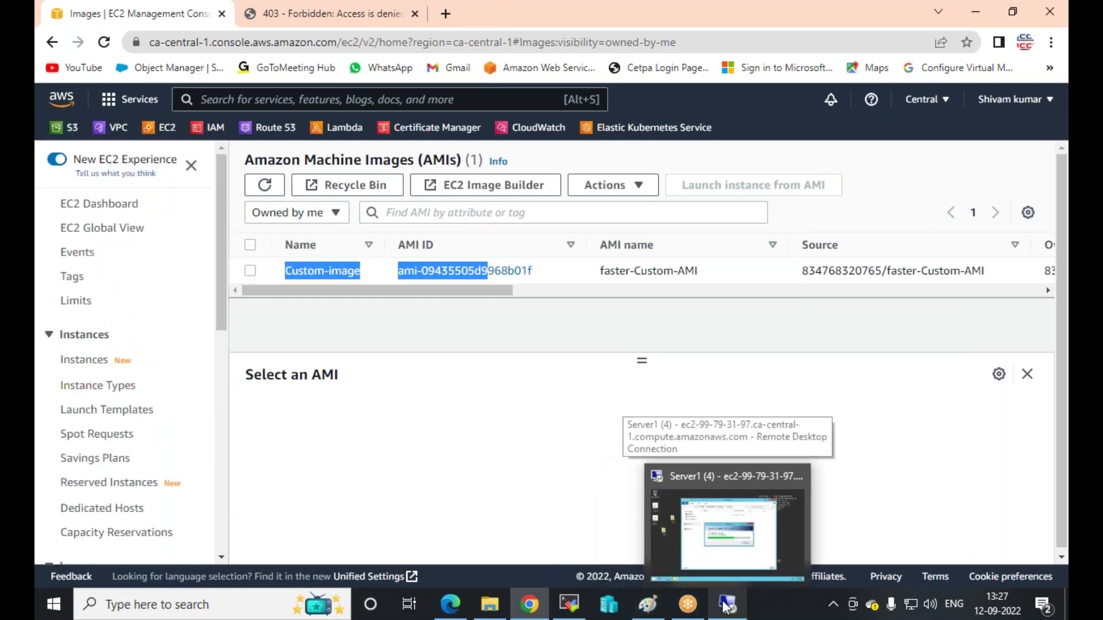
click(724, 517)
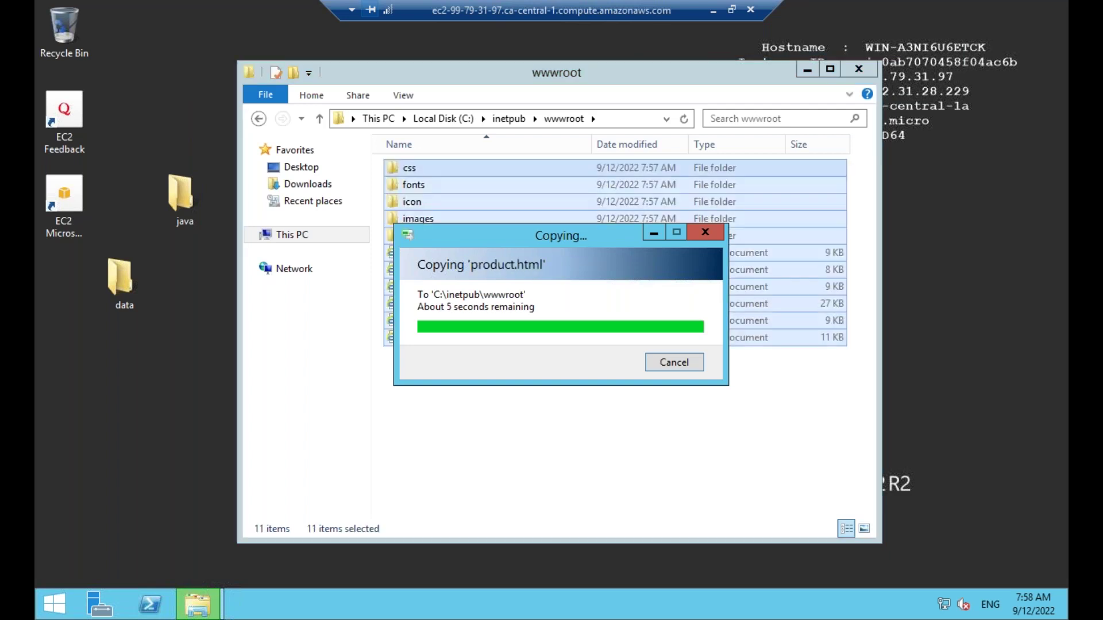
click(713, 10)
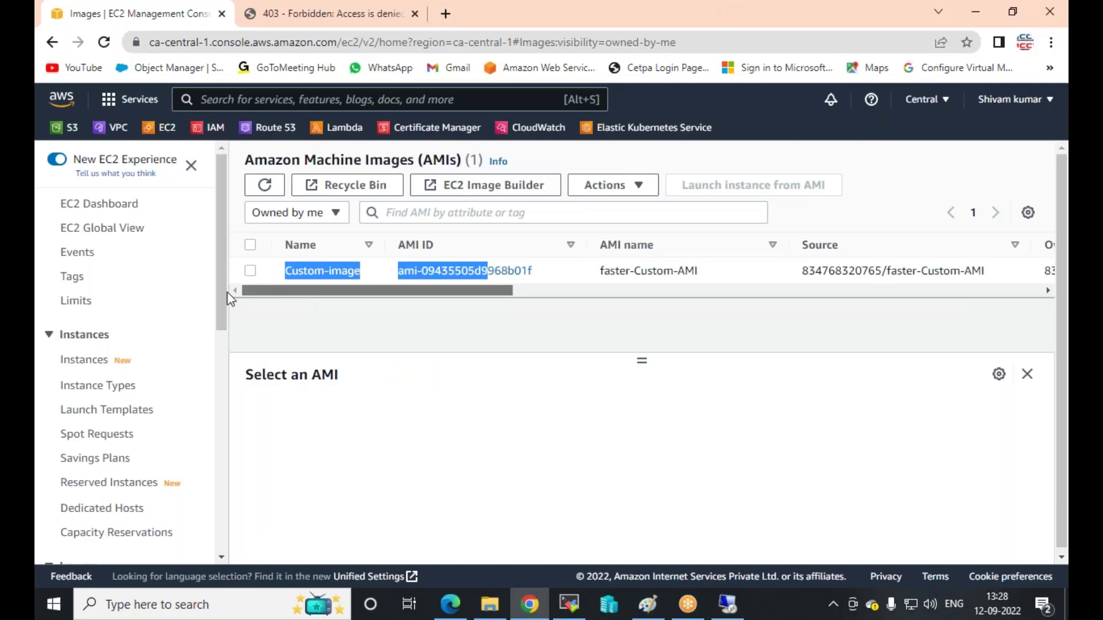
Select Server1 in the EC2 instances list and reload 99.79.31.97 to confirm the cla site appears.
click(86, 361)
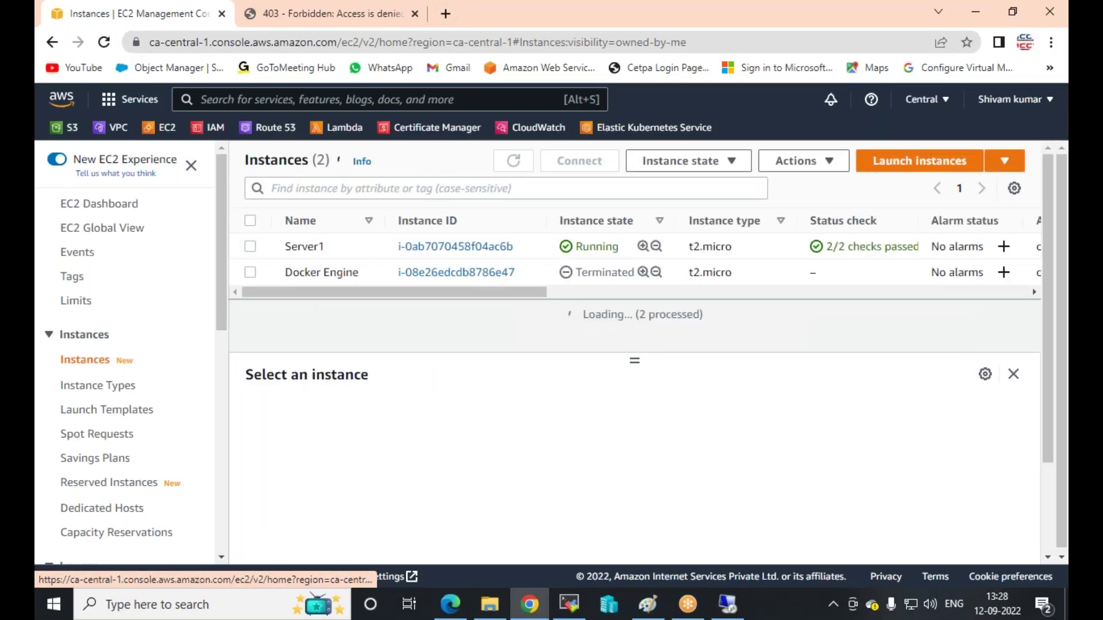
click(250, 246)
click(796, 163)
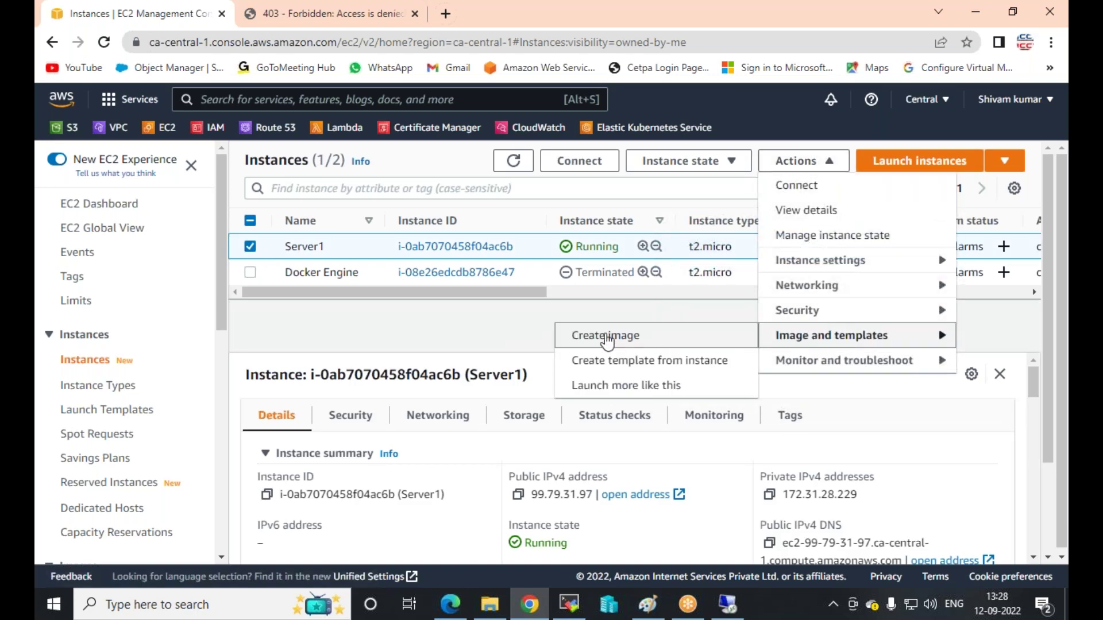
click(246, 8)
click(104, 43)
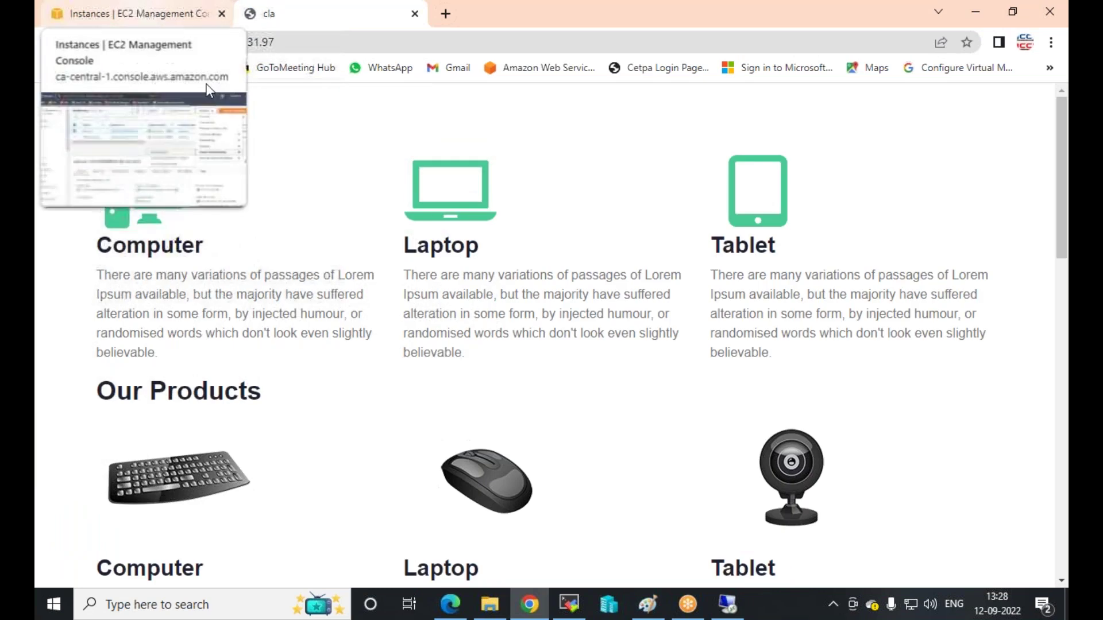
From Server1's Actions > Image and templates menu, choose Create image.
scroll(529, 310, down, 8)
scroll(524, 308, up, 6)
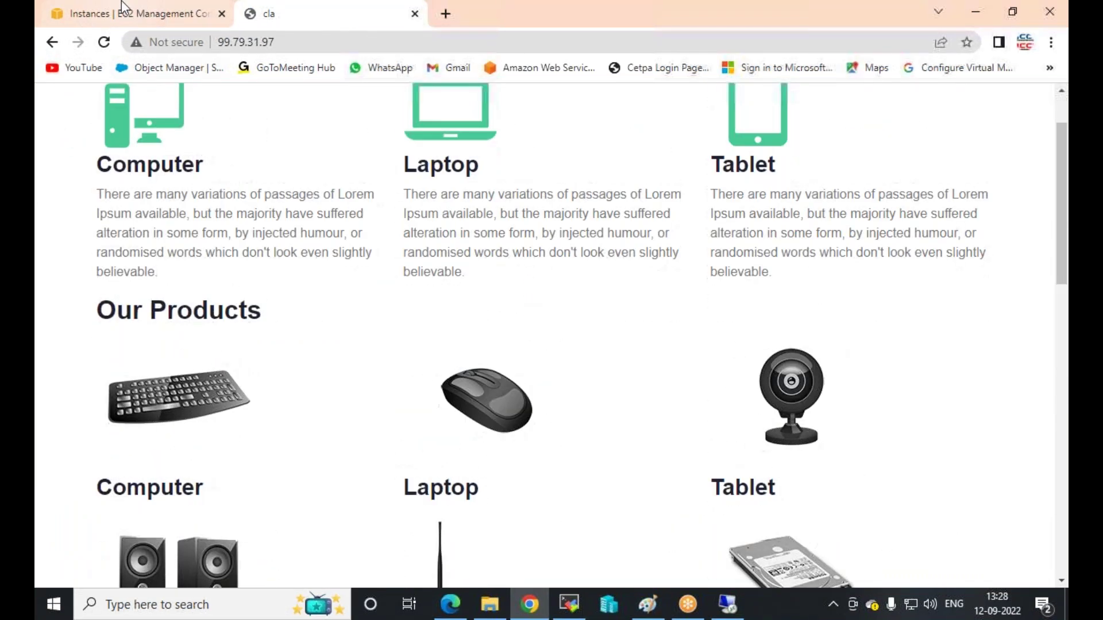
click(113, 17)
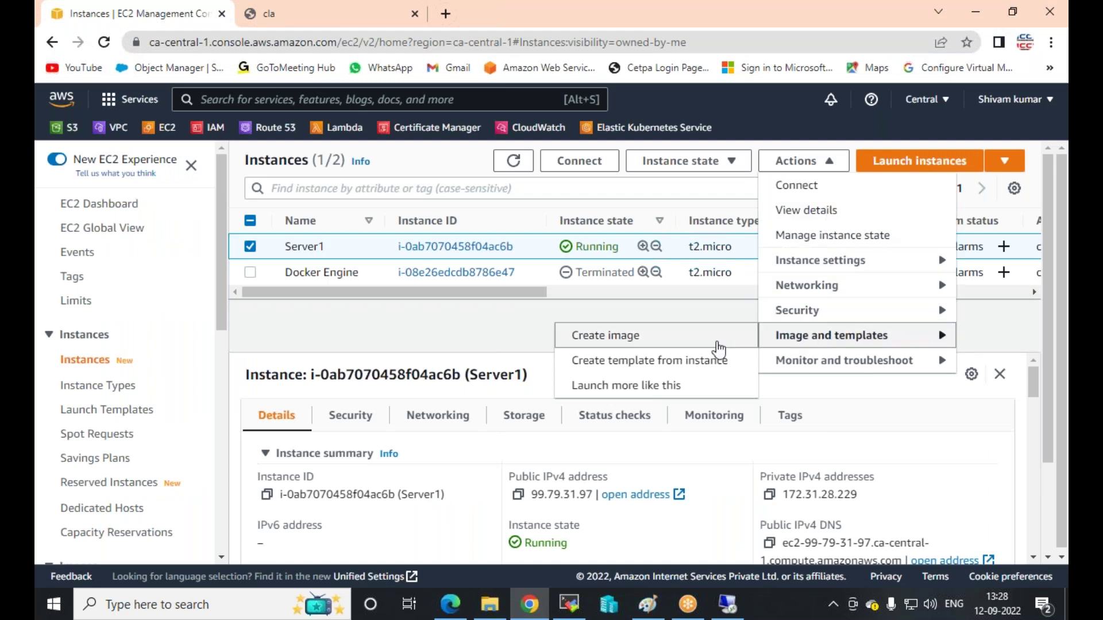
click(616, 341)
click(293, 356)
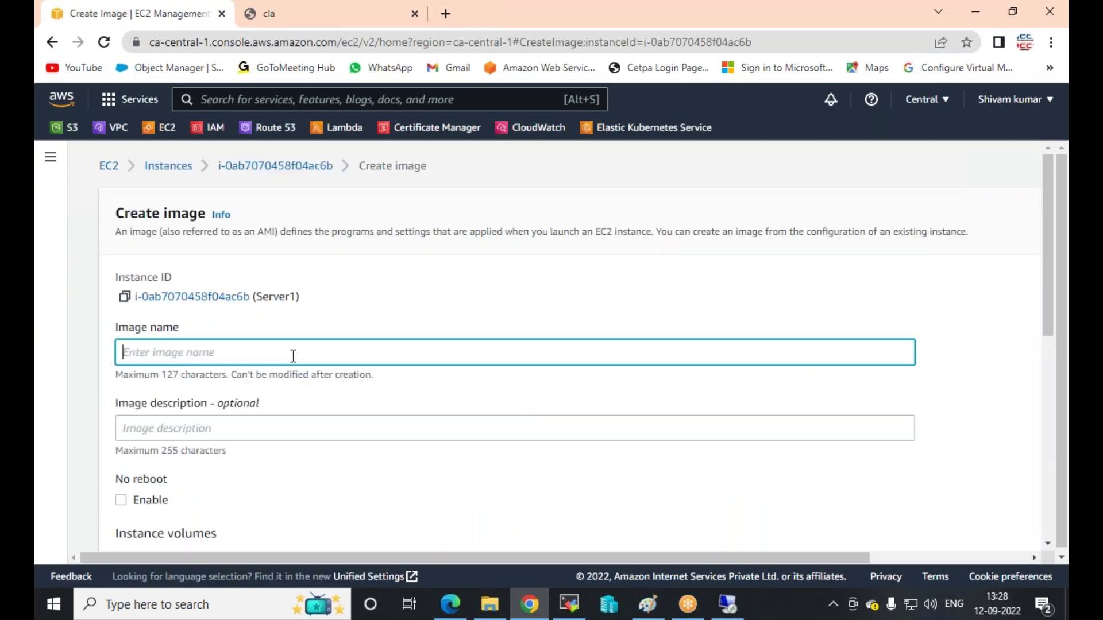
Name the image flipcart-ami, add tag Name = Flipcart-custom-AMI, and create the image.
text(flipcart-ami)
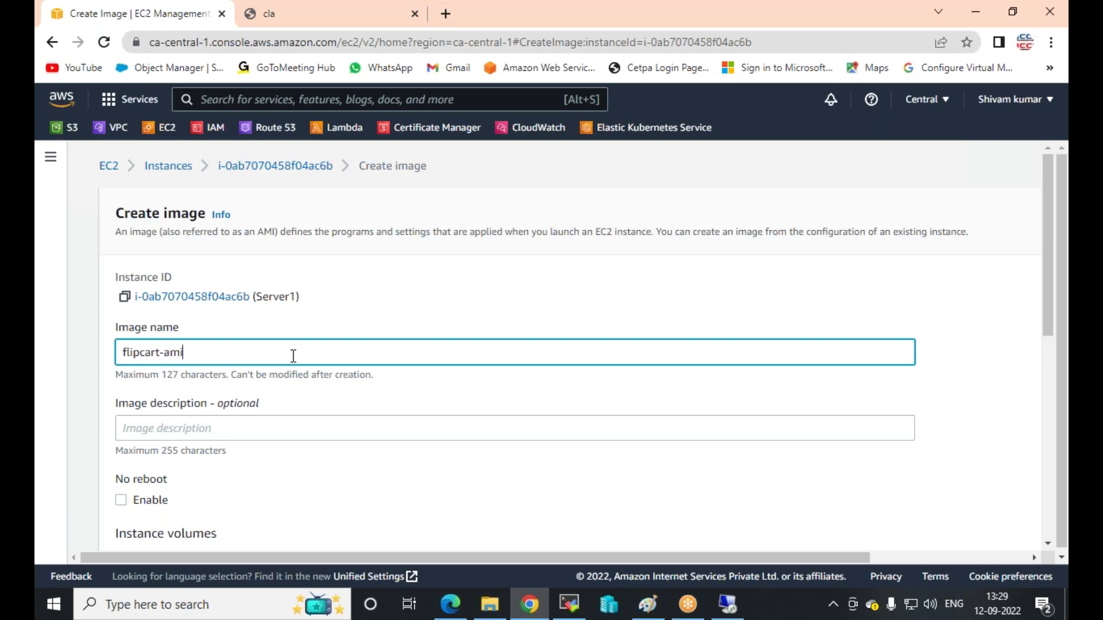
scroll(520, 329, down, 8)
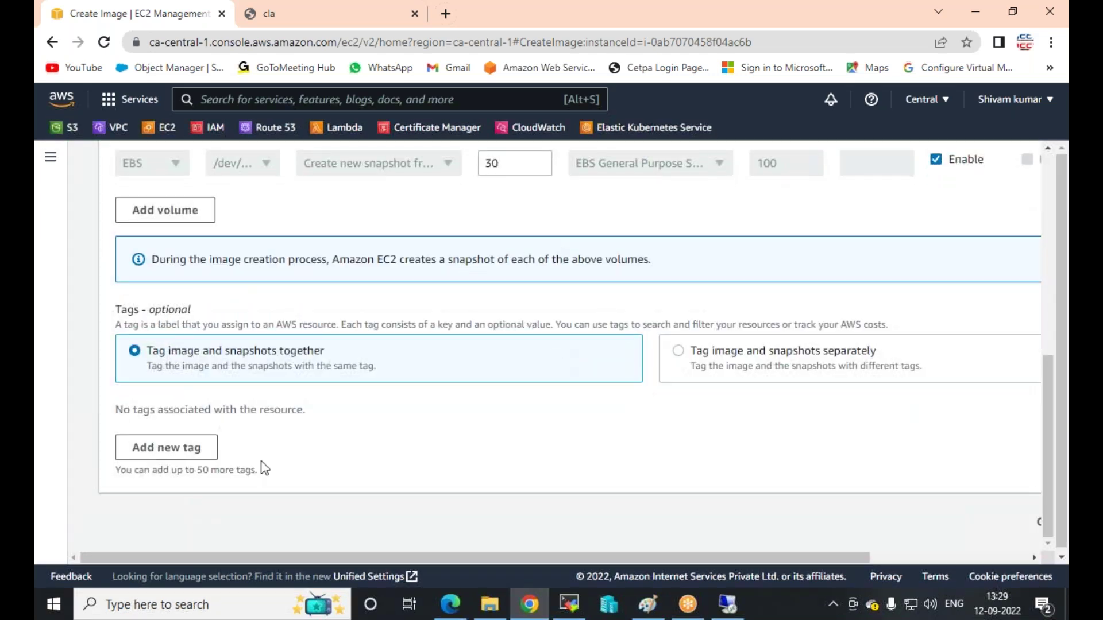
click(188, 449)
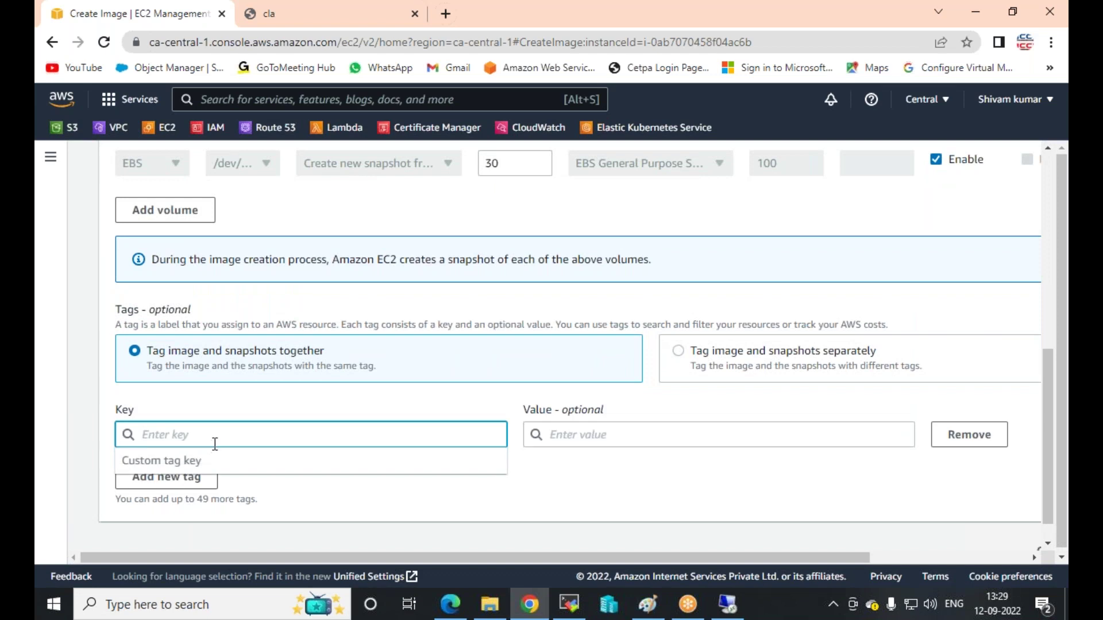
text(Name)
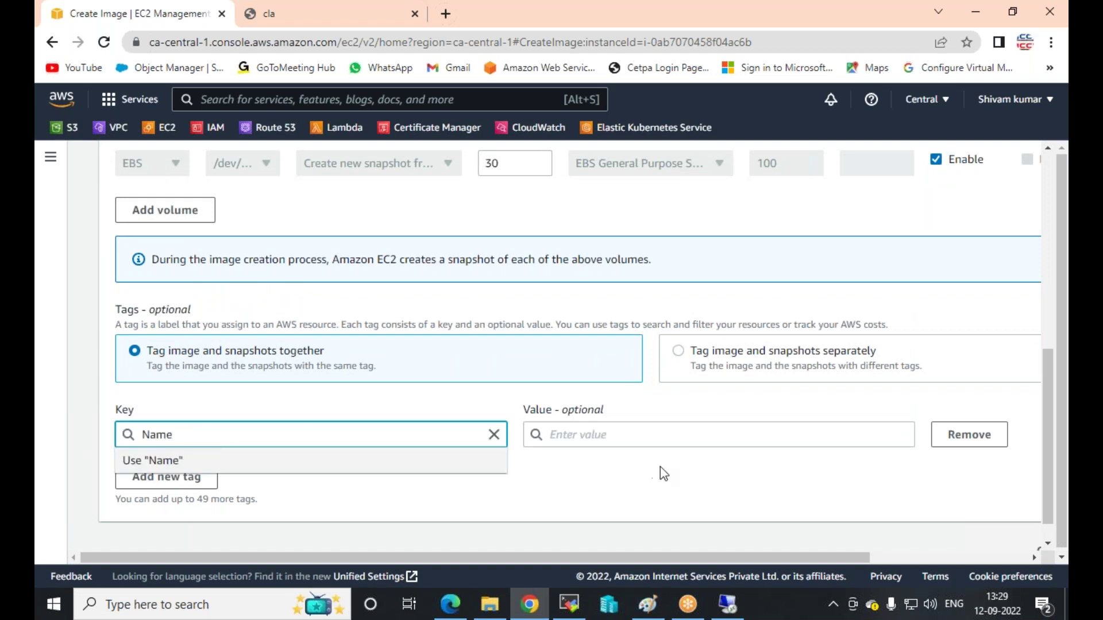
click(651, 434)
text(Flipcar)
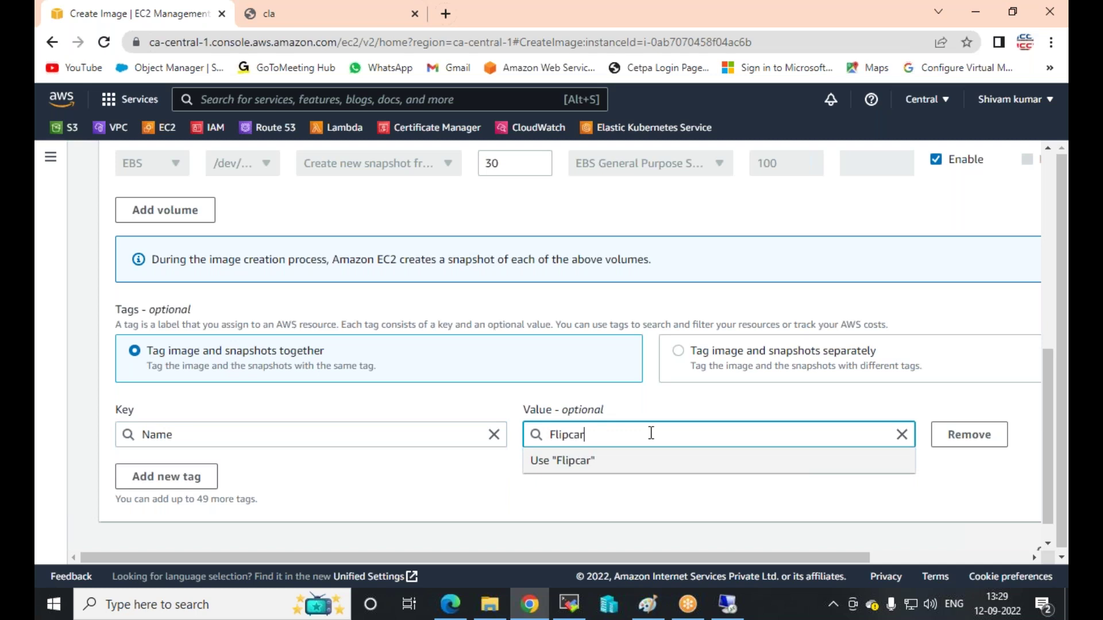
text(t-custom-AMI)
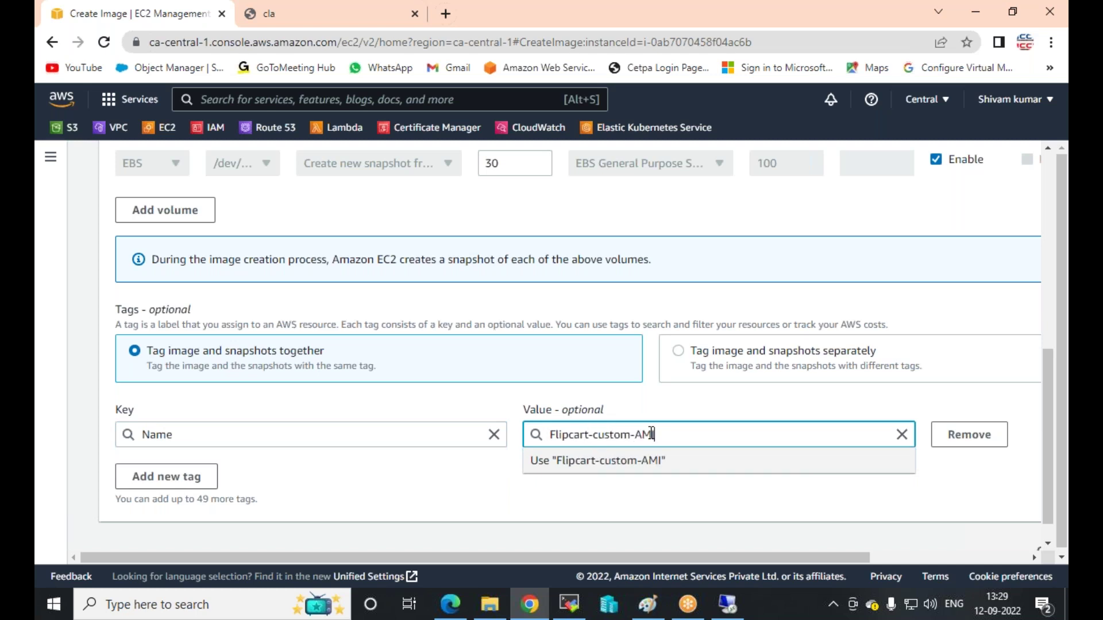
scroll(966, 418, down, 1)
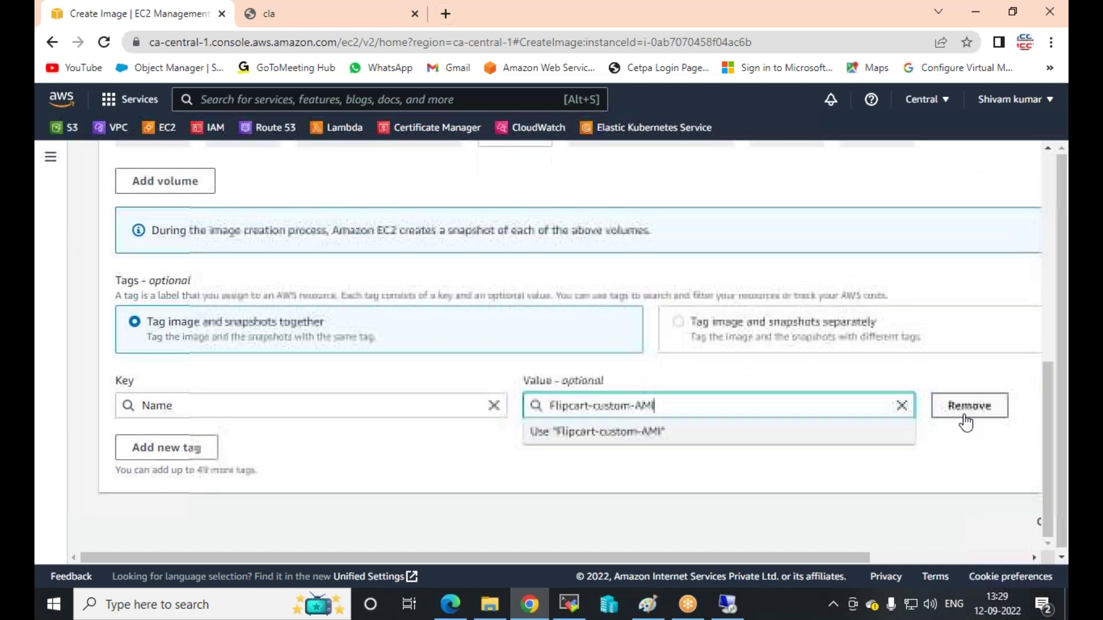
scroll(955, 509, right, 3)
click(954, 521)
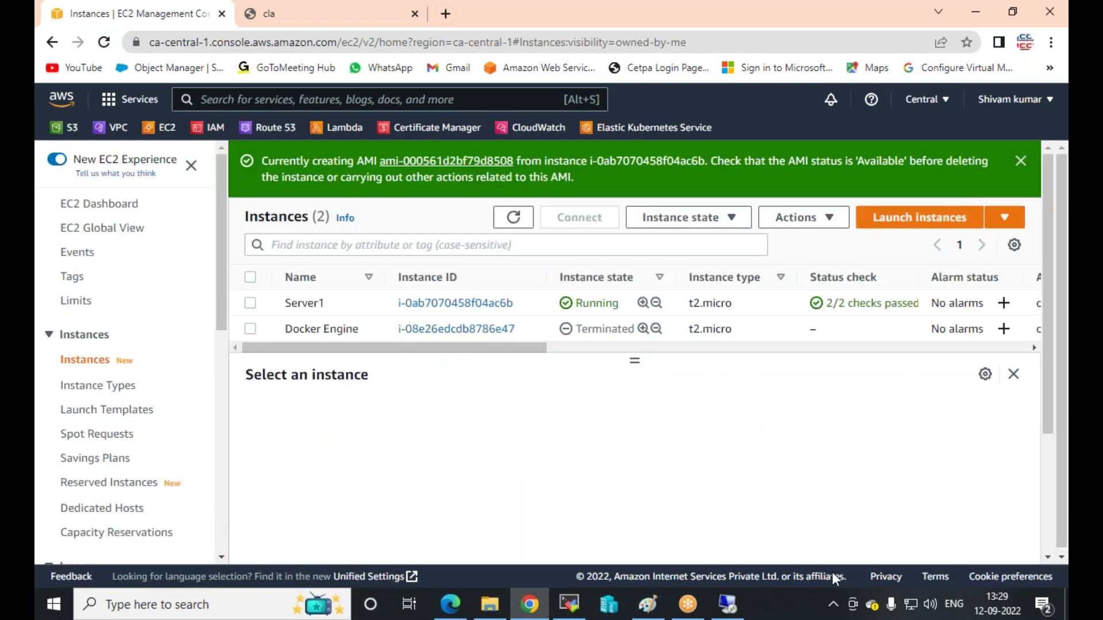
click(647, 603)
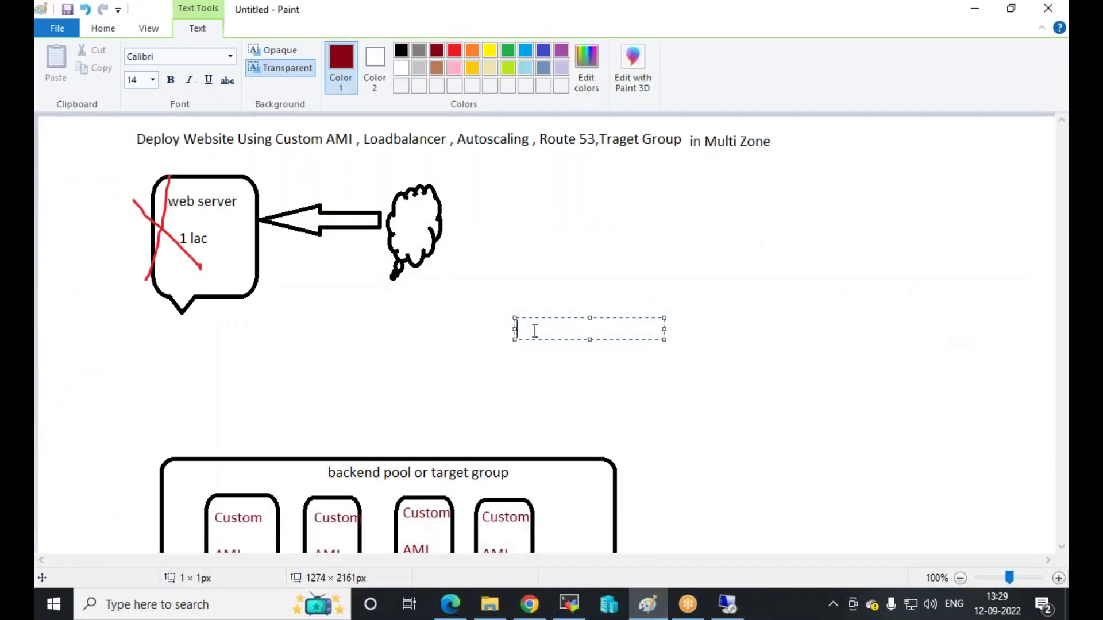
Draw a dark-red right-pointing arrow beside the load balancer diagram.
scroll(512, 438, down, 5)
click(770, 214)
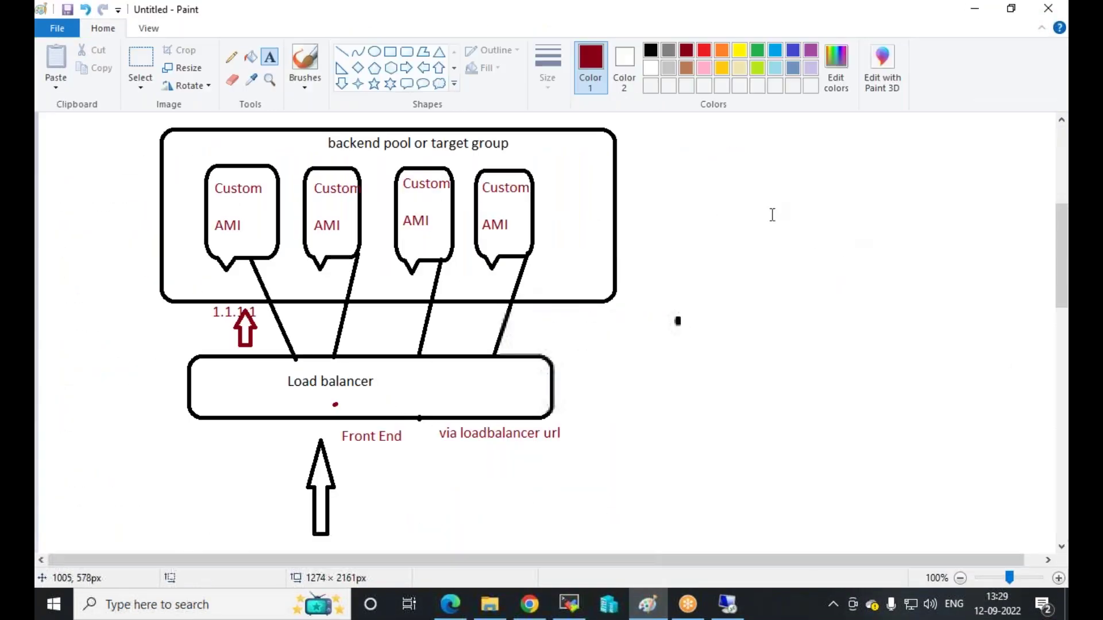
drag(559, 333, 629, 356)
click(535, 167)
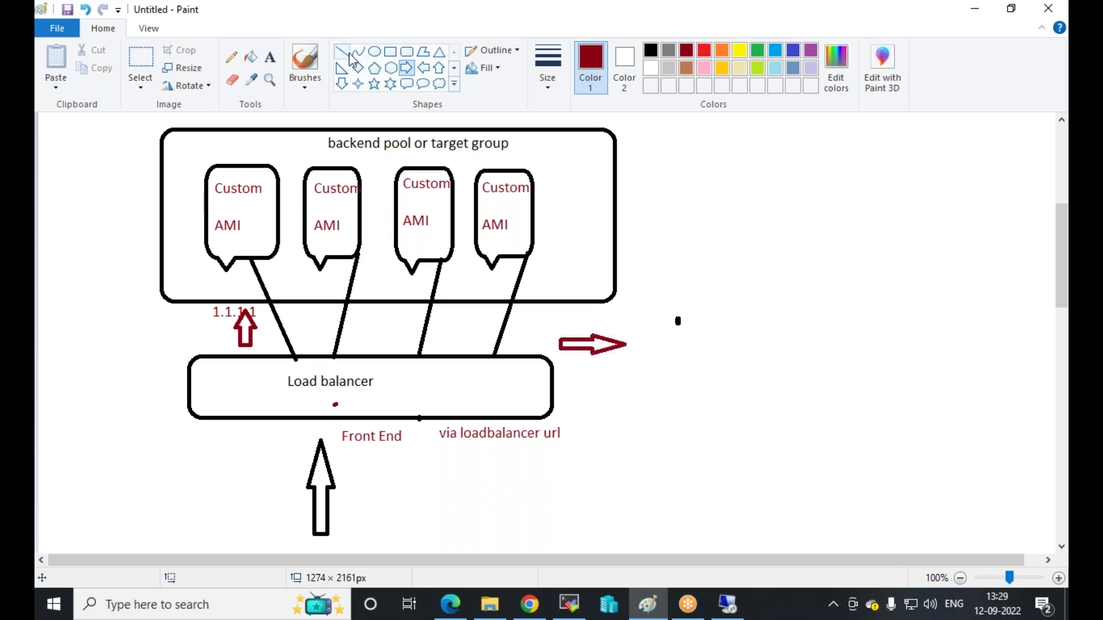
Add the text label 'Class' next to the new arrow.
click(270, 57)
click(646, 333)
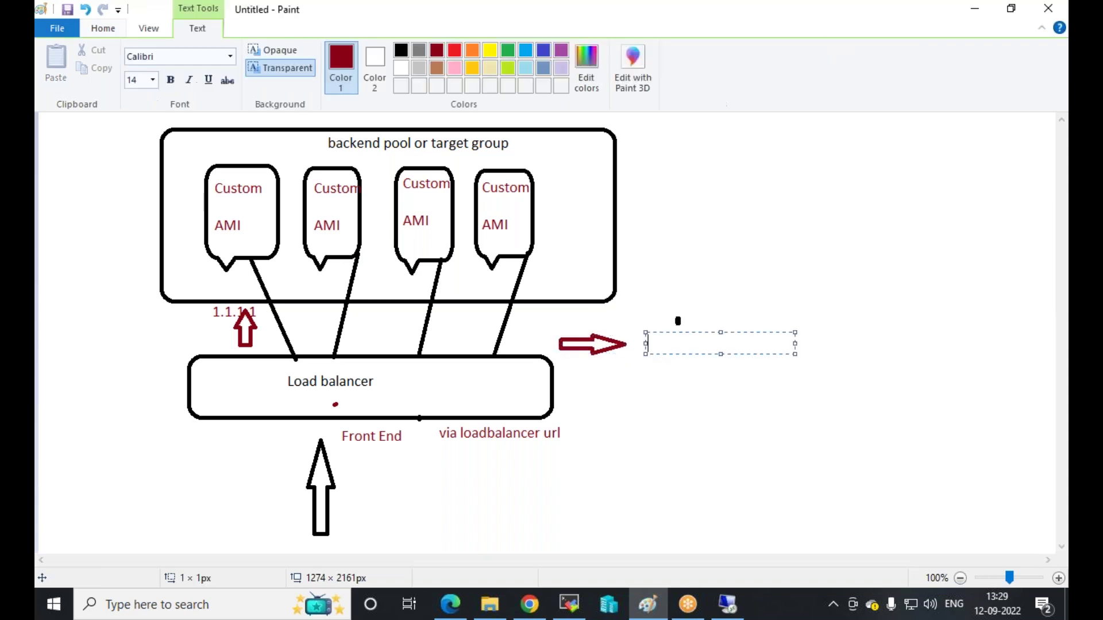
text(Class)
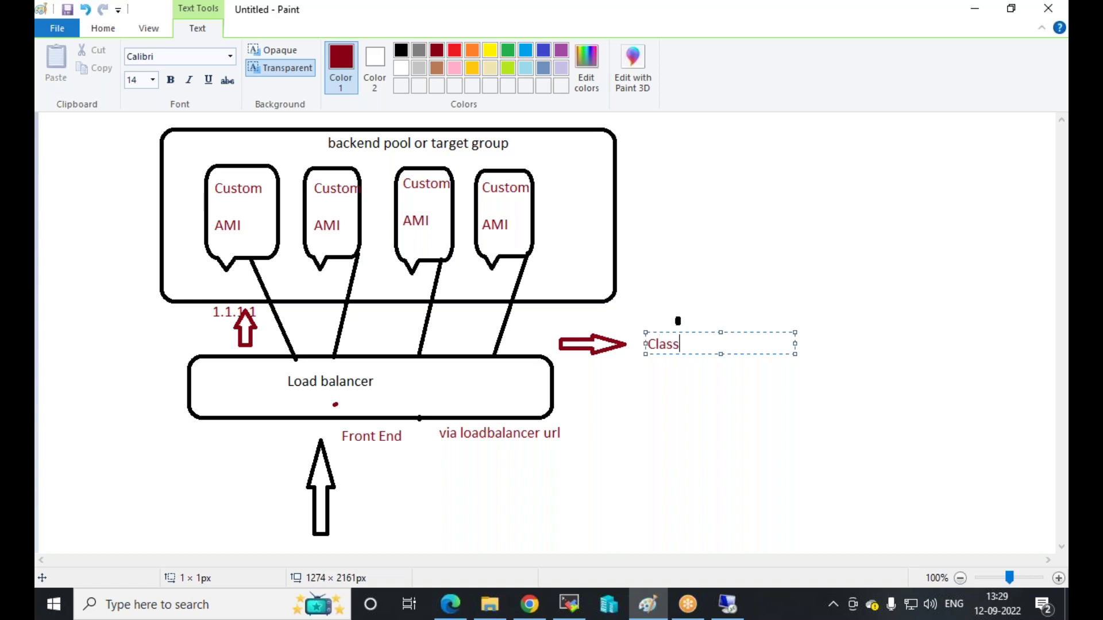
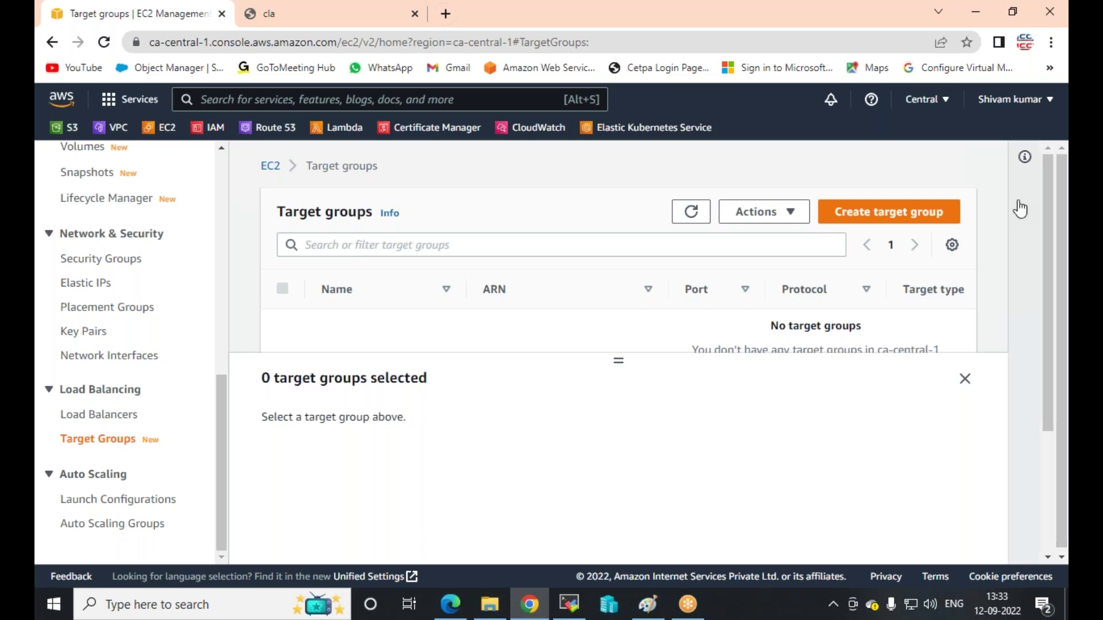
Create instance target group MYbackend-server-TG on HTTP port 80 with no registered targets.
click(906, 222)
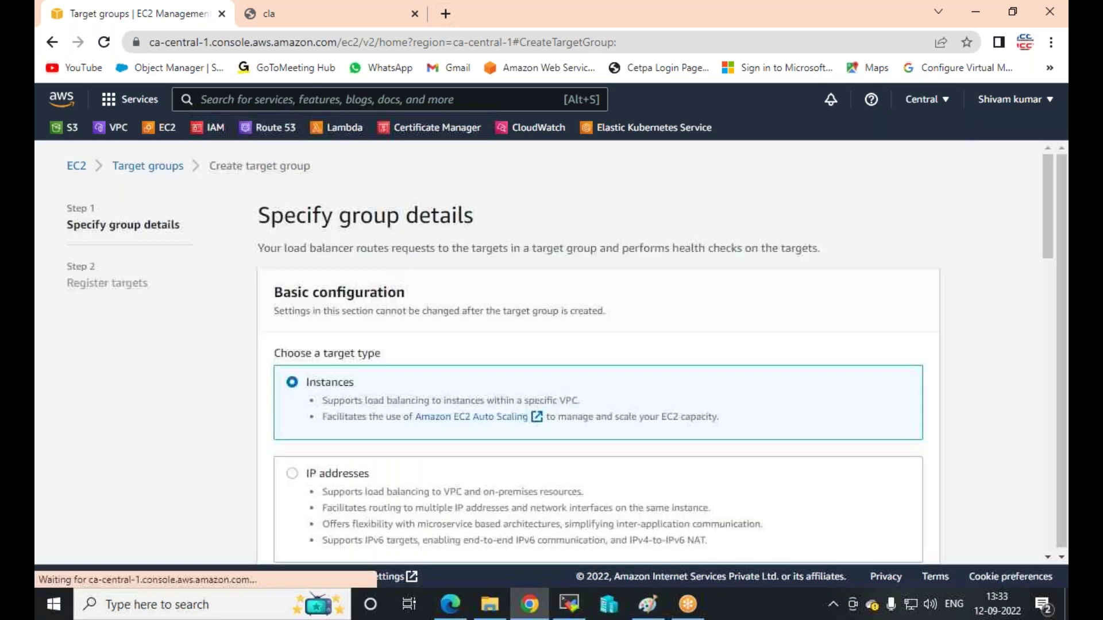
scroll(271, 373, down, 2)
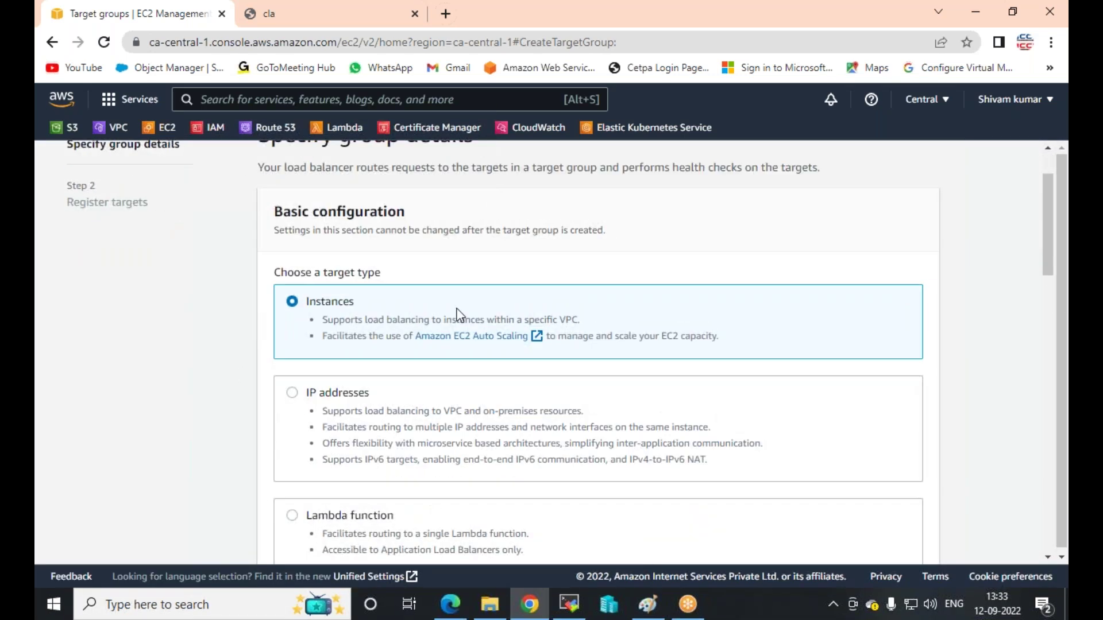
scroll(345, 299, down, 7)
click(314, 313)
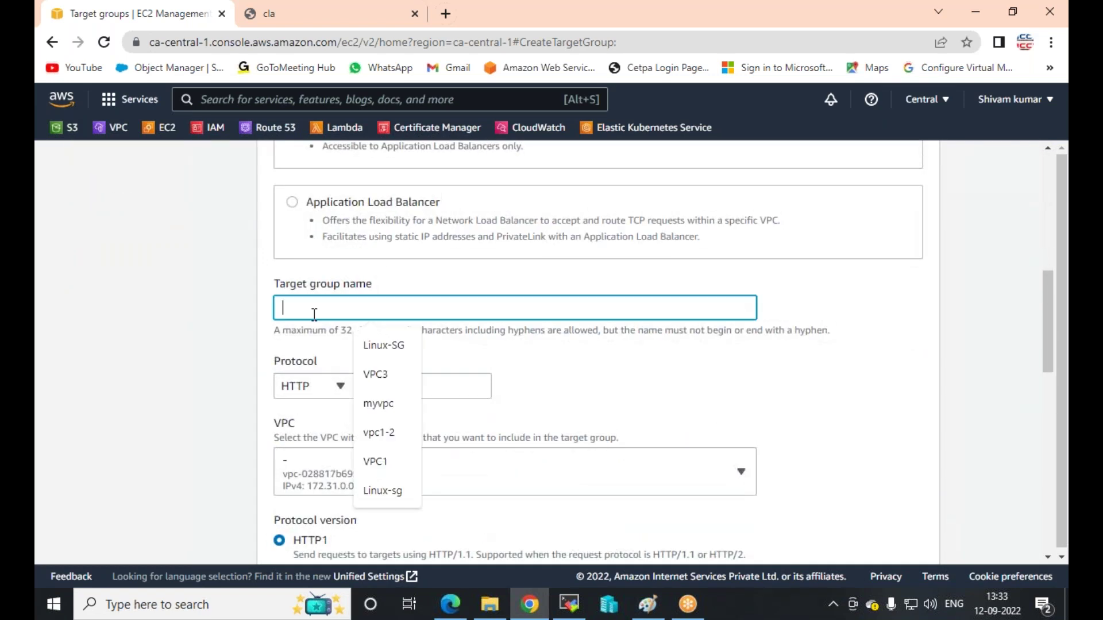
text(MY)
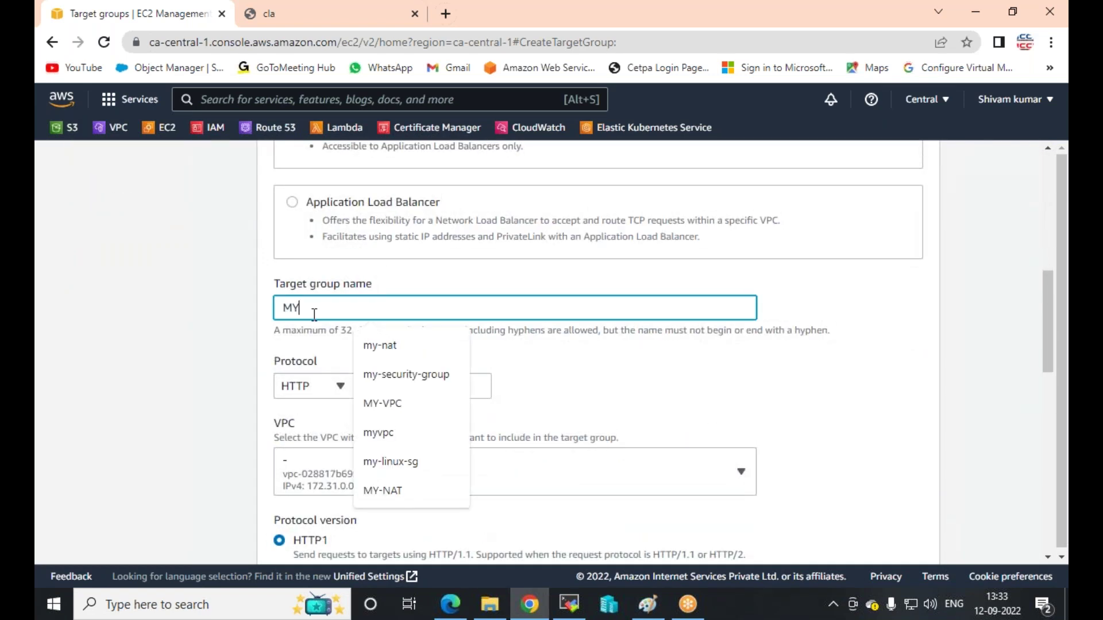
text(backend)
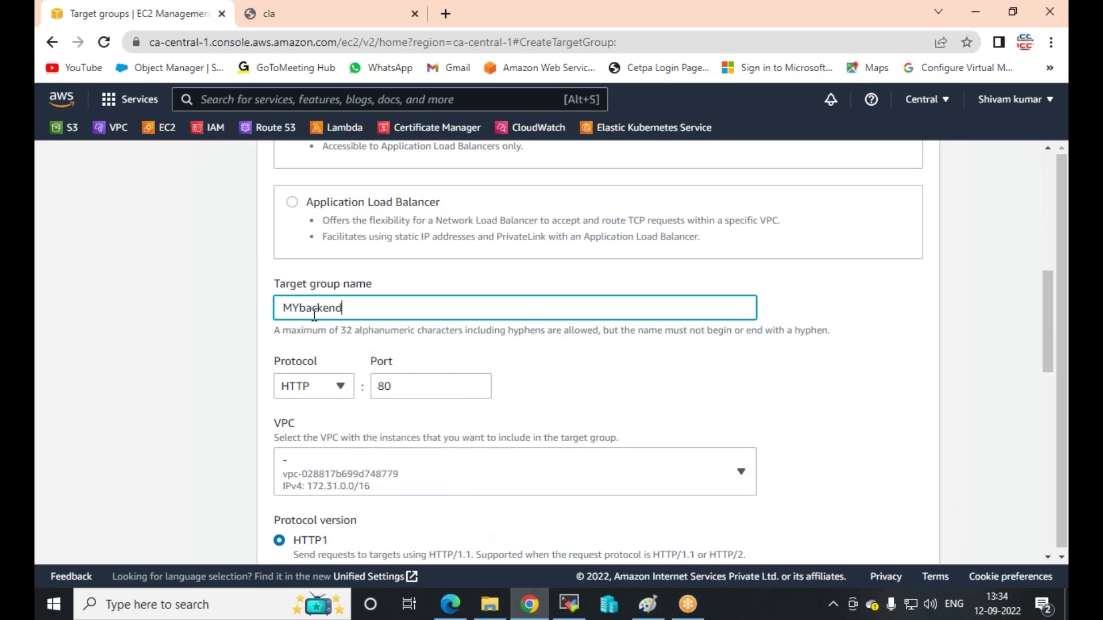
text(-server-TG)
scroll(368, 271, down, 2)
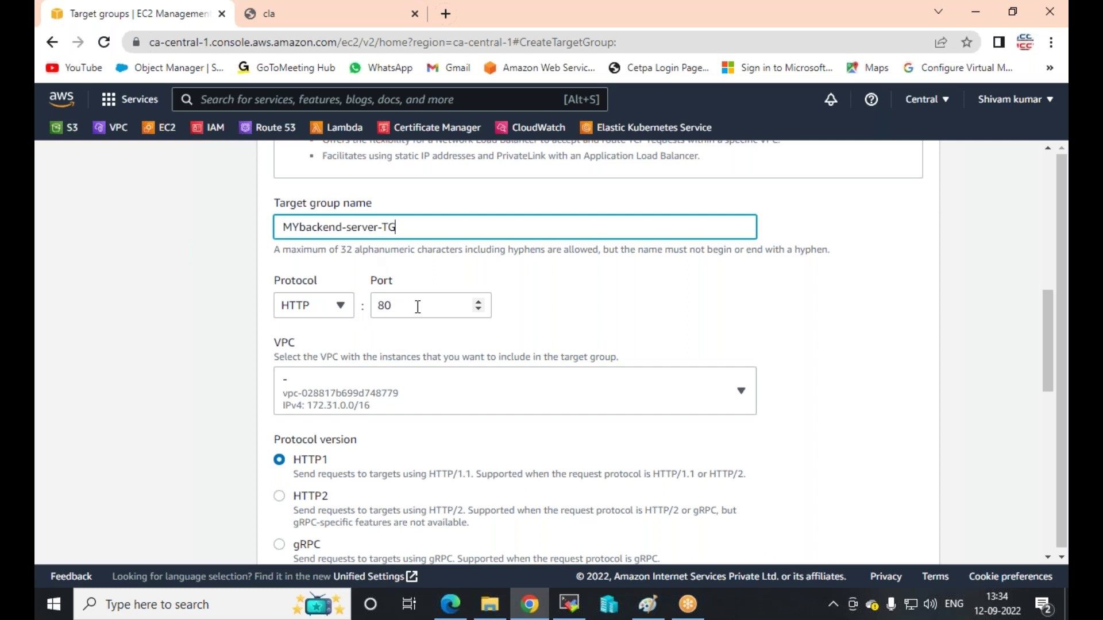
scroll(690, 311, down, 3)
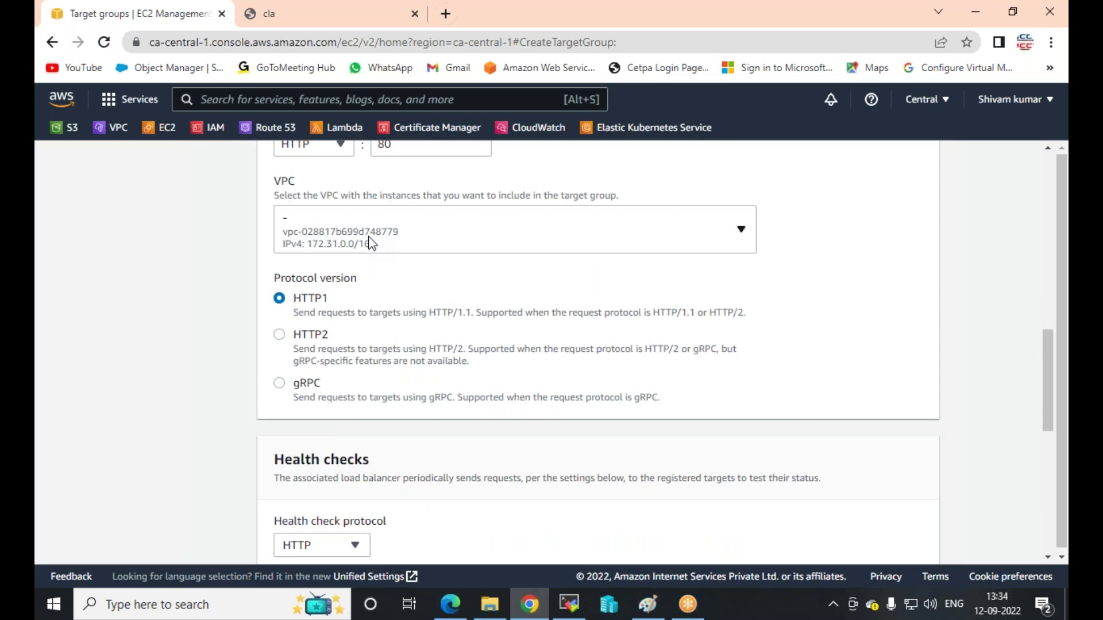
scroll(344, 287, down, 7)
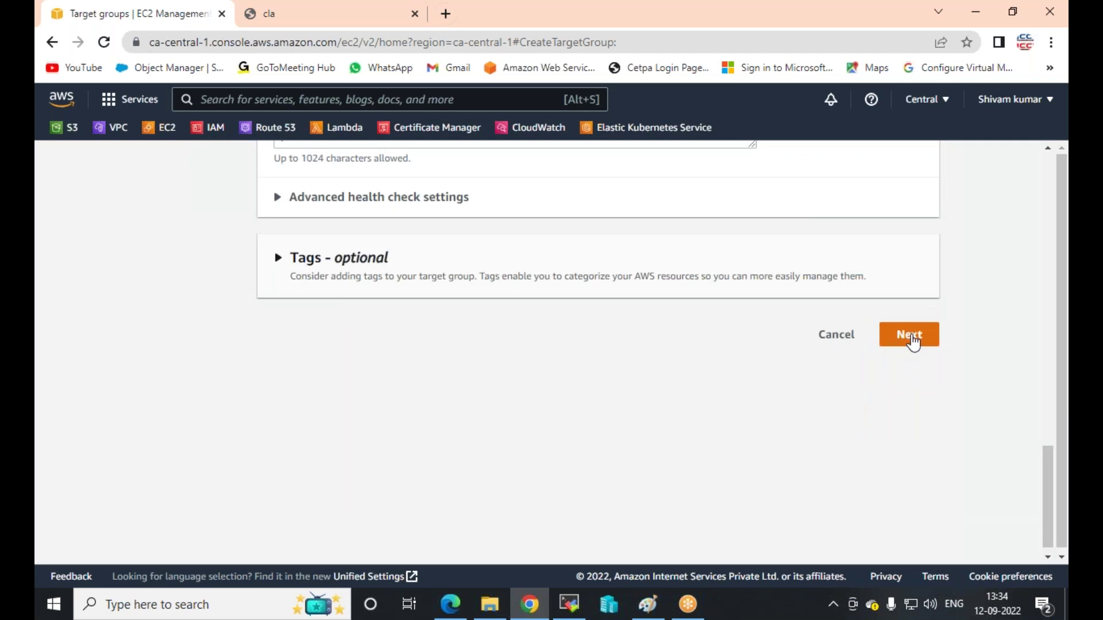
click(912, 338)
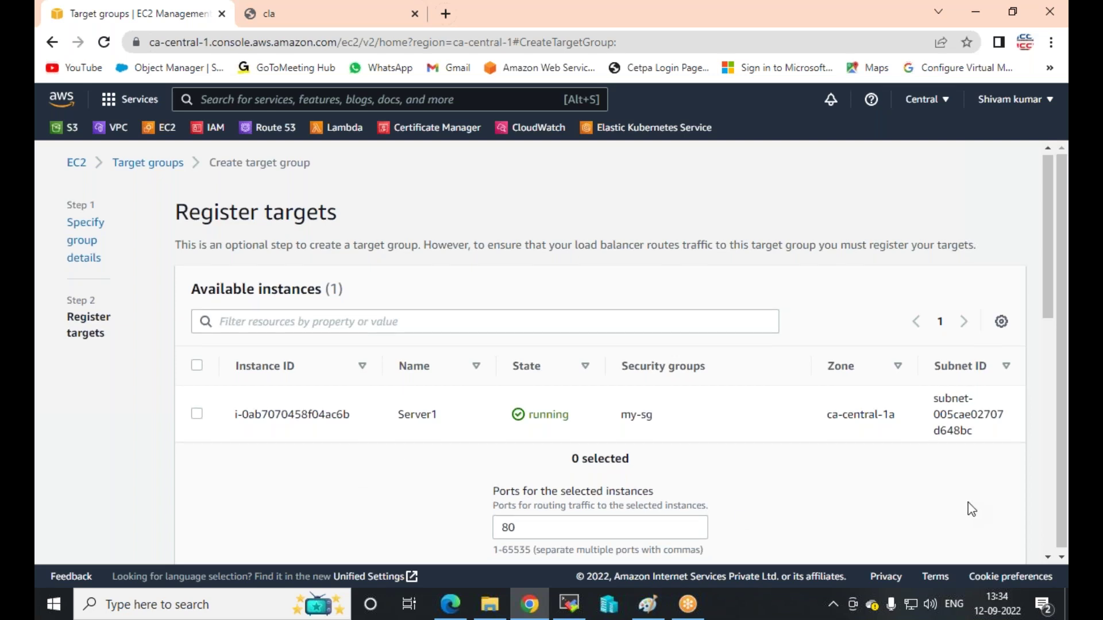
scroll(967, 509, down, 10)
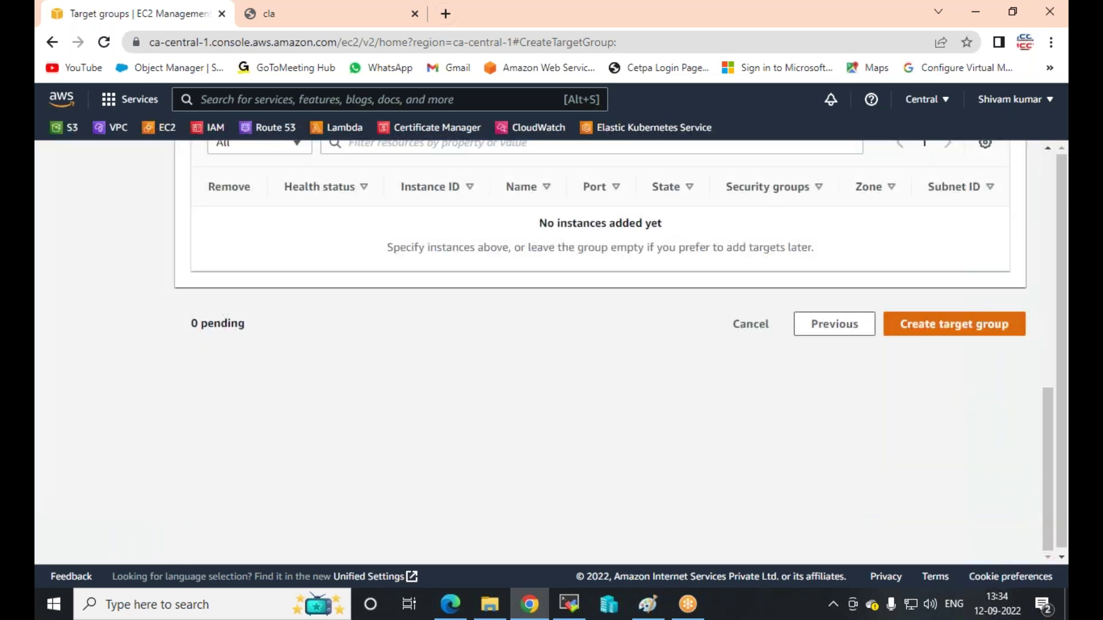
click(954, 323)
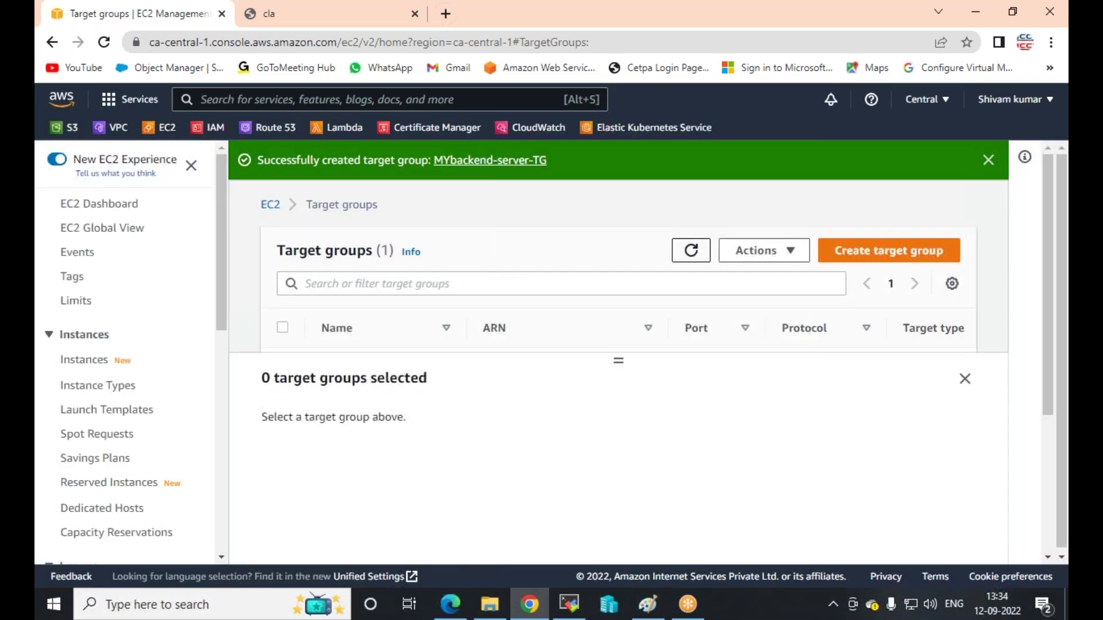
scroll(68, 264, down, 5)
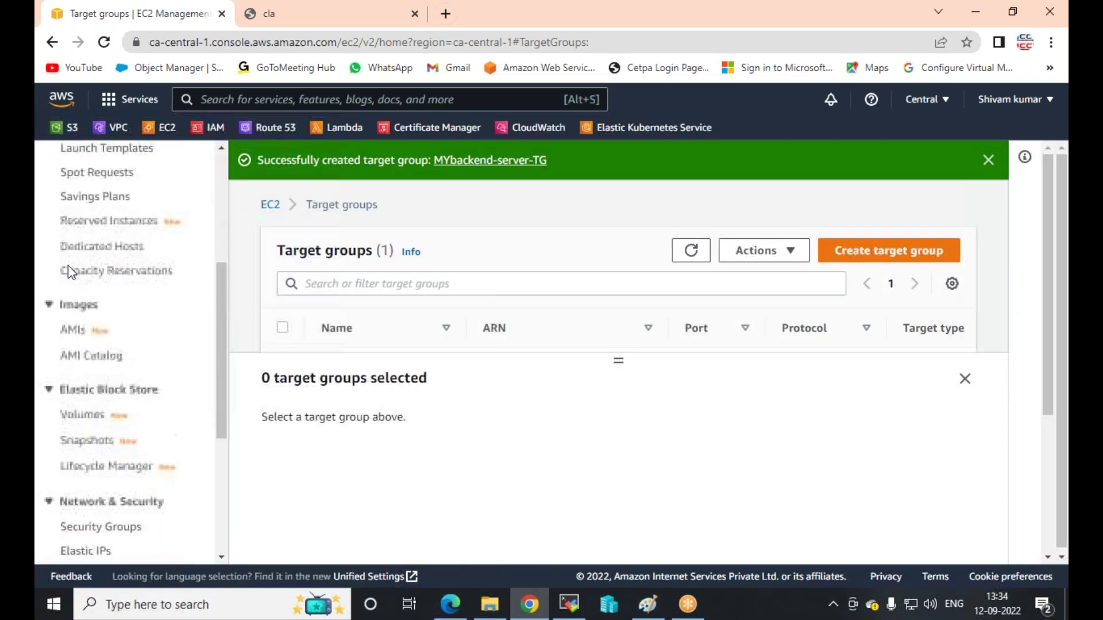
Refresh the owned AMIs list to confirm both custom AMIs are available.
click(71, 274)
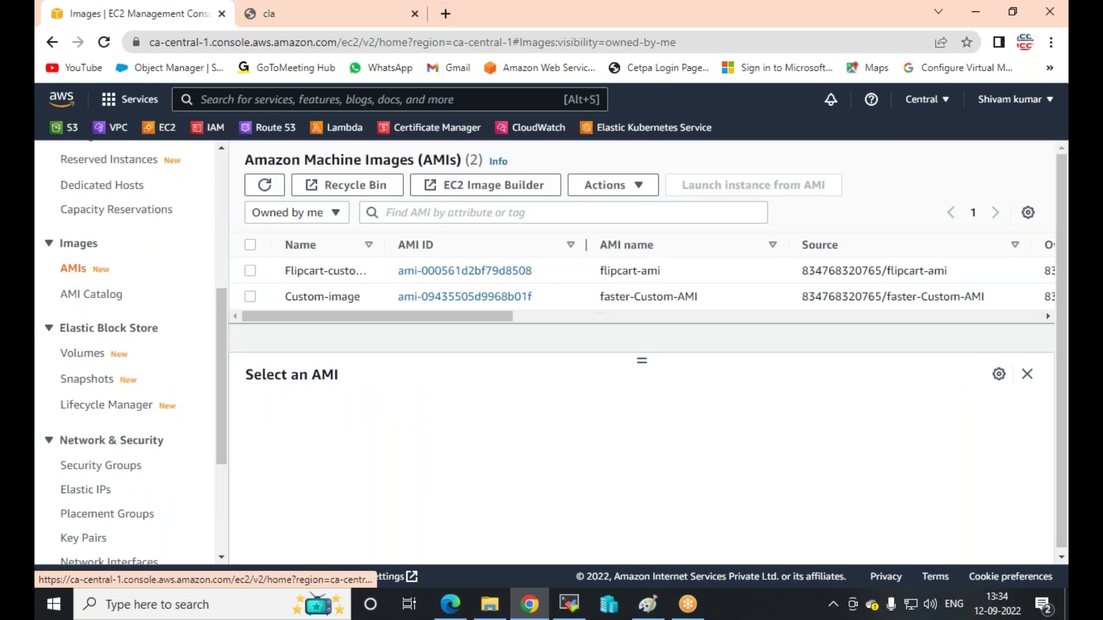
click(264, 185)
drag(500, 317, 701, 317)
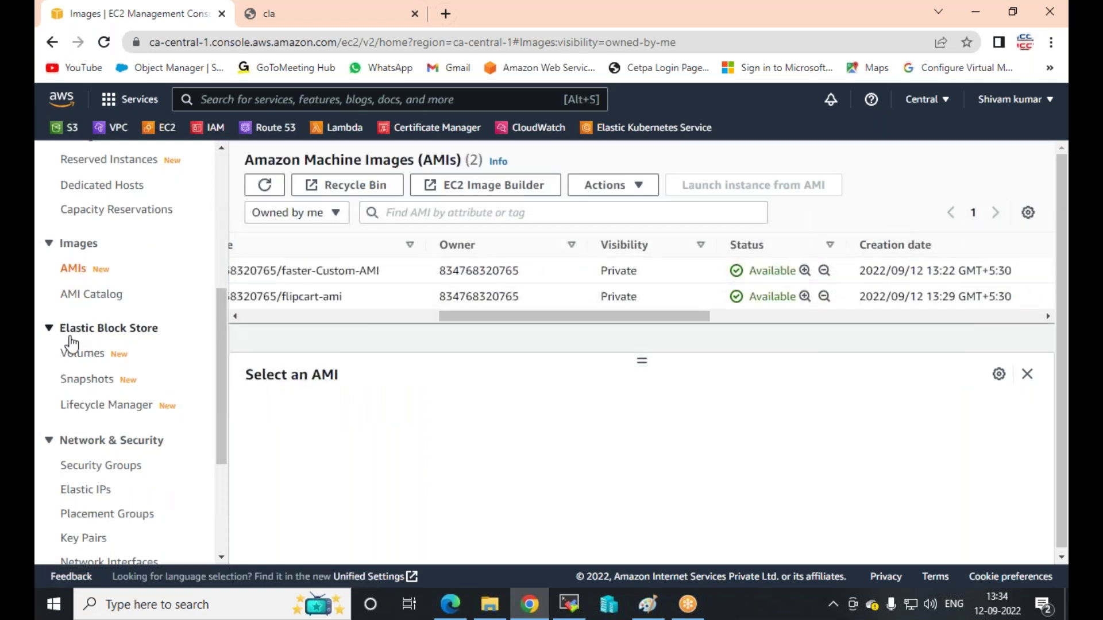
scroll(72, 345, up, 3)
Terminate the Server1 instance, refresh the instances list, and return to the Paint diagram.
click(101, 202)
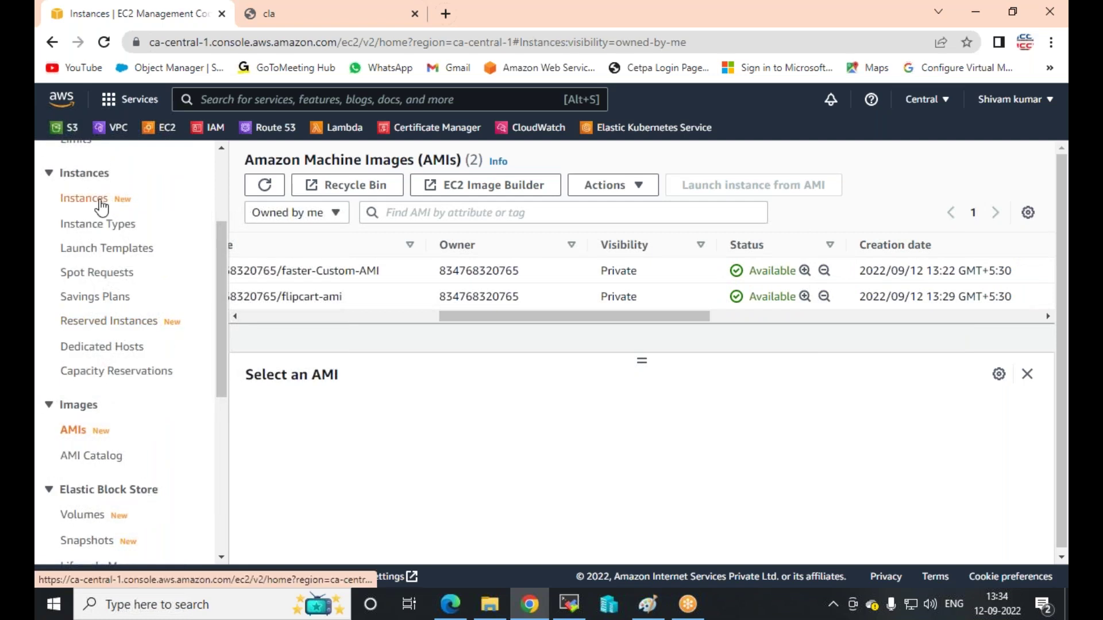
click(250, 247)
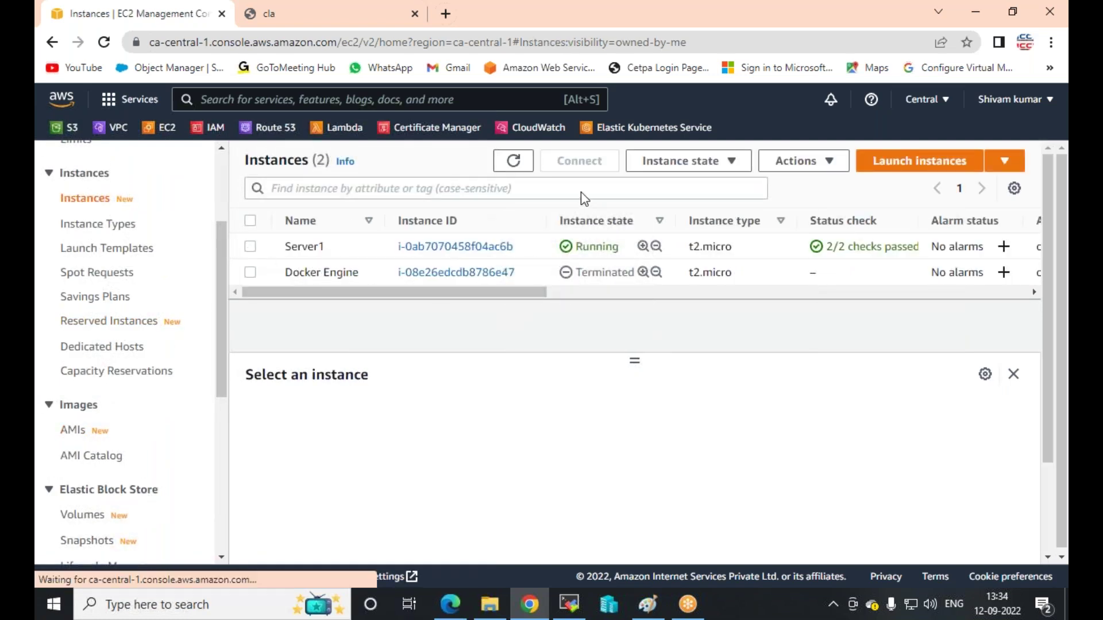
click(680, 161)
click(666, 287)
click(827, 468)
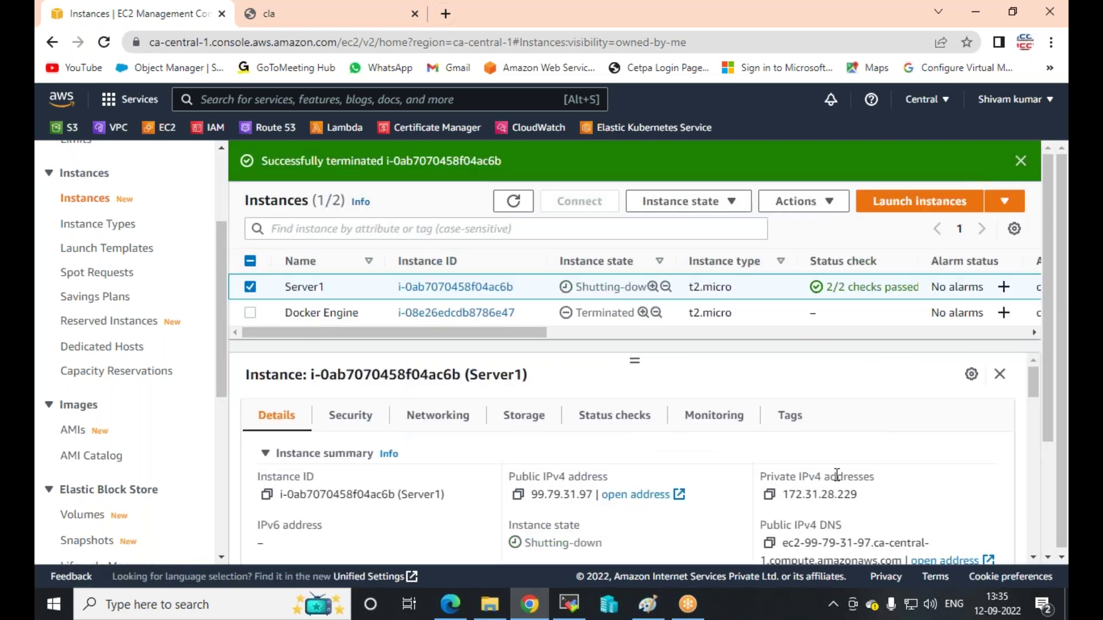
click(513, 203)
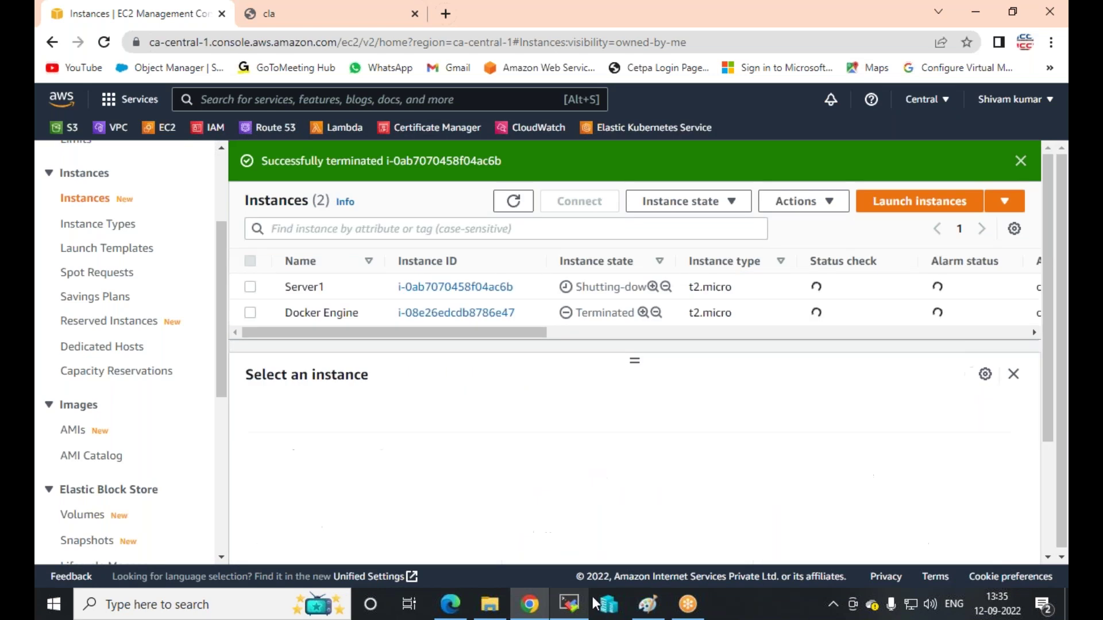
click(648, 603)
scroll(416, 261, up, 6)
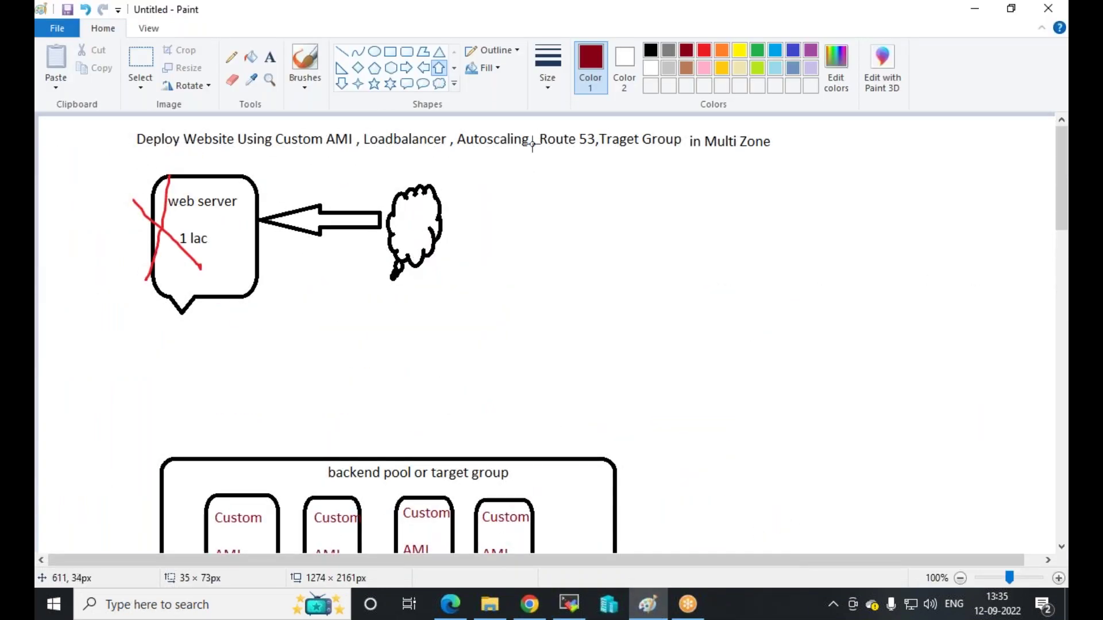
Brush red check marks over Custom AMI, Target Group and Loadbalancer in the diagram title.
click(305, 62)
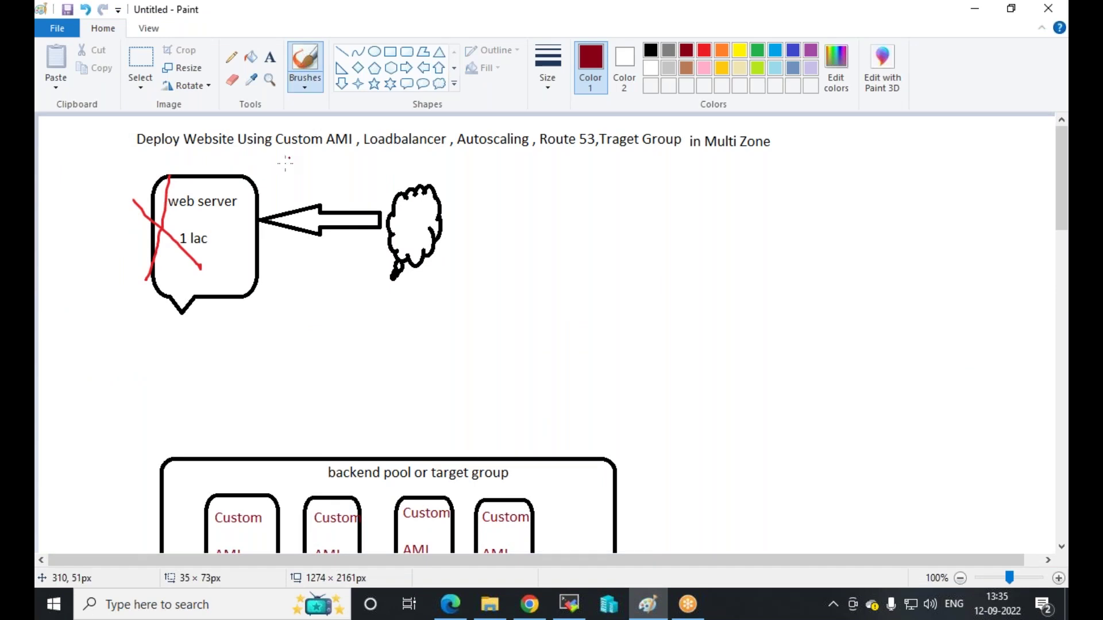
drag(290, 155, 327, 130)
drag(618, 155, 659, 127)
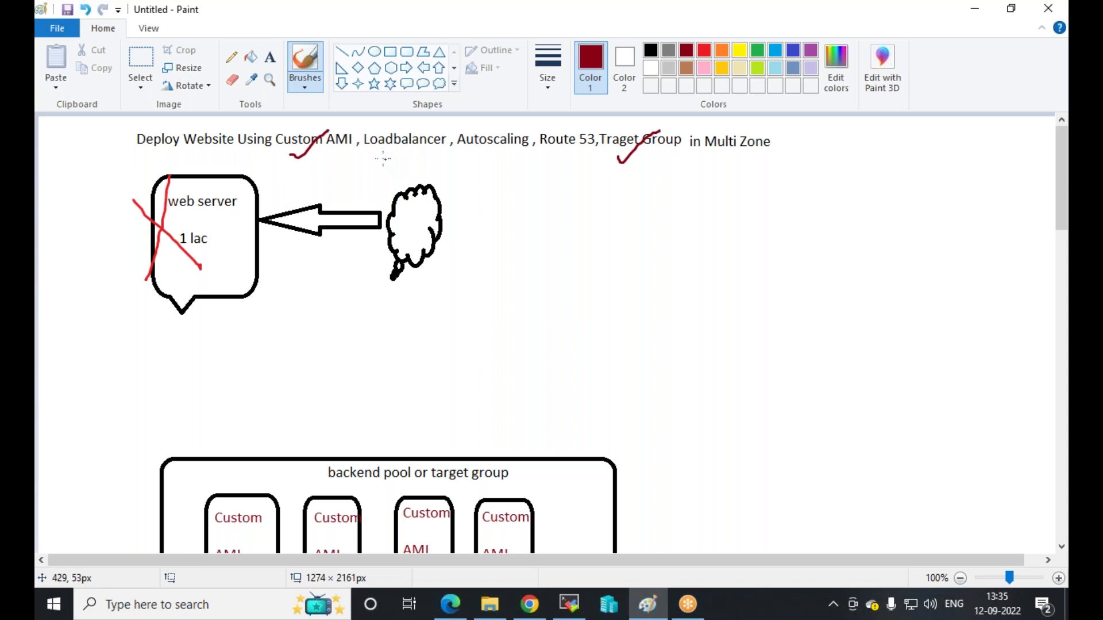
drag(380, 158, 444, 120)
scroll(368, 459, down, 3)
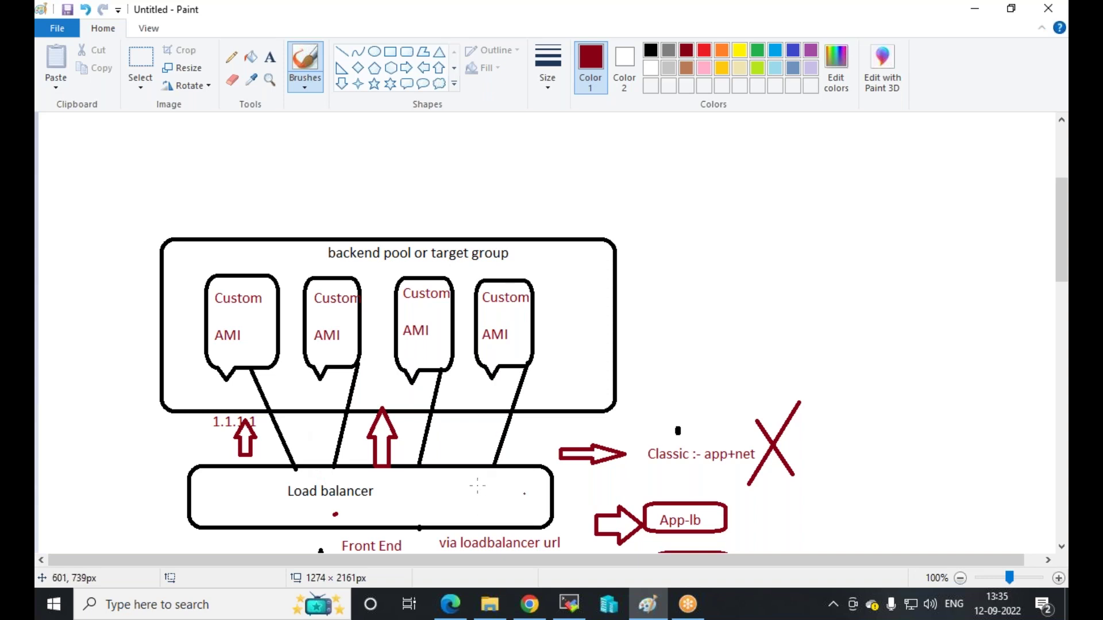
scroll(387, 444, down, 2)
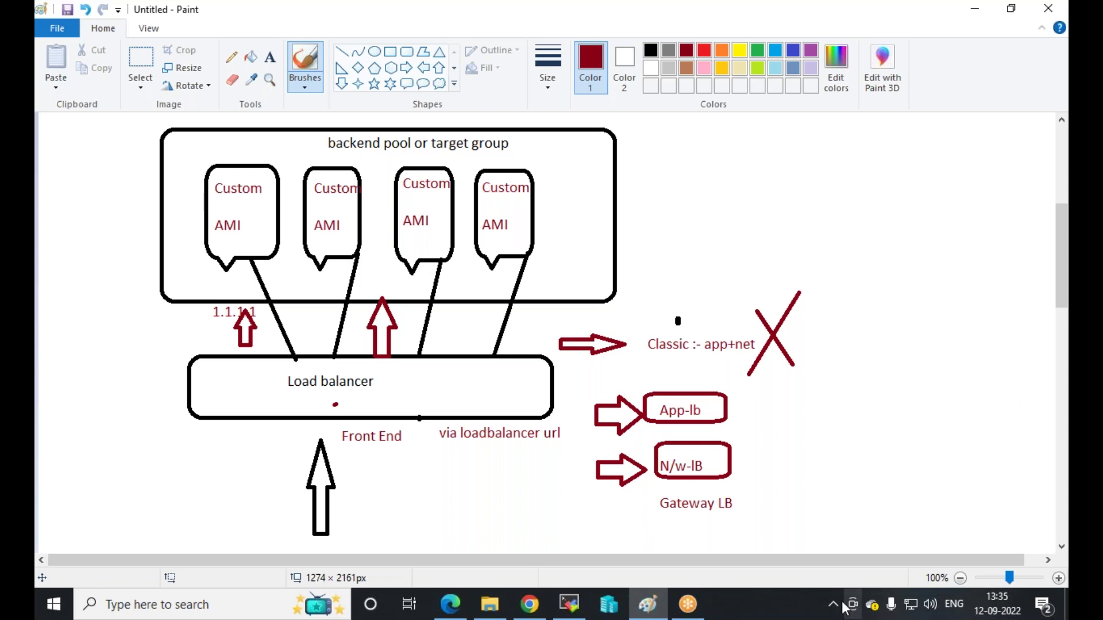
Return to the EC2 console and go to the Load Balancers page.
click(567, 604)
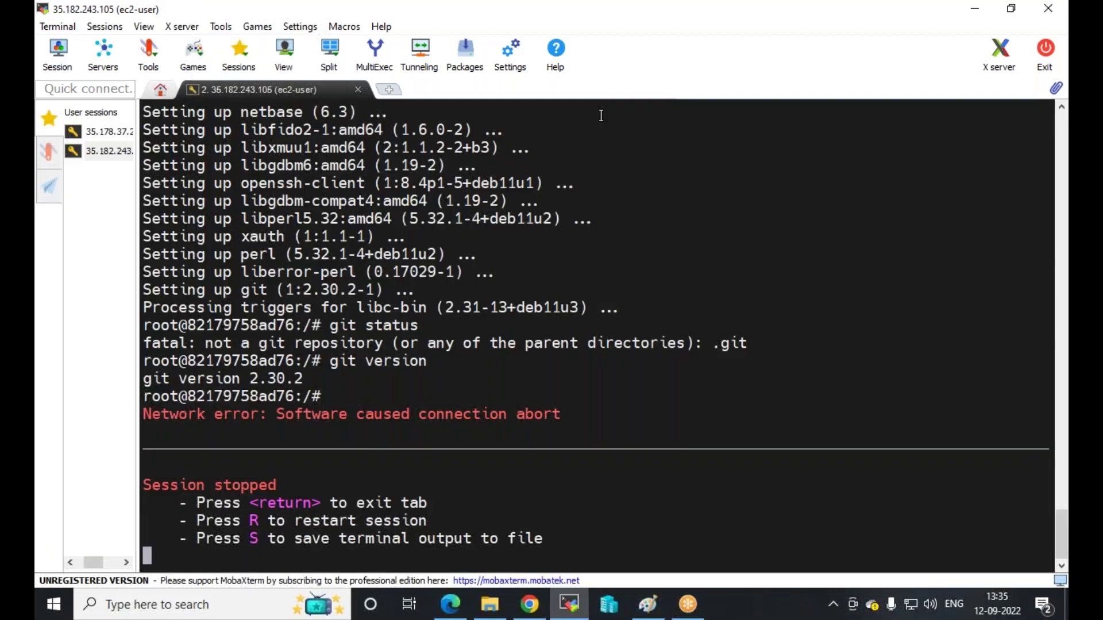
click(539, 608)
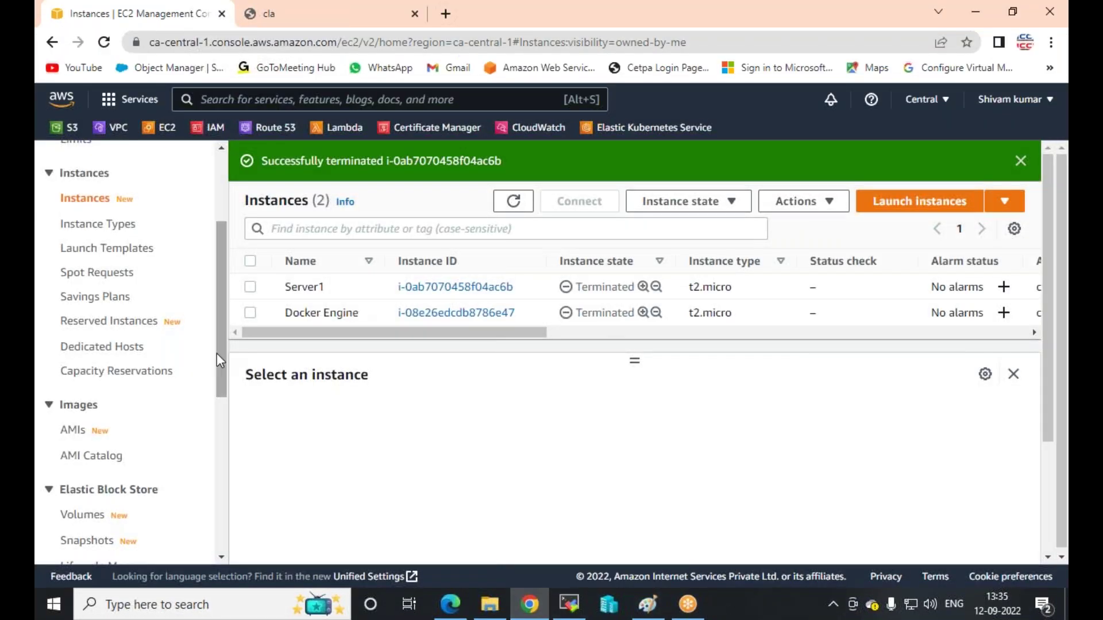
scroll(214, 352, down, 6)
scroll(86, 410, down, 1)
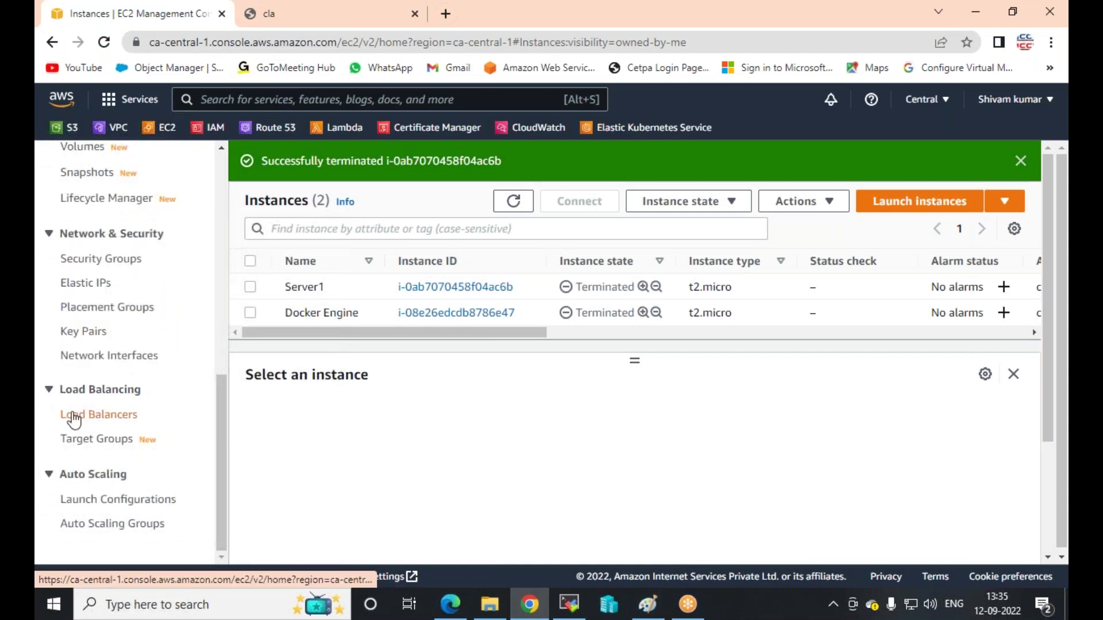
click(70, 414)
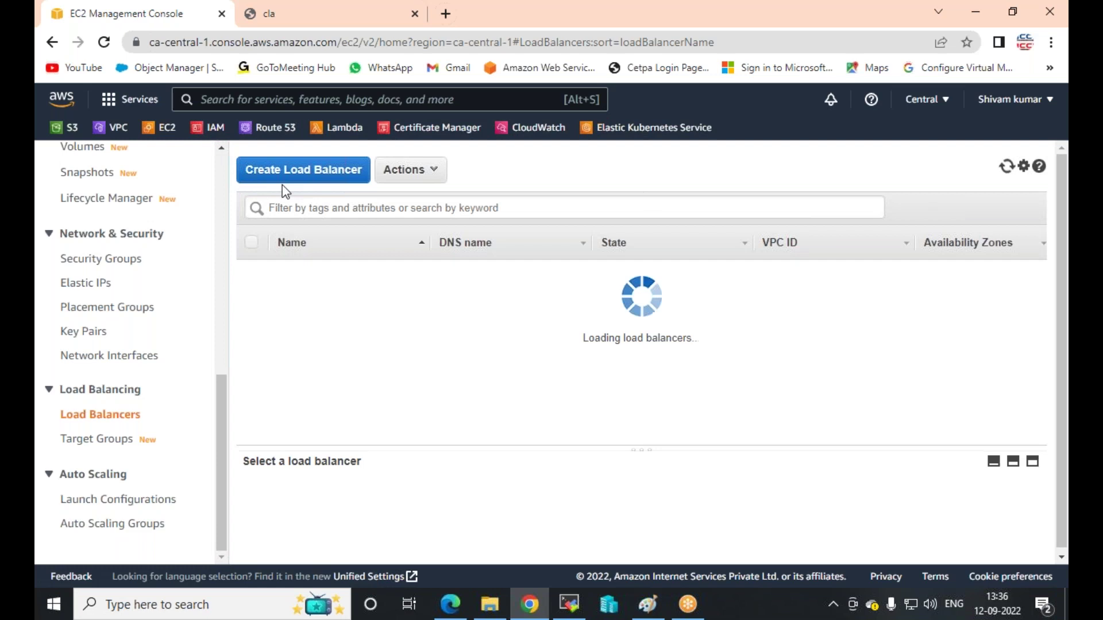
Compare the load balancer types, expanding Classic, then start an Application Load Balancer.
click(303, 169)
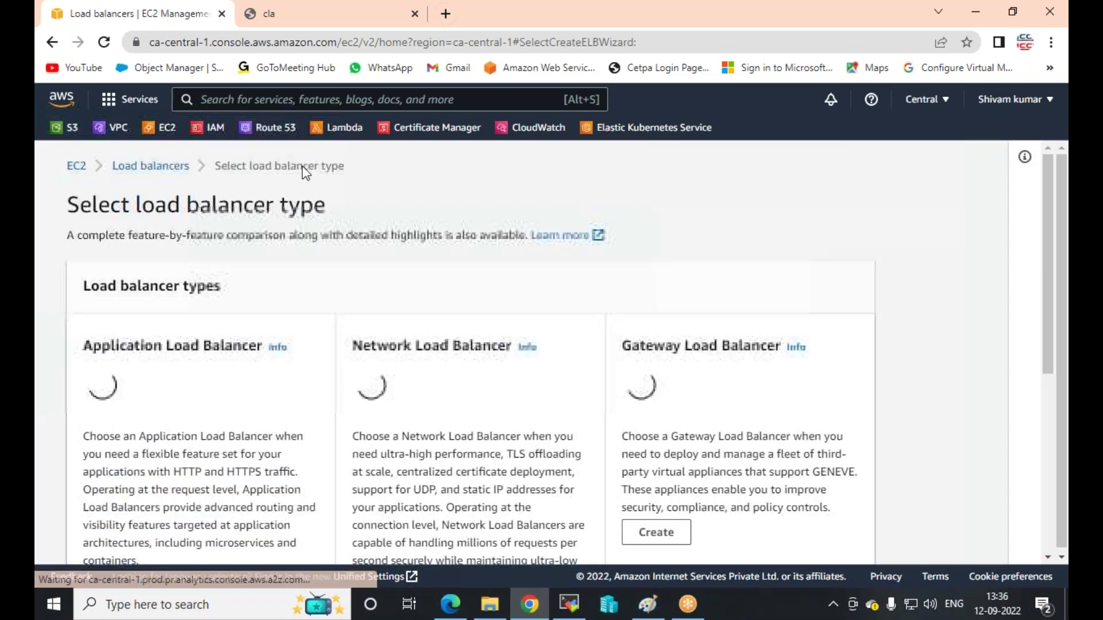
scroll(237, 345, down, 1)
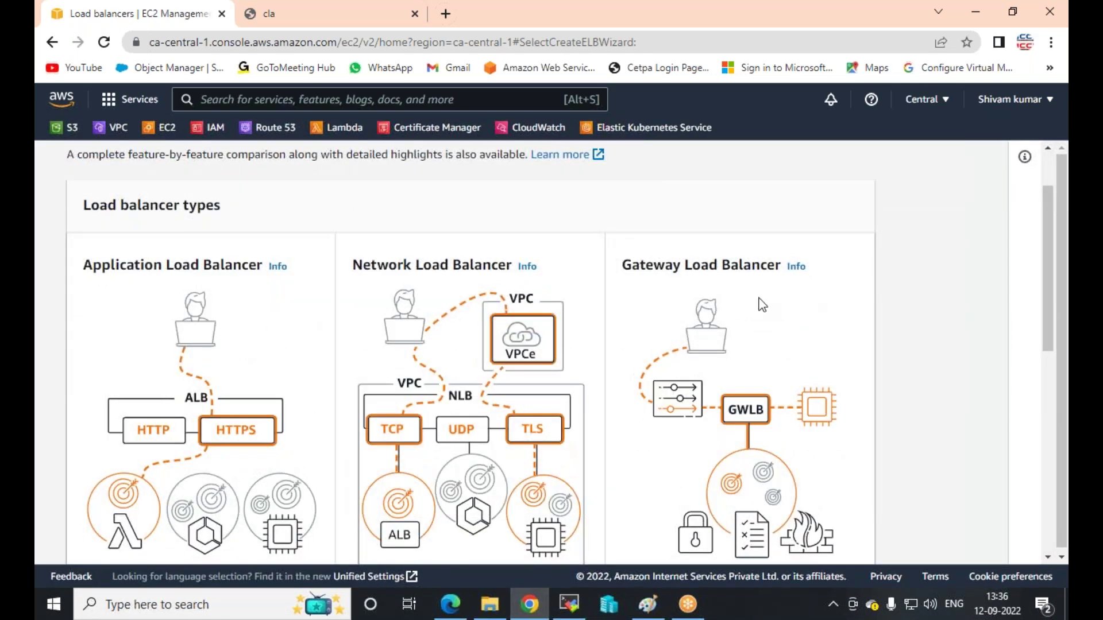
scroll(751, 304, down, 4)
scroll(750, 300, down, 3)
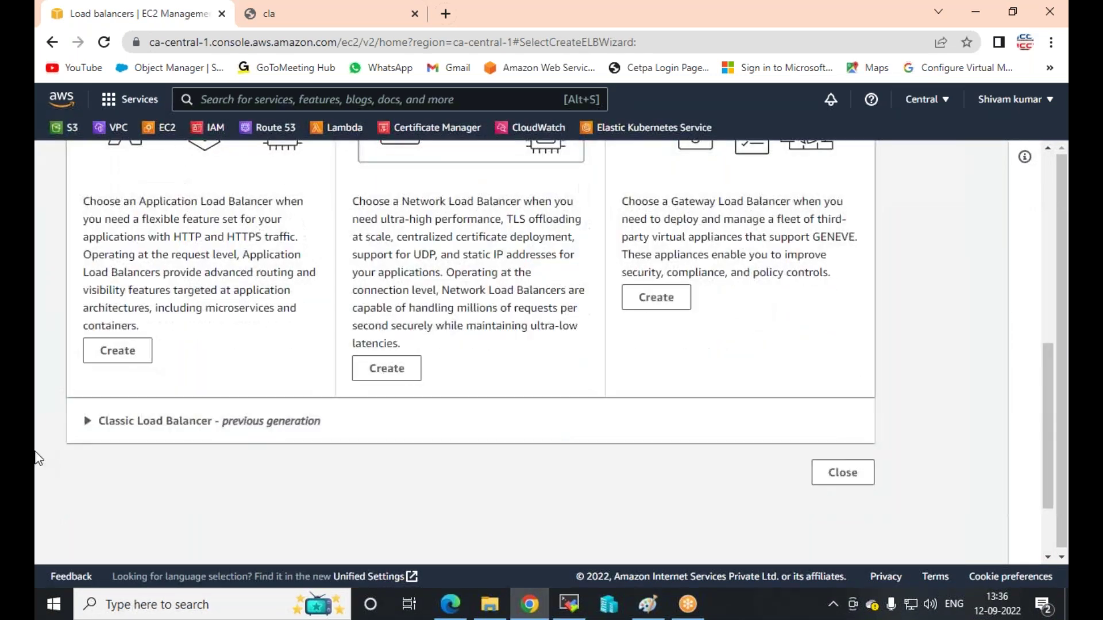
click(86, 423)
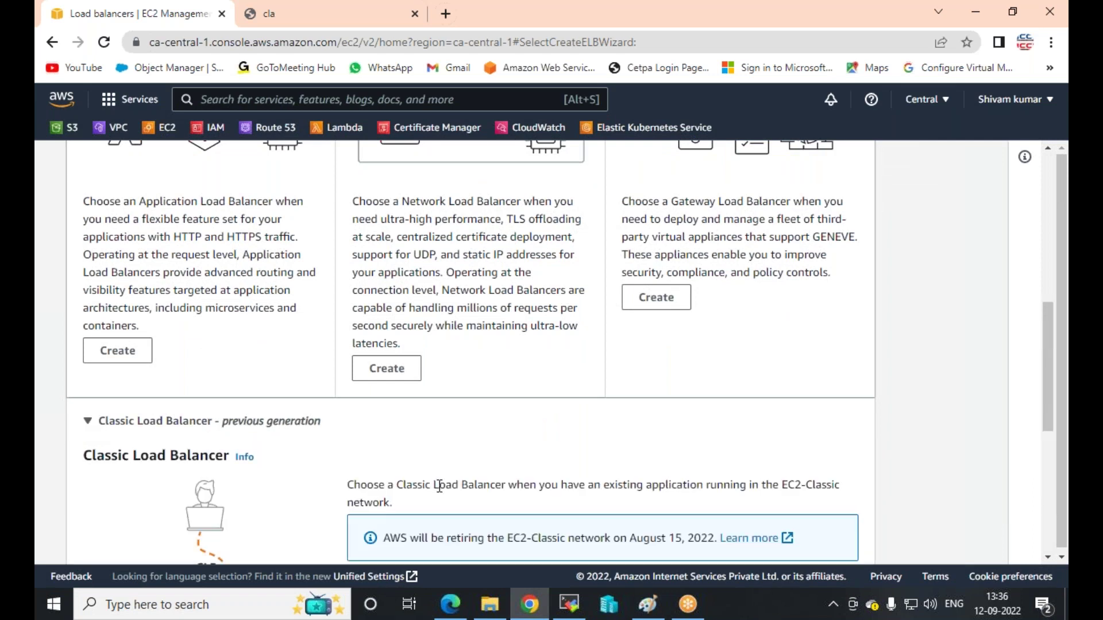
scroll(439, 494, down, 2)
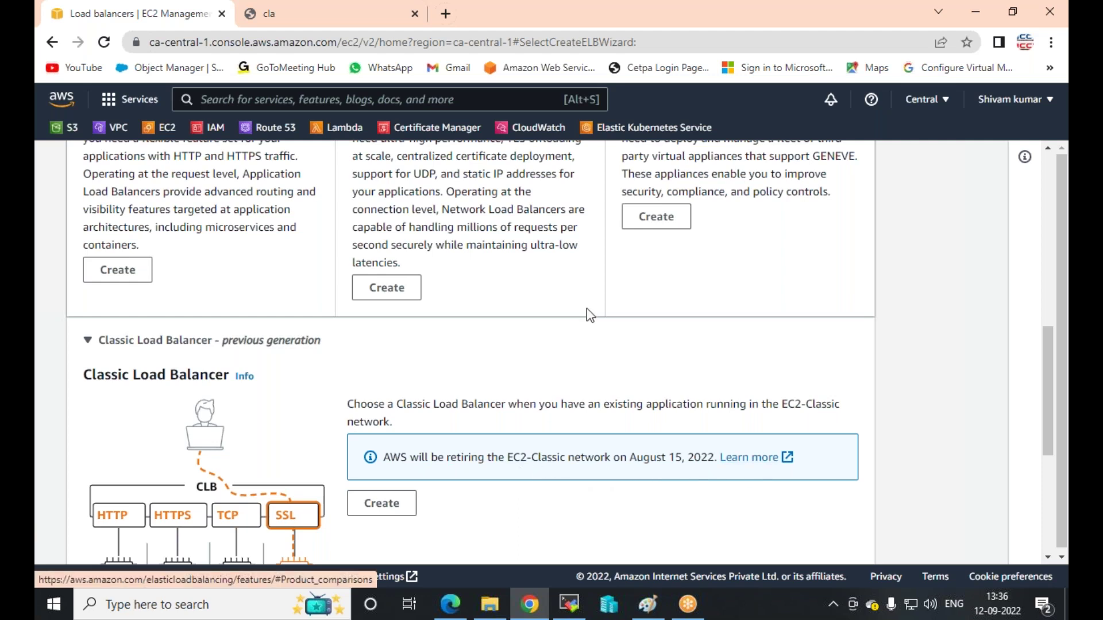
scroll(431, 288, up, 2)
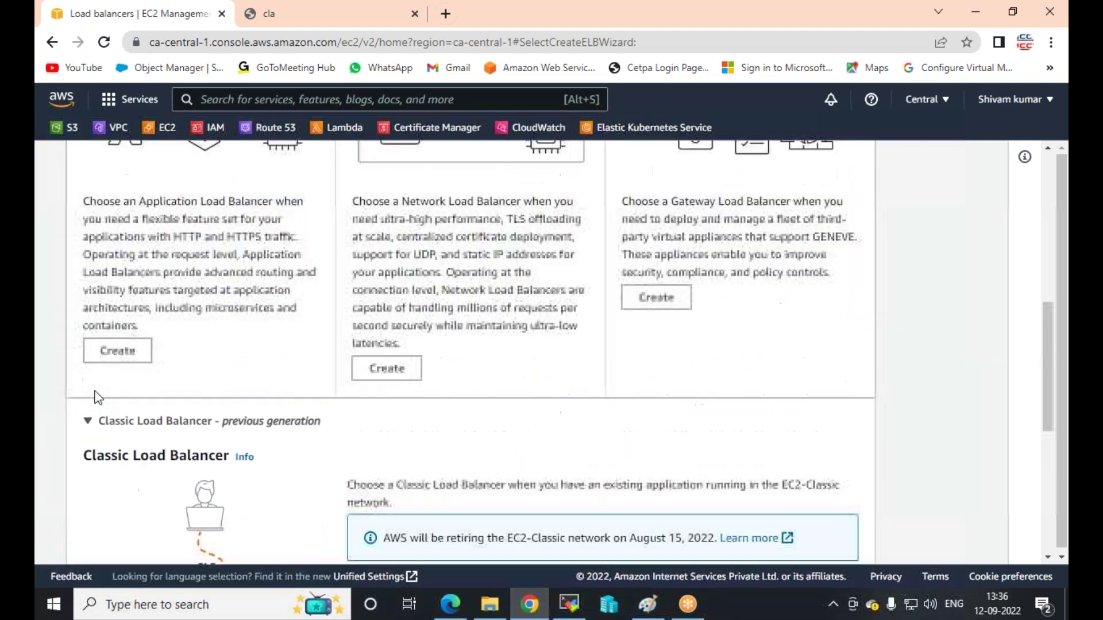
click(110, 348)
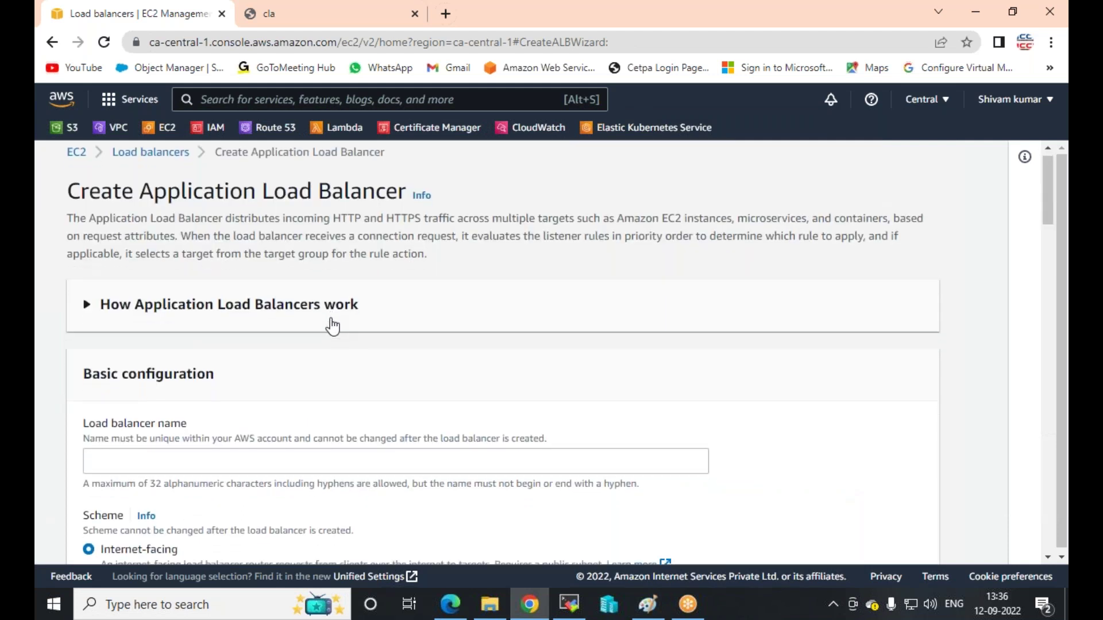
Paste myapp-lb as the load balancer name, keeping Internet-facing scheme and IPv4 addressing.
scroll(332, 326, down, 1)
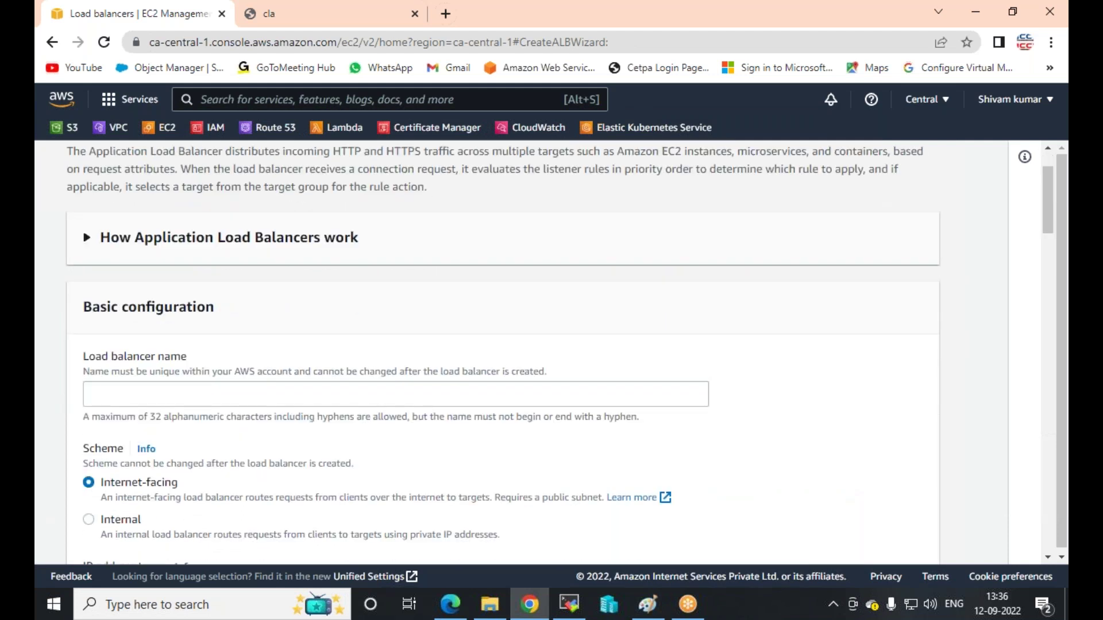
click(122, 399)
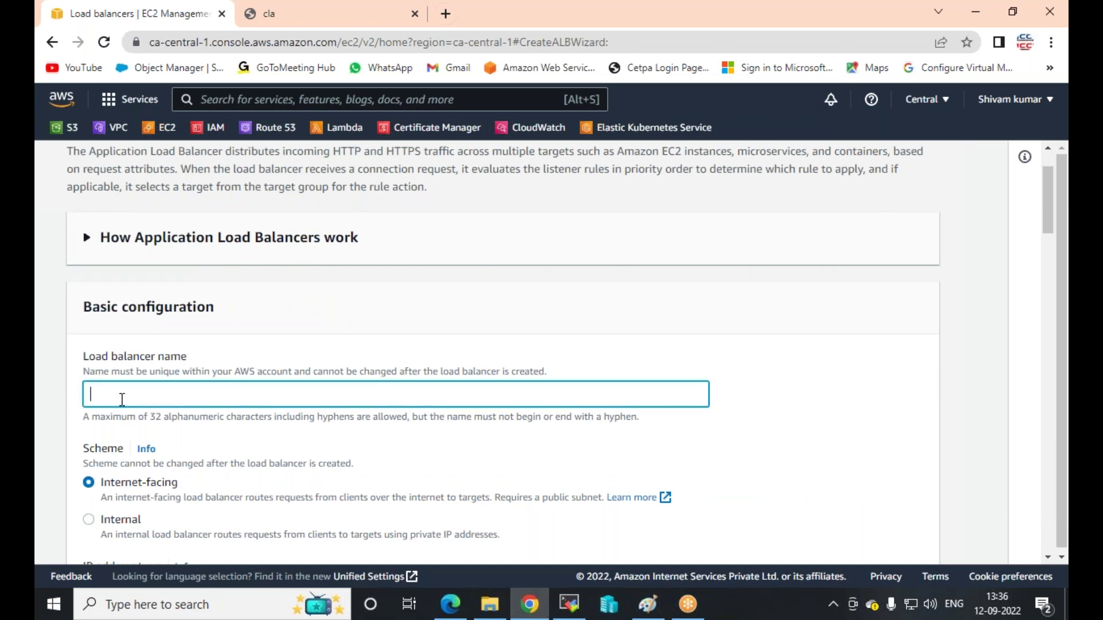
text(myapp-lb)
scroll(245, 394, down, 3)
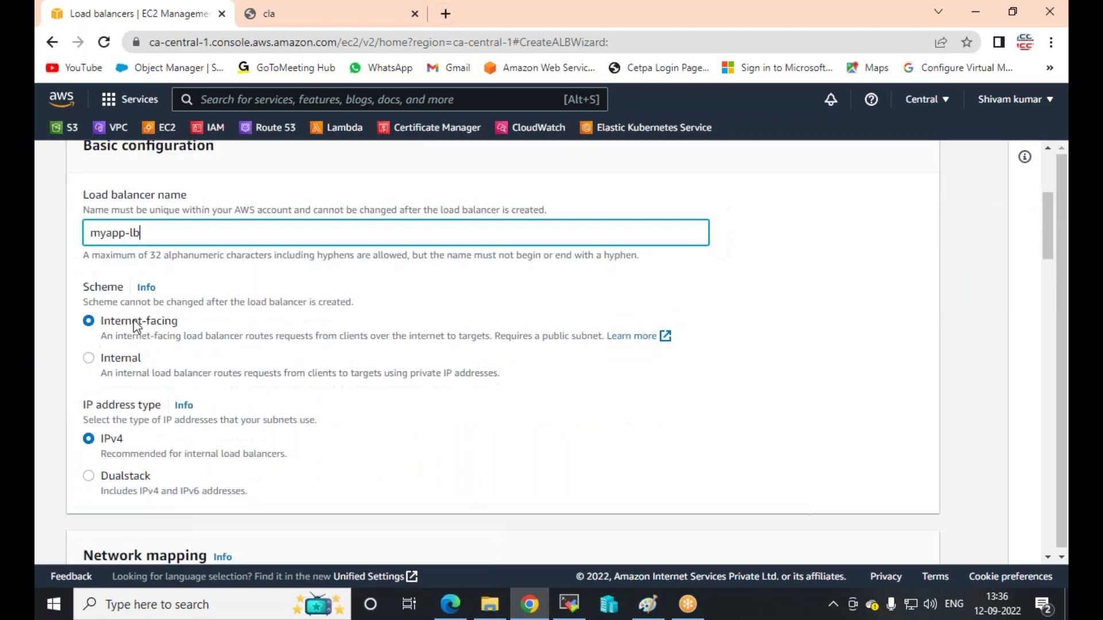
drag(495, 337, 595, 344)
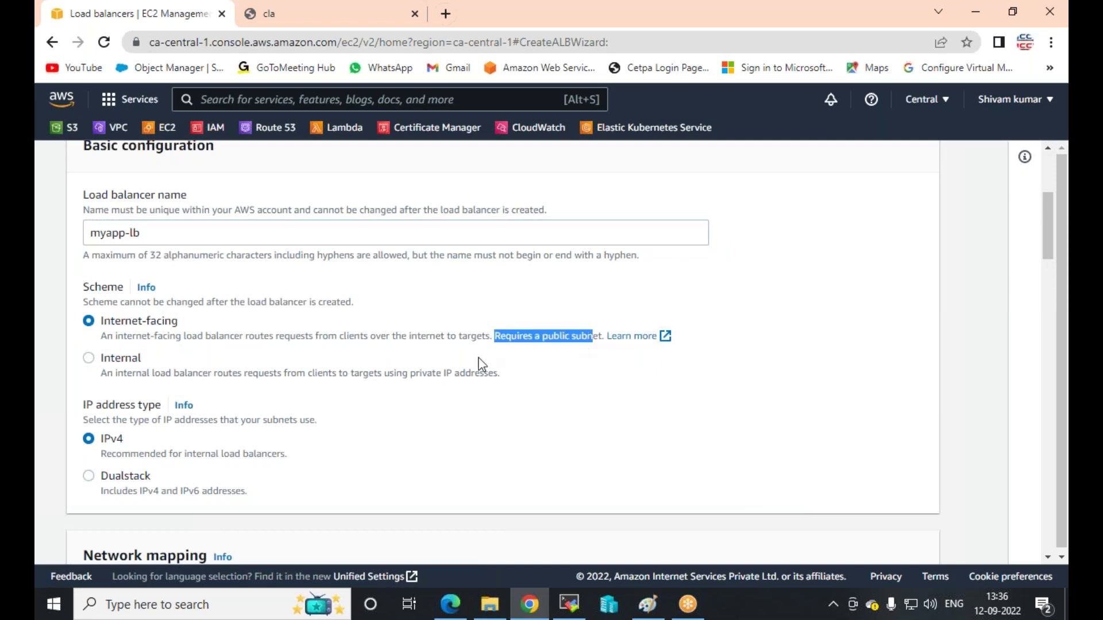
scroll(480, 362, down, 3)
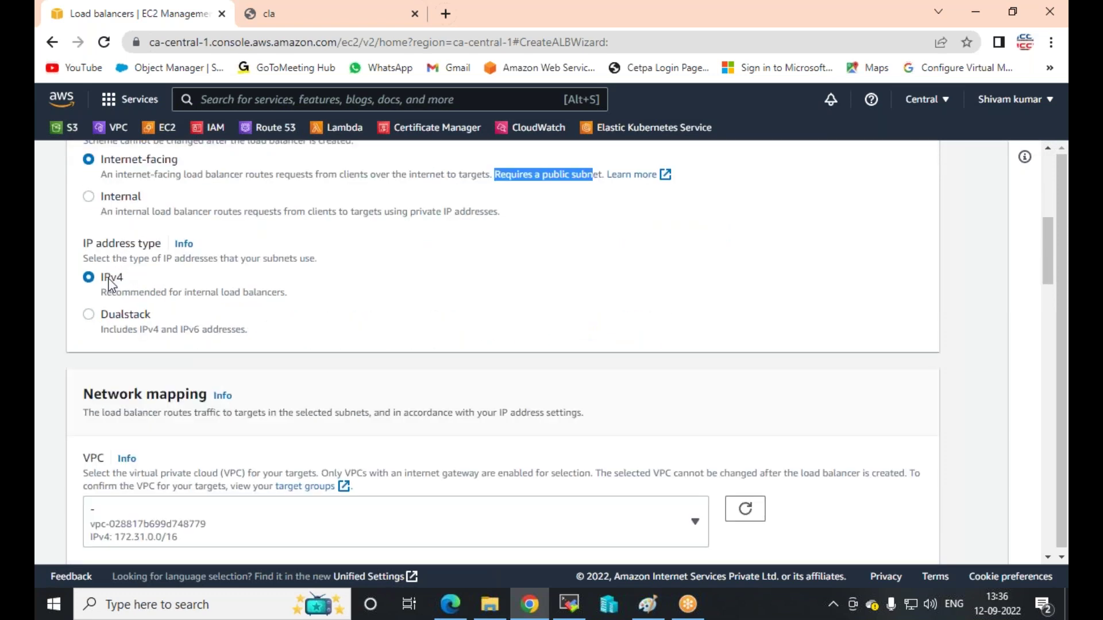
Tick availability zones ca-central-1a and ca-central-1b so each maps to its subnet.
scroll(109, 284, down, 3)
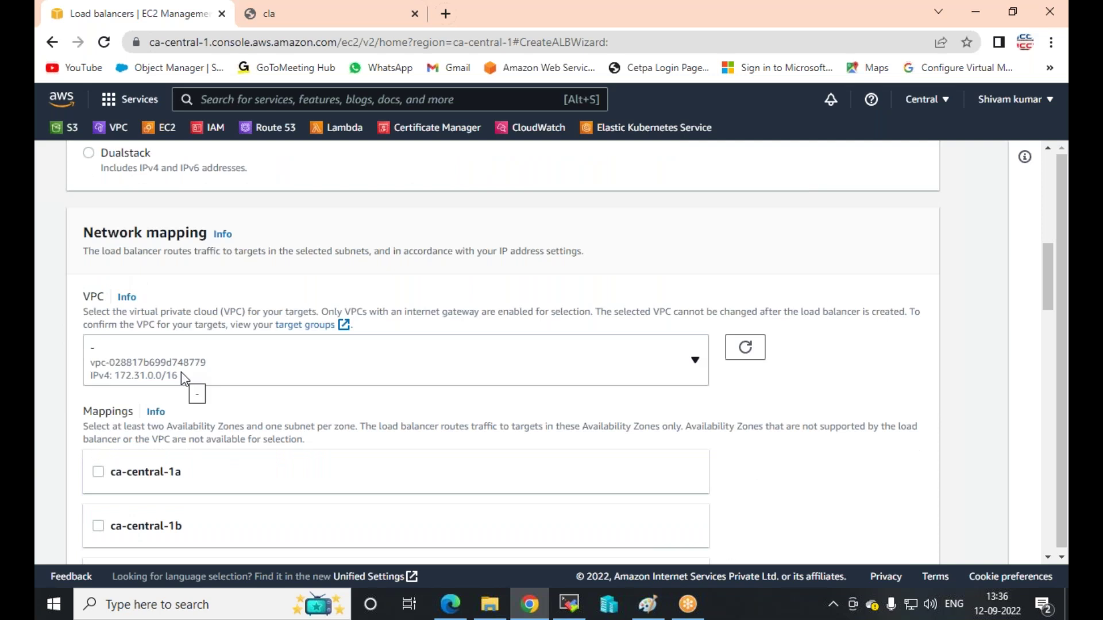
scroll(181, 372, down, 2)
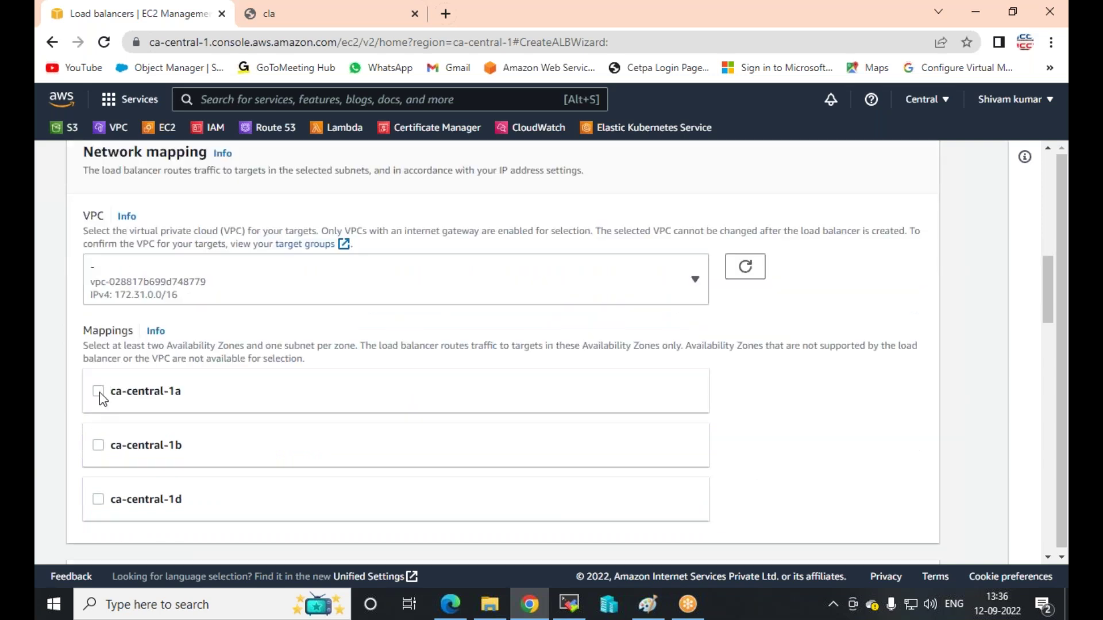
click(98, 391)
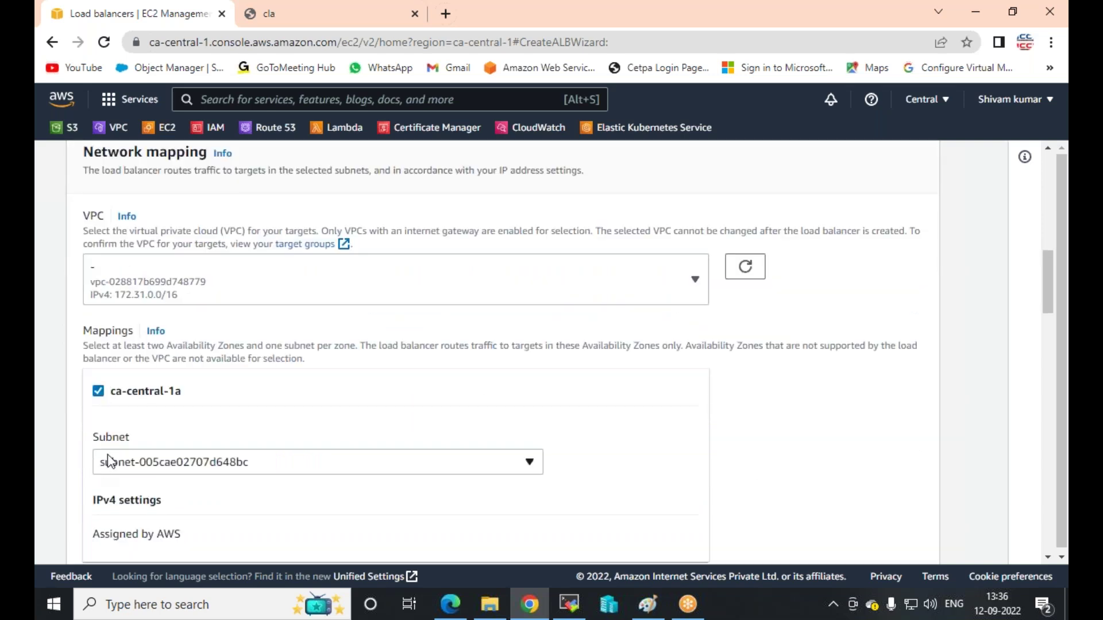
scroll(110, 460, down, 1)
scroll(111, 460, down, 4)
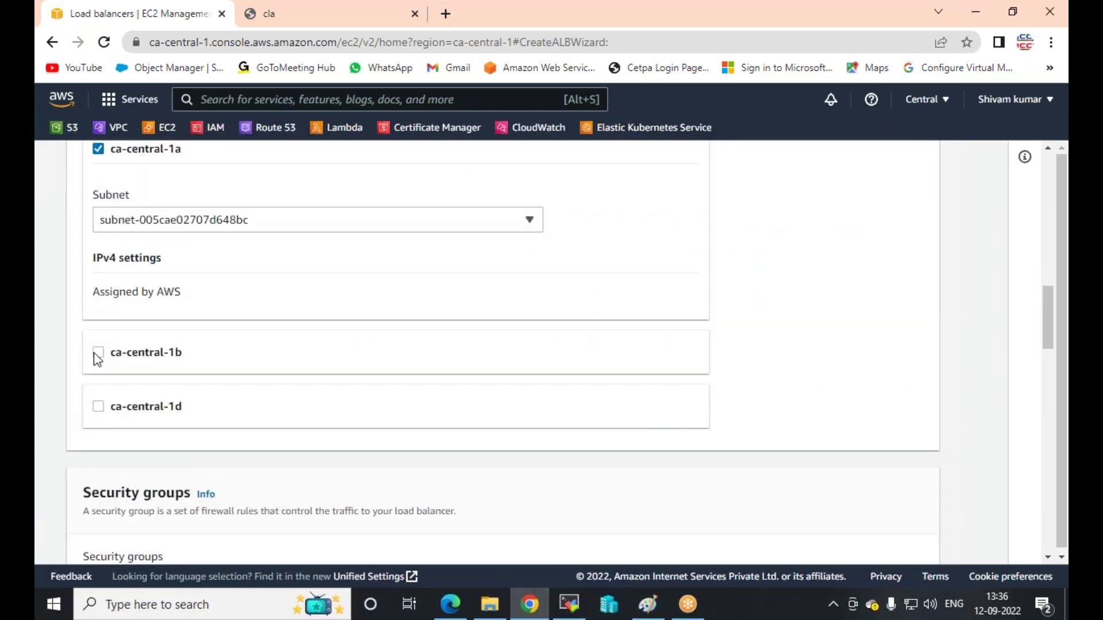
click(98, 353)
scroll(132, 390, down, 4)
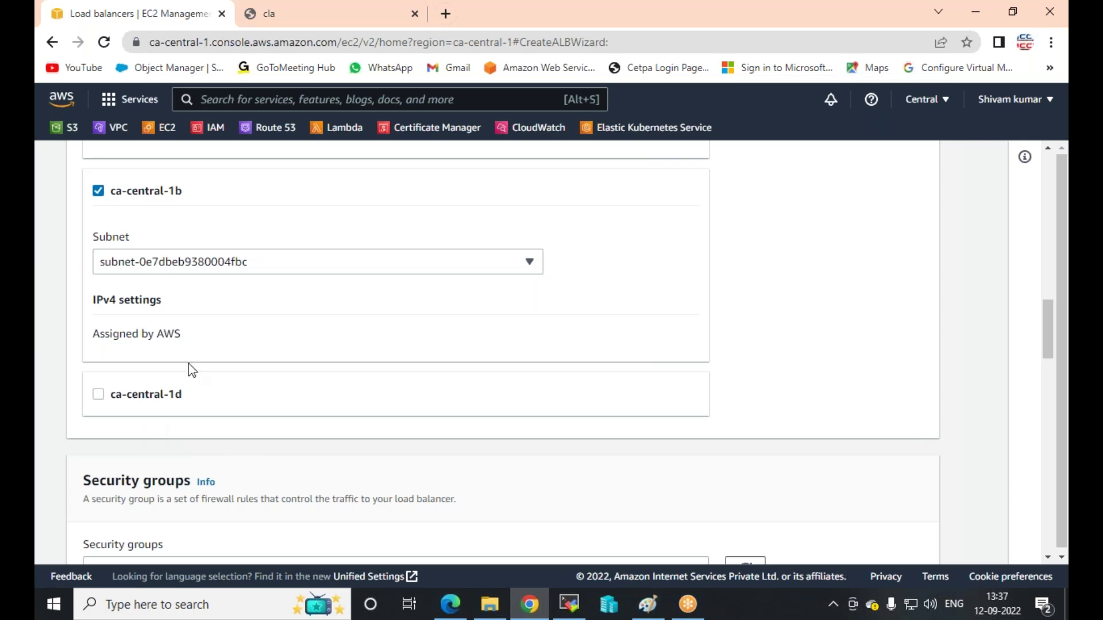
Add the my-sg security group next to default on myapp-lb.
scroll(193, 370, down, 4)
click(406, 327)
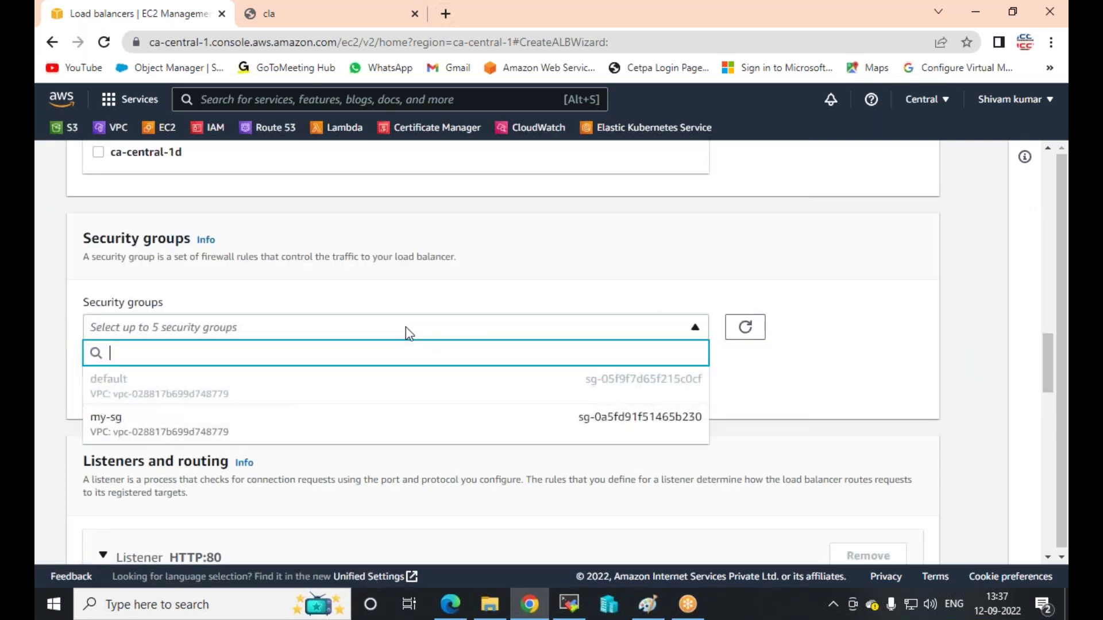
click(111, 419)
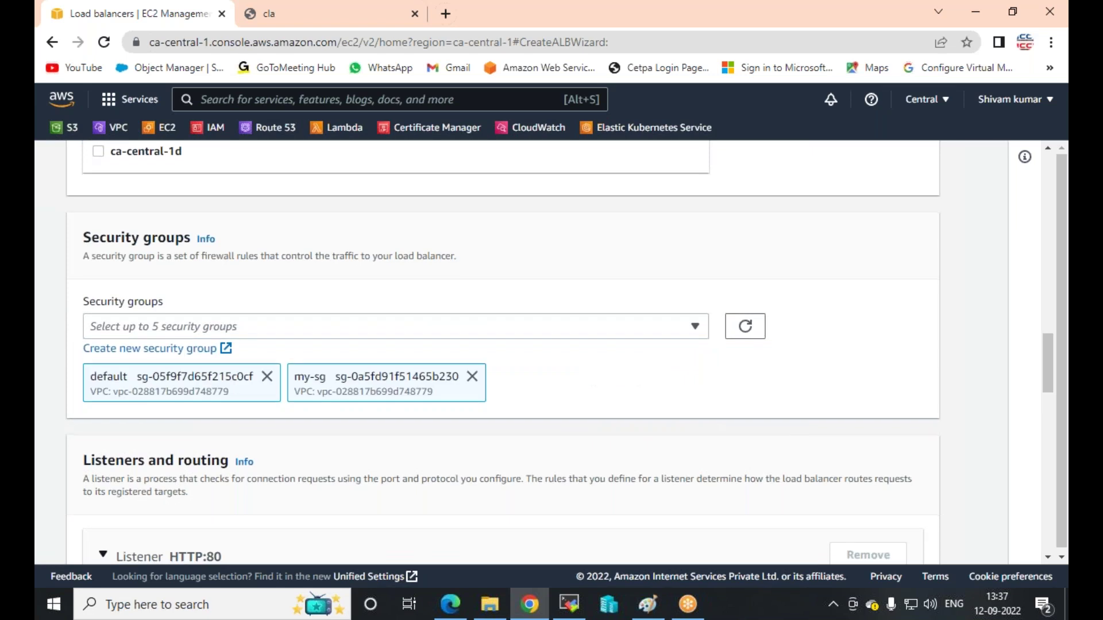
scroll(128, 414, down, 4)
scroll(131, 402, down, 1)
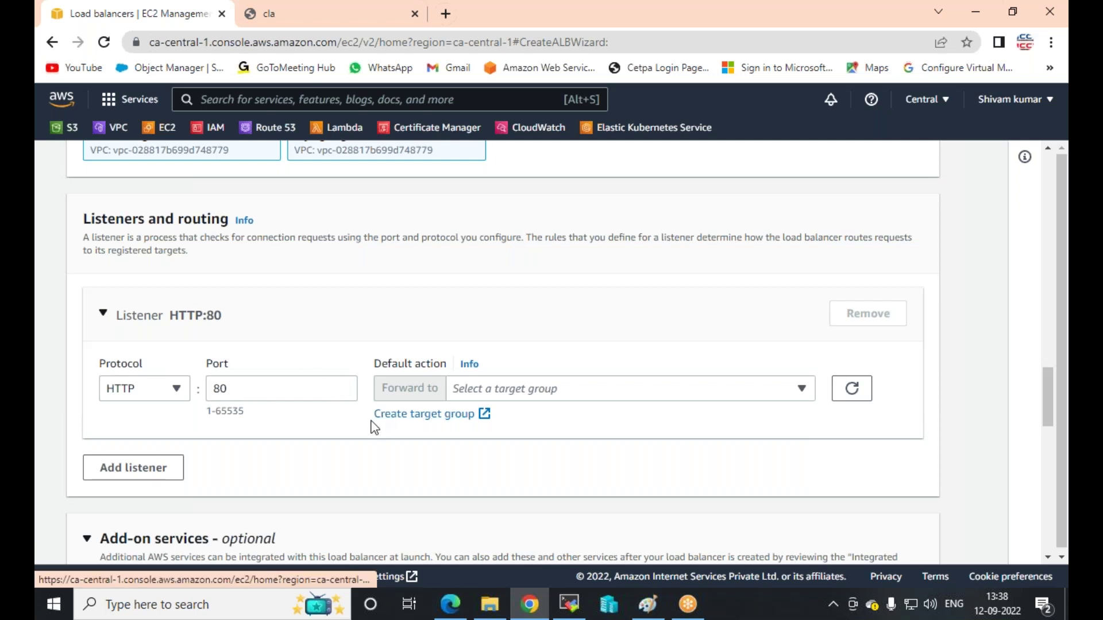
Forward the HTTP:80 listener to MYbackend-server-TG, create myapp-lb, and view it in the list.
click(801, 393)
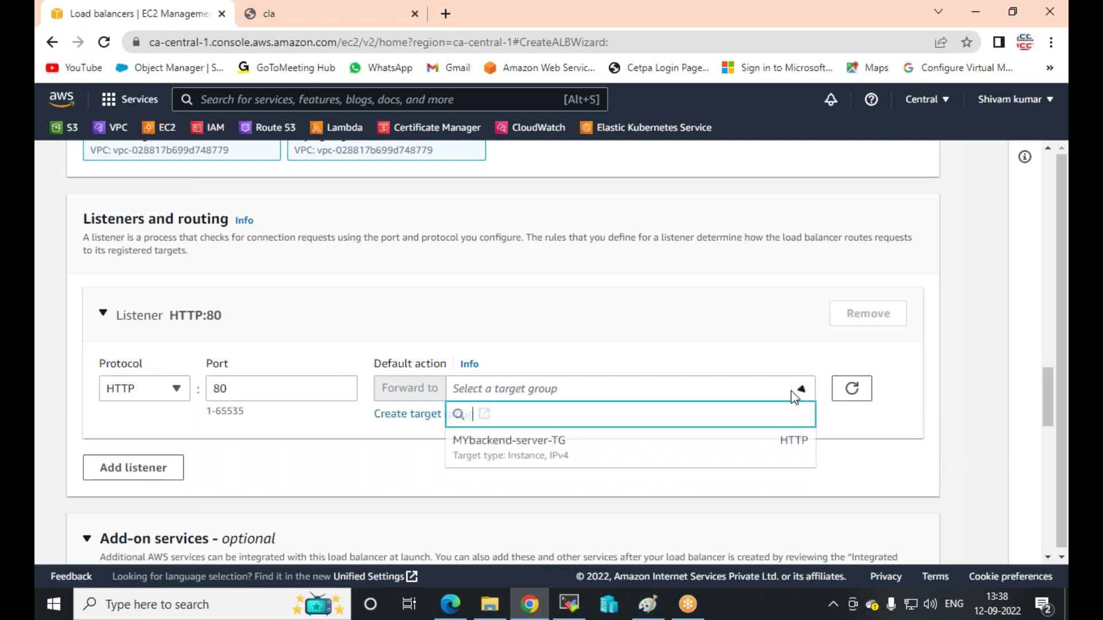
click(512, 440)
drag(85, 240, 550, 255)
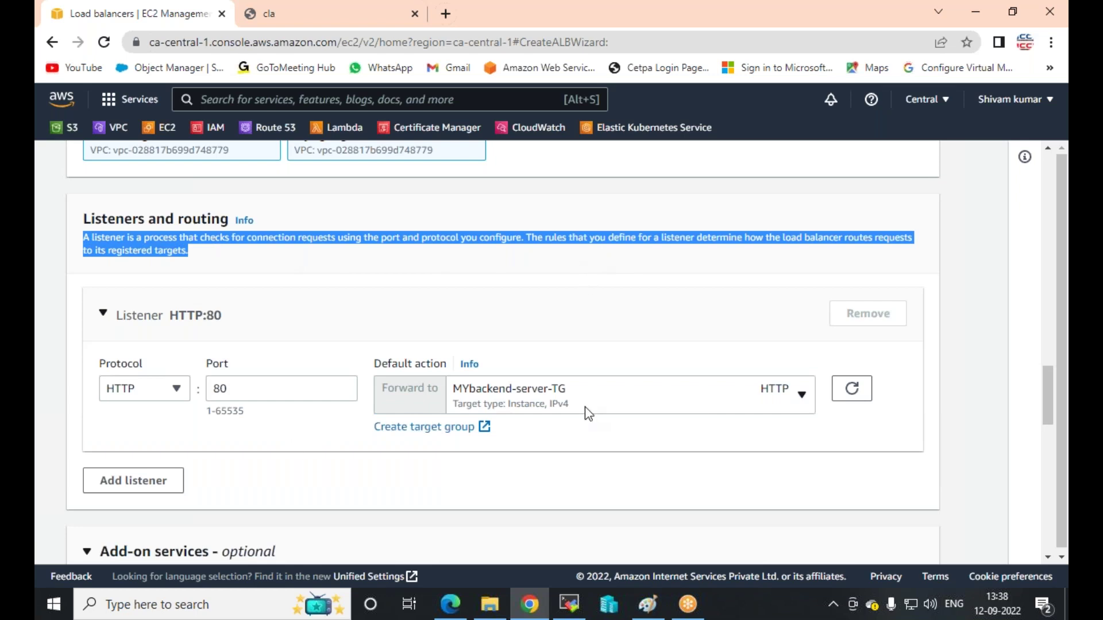
scroll(587, 412, down, 6)
scroll(589, 413, down, 7)
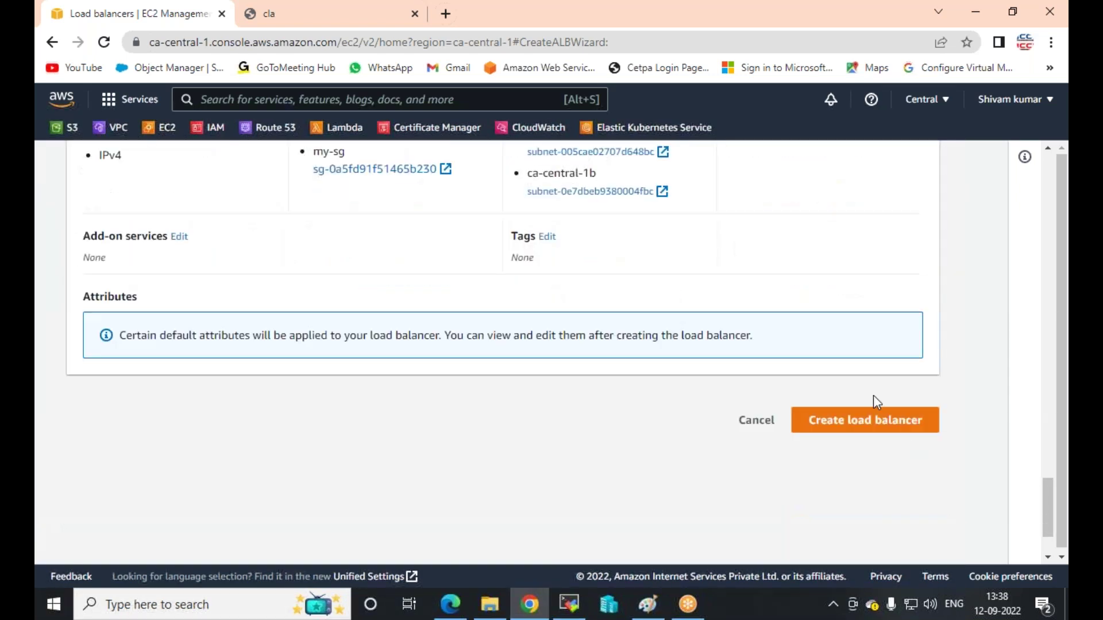
click(895, 425)
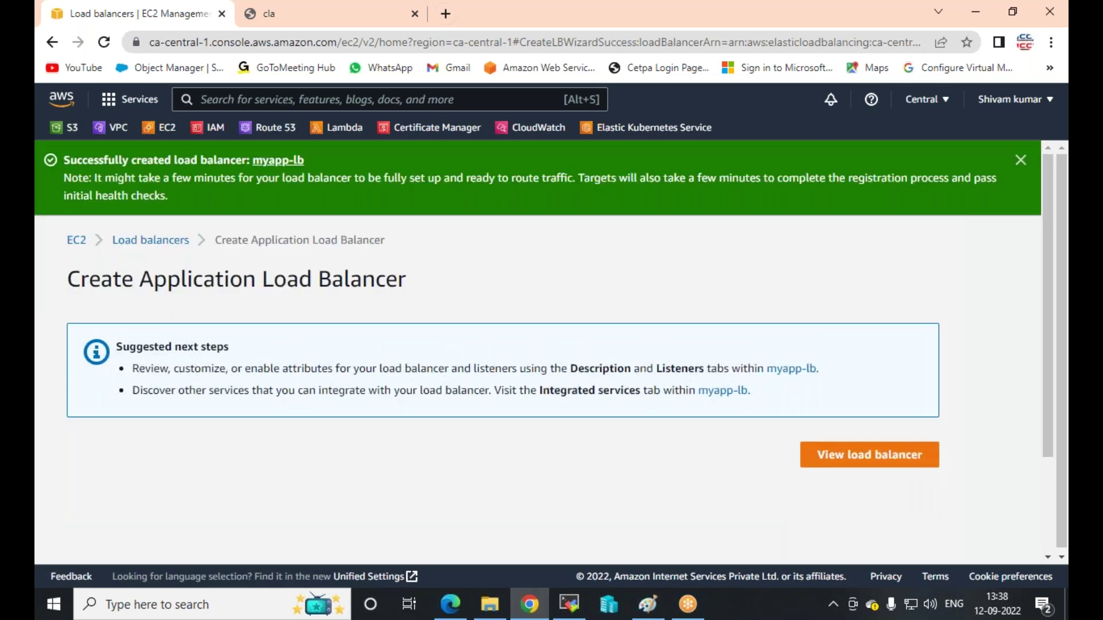
click(850, 459)
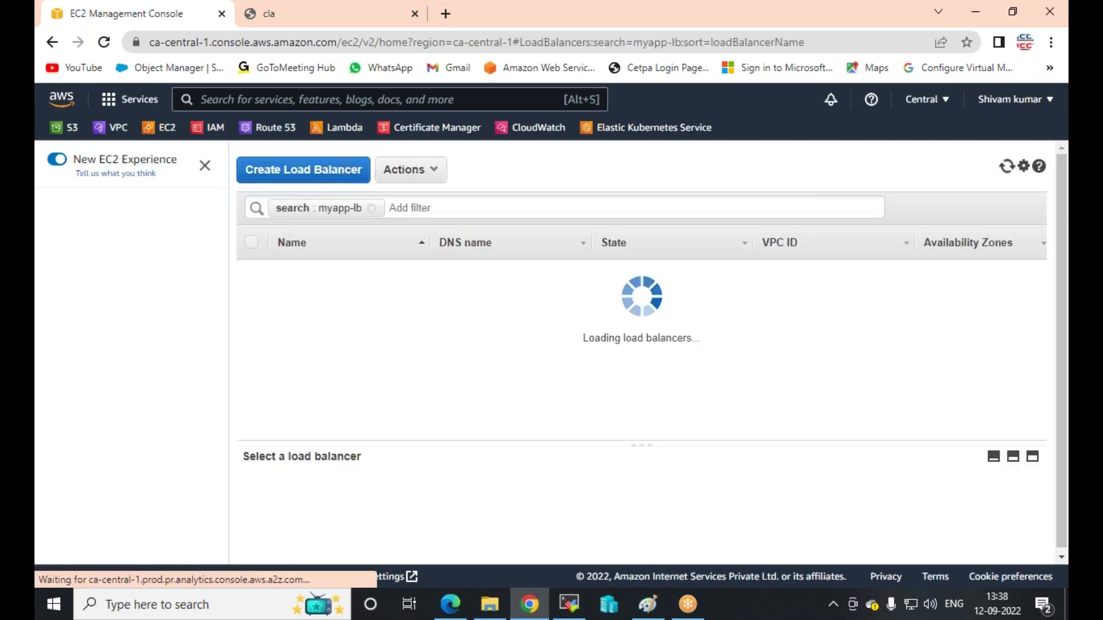
Back in Paint, scroll to the load balancer diagram and choose the left-arrow shape.
click(648, 605)
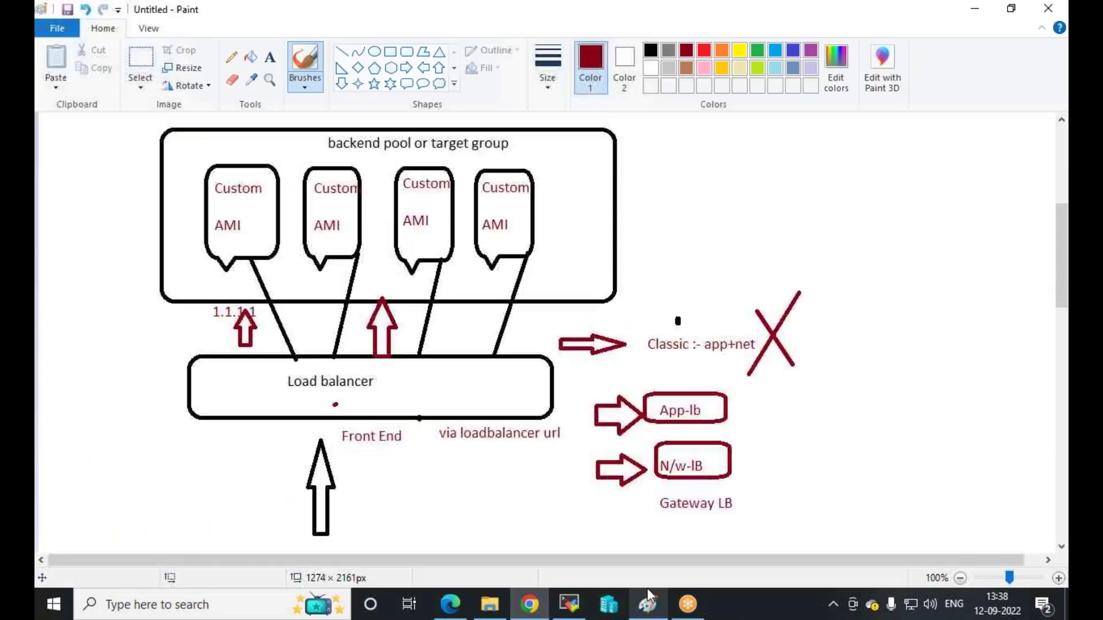
scroll(517, 259, up, 4)
scroll(526, 245, down, 2)
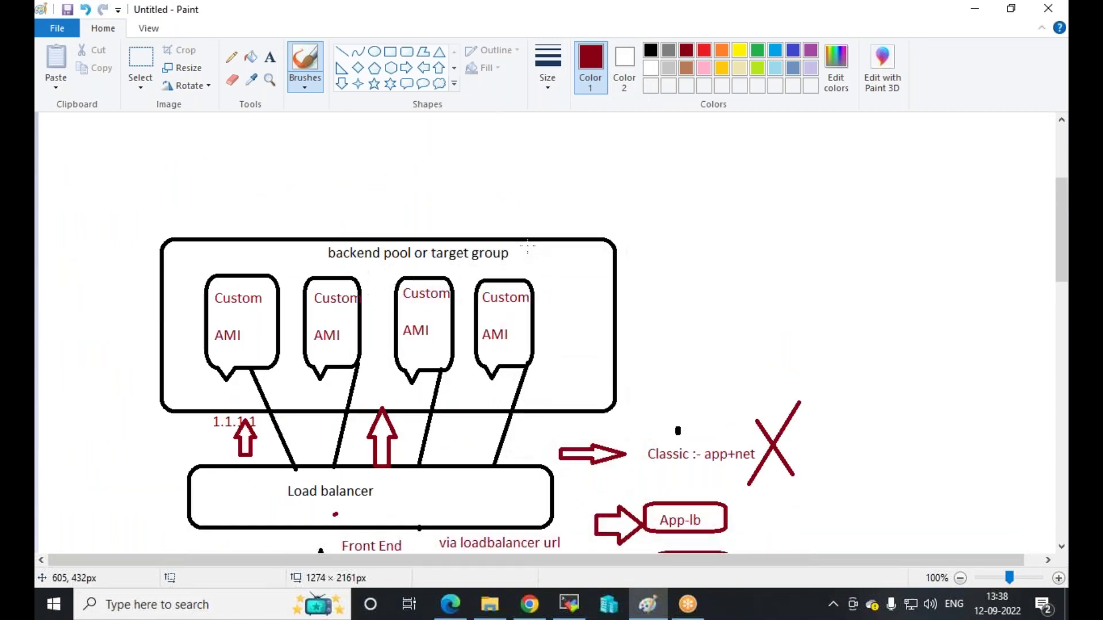
scroll(527, 246, up, 4)
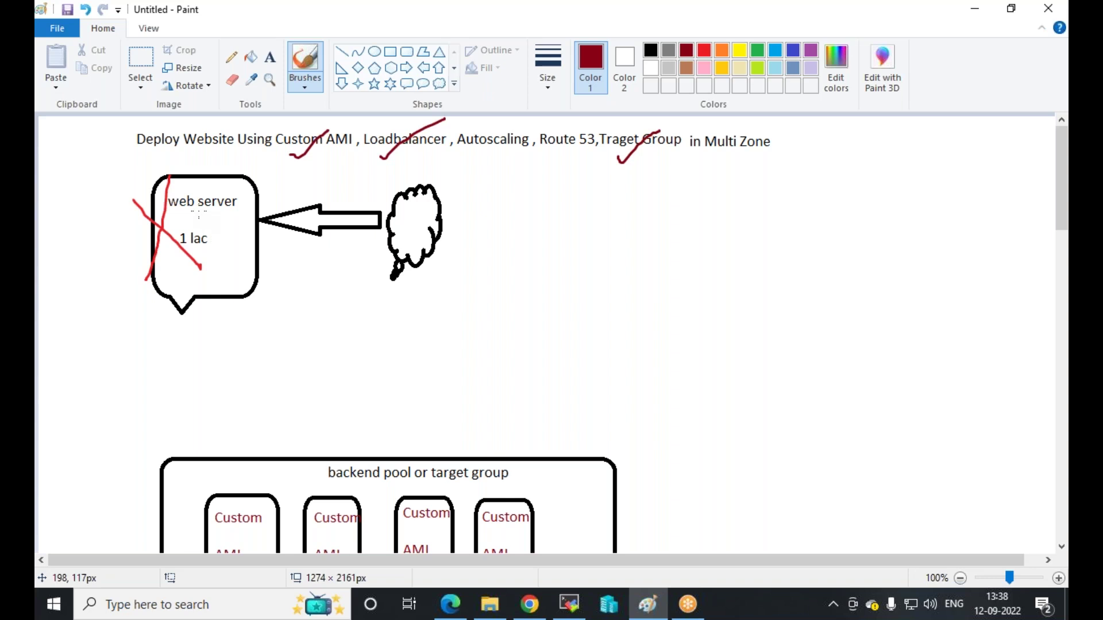
scroll(152, 184, down, 5)
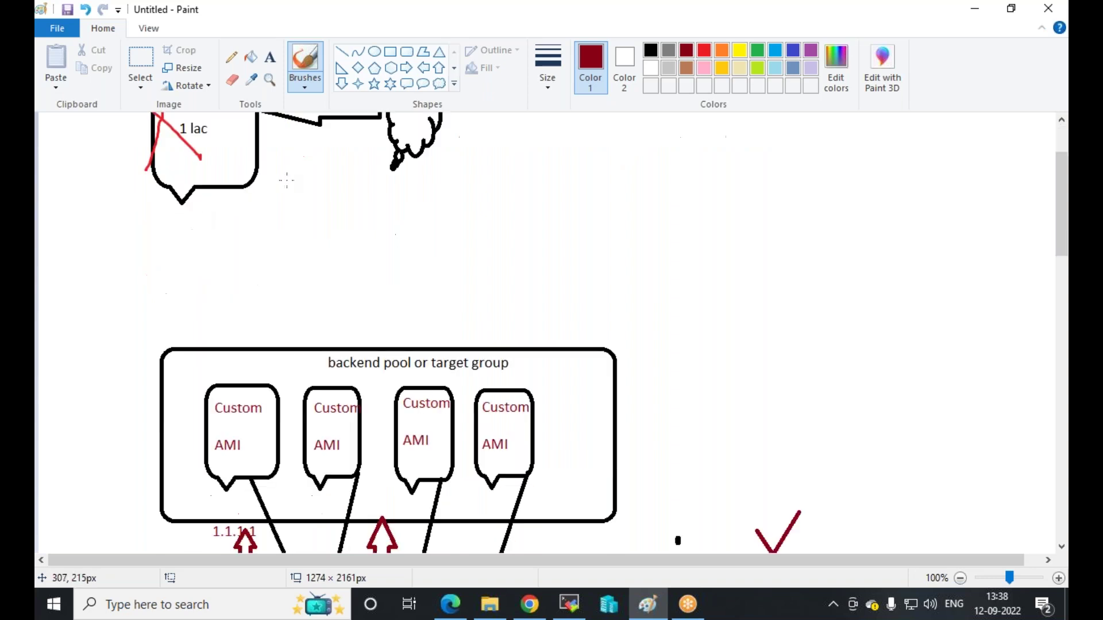
click(424, 67)
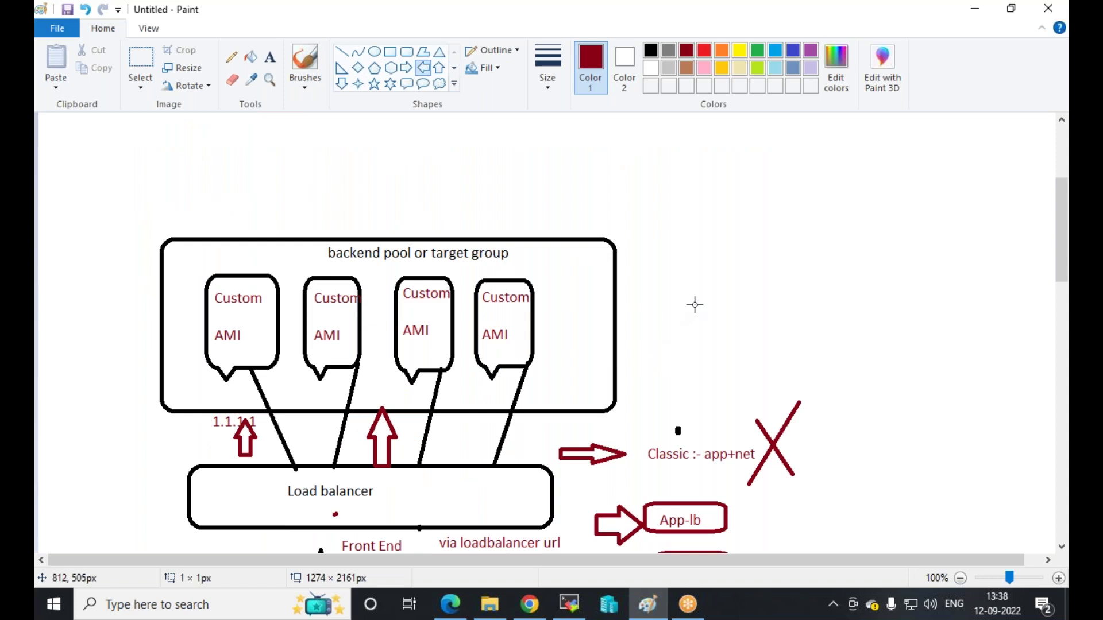
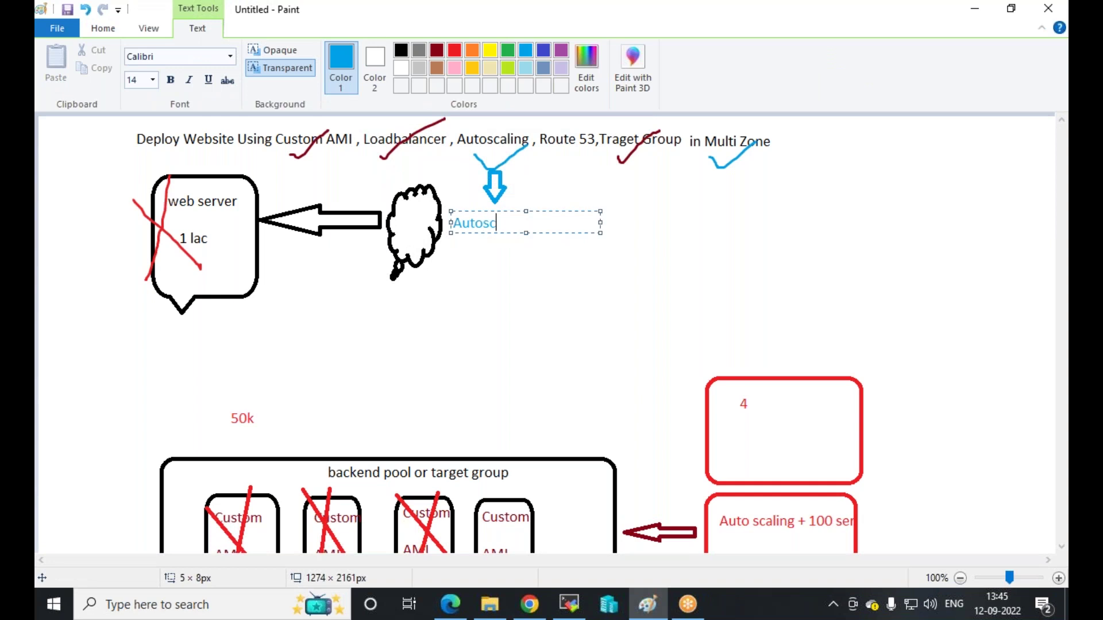
Type the two label lines 'Autoscaling group' and 'Autoscaling launch configuration'.
text(roup)
key(Return)
text(Autoscali)
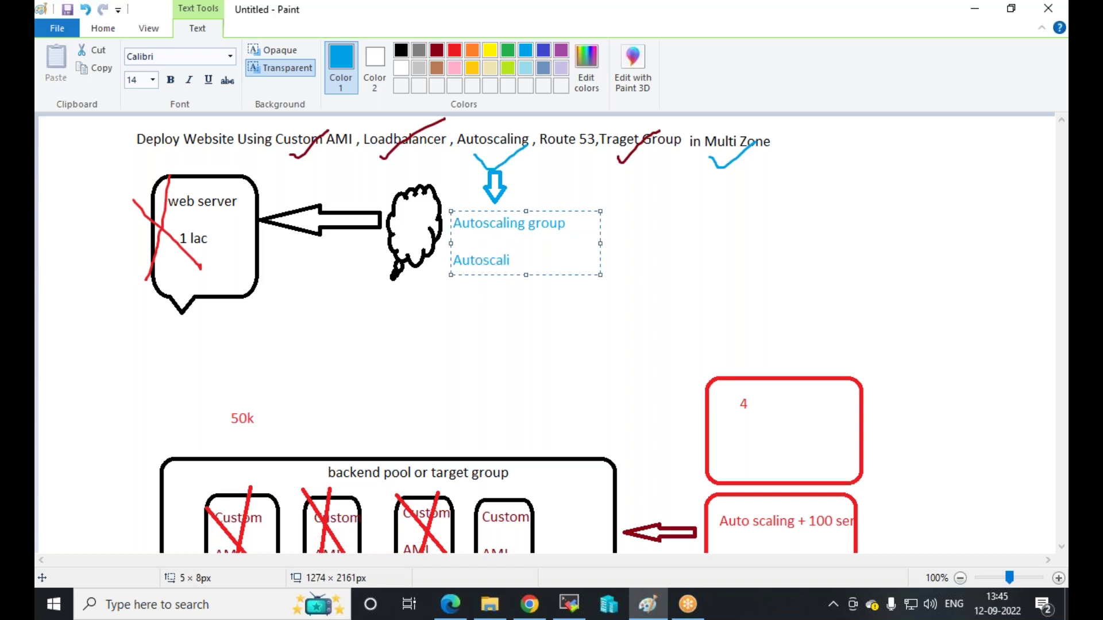
key(BackSpace)
key(BackSpace)
text(ling launch configuration)
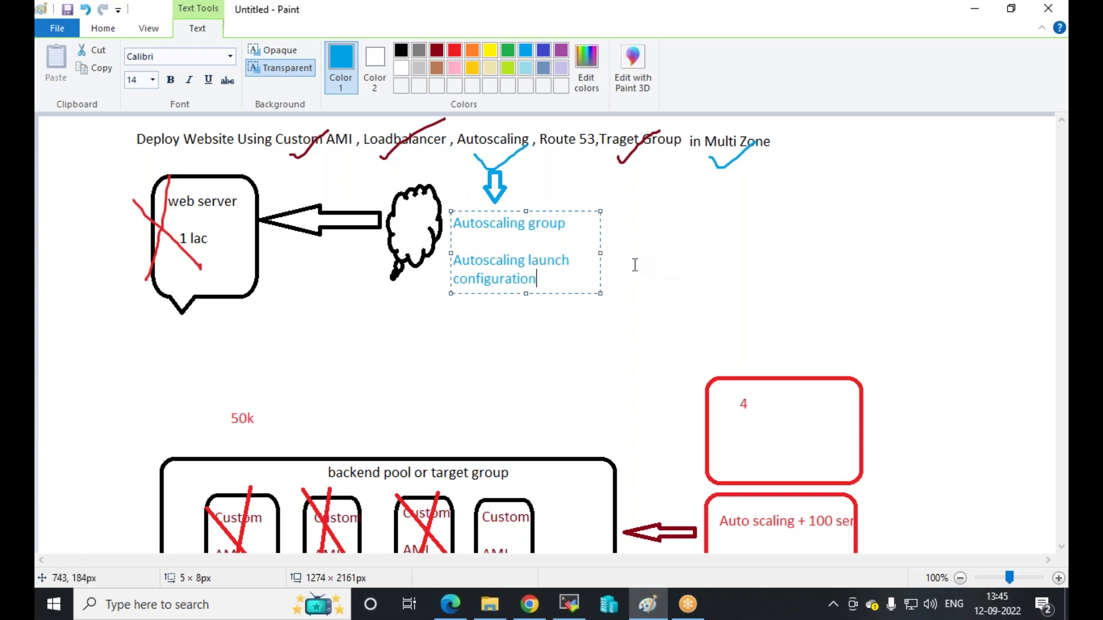
Widen the label box so the second line fits, and commit the text.
drag(599, 252, 861, 253)
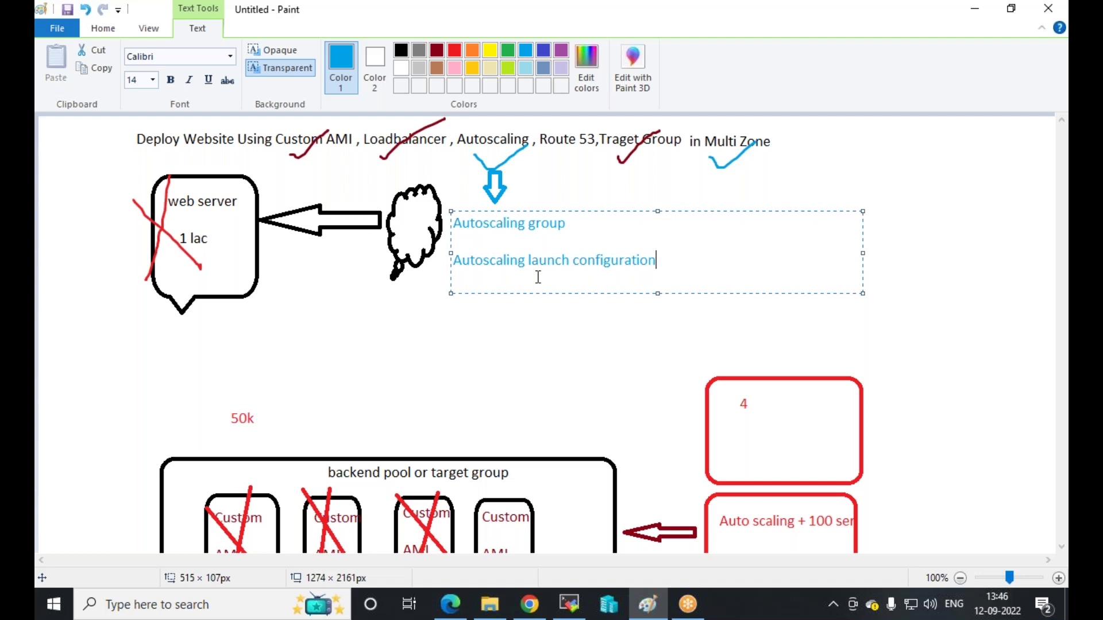
click(530, 296)
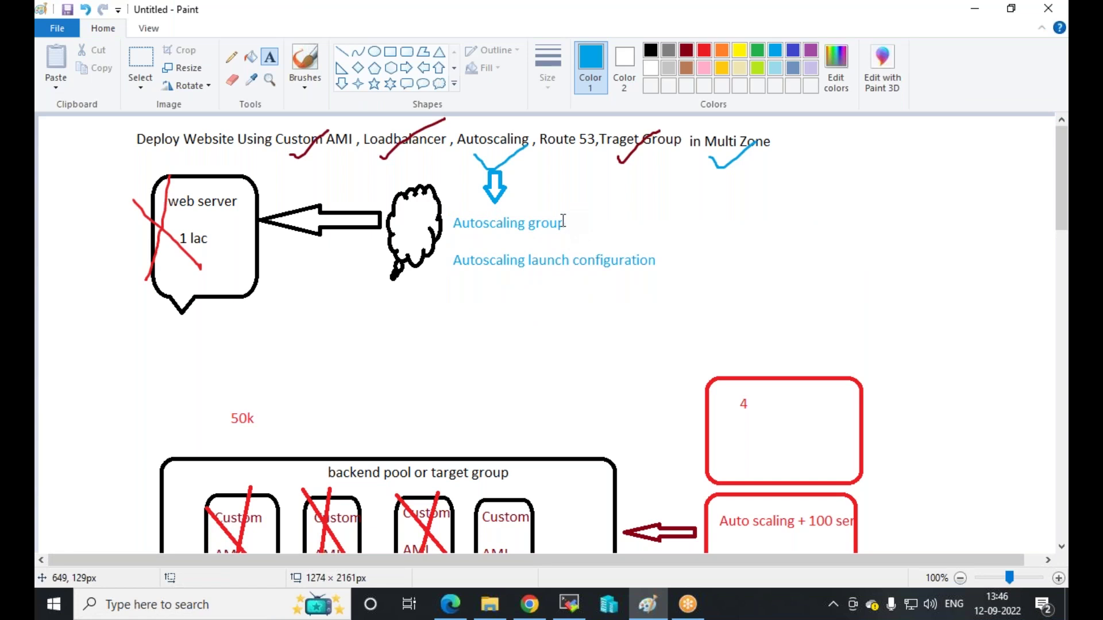
click(529, 605)
Create a new launch configuration named 'Faster-website'.
scroll(70, 326, down, 7)
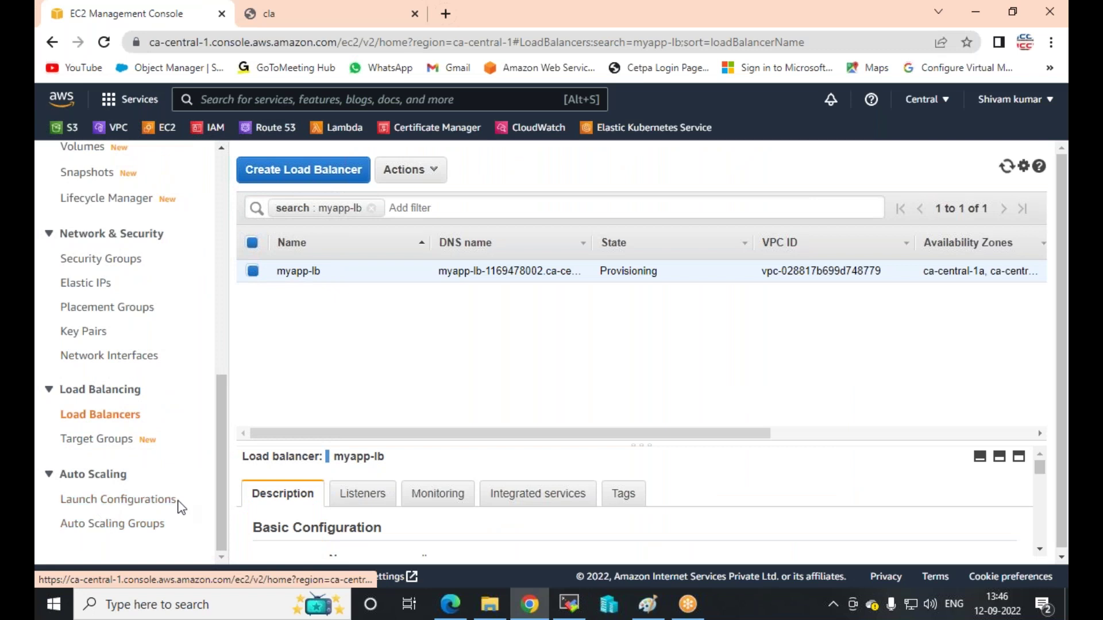
click(150, 503)
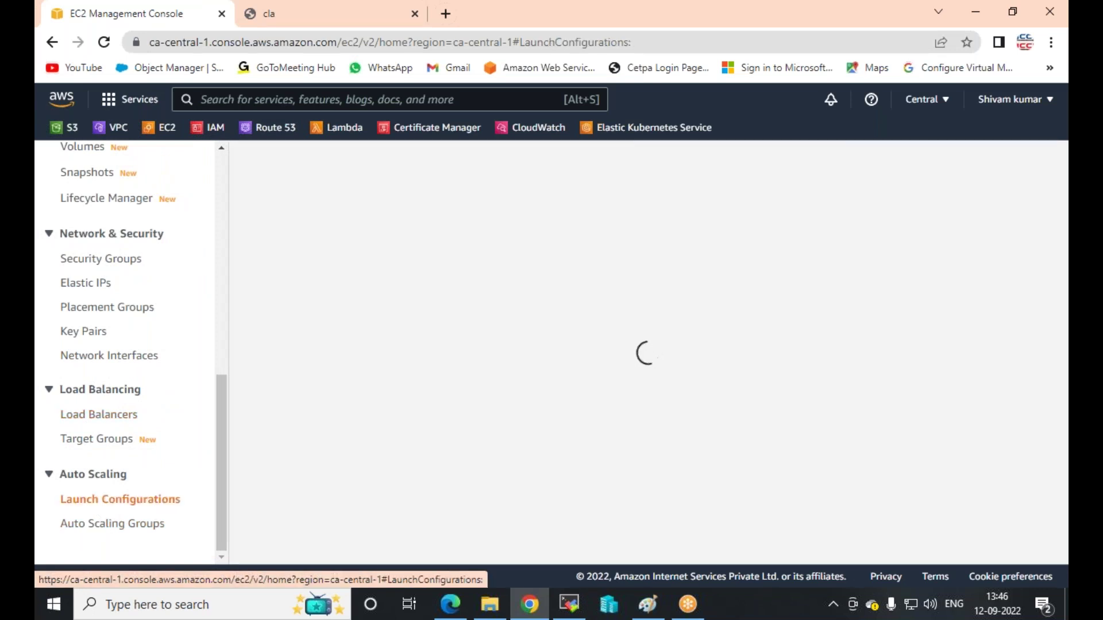
click(711, 246)
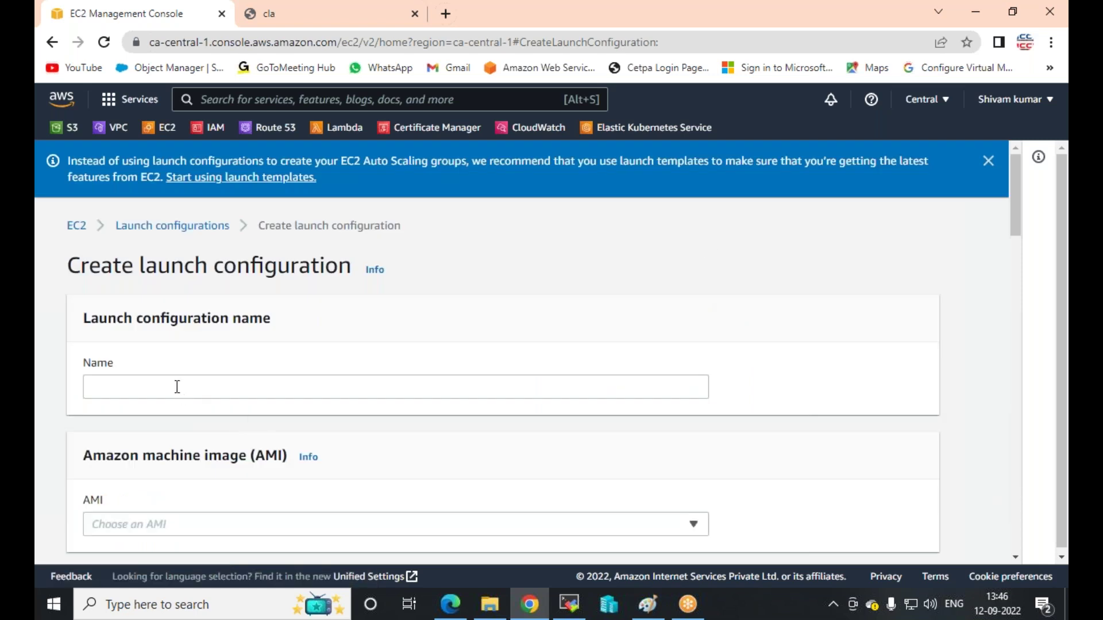
click(177, 387)
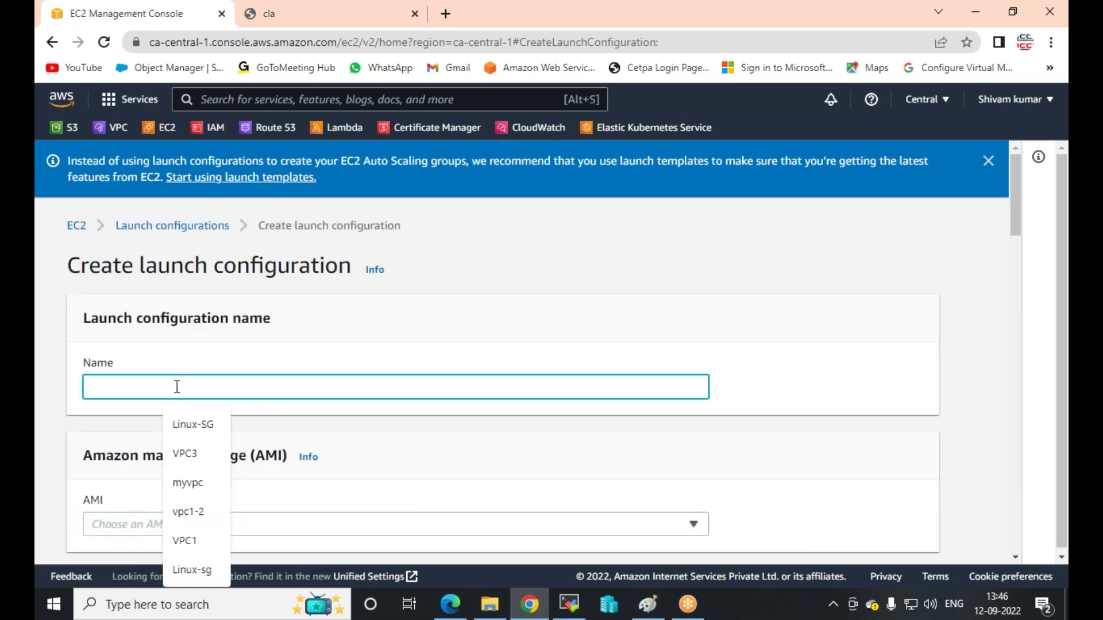
text(Faster-)
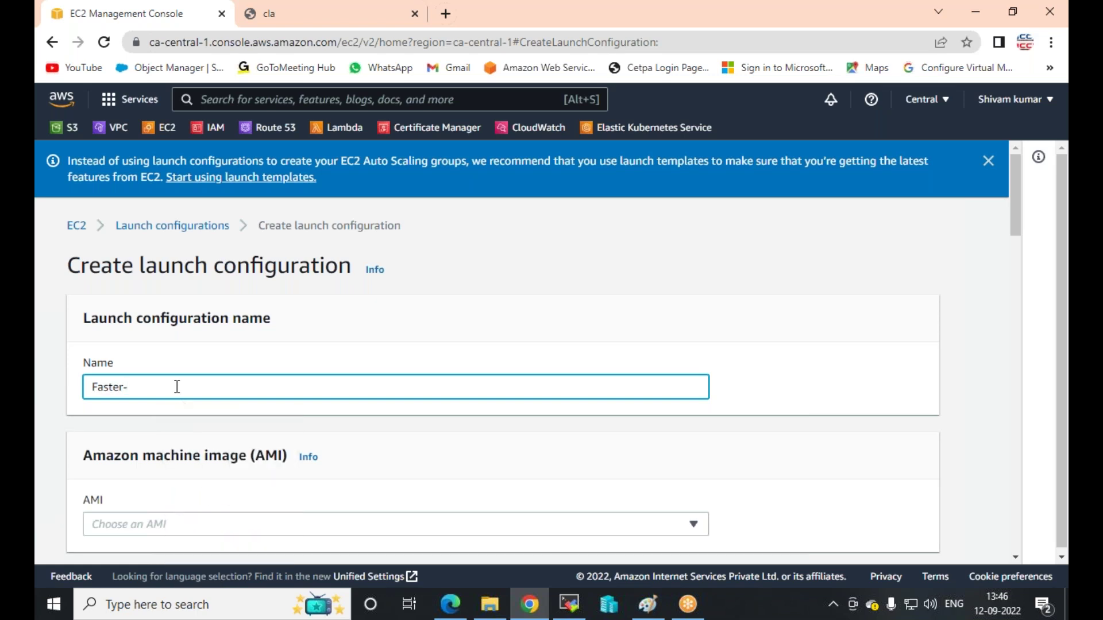
key(BackSpace)
text(-website)
Choose faster-Custom-AMI as the launch configuration's image.
scroll(177, 386, down, 3)
click(174, 363)
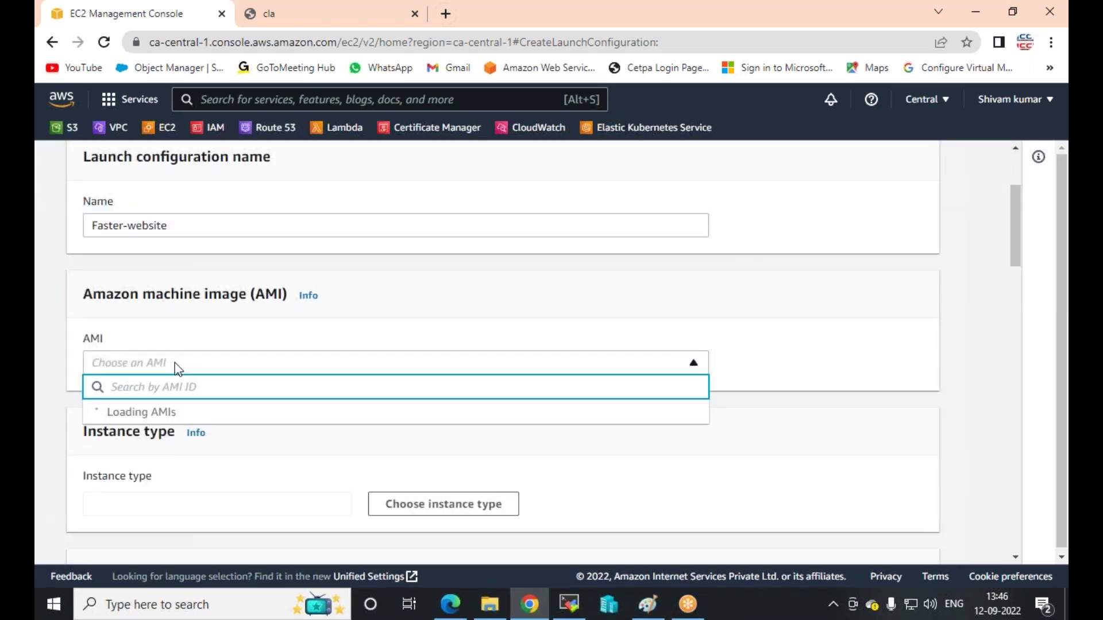
scroll(175, 310, down, 1)
scroll(174, 308, down, 1)
scroll(178, 311, up, 2)
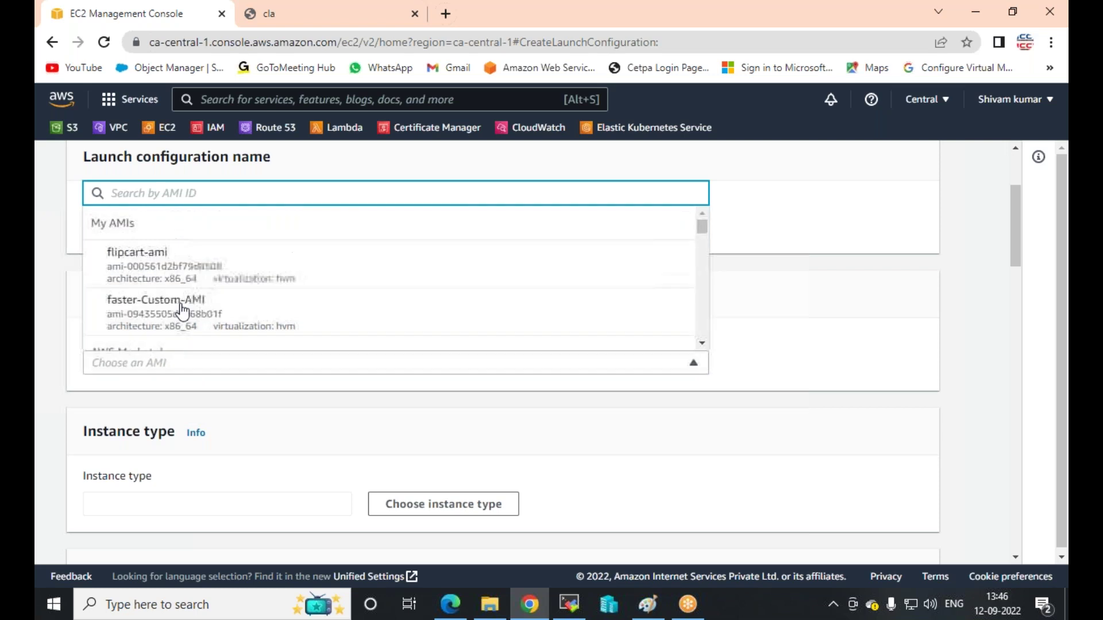
click(120, 313)
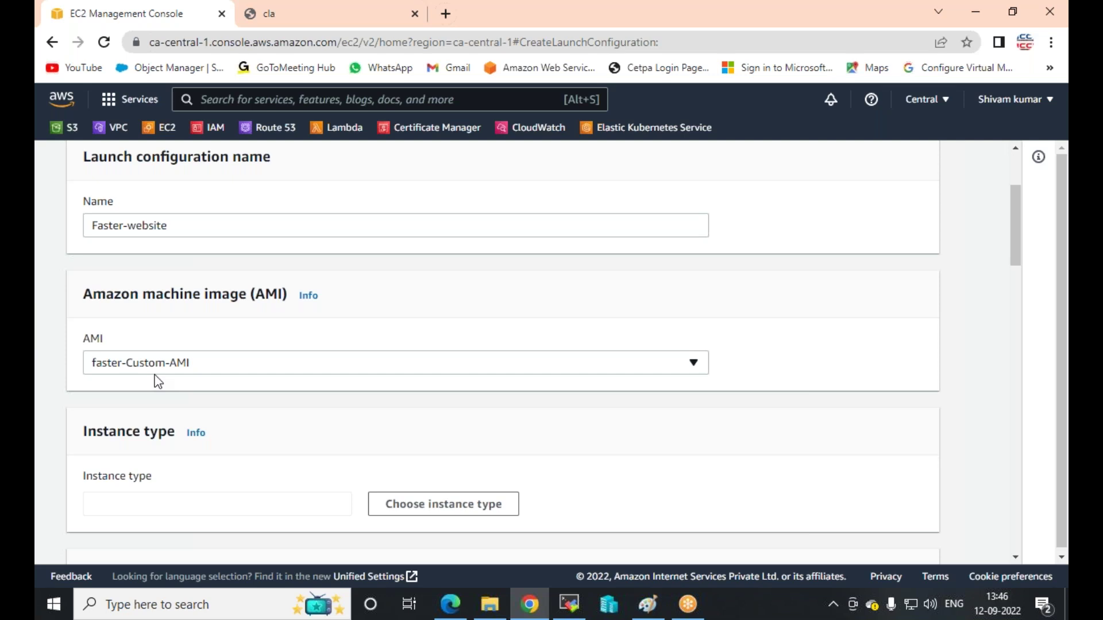
scroll(158, 382, down, 1)
scroll(158, 382, down, 1)
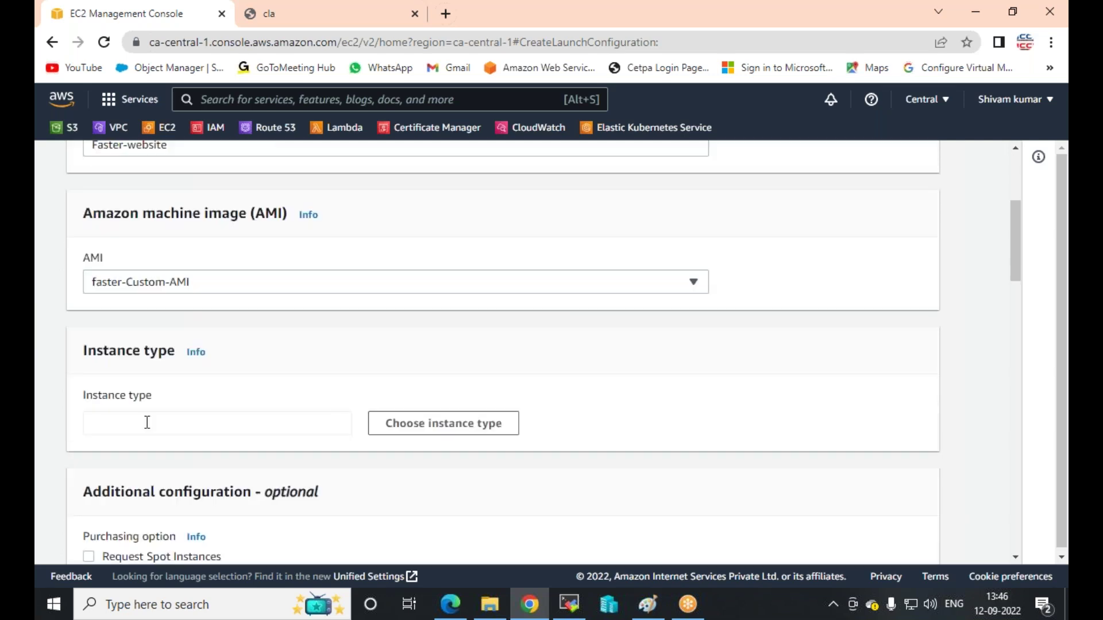
click(415, 428)
Set the instance type to t2.micro.
click(347, 249)
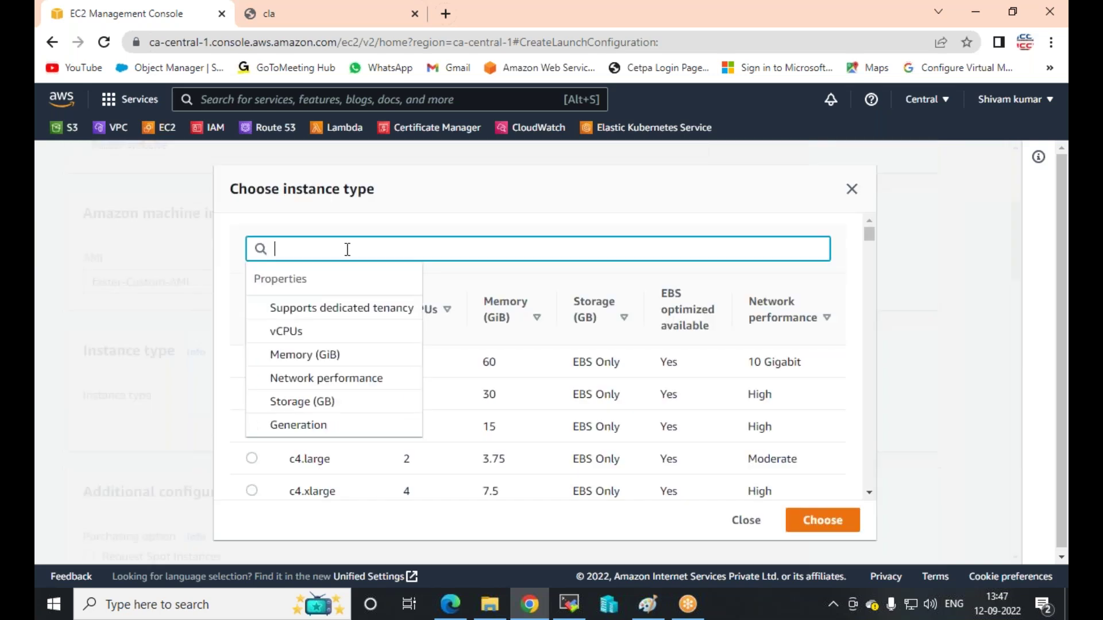
text(t2.m)
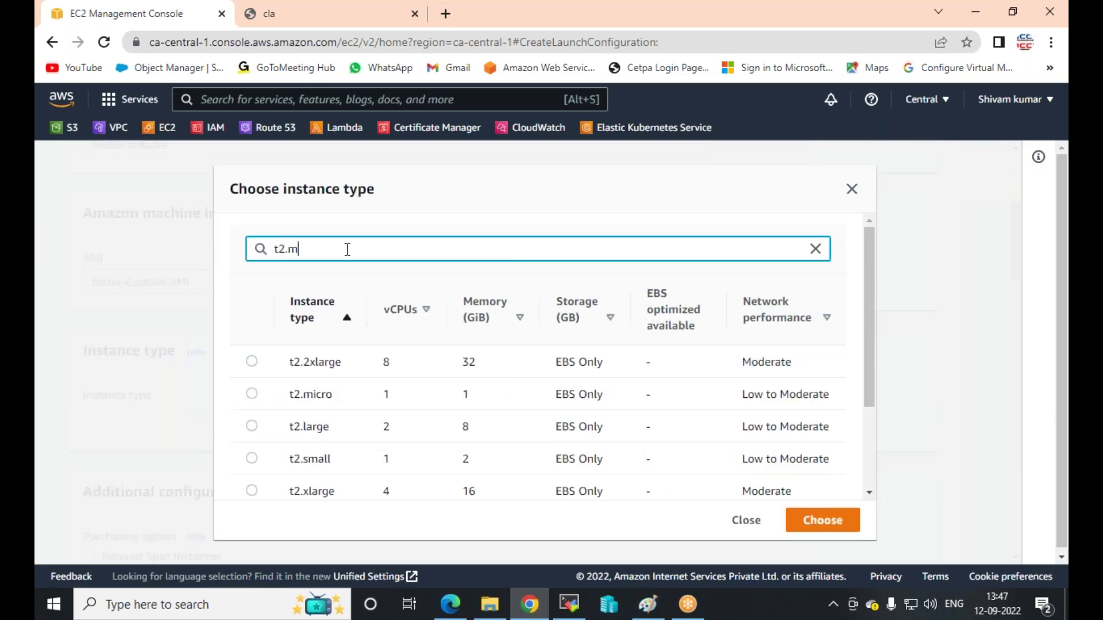
text(icro)
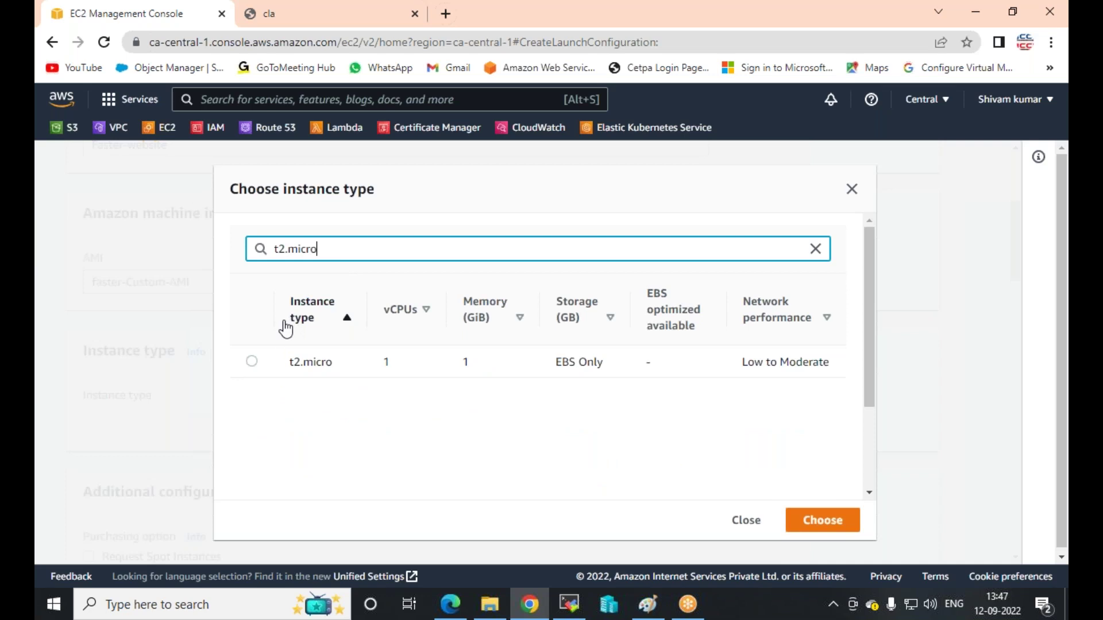
click(251, 361)
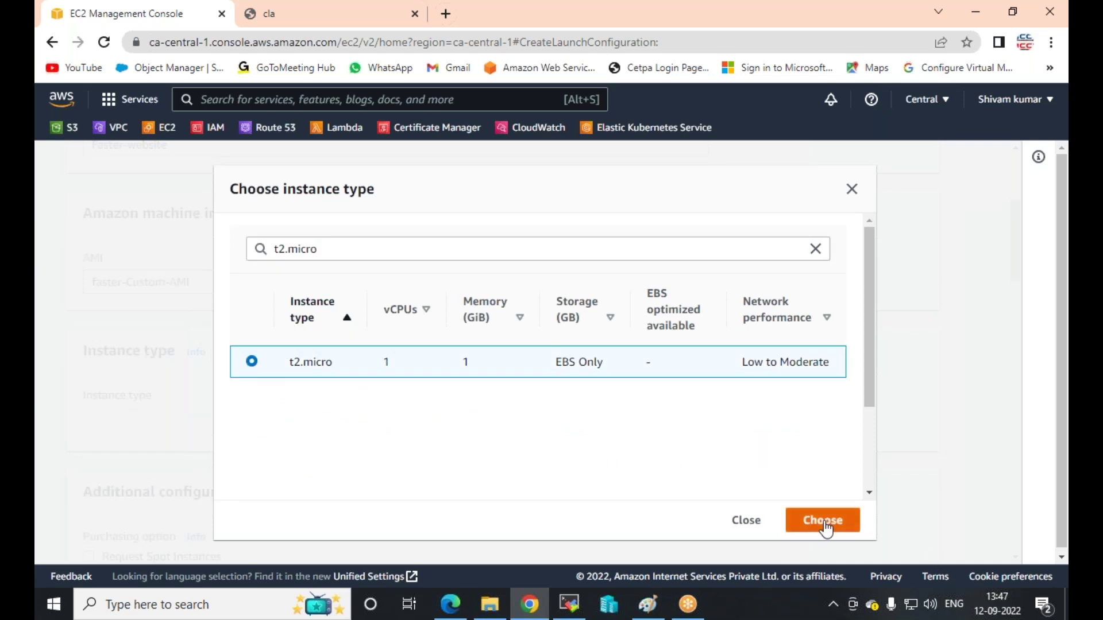
click(850, 528)
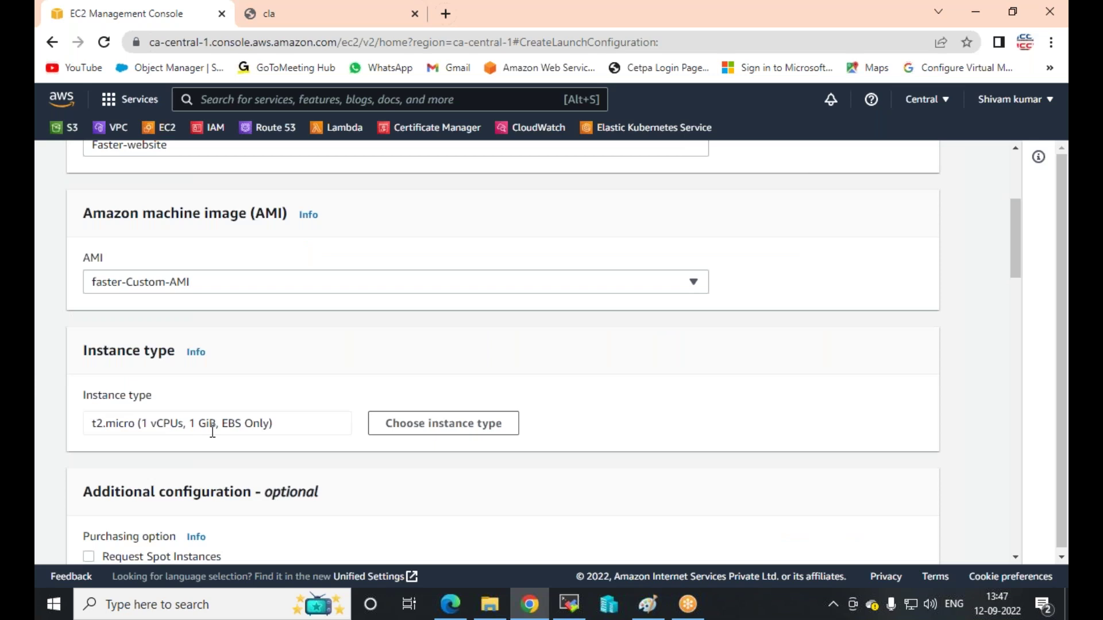
Use the existing security group my-sg.
scroll(227, 409, down, 4)
scroll(226, 408, down, 15)
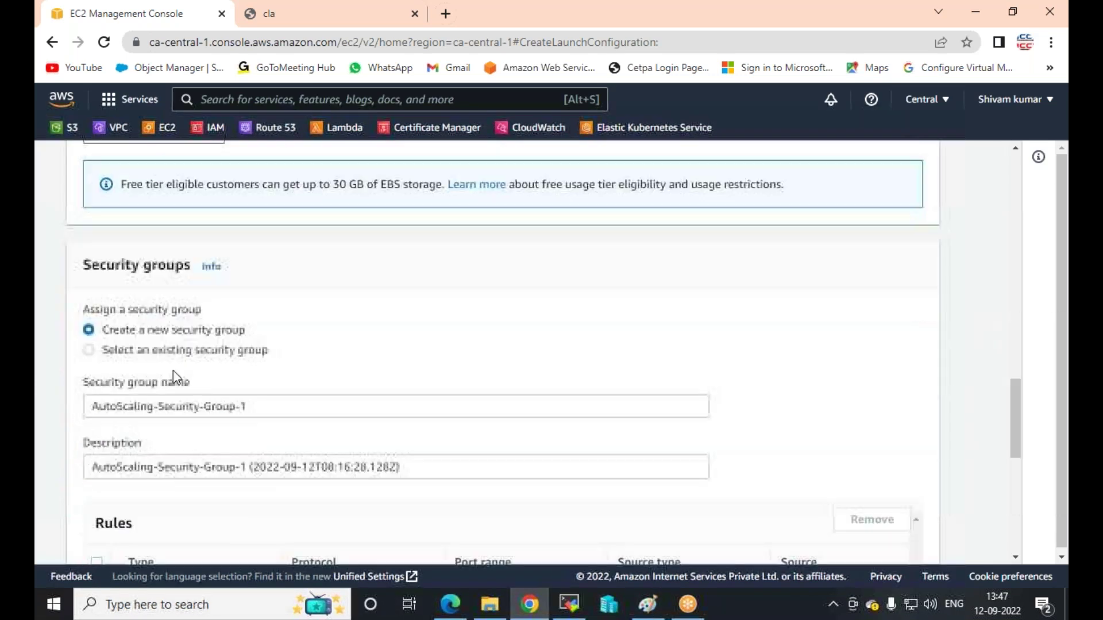
click(112, 351)
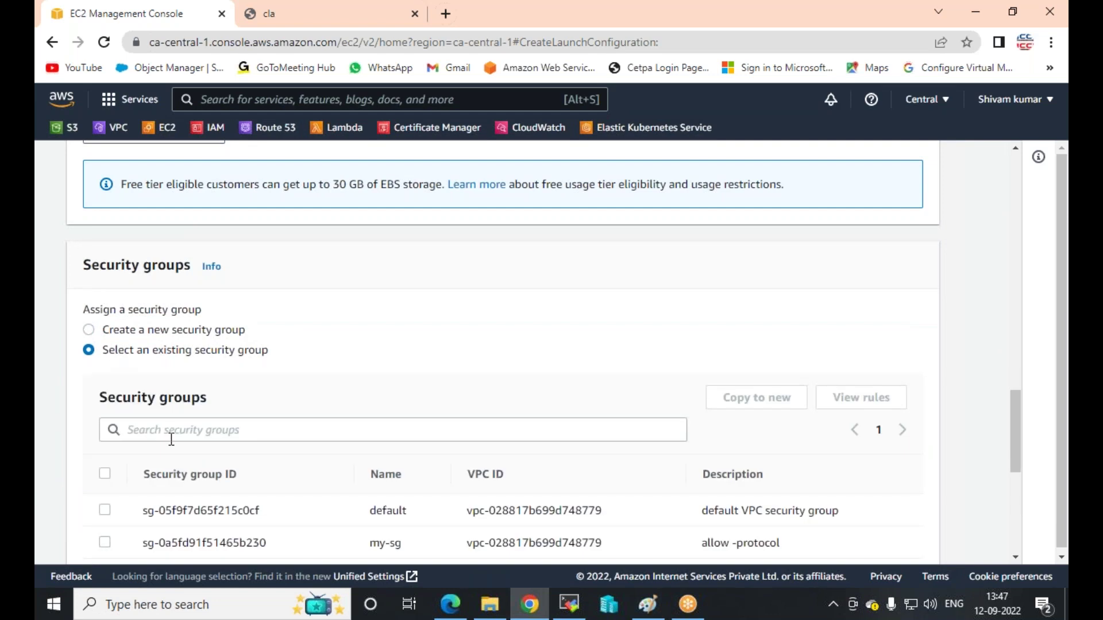
scroll(171, 439, down, 1)
click(105, 461)
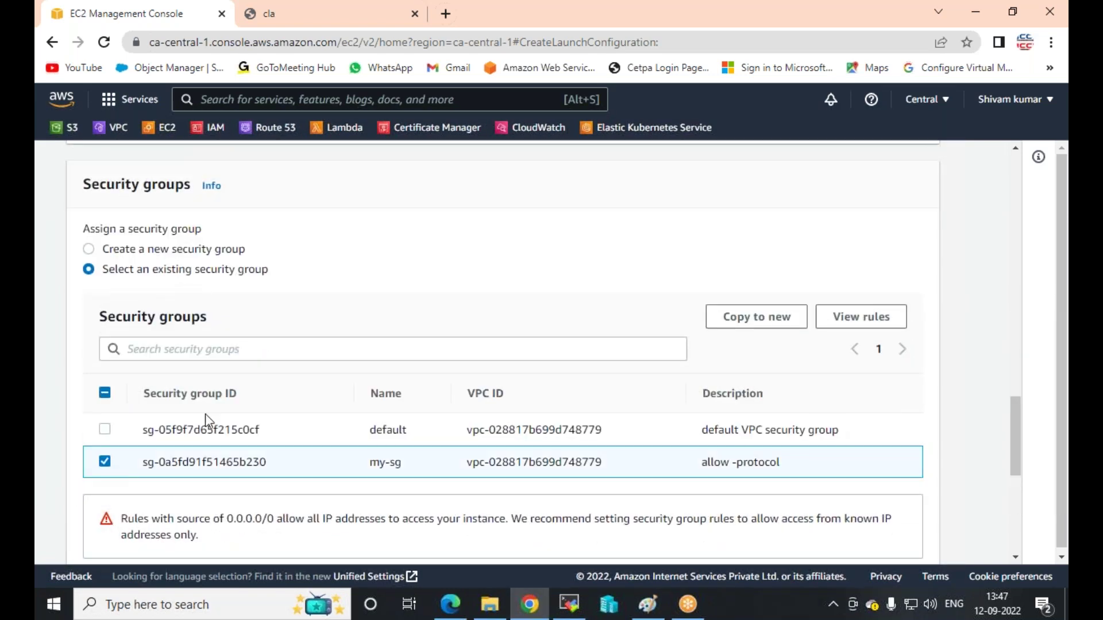
Proceed without a key pair, acknowledge it, and create the Faster-website launch configuration.
scroll(205, 421, down, 3)
scroll(271, 406, down, 1)
click(296, 444)
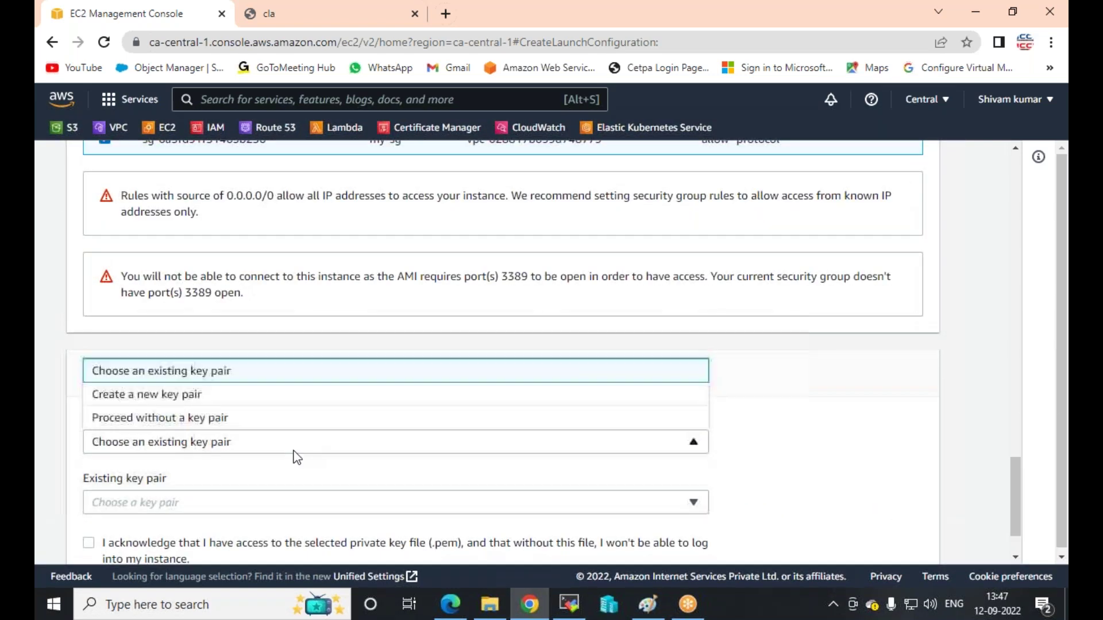
click(183, 418)
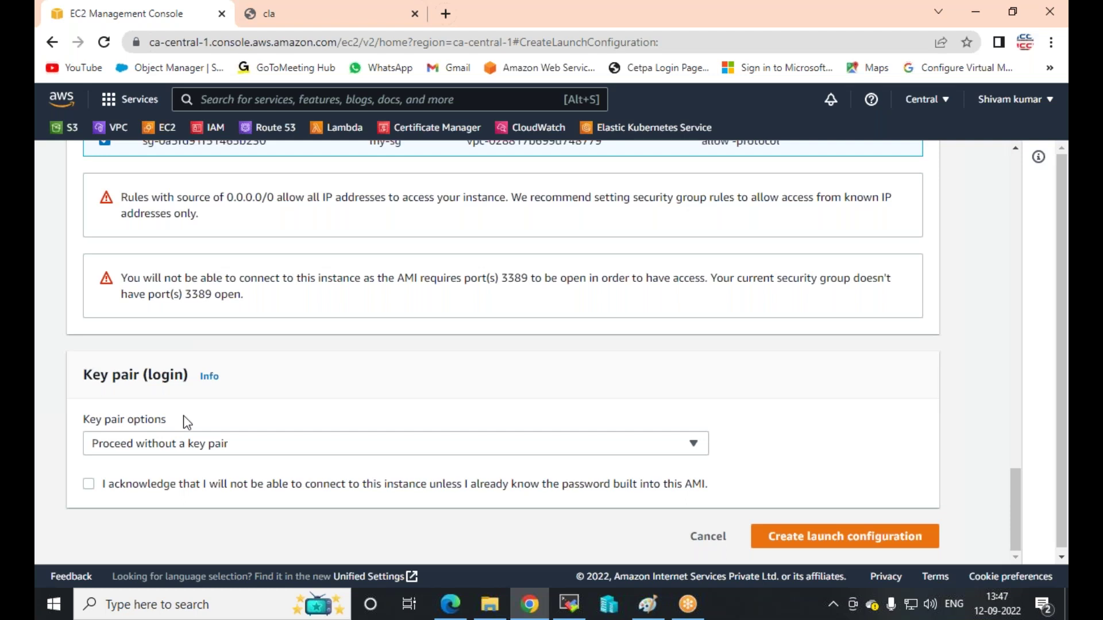
scroll(151, 391, down, 1)
click(89, 481)
click(809, 534)
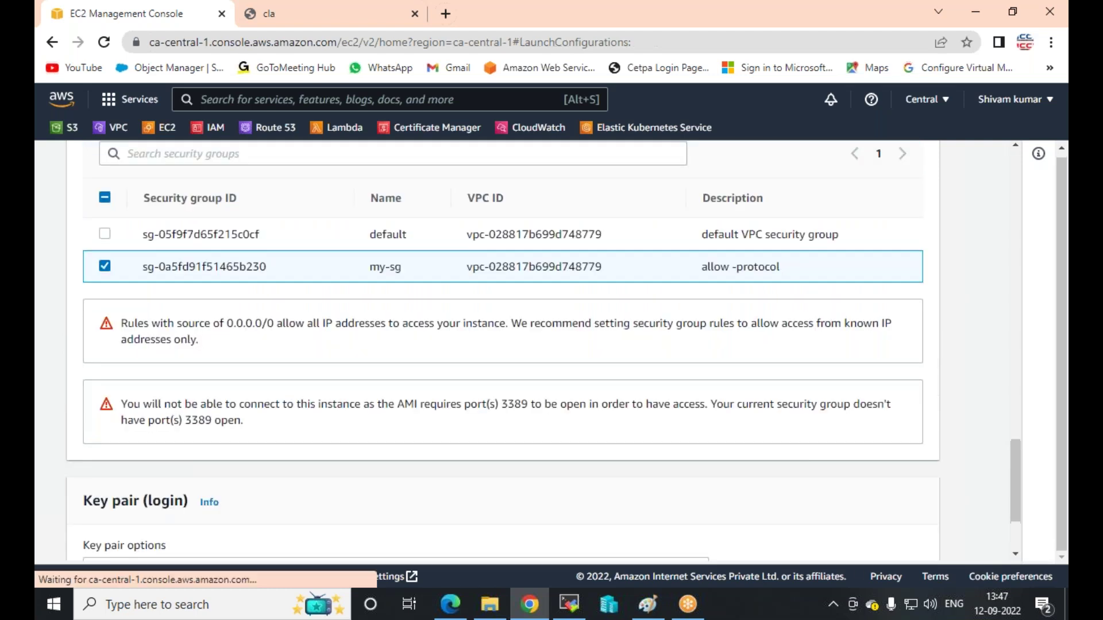
click(664, 283)
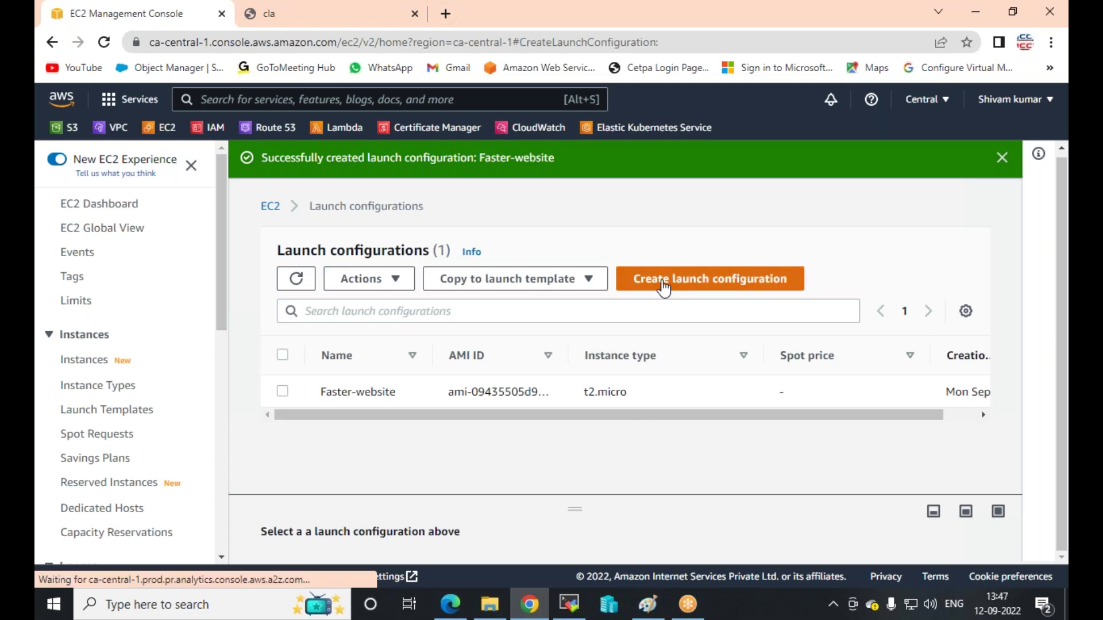
Name the new launch configuration 'Flipcart' and base it on flipcart-ami.
click(405, 386)
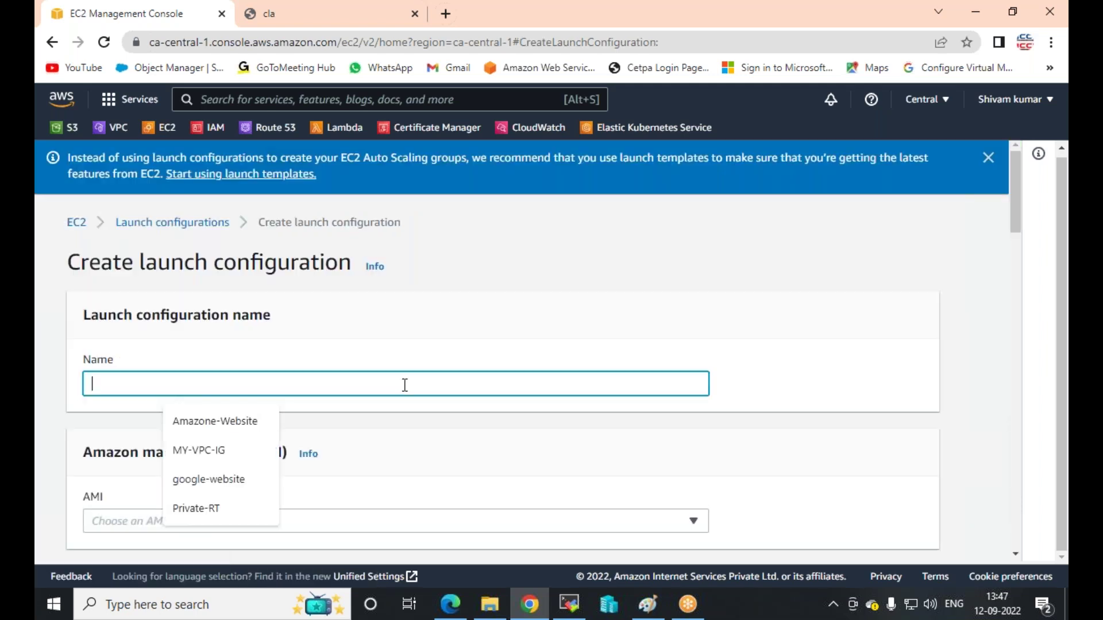
text(Flipcart)
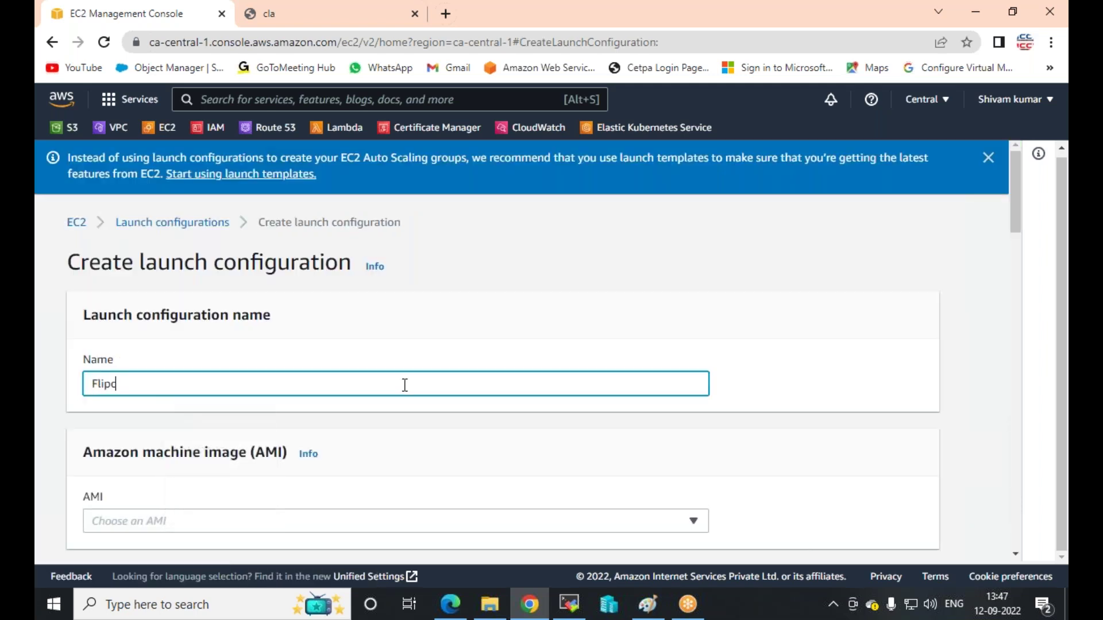
scroll(356, 379, down, 2)
click(315, 367)
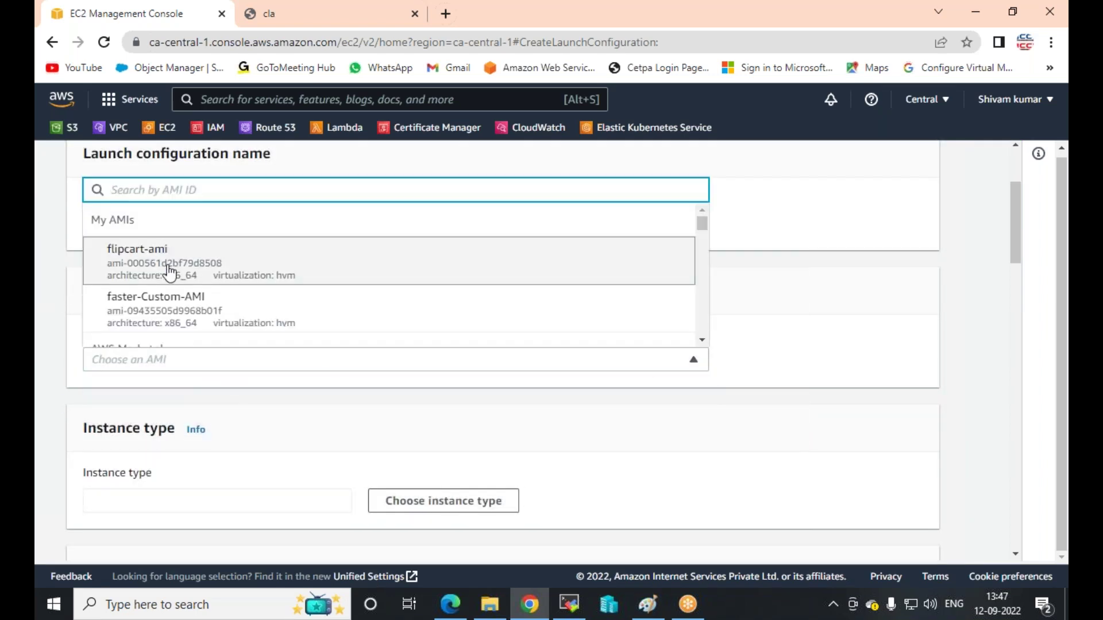
click(164, 265)
scroll(289, 485, down, 4)
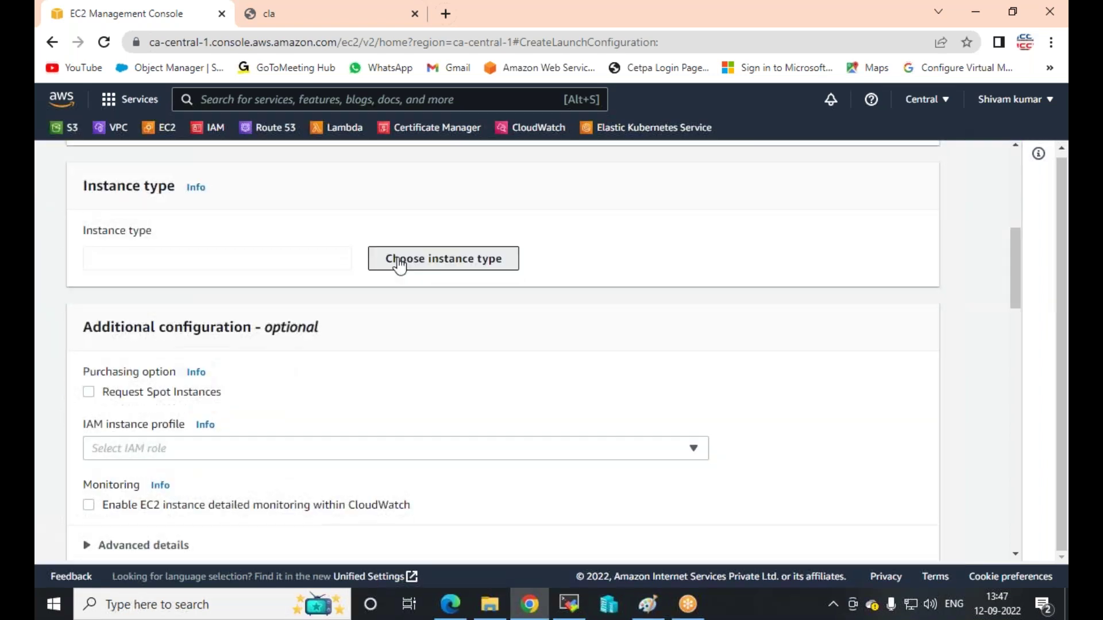
Set the Flipcart instance type to t2.micro.
click(386, 253)
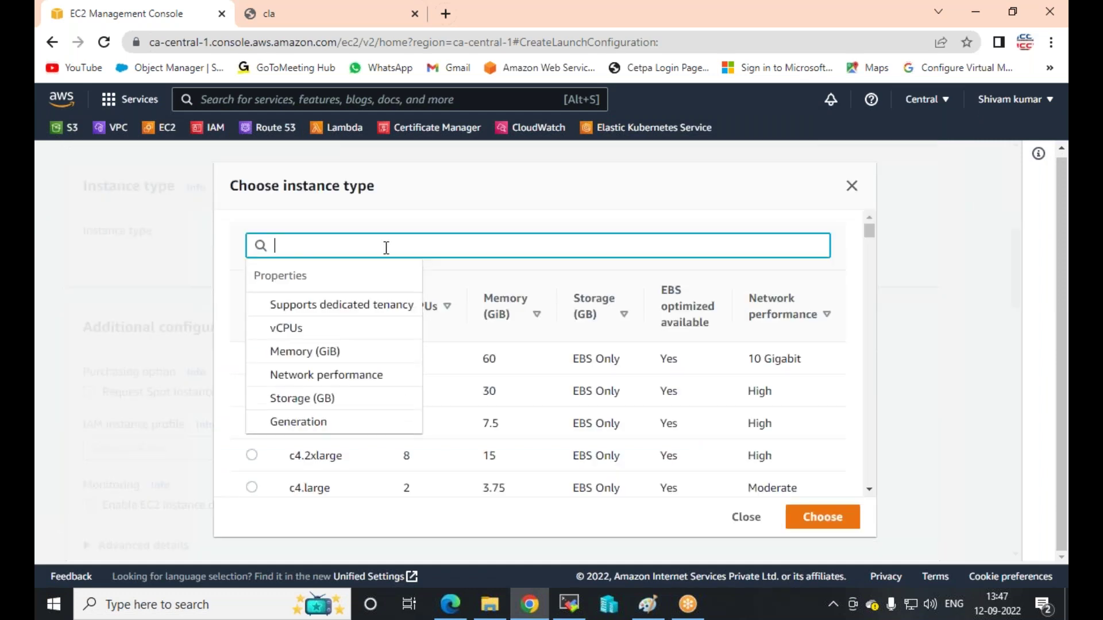
text(t2)
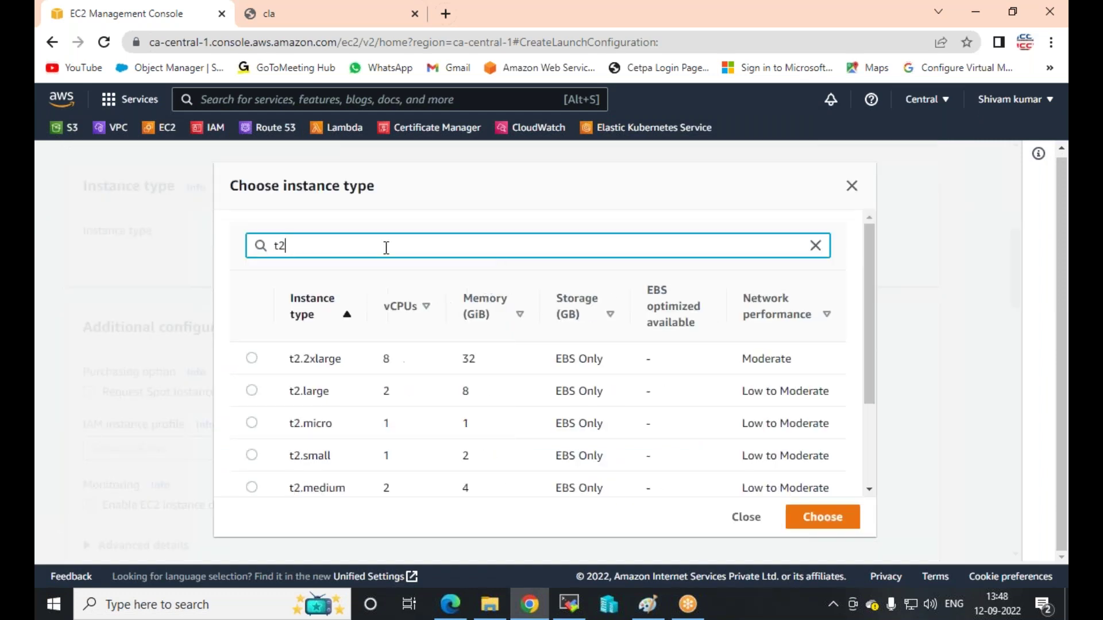
text(.micro)
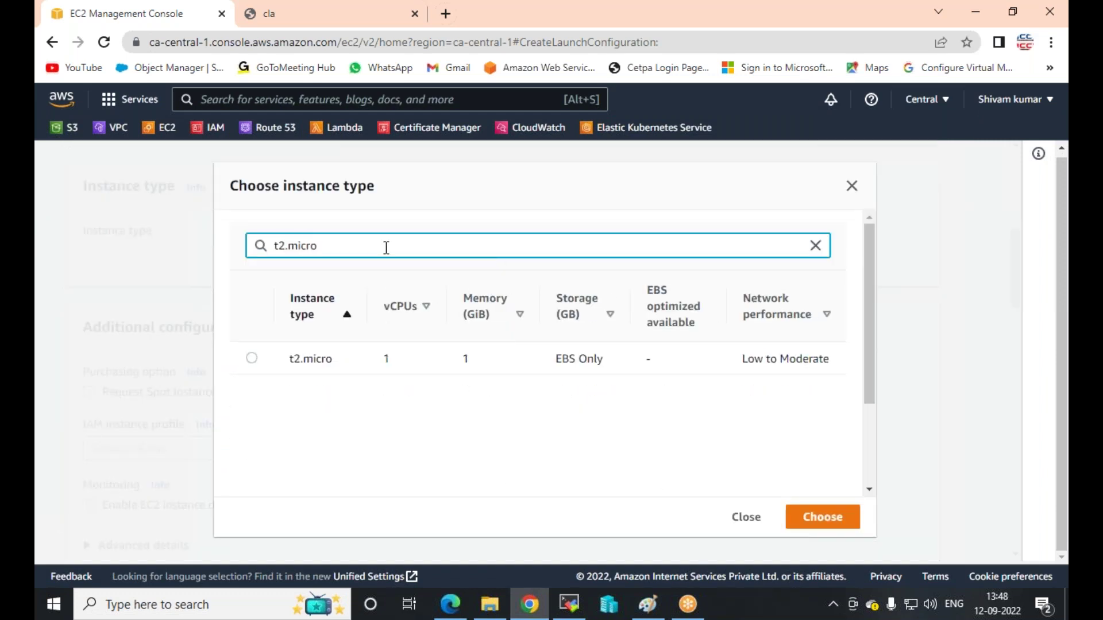
click(252, 359)
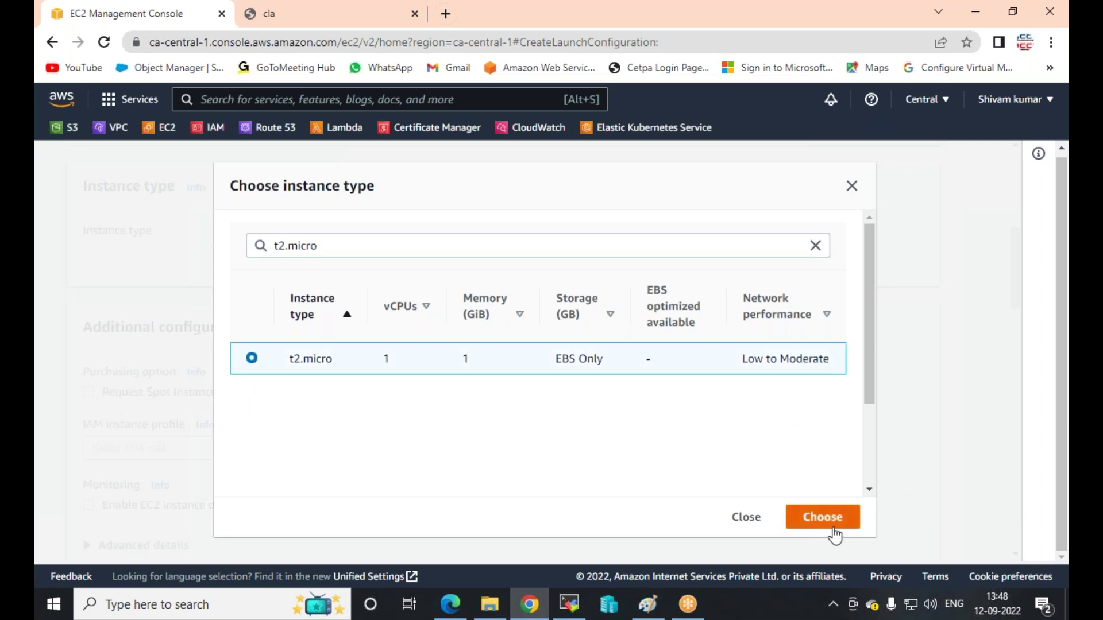
click(830, 517)
Attach the existing security group my-sg.
scroll(283, 402, down, 8)
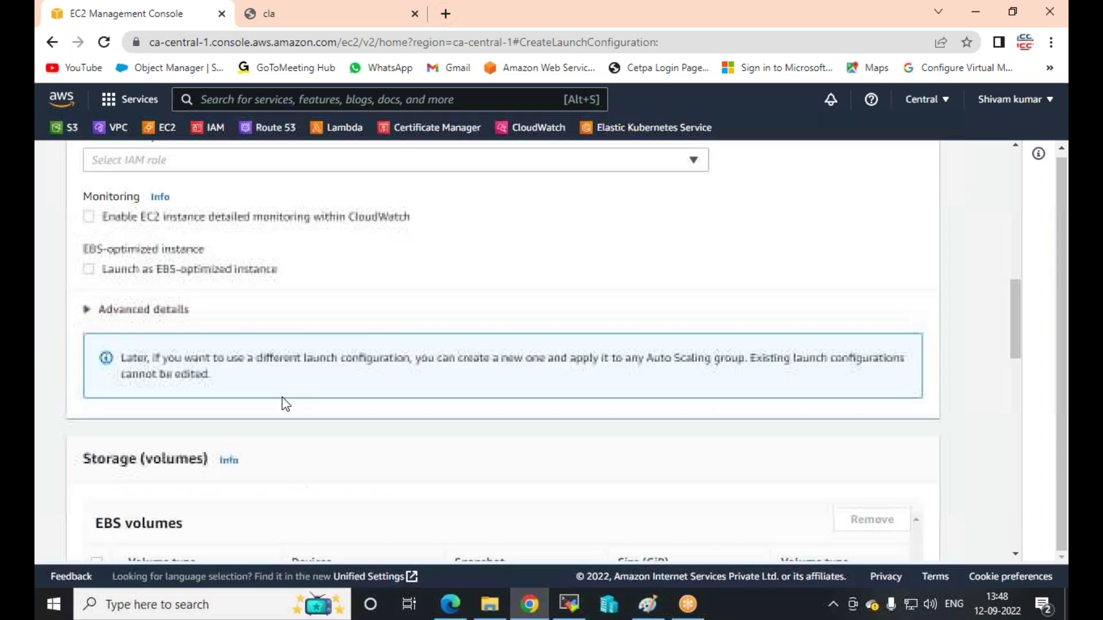
scroll(283, 402, down, 4)
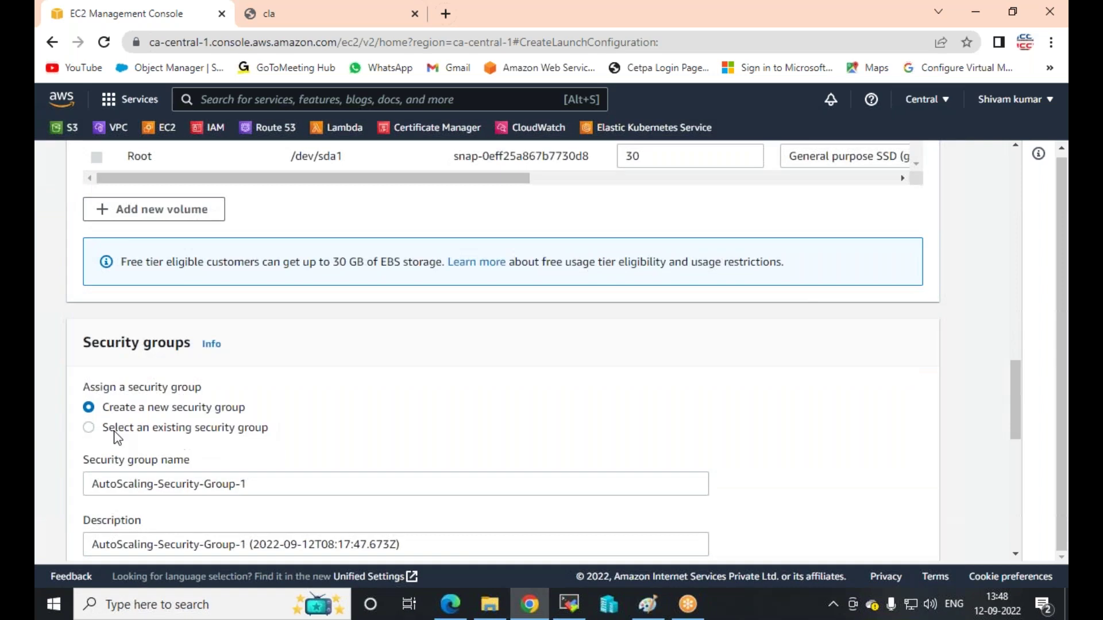
click(89, 427)
scroll(213, 497, down, 3)
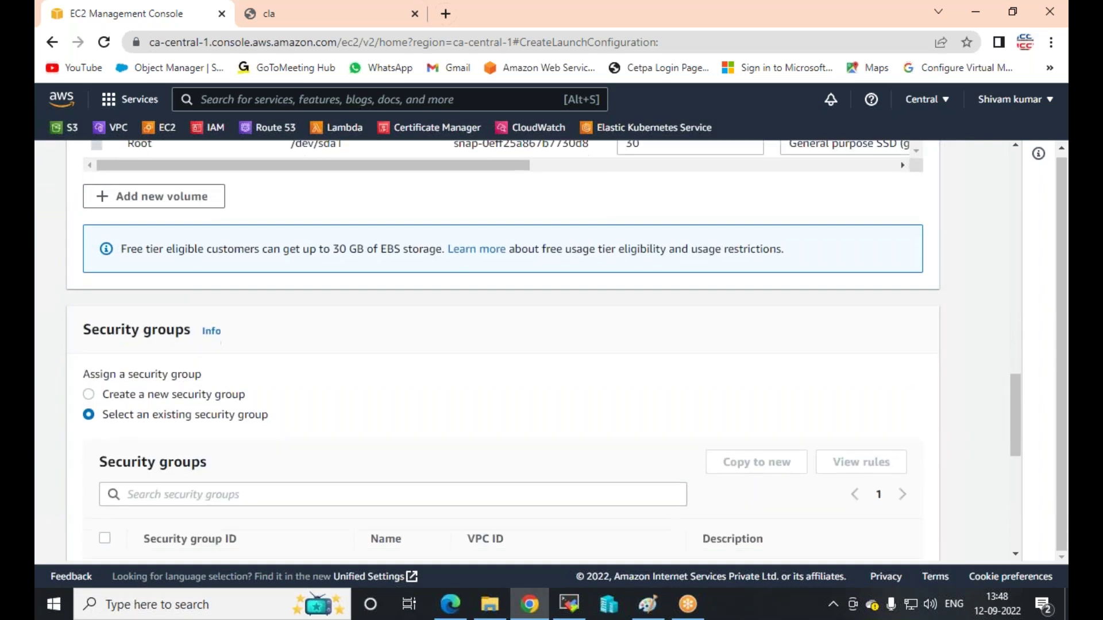
click(105, 464)
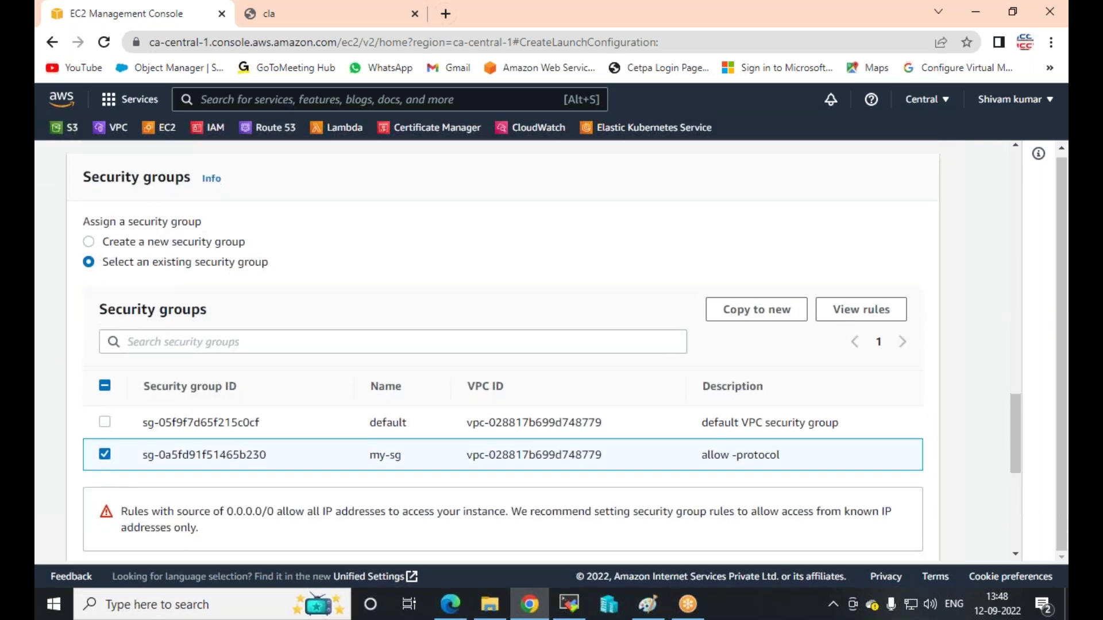
Proceed without a key pair, acknowledge it, and create the Flipcart launch configuration.
scroll(276, 359, down, 6)
click(273, 362)
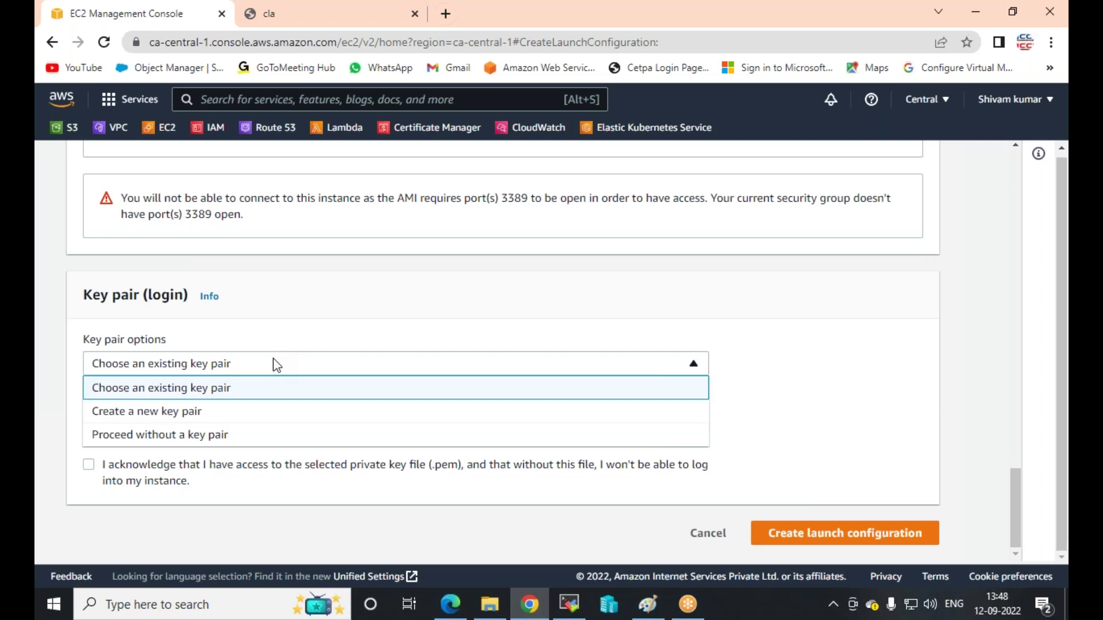
click(207, 435)
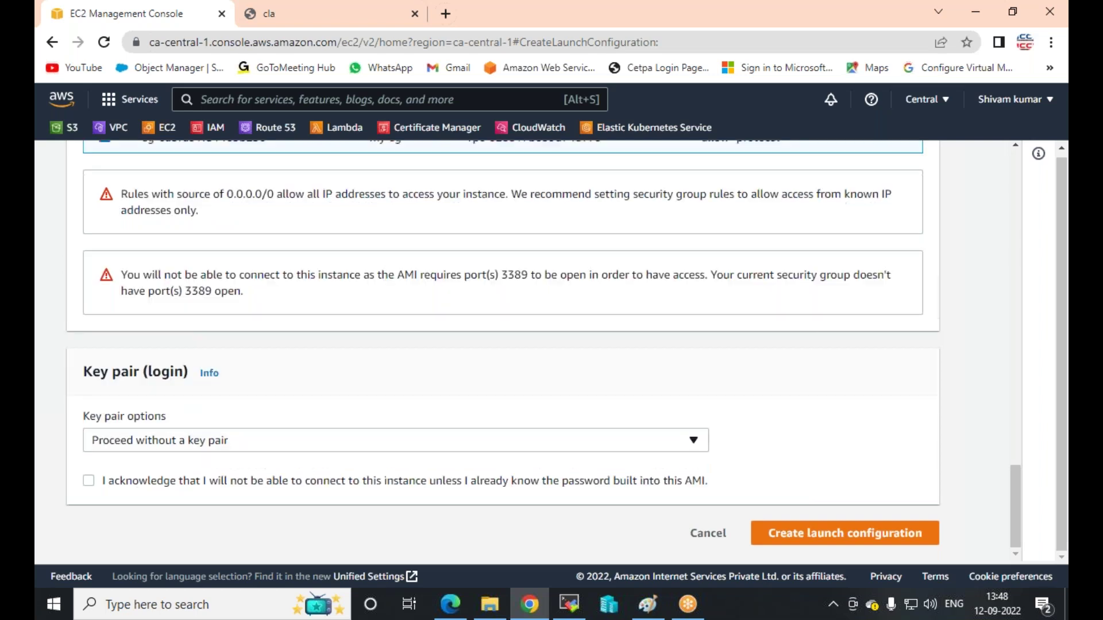
click(94, 480)
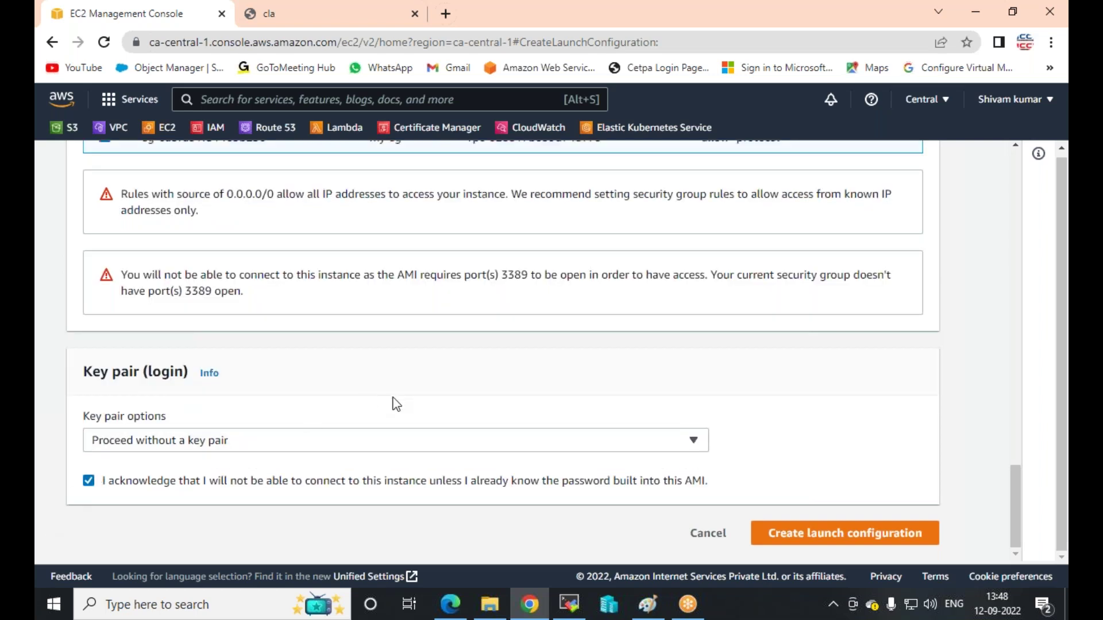
click(878, 538)
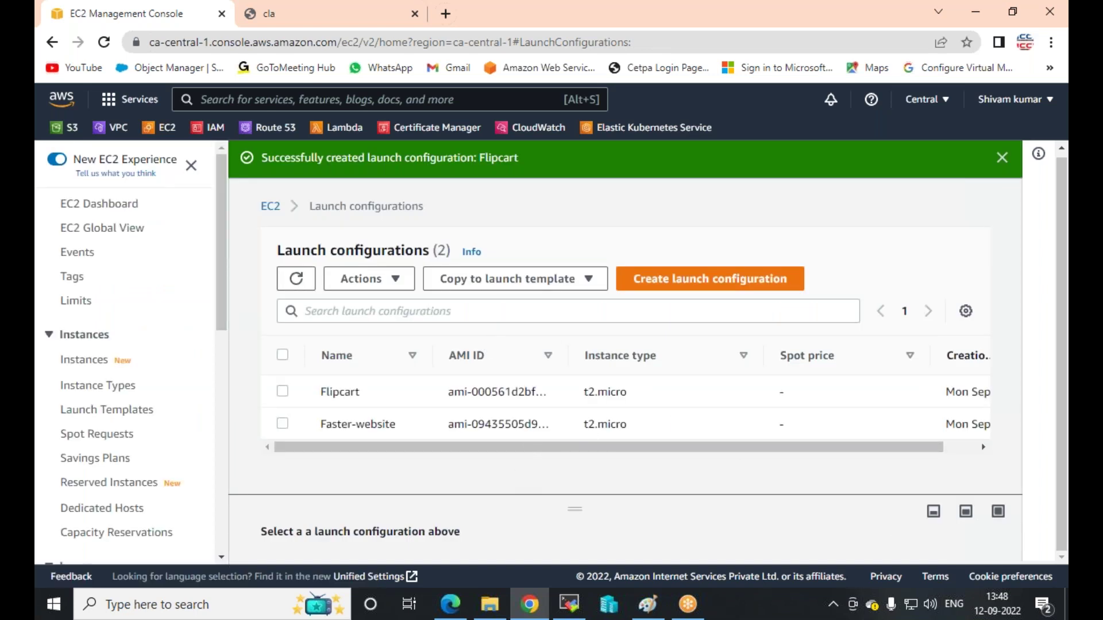
Back in the Paint diagram, draw a text box beside 'in Multi Zone'.
click(568, 605)
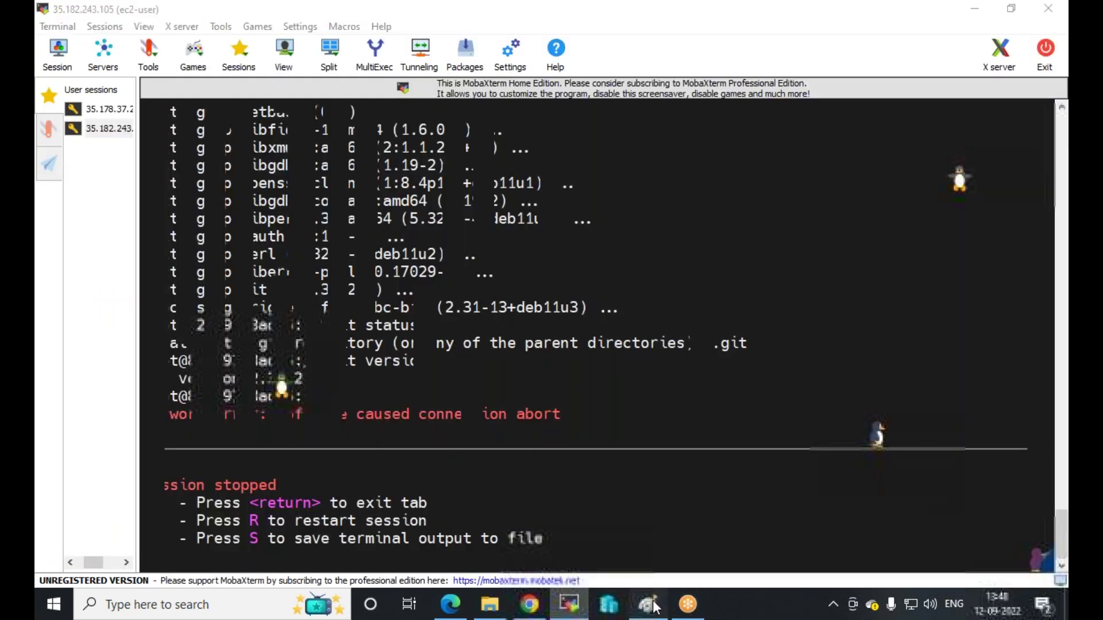
click(647, 604)
drag(808, 141, 958, 164)
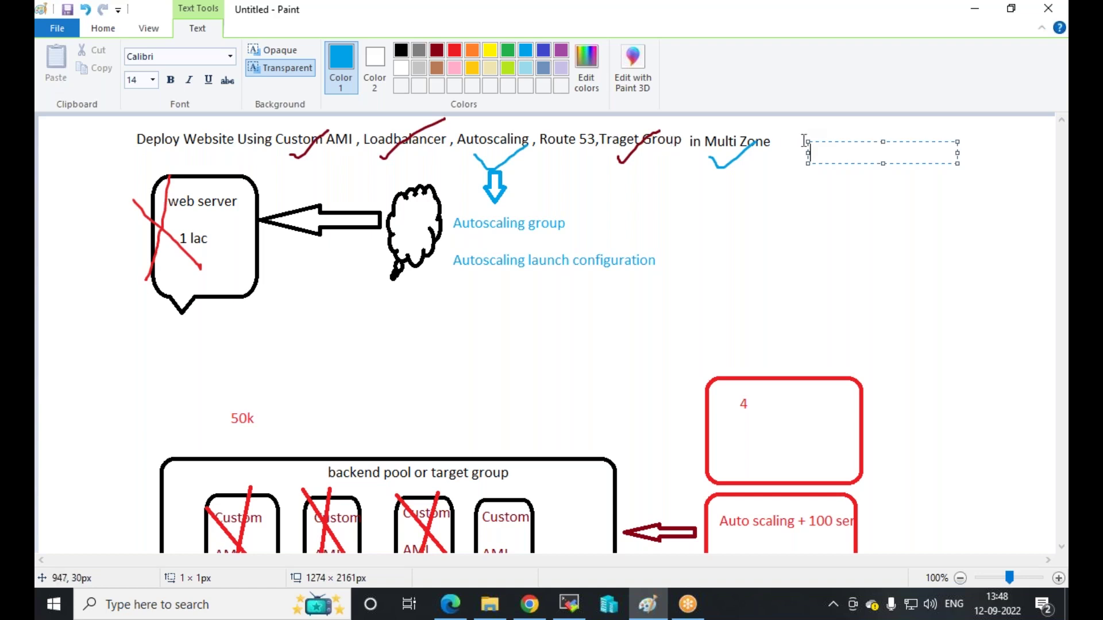
Type 'and SNS' after 'in Multi Zone' in the diagram's heading.
click(783, 142)
text(ans)
key(BackSpace)
key(BackSpace)
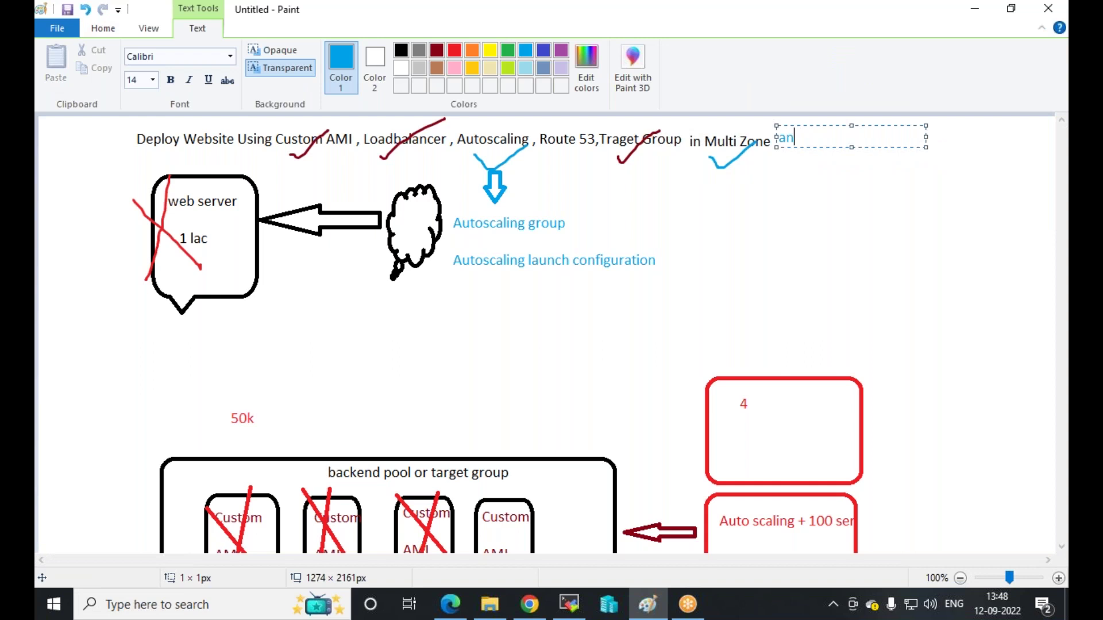
text(d SNS)
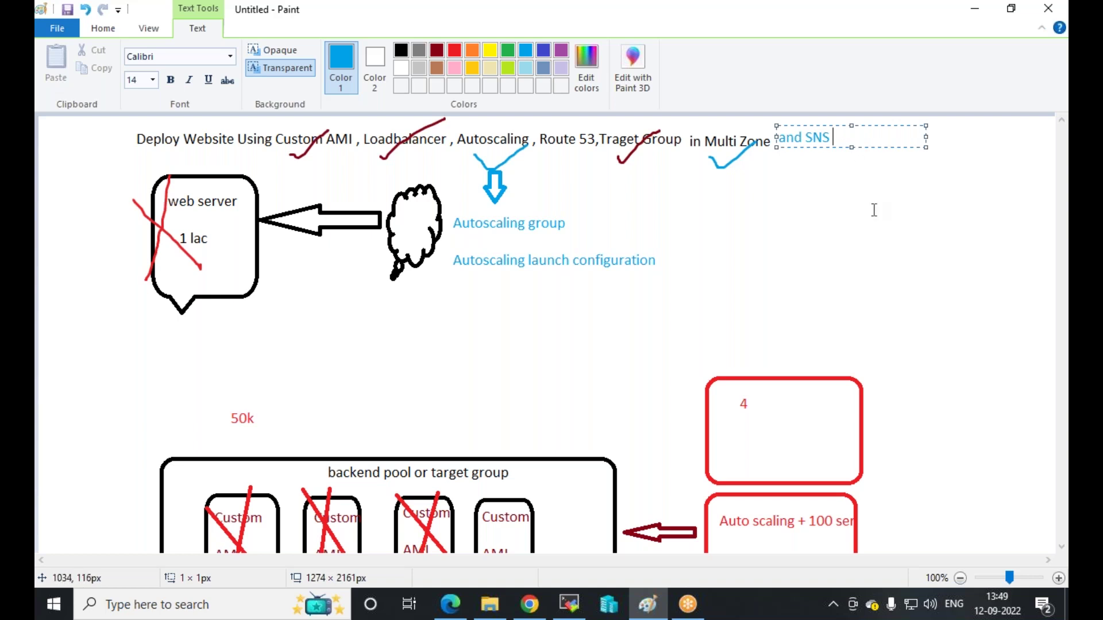
Search 'sns' and open Simple Notification Service in a new browser tab.
click(529, 604)
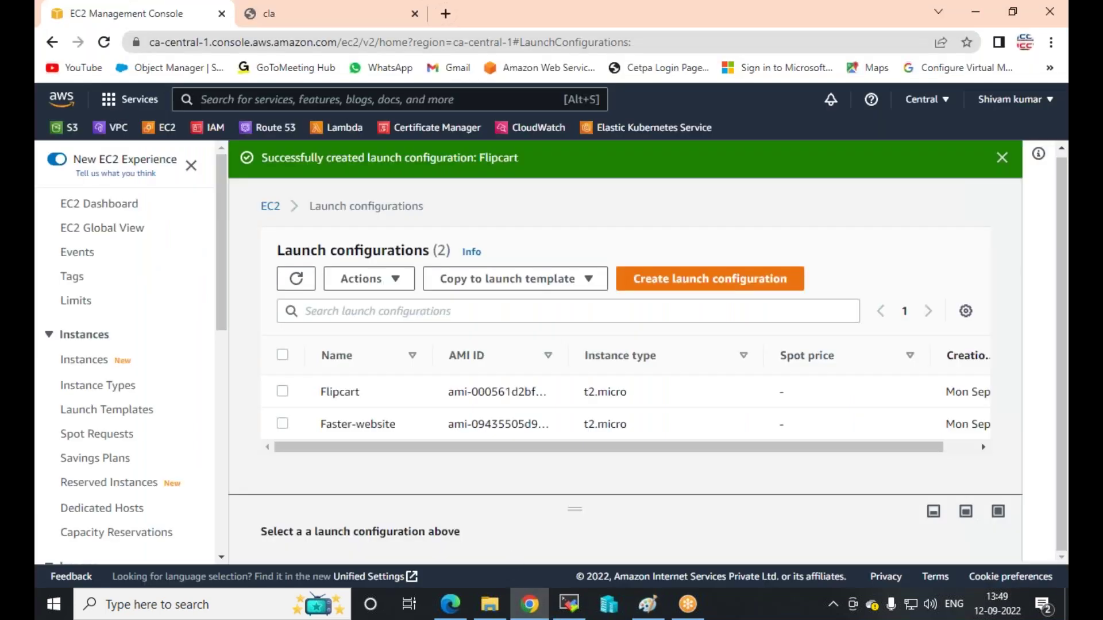
click(266, 93)
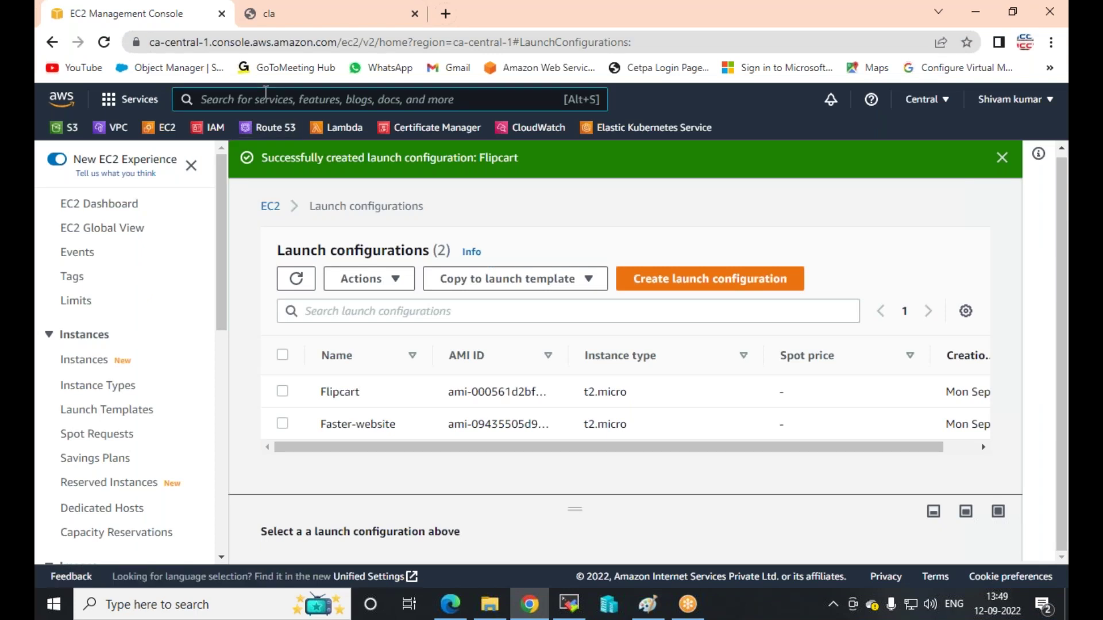
text(sns)
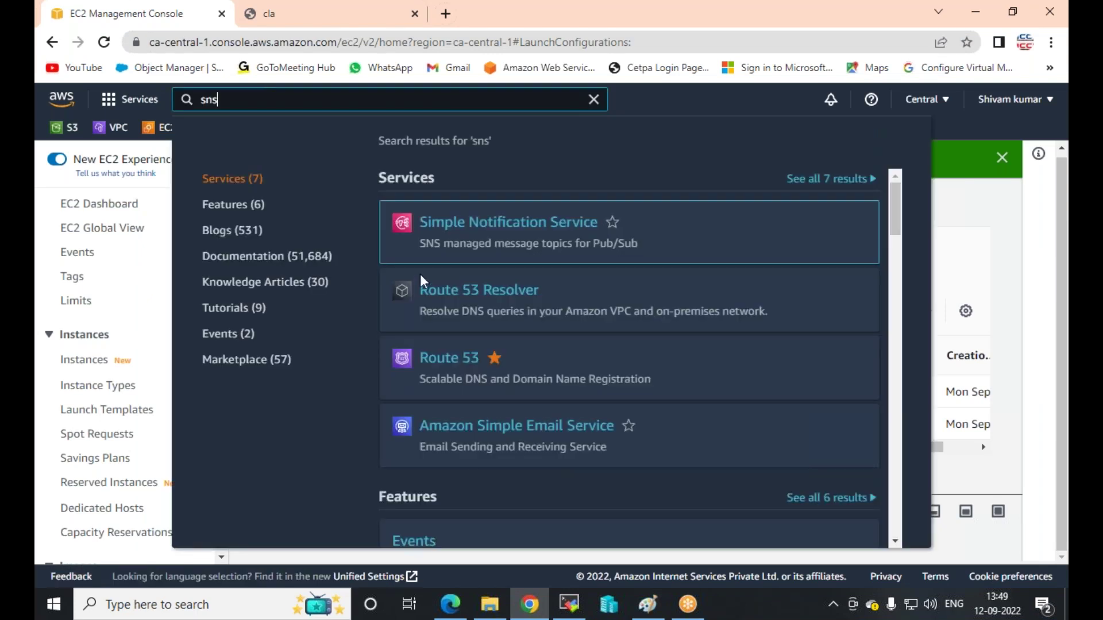
right_click(478, 218)
click(500, 229)
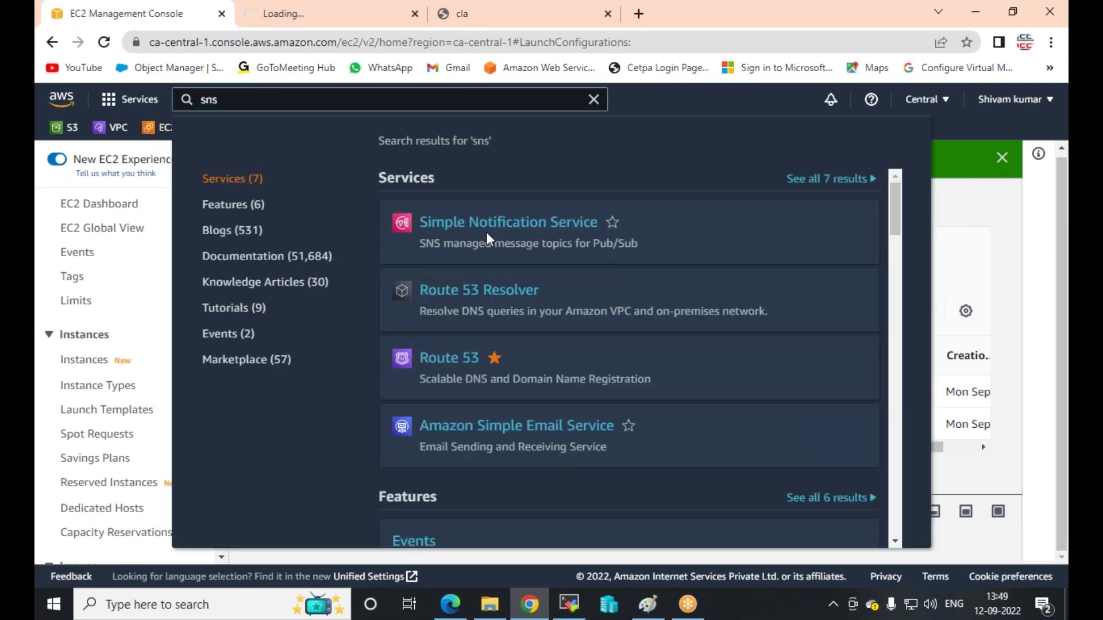
click(326, 17)
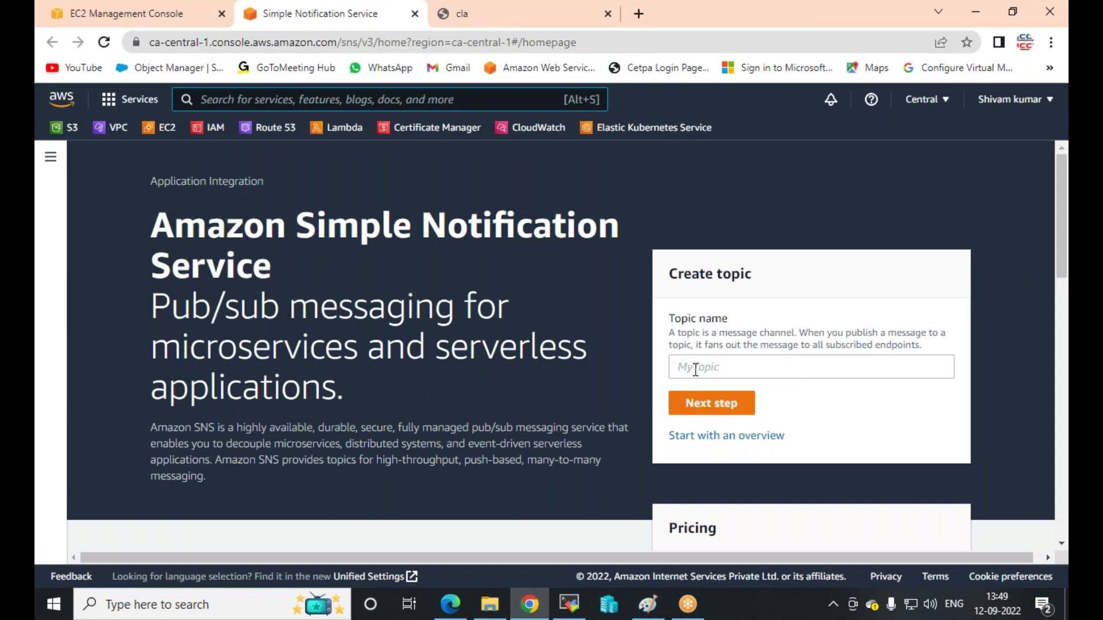
Name the new SNS topic 'myconada-sns' and continue to its settings.
click(694, 369)
text(my)
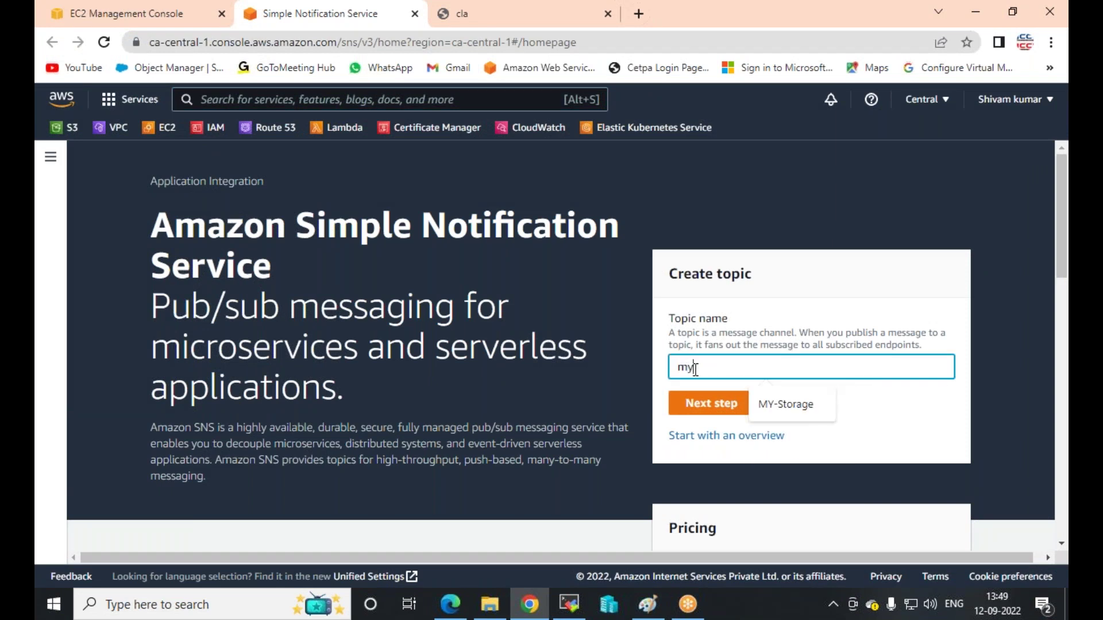
text(project)
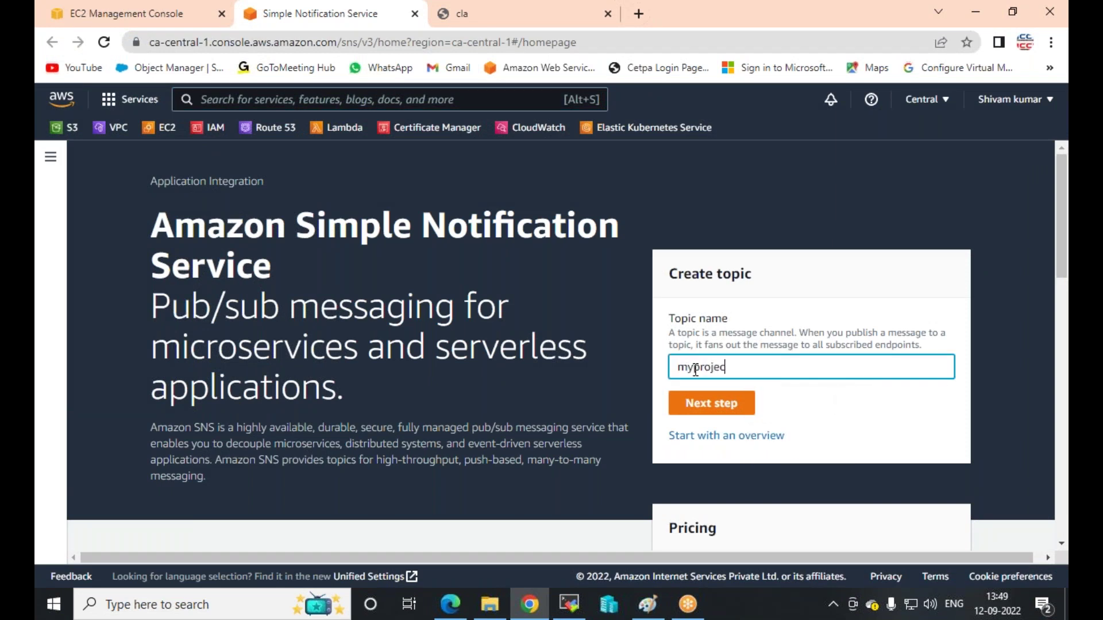
key(BackSpace)
key(BackSpace)
key(BackSpace)
key(BackSpace)
key(BackSpace)
key(BackSpace)
key(BackSpace)
key(BackSpace)
key(BackSpace)
text(myt)
text(anada)
text(sns)
key(Left)
key(Left)
key(Left)
text(-)
click(714, 407)
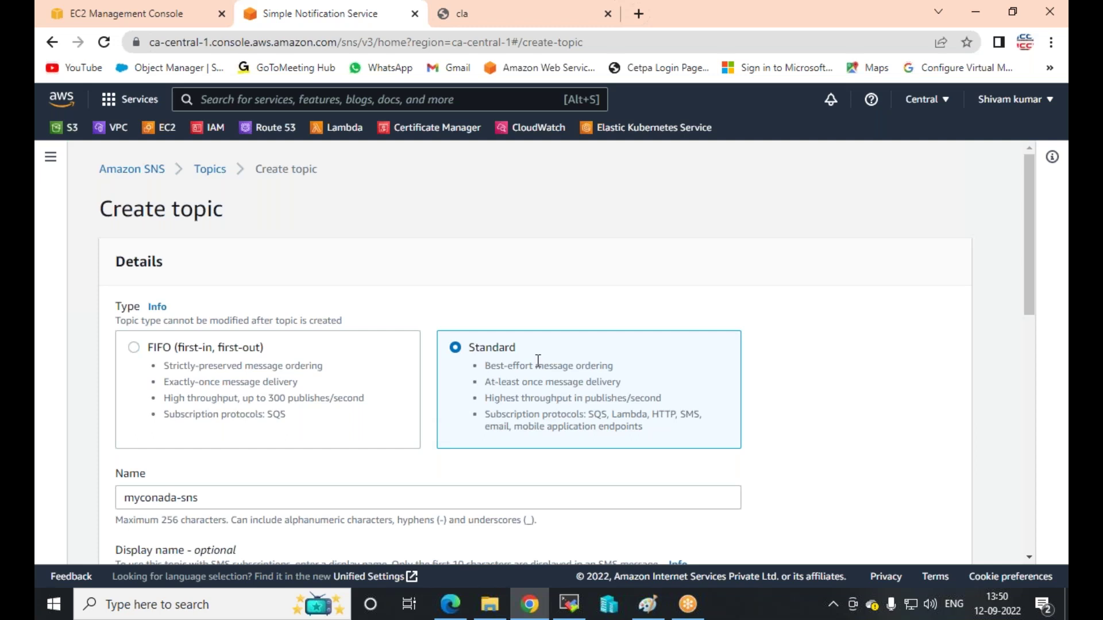
Set the topic's display name to 'canada-Alart'.
scroll(538, 360, down, 3)
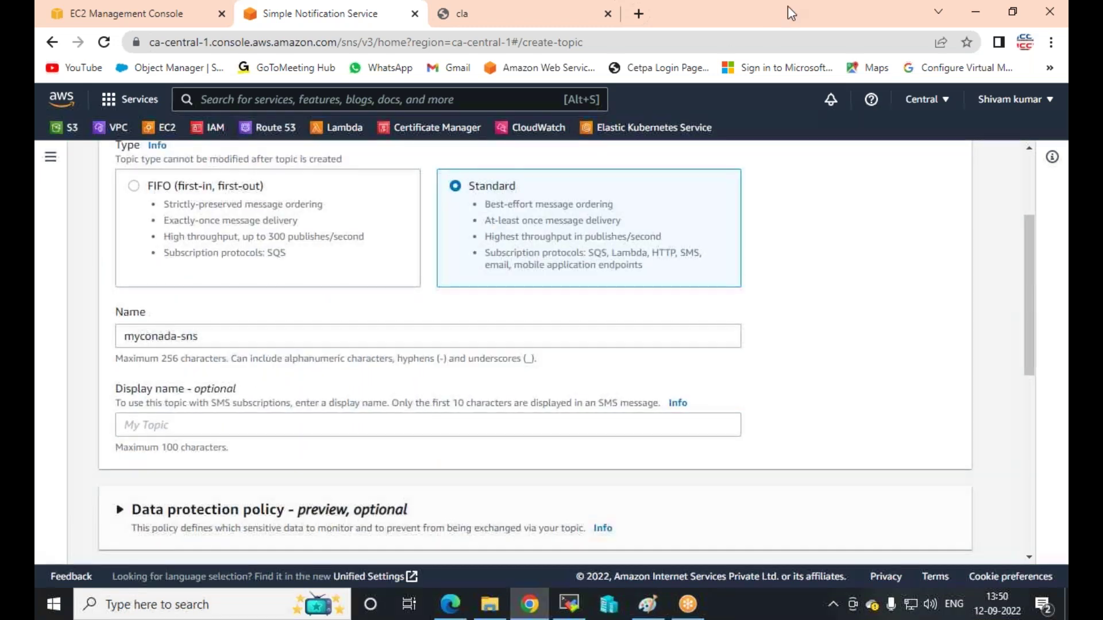
click(155, 427)
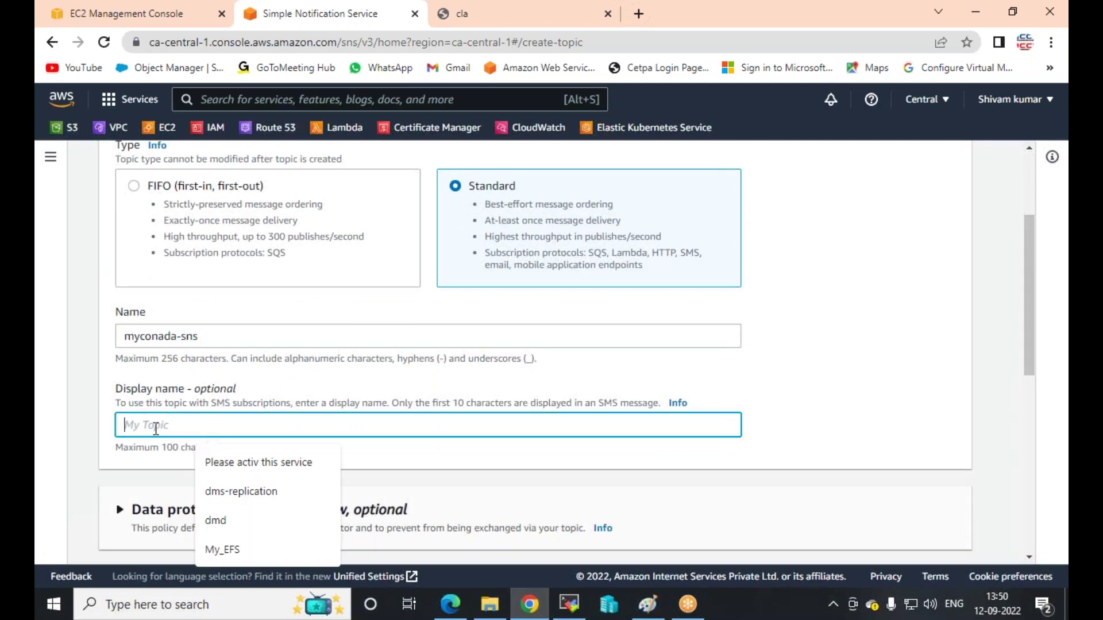
text(m)
key(BackSpace)
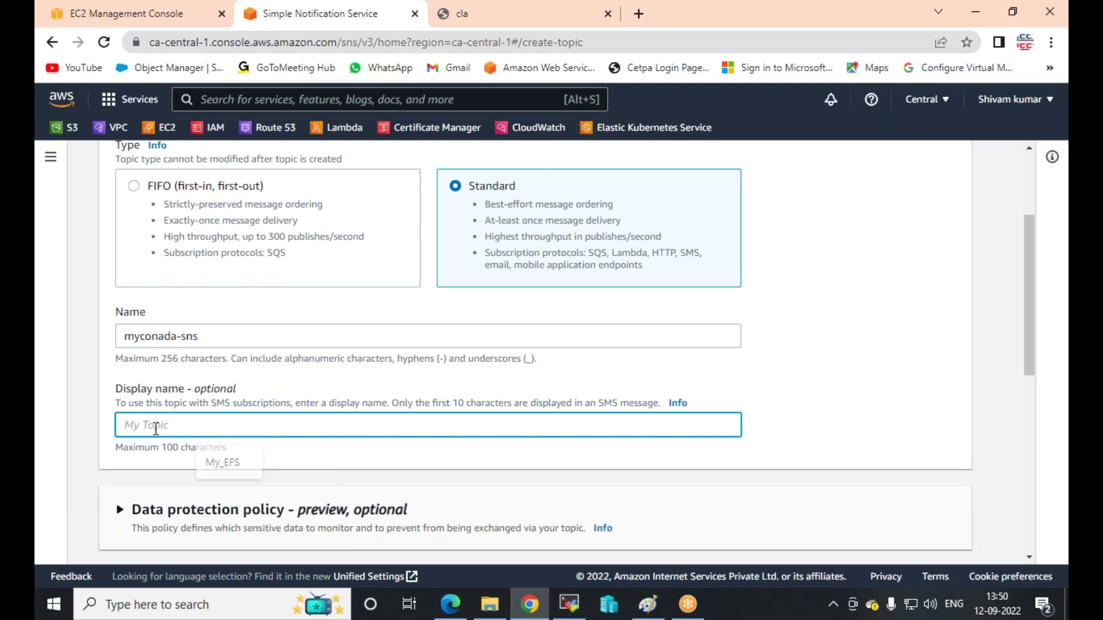
text(canada-Al)
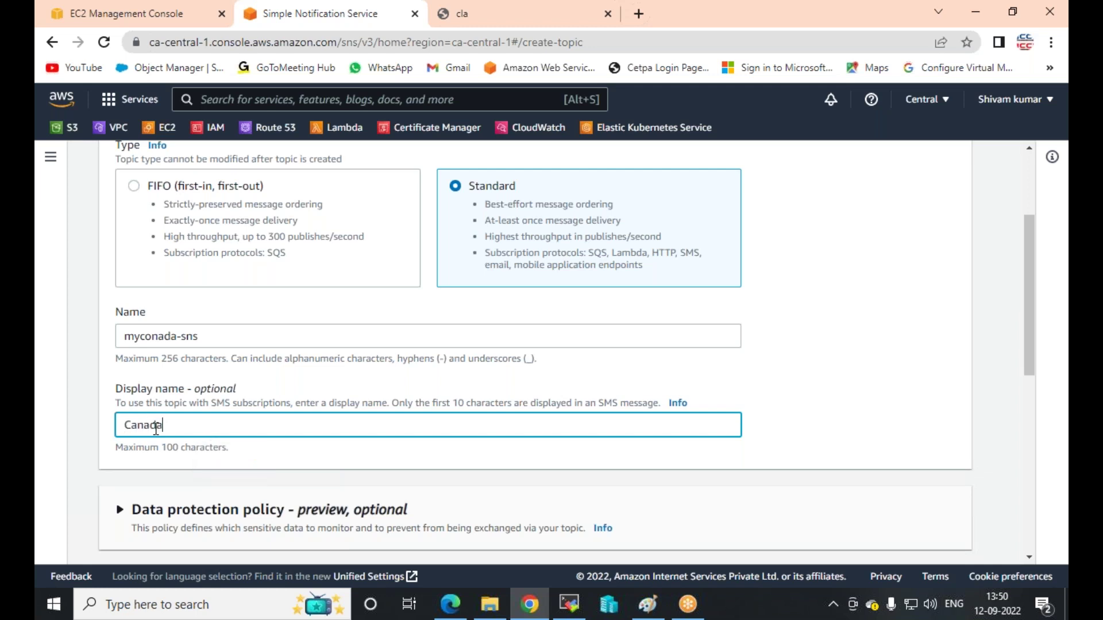
text(art)
Allow everyone to publish and subscribe in the access policy, then create the topic.
scroll(525, 374, down, 4)
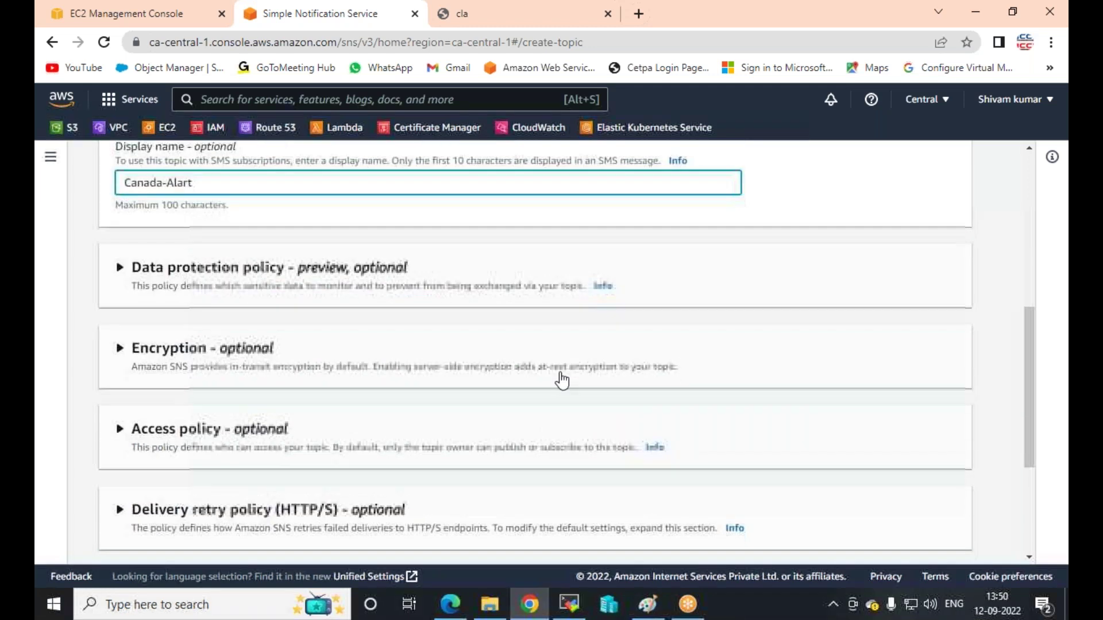
click(118, 431)
scroll(307, 401, down, 4)
click(148, 414)
scroll(175, 491, down, 2)
click(320, 462)
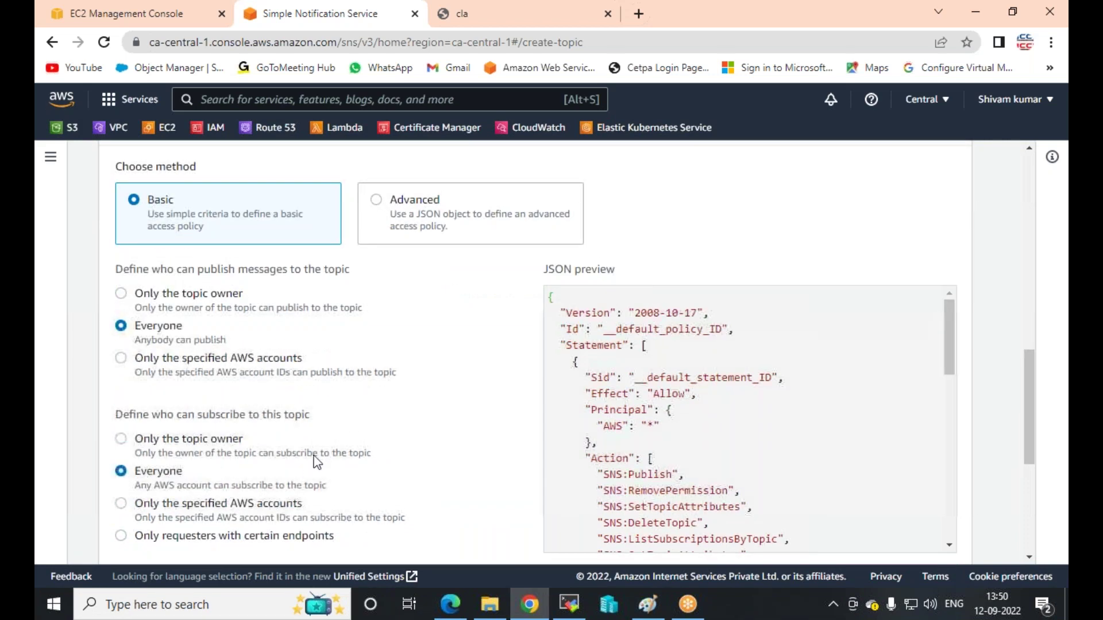
scroll(377, 446, down, 5)
click(907, 535)
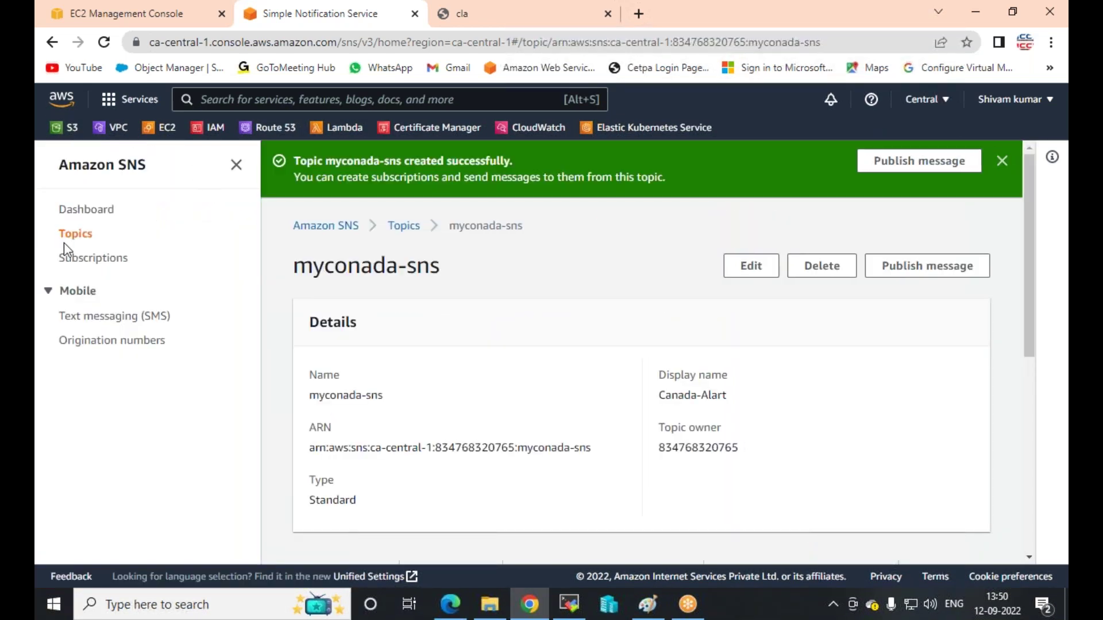
click(70, 235)
Start a subscription for the myconada-sns topic ARN using the Email protocol.
click(90, 265)
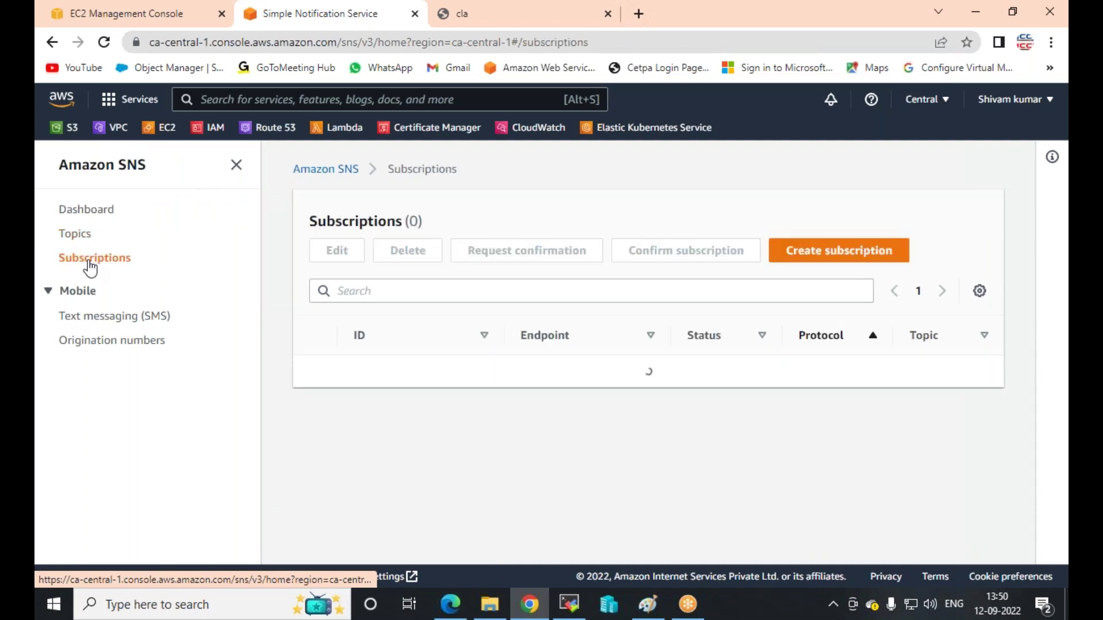
click(844, 251)
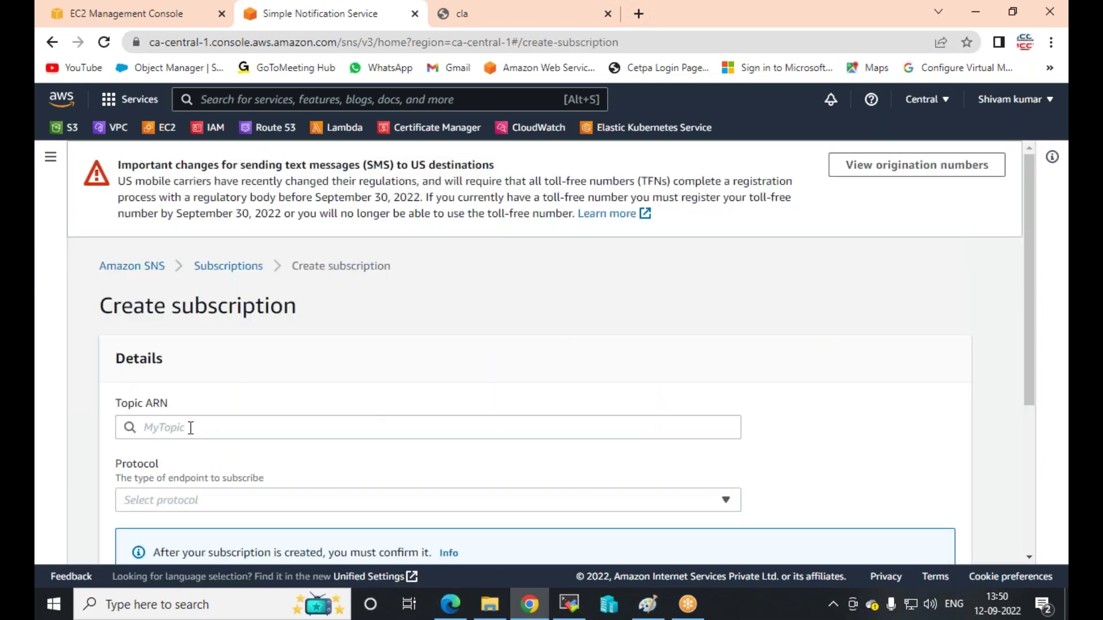
click(190, 428)
click(377, 457)
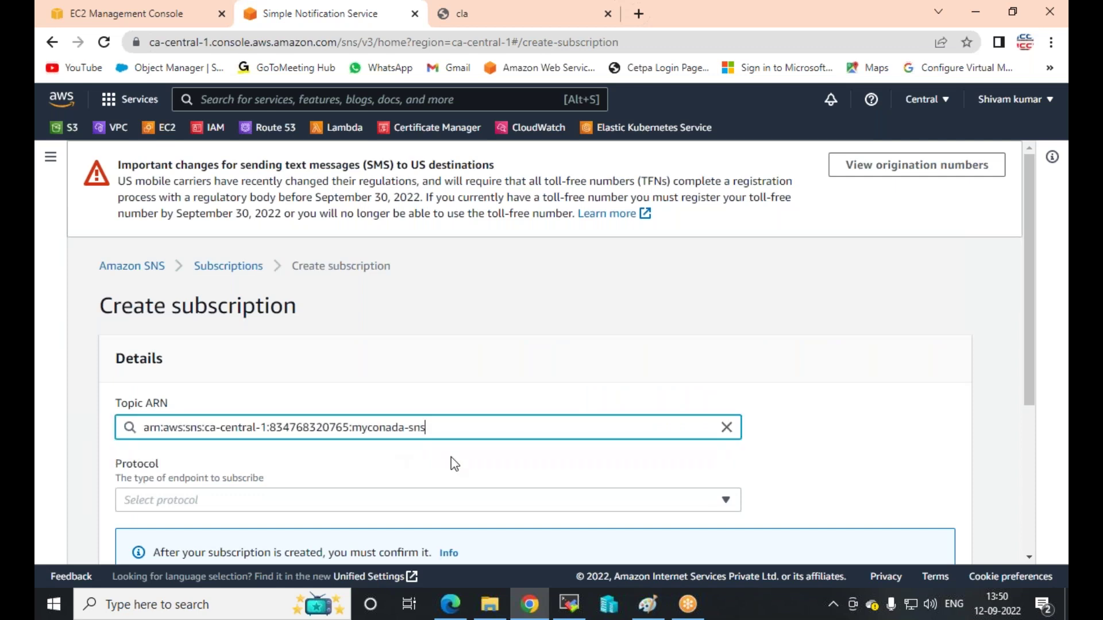
click(170, 424)
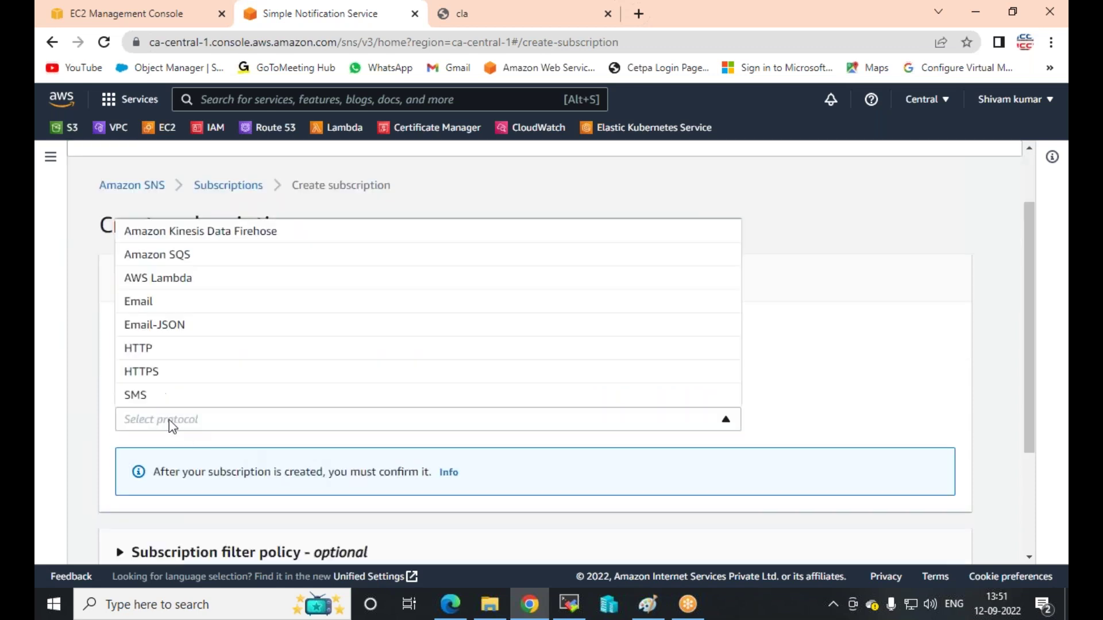
click(162, 303)
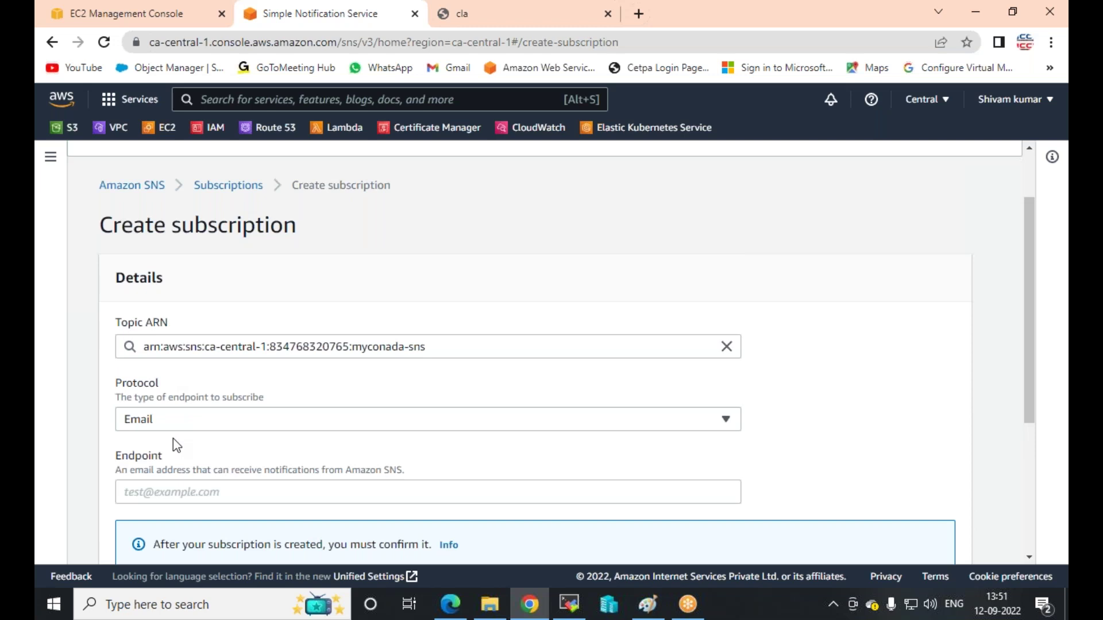
Enter the endpoint email address and create the subscription.
click(165, 489)
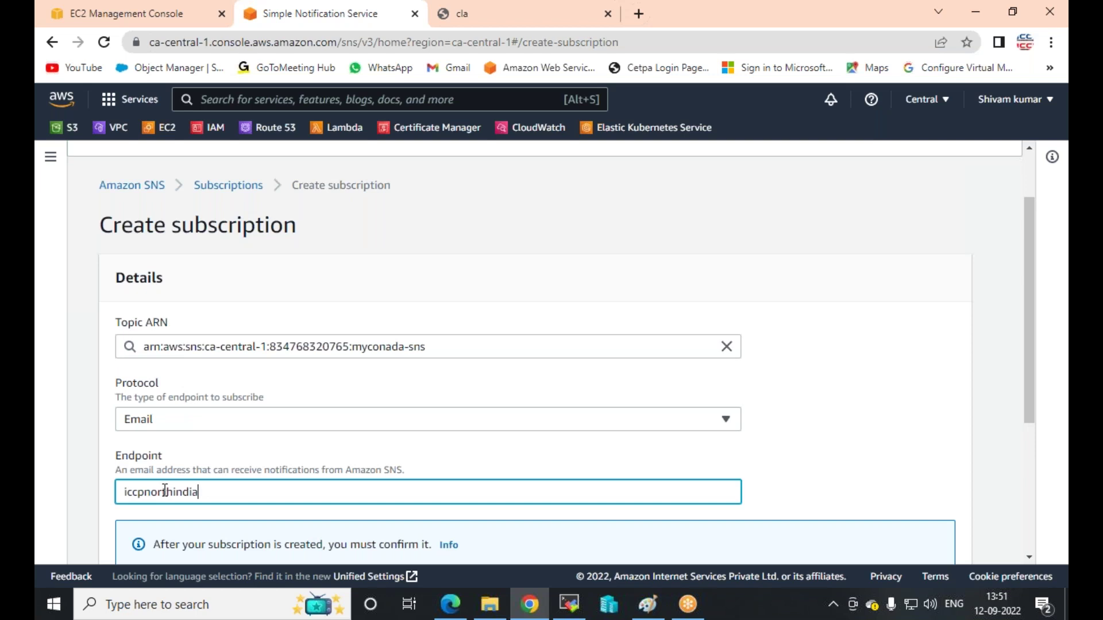
scroll(340, 483, down, 4)
click(918, 543)
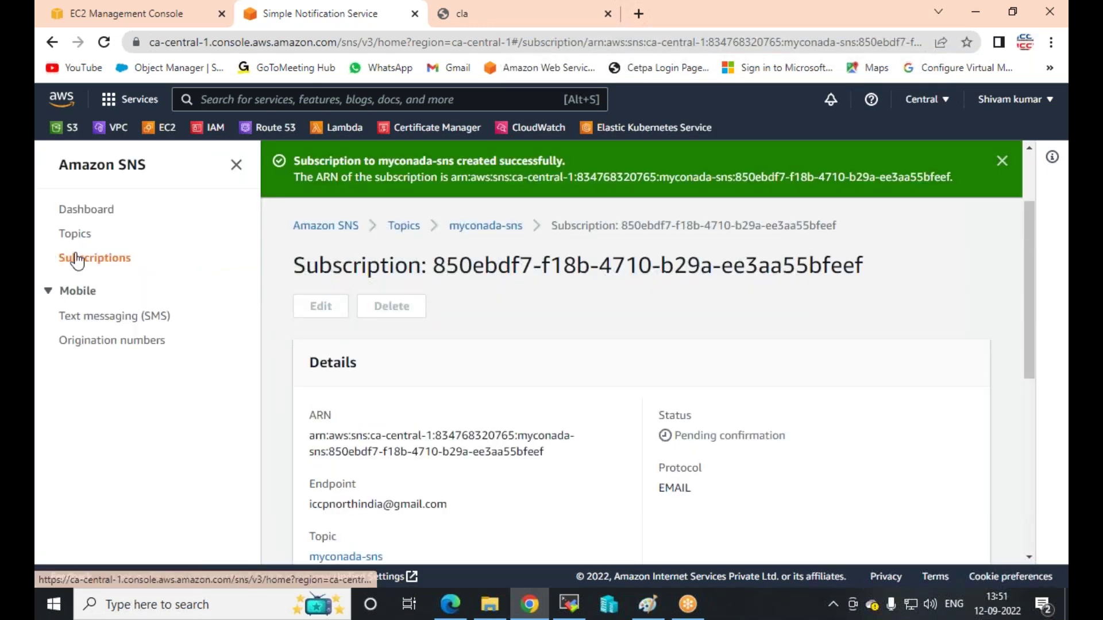
click(77, 259)
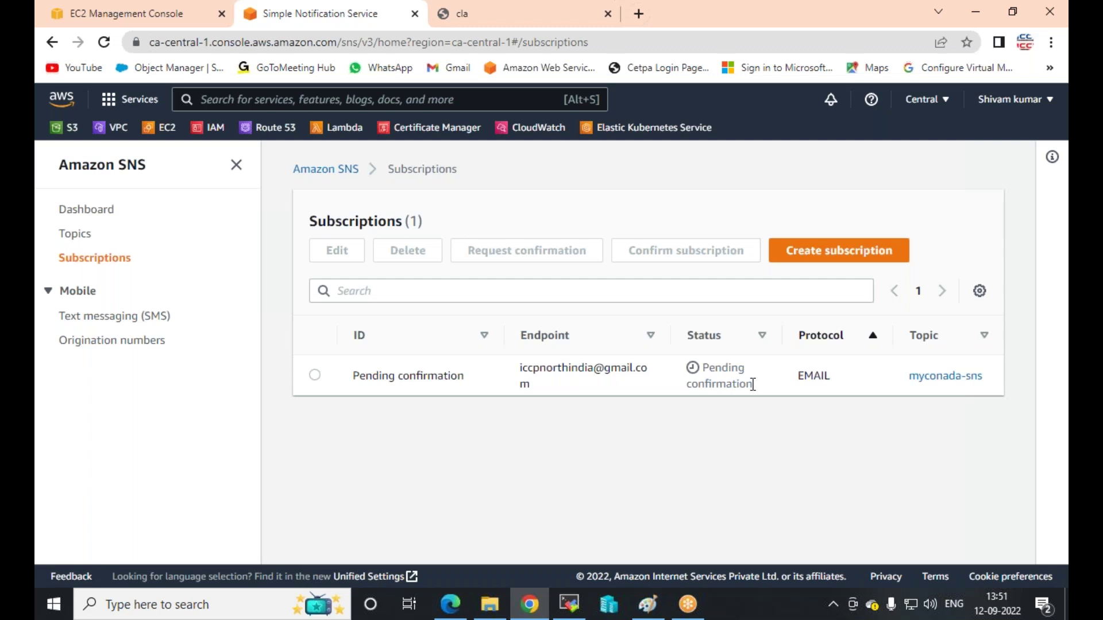
click(511, 17)
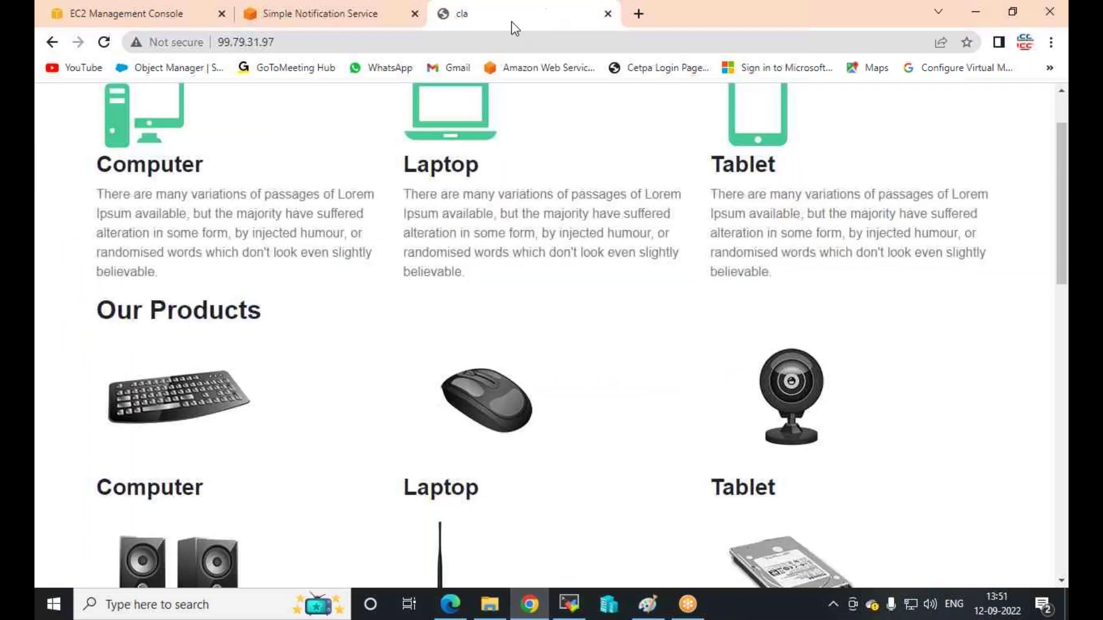
Open the AWS Notification confirmation email from Gmail's Spam folder.
click(453, 69)
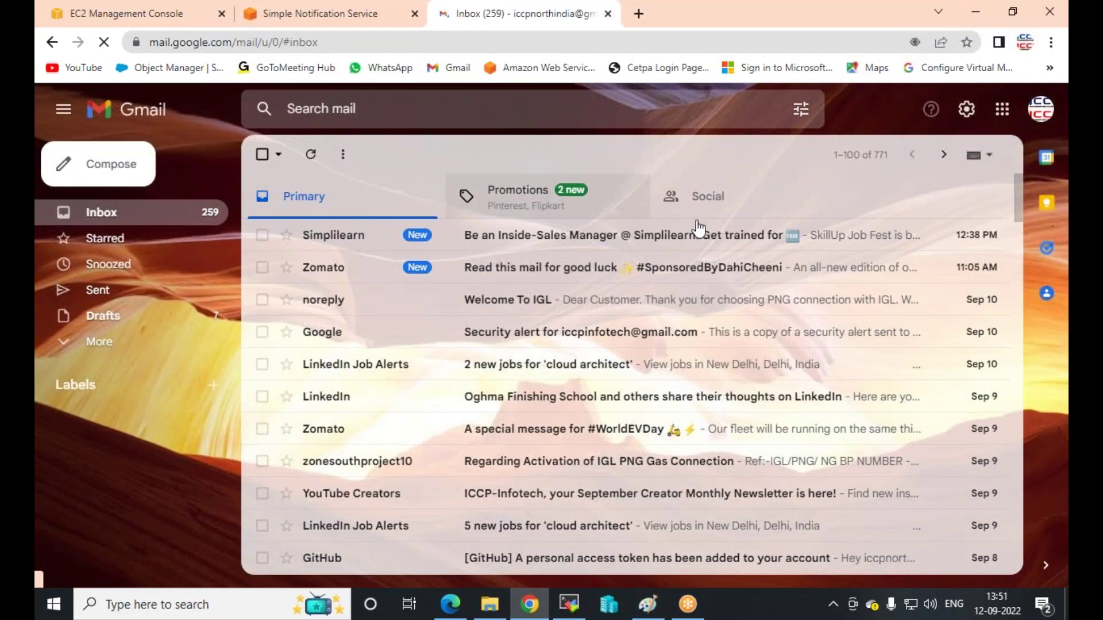
click(95, 341)
scroll(94, 341, down, 2)
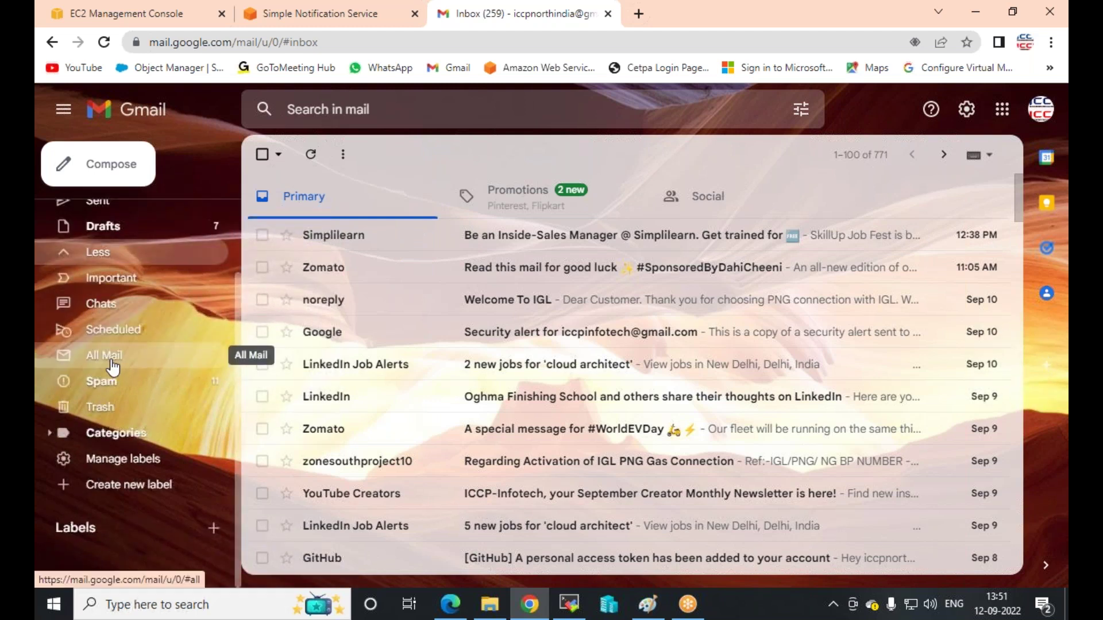
click(106, 383)
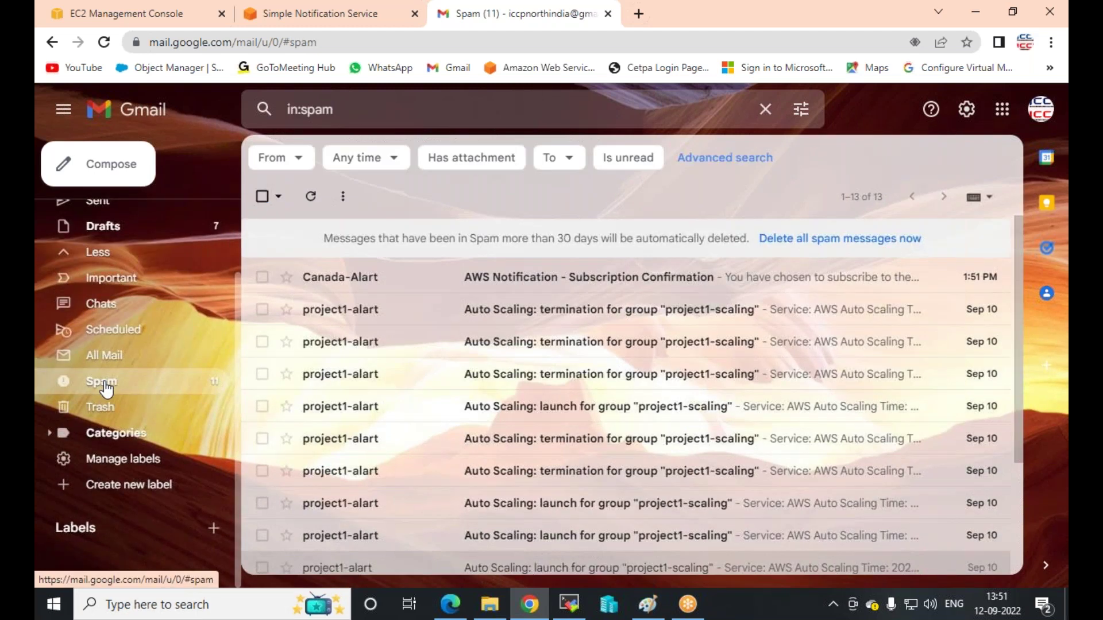
click(519, 281)
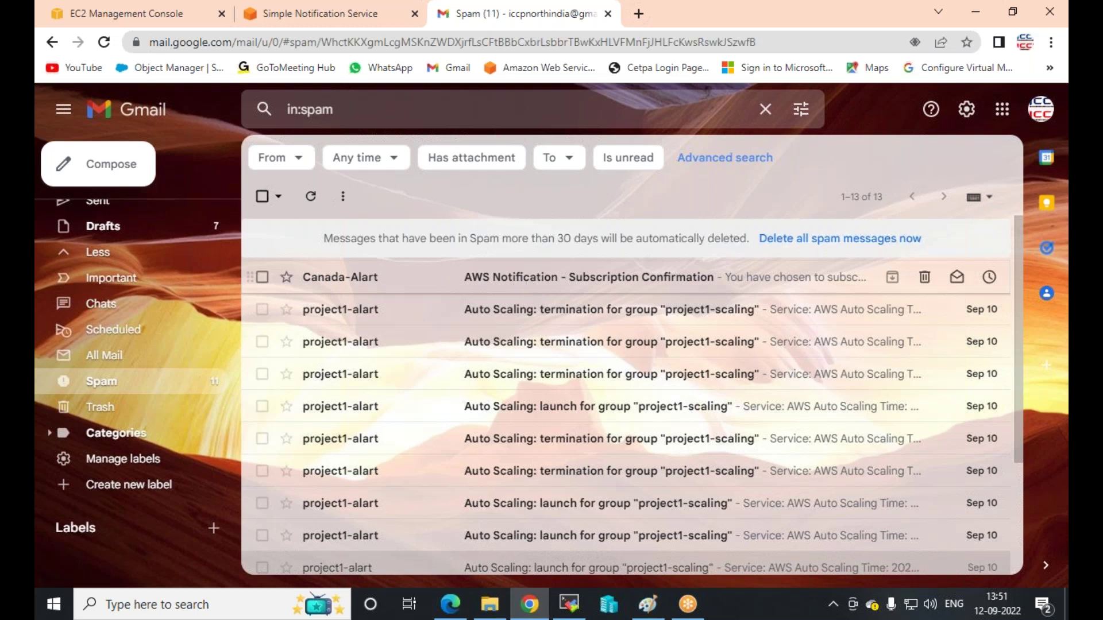
Confirm the subscription from the email, then return to the SNS tab.
scroll(296, 316, down, 1)
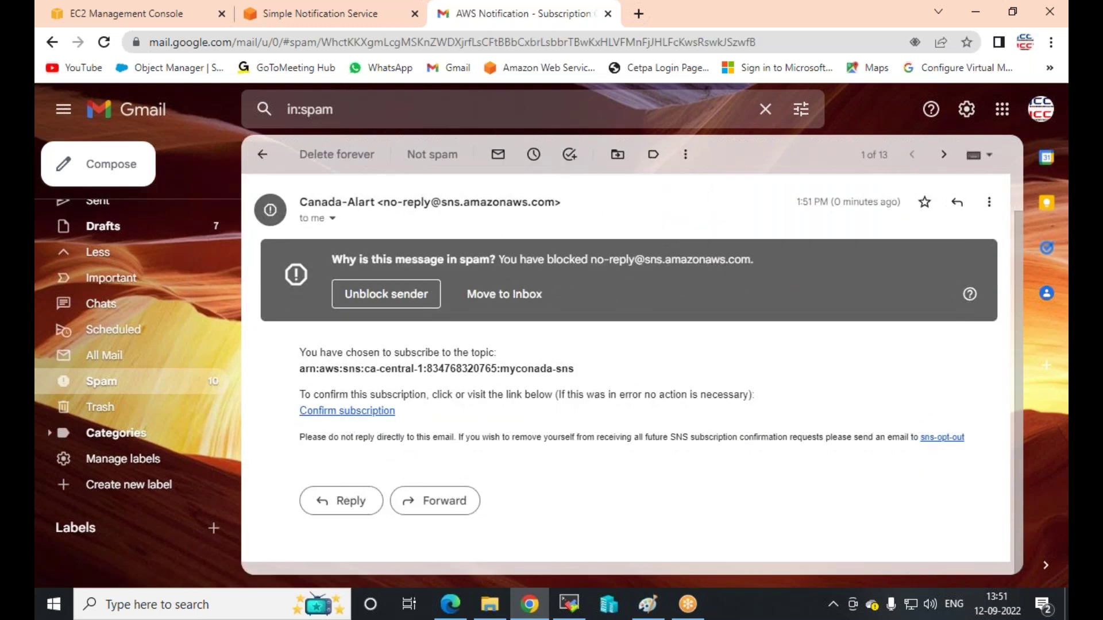
click(347, 411)
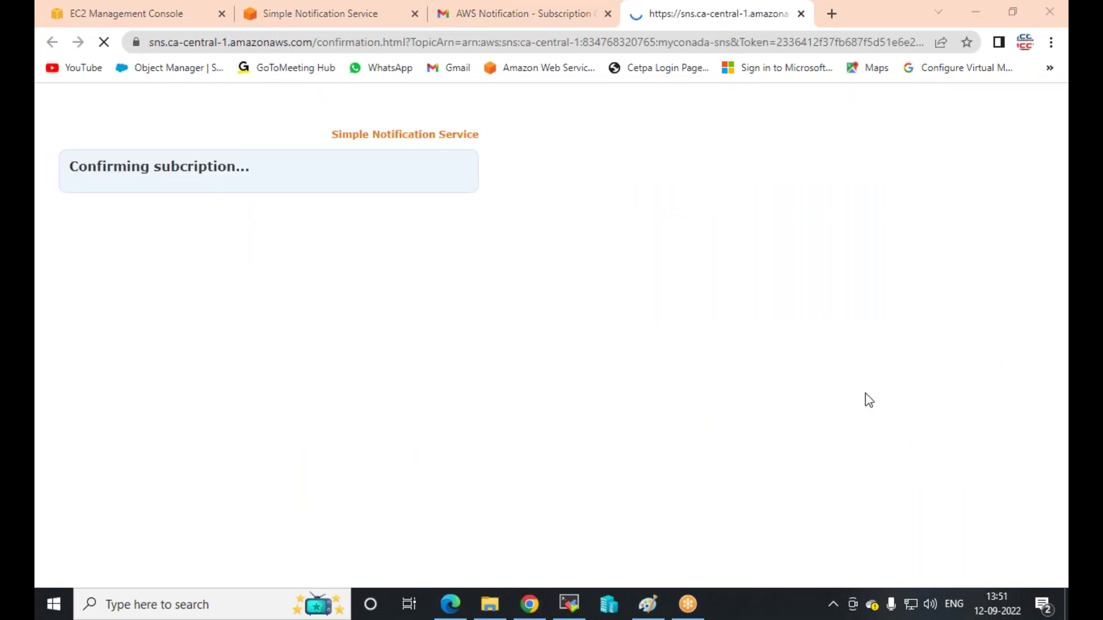
click(801, 13)
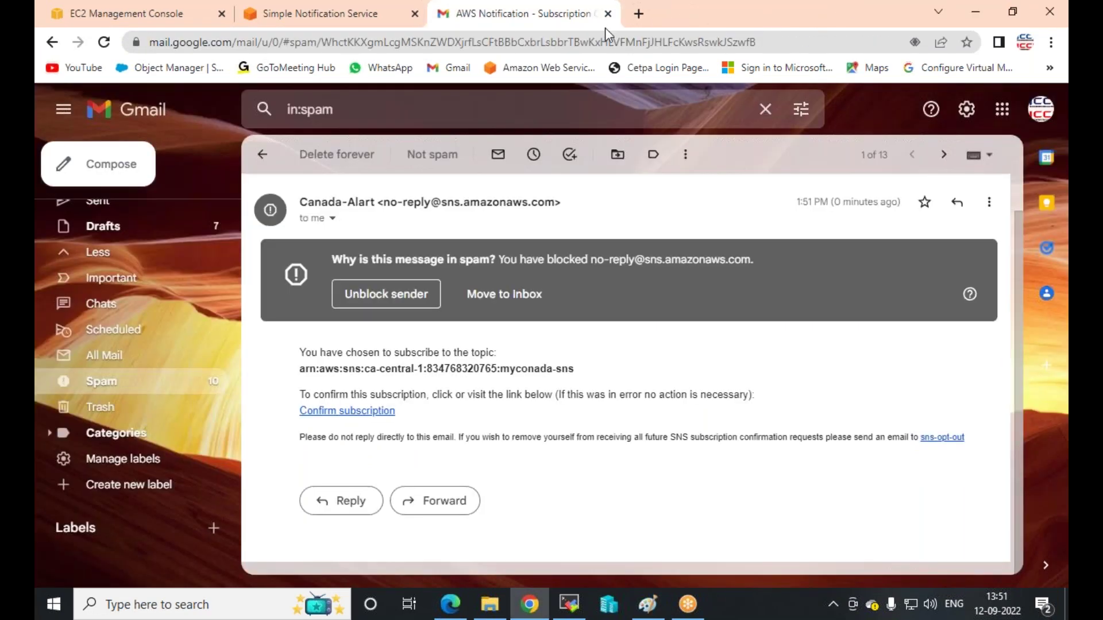
click(372, 14)
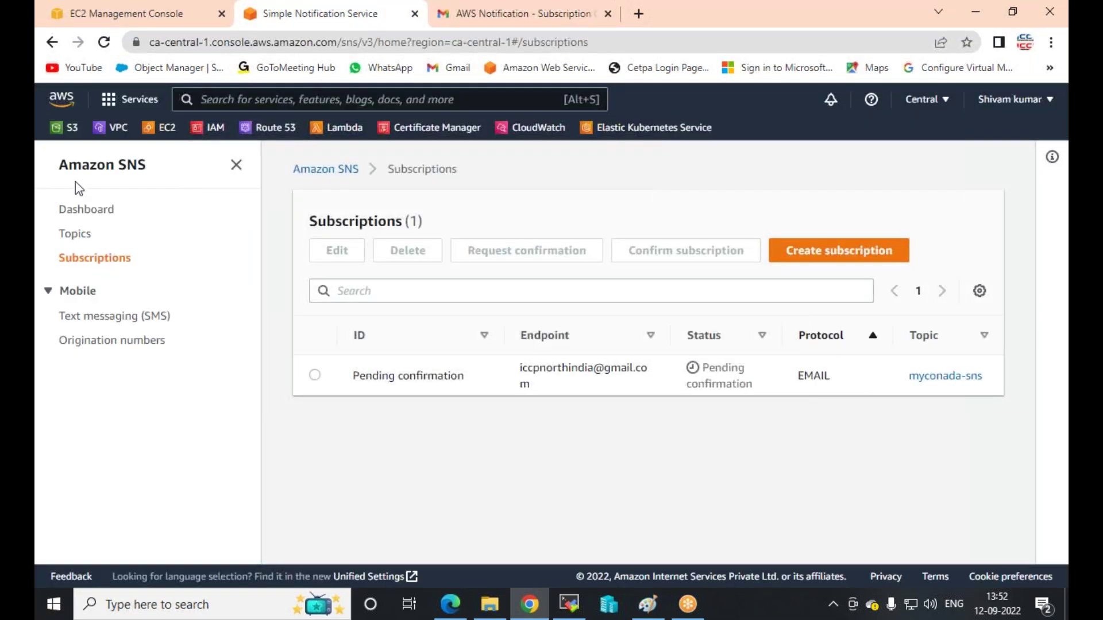
Refresh Subscriptions to show the email subscription as Confirmed, then return to the Paint diagram.
click(75, 234)
click(86, 258)
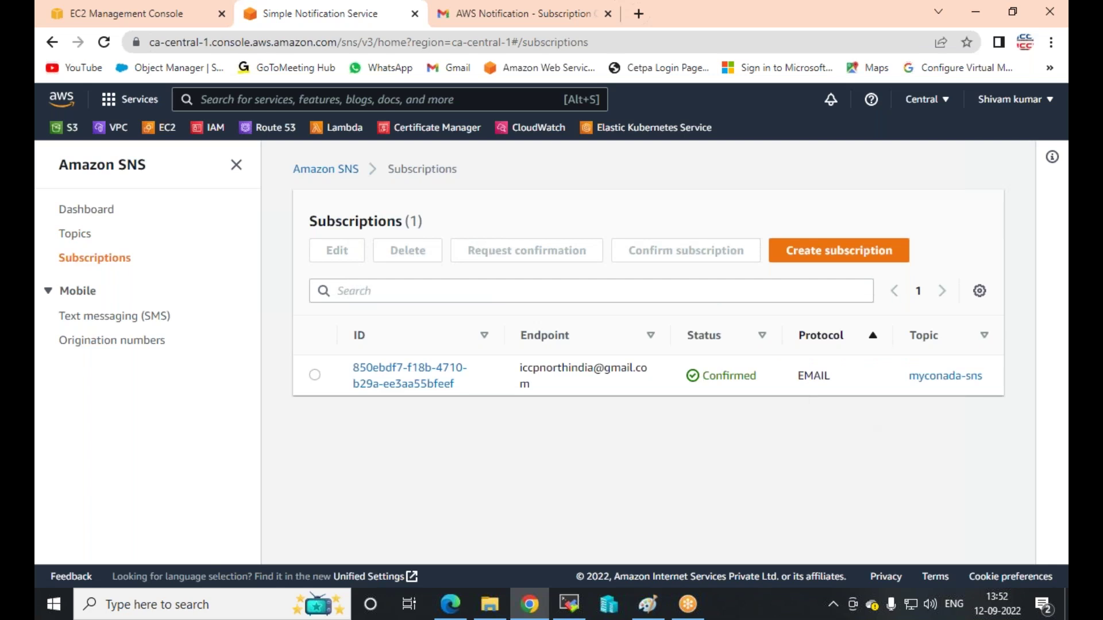
click(153, 21)
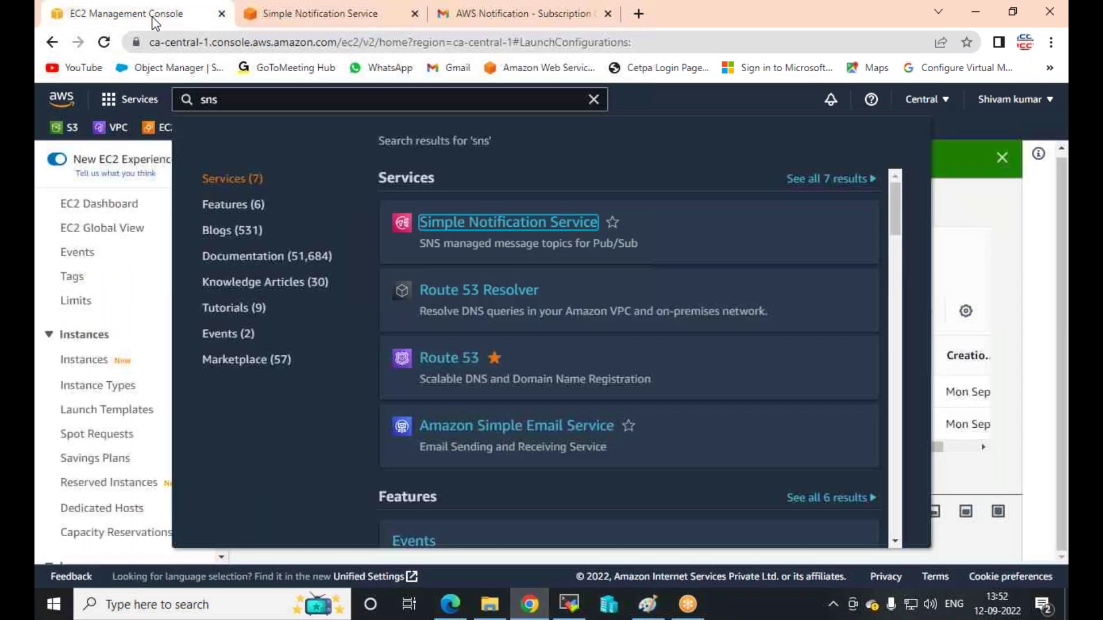
click(980, 192)
click(647, 604)
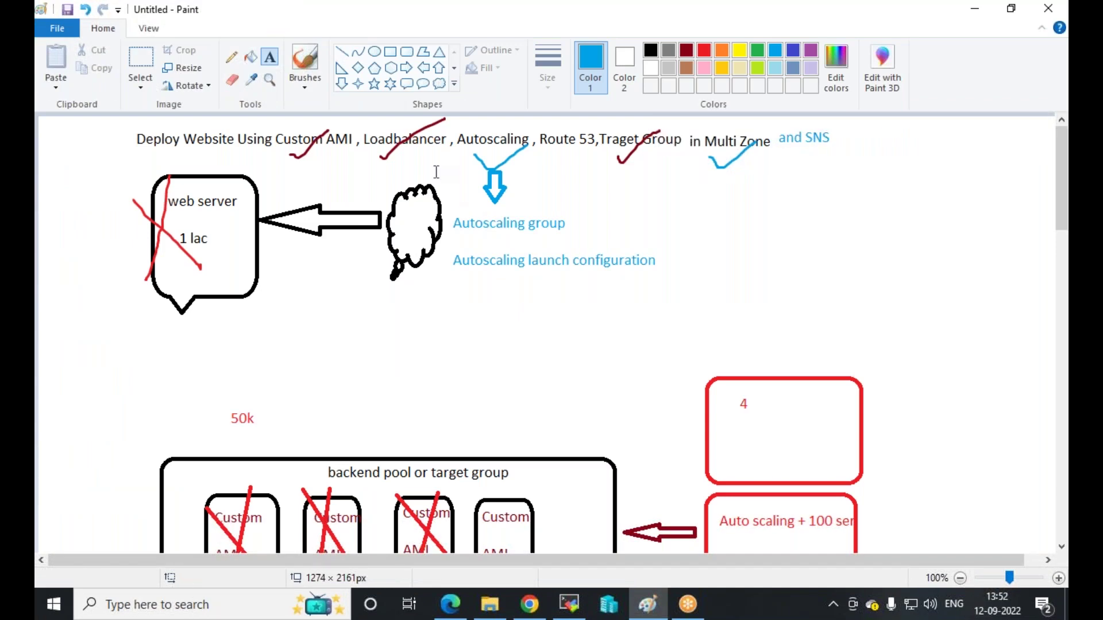
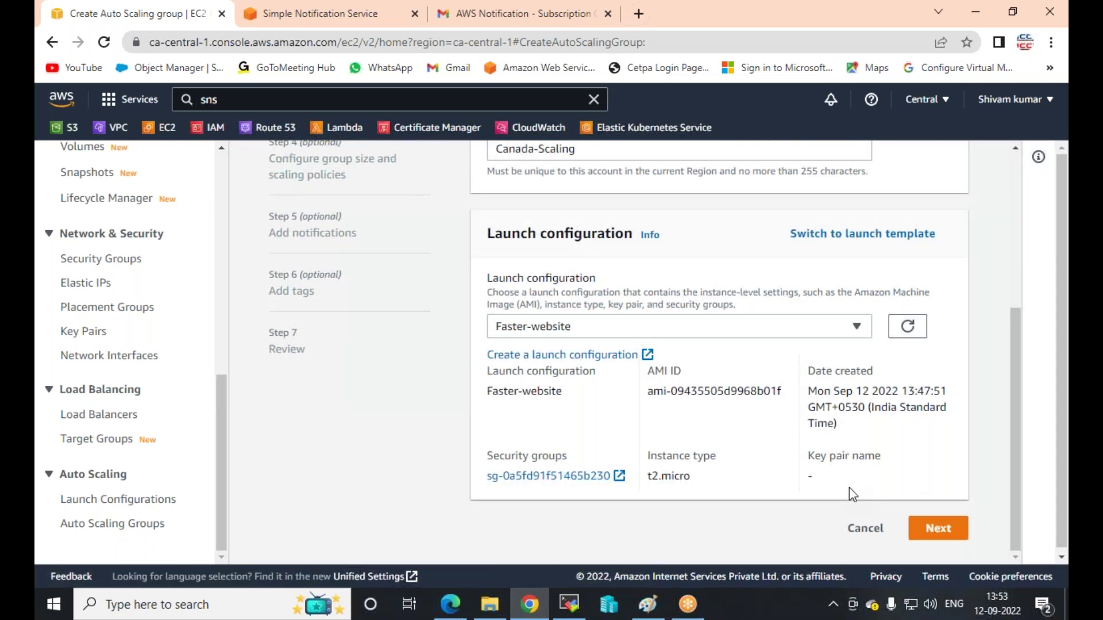
Place the group in default-VPC subnets ca-central-1a and ca-central-1b, then advance to advanced options.
click(937, 528)
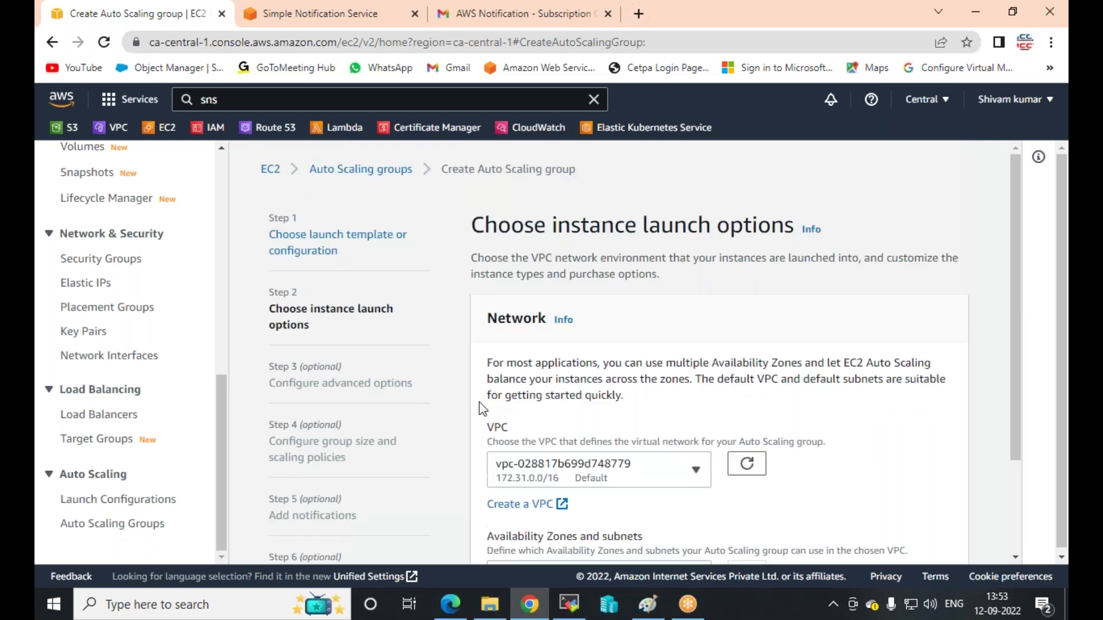
scroll(534, 399, down, 2)
click(543, 450)
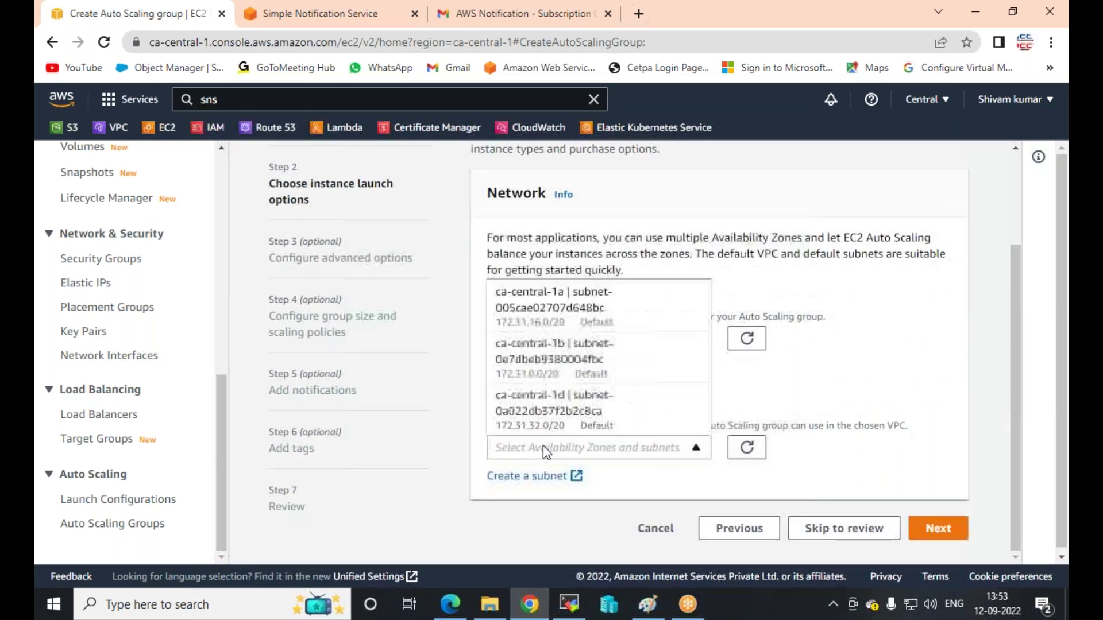
click(535, 317)
click(534, 368)
click(924, 380)
scroll(925, 381, down, 2)
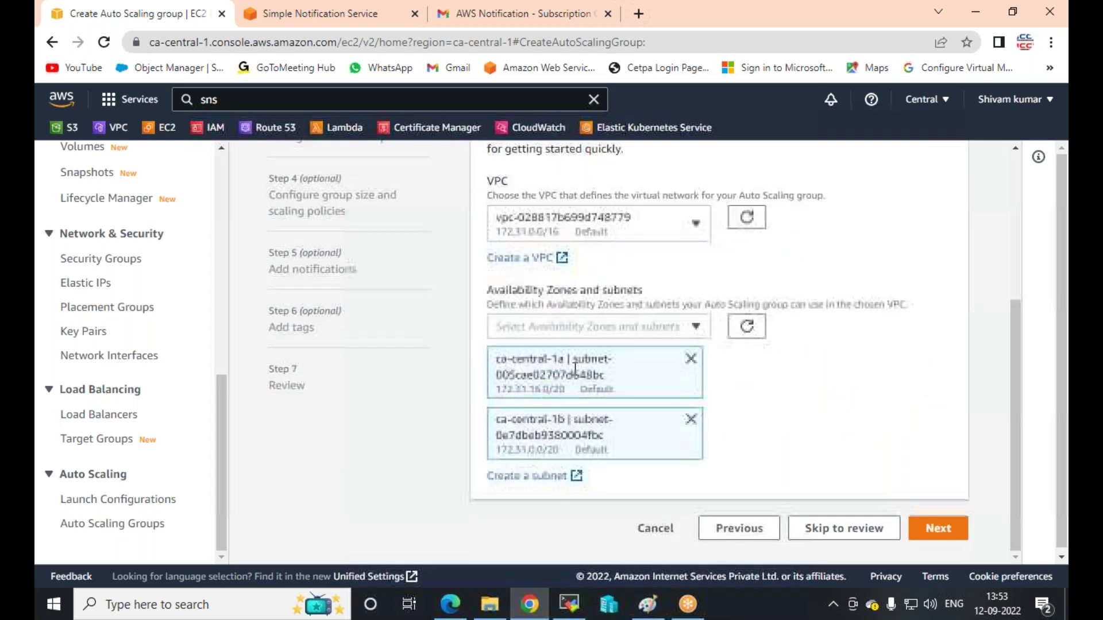
click(937, 528)
scroll(664, 205, down, 3)
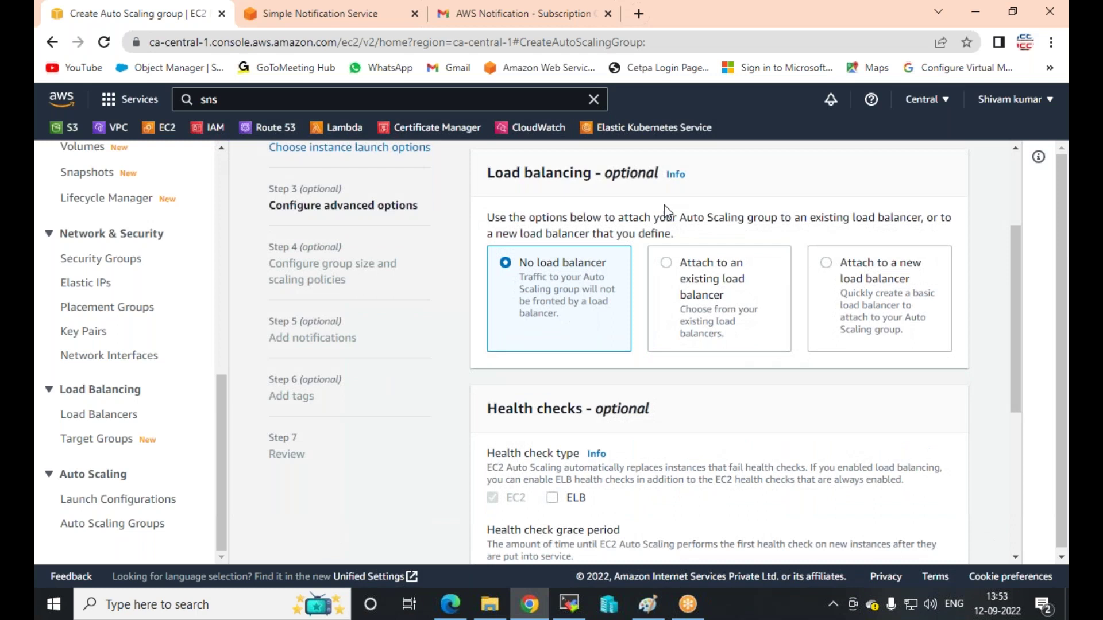
Attach the group to an existing load balancer via target group MYbackend-server-TG.
click(666, 263)
scroll(660, 359, down, 5)
click(660, 353)
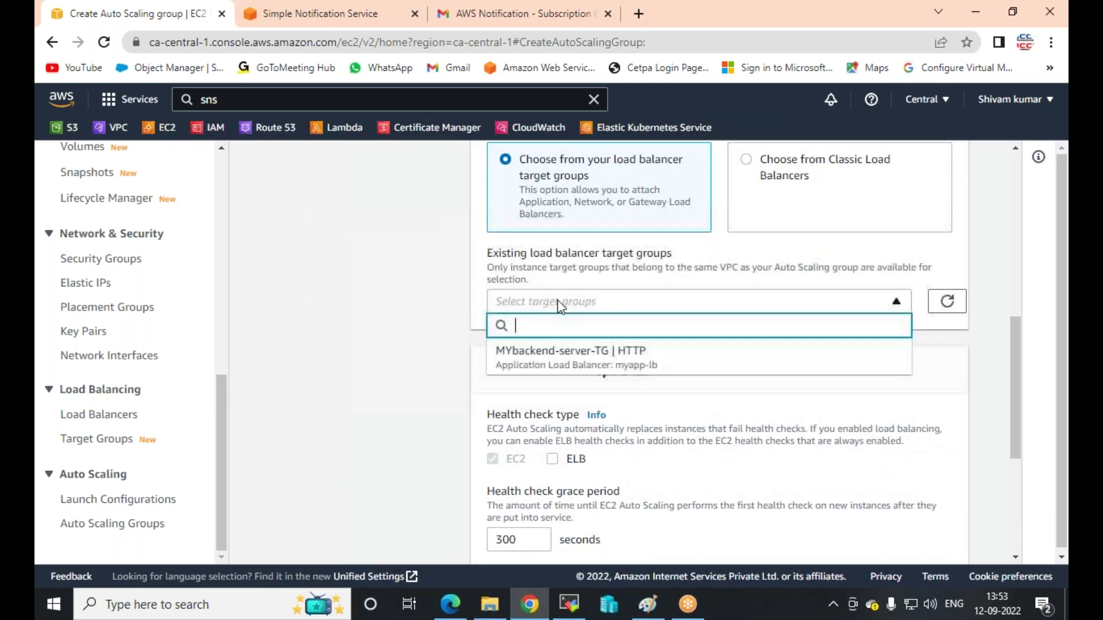
click(546, 373)
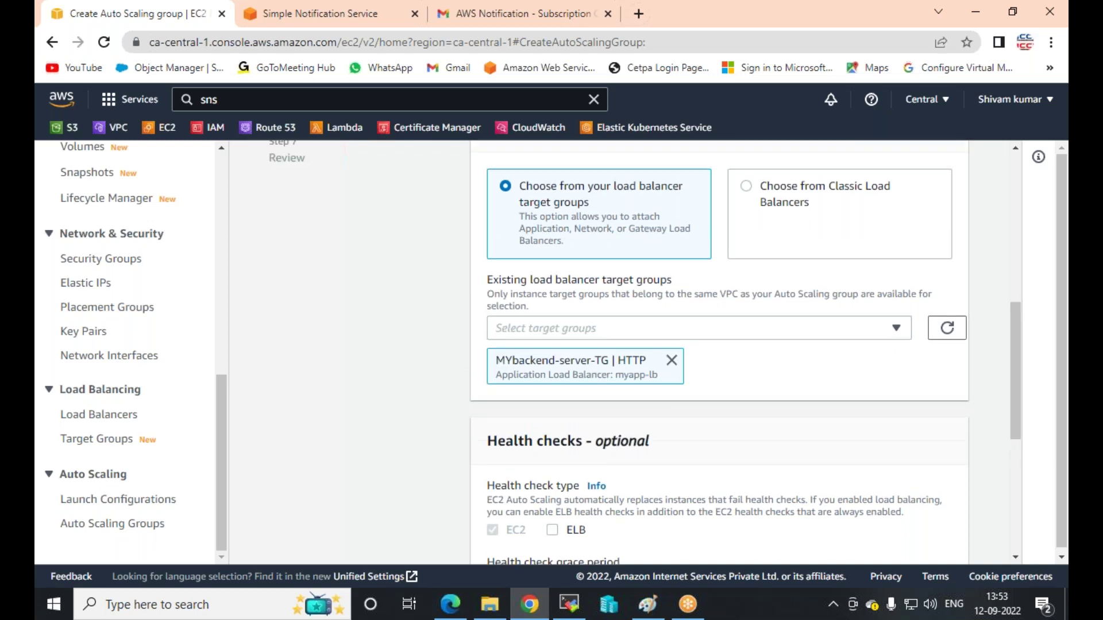
scroll(677, 348, up, 2)
drag(518, 281, 675, 285)
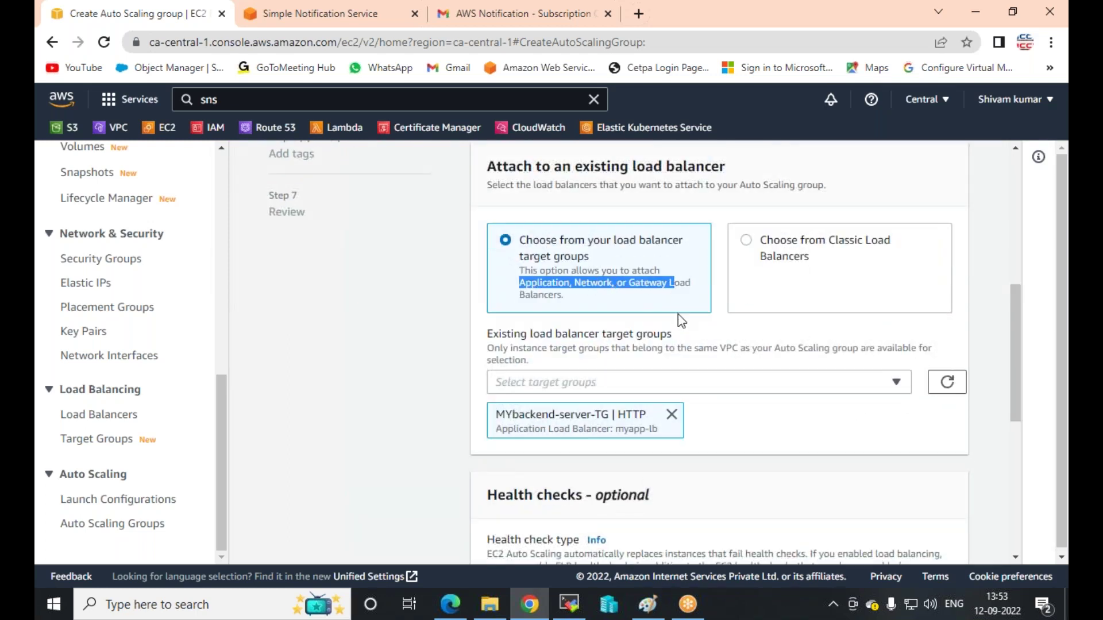
scroll(573, 348, down, 1)
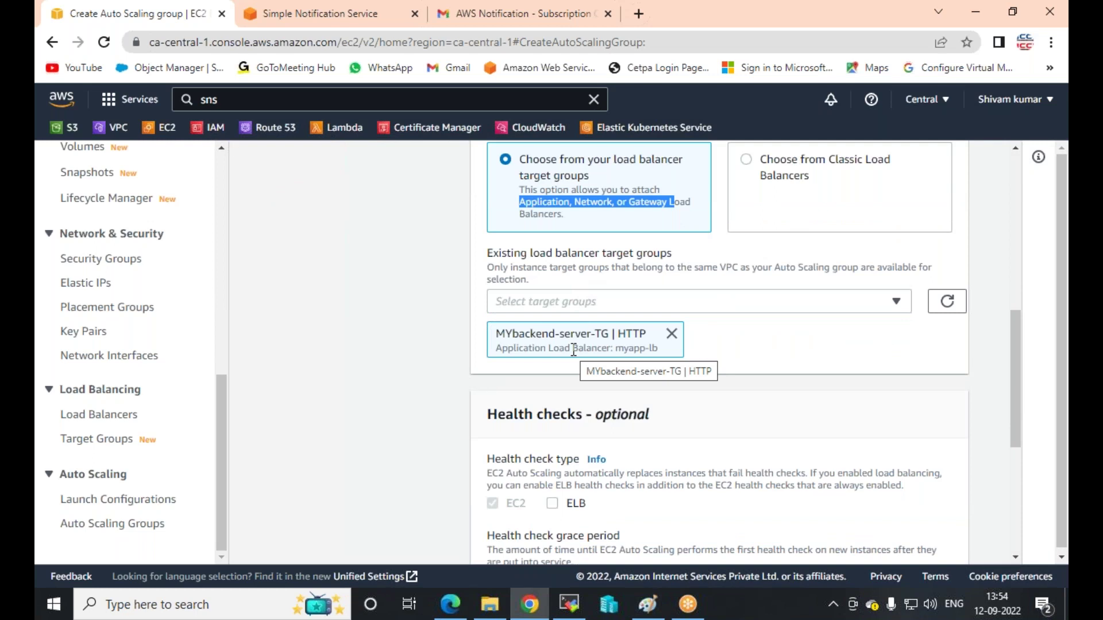
scroll(612, 350, down, 2)
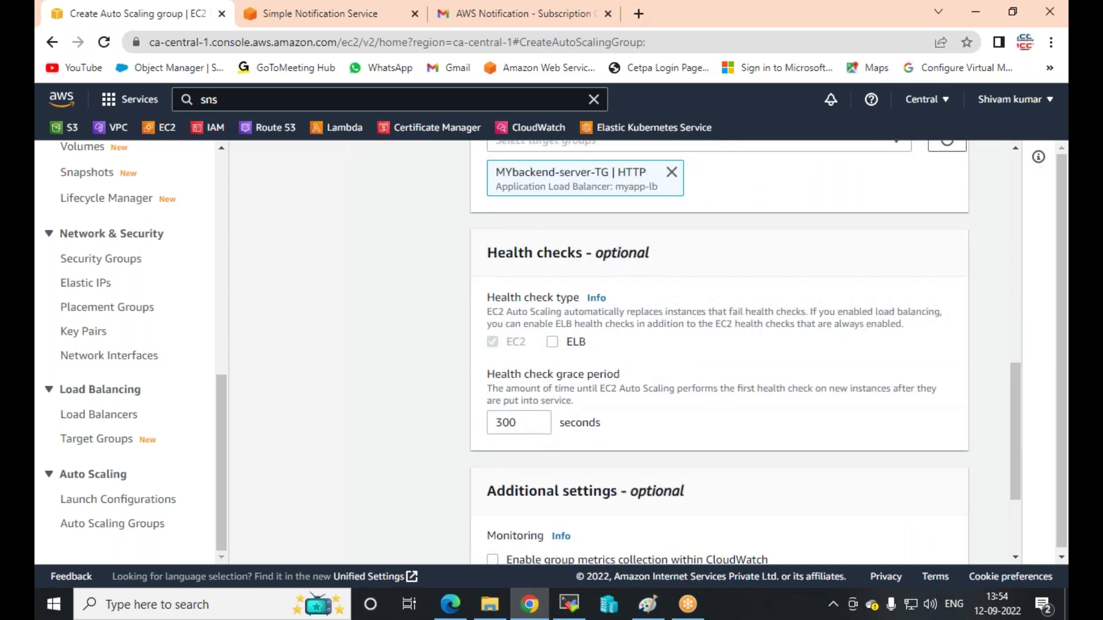
Set the health check grace period to 100 seconds.
click(535, 419)
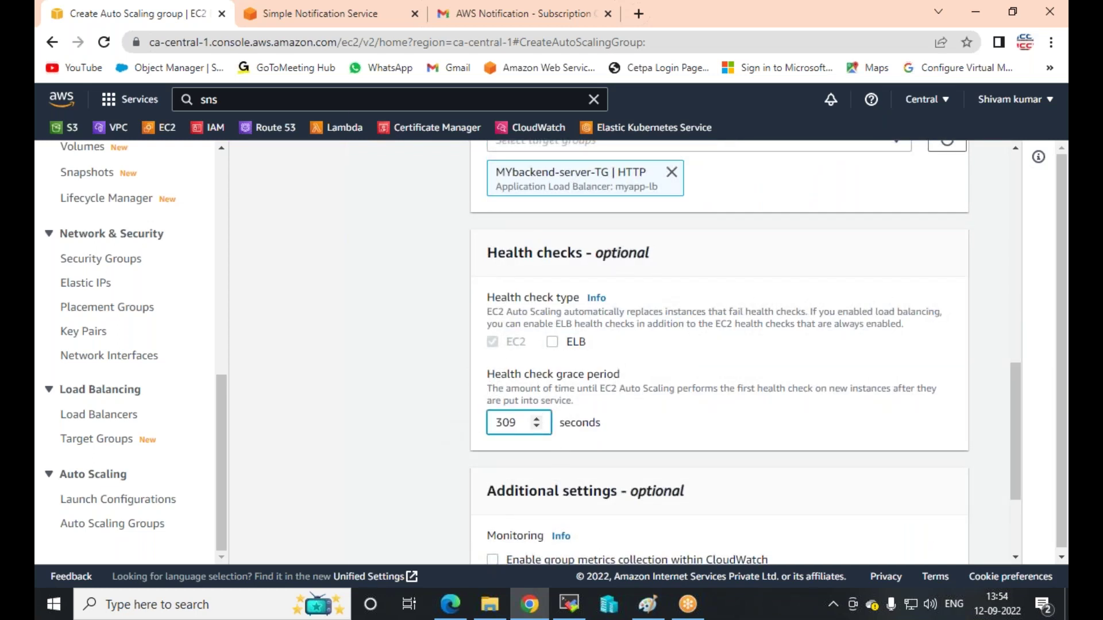
key(BackSpace)
key(BackSpace)
key(BackSpace)
text(100)
scroll(771, 369, down, 1)
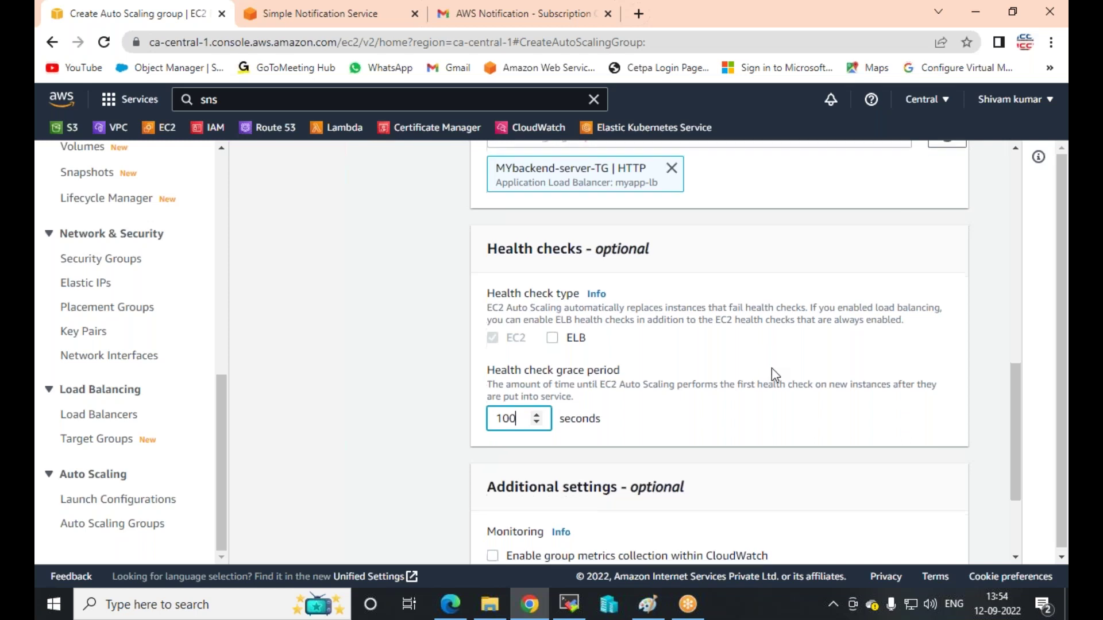
scroll(781, 385, down, 3)
Set the desired capacity to 2 on the group size page.
click(941, 530)
double_click(517, 447)
text(2)
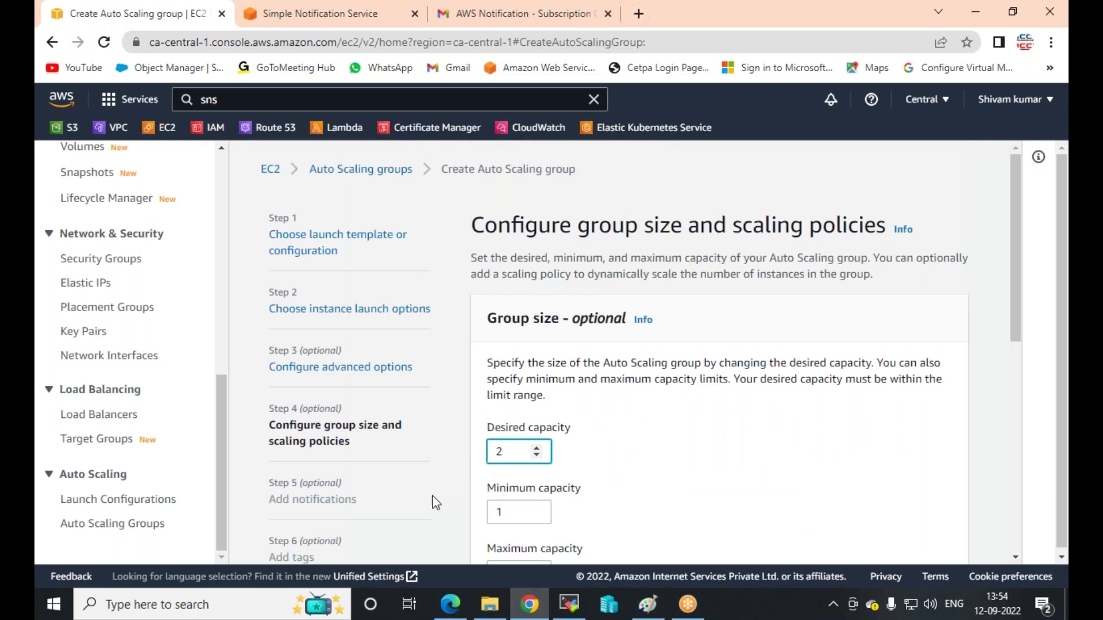
Set minimum capacity 2 and maximum capacity 10.
double_click(491, 510)
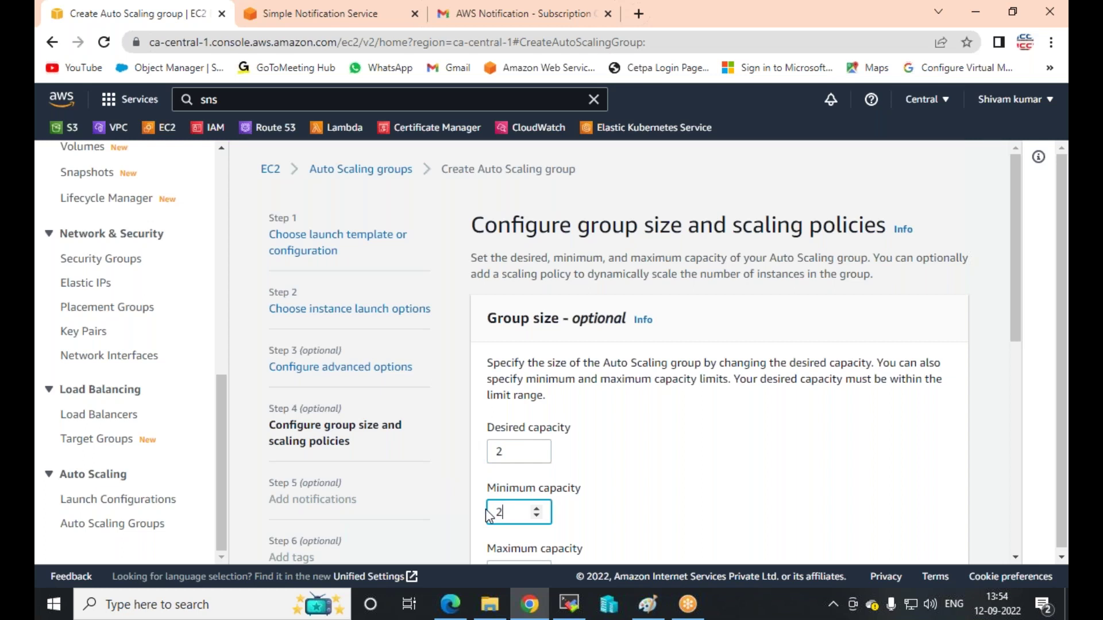
text(2)
key(BackSpace)
text(1)
key(BackSpace)
text(0)
scroll(492, 509, down, 3)
click(519, 411)
text(10)
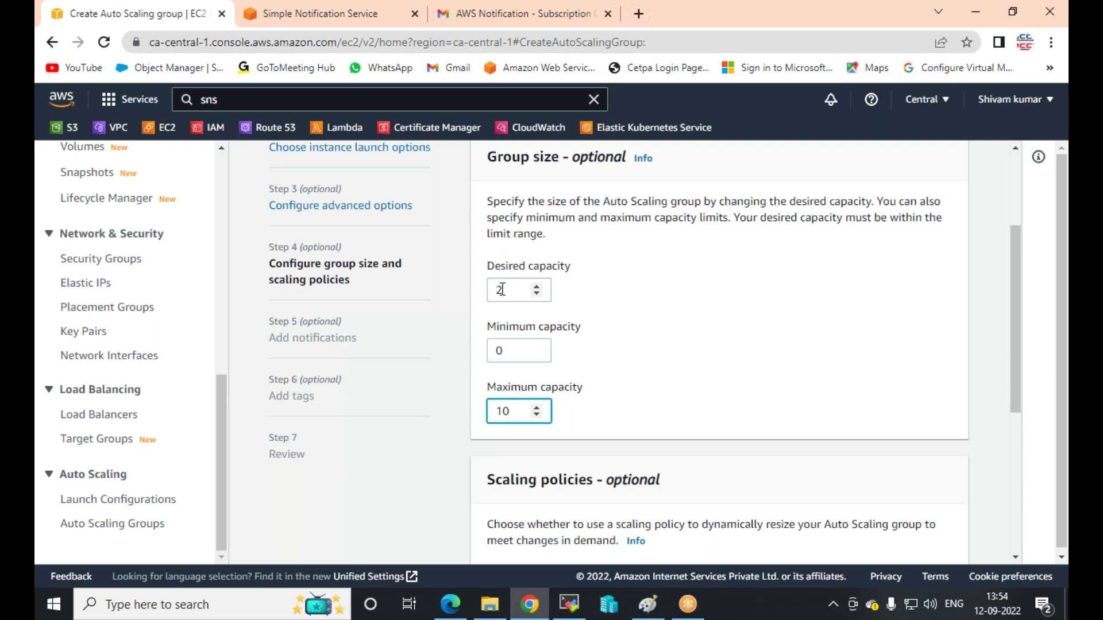
Add a target tracking policy with CPU target value 80 and 100-second instance warm-up.
scroll(738, 387, down, 4)
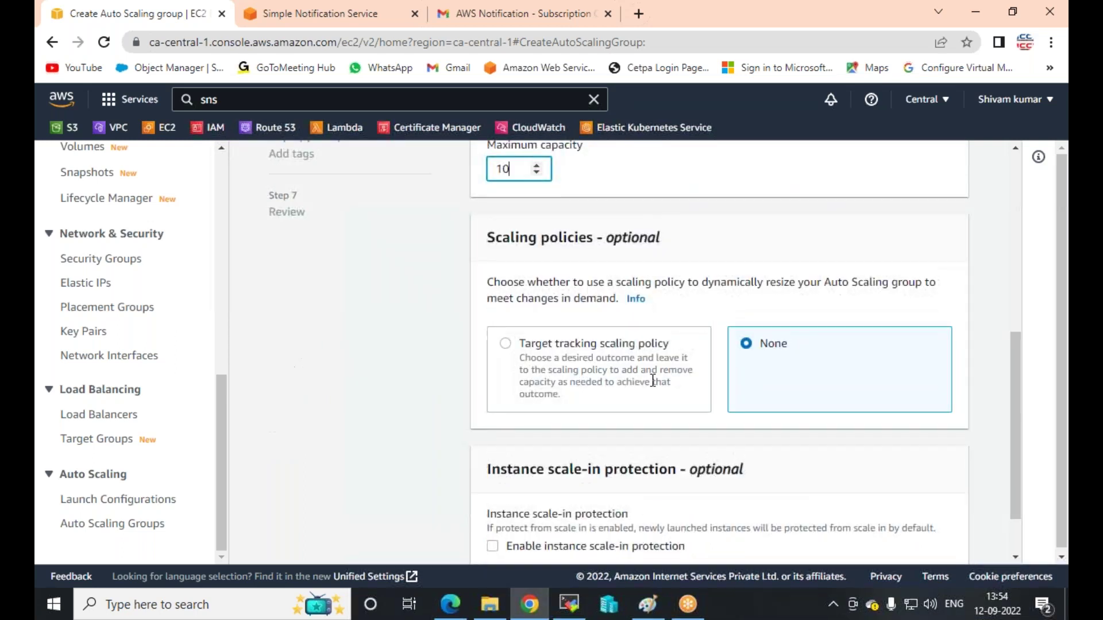
click(506, 345)
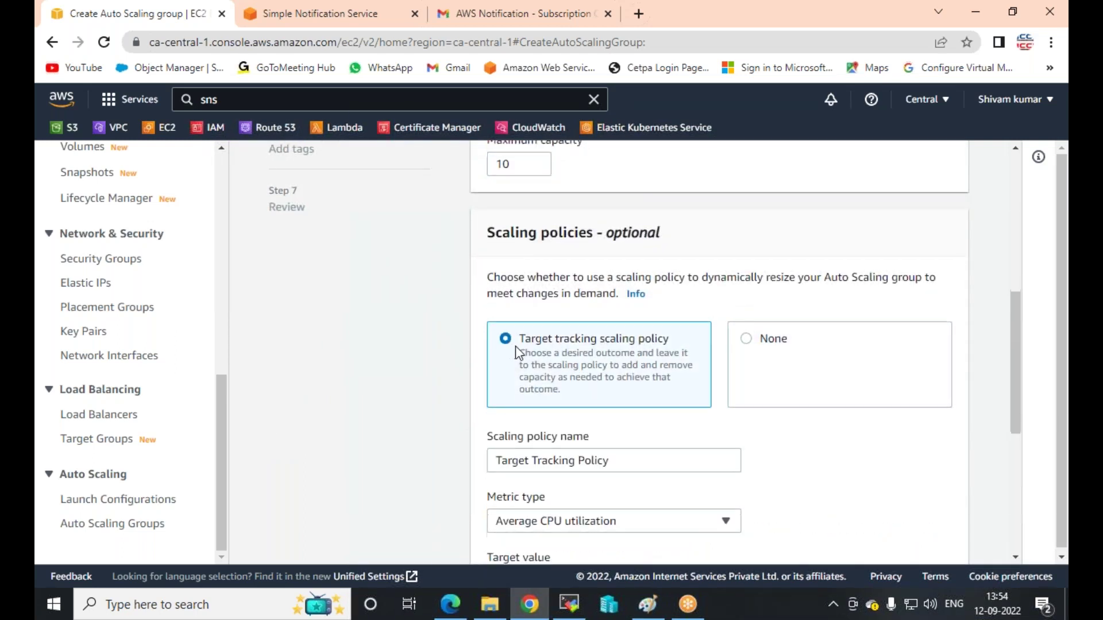
scroll(504, 356, down, 3)
double_click(504, 425)
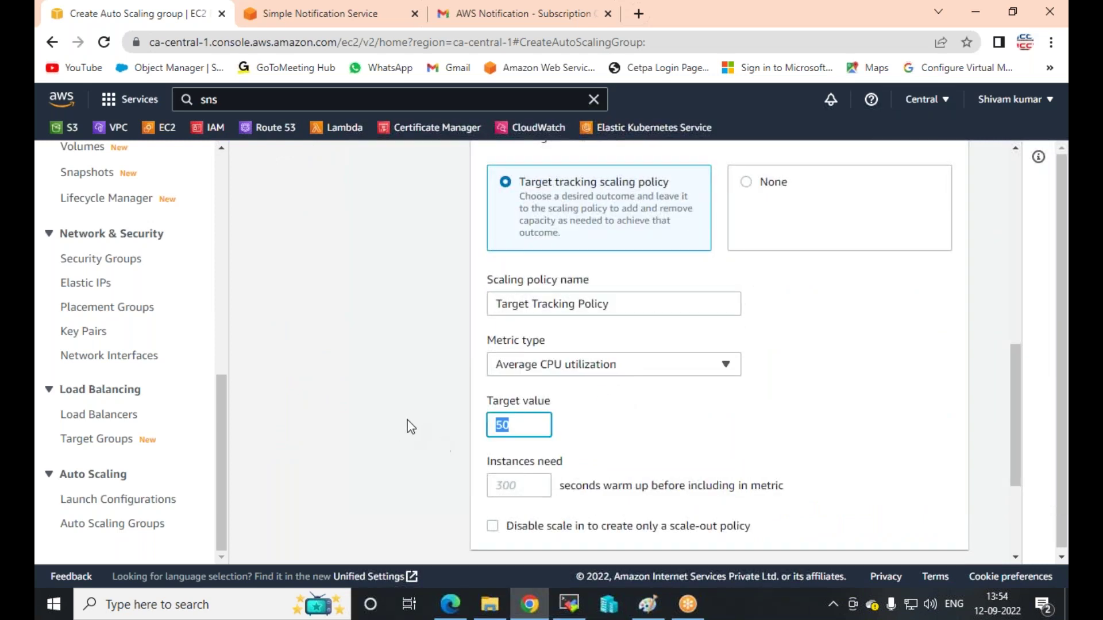
text(80)
click(531, 485)
text(100)
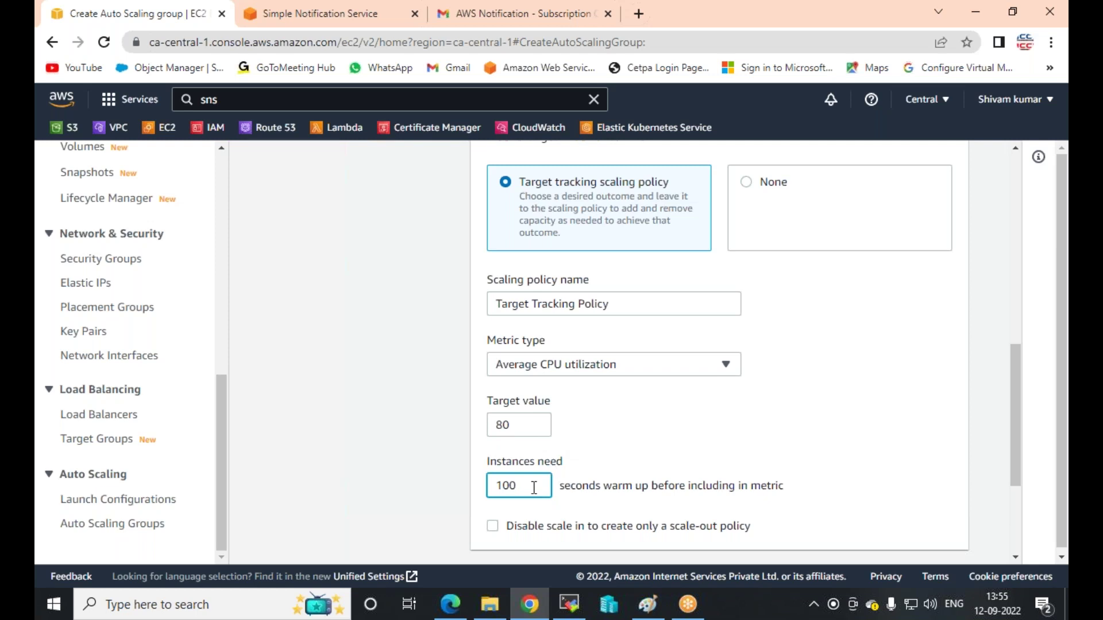
Re-enter a value of 2 near the top, recheck the 80 CPU target, and continue.
scroll(669, 383, up, 4)
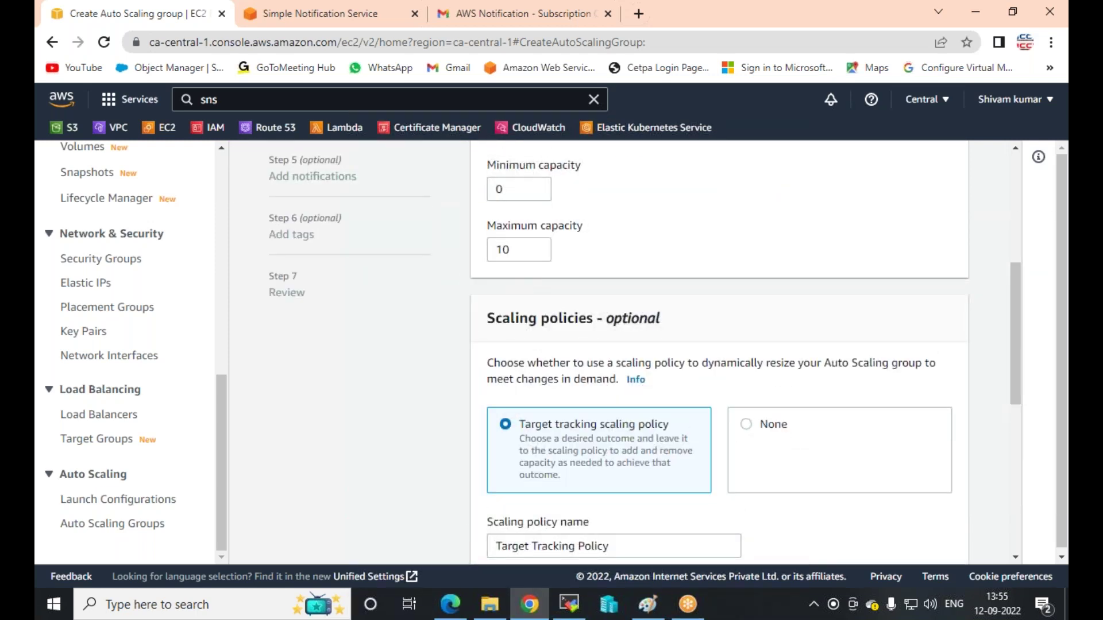
drag(512, 189, 432, 183)
text(2)
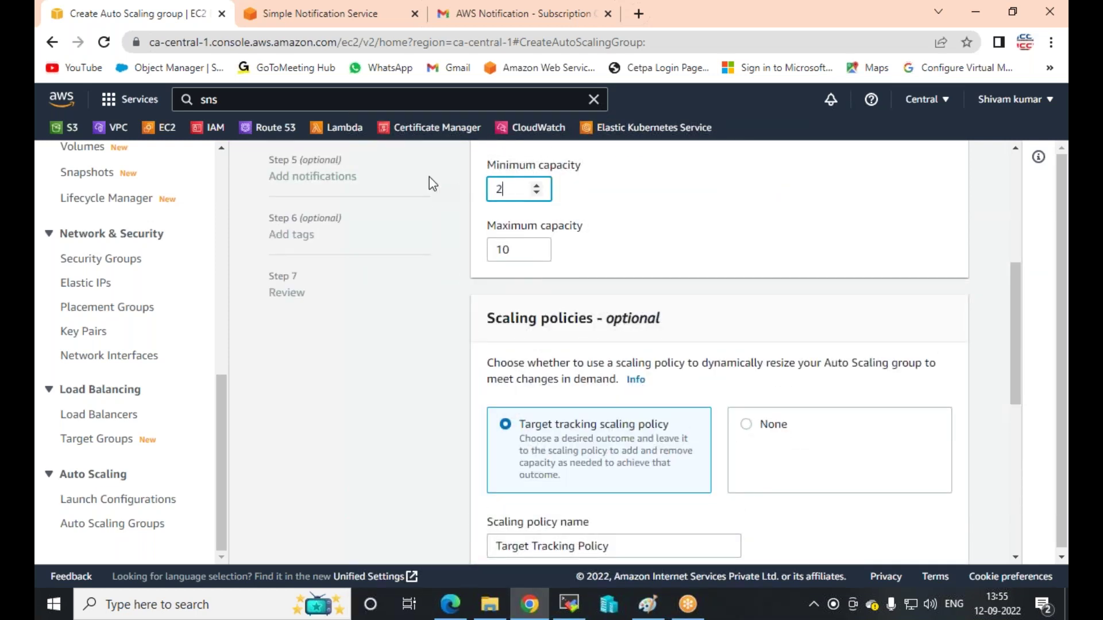
scroll(555, 318, down, 4)
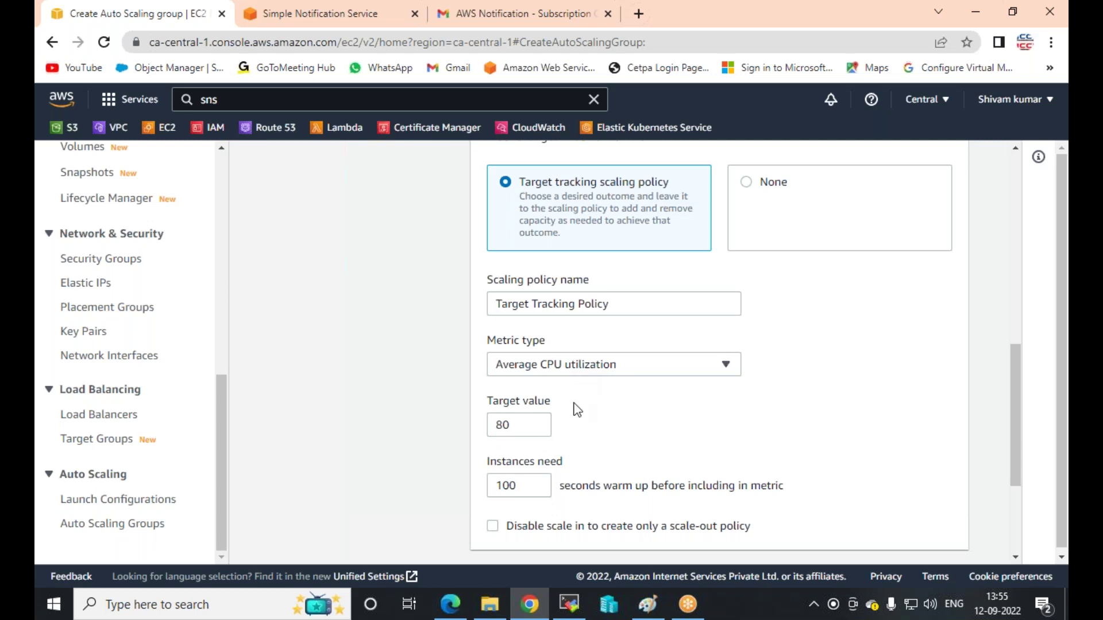
click(517, 424)
scroll(789, 363, down, 3)
click(916, 530)
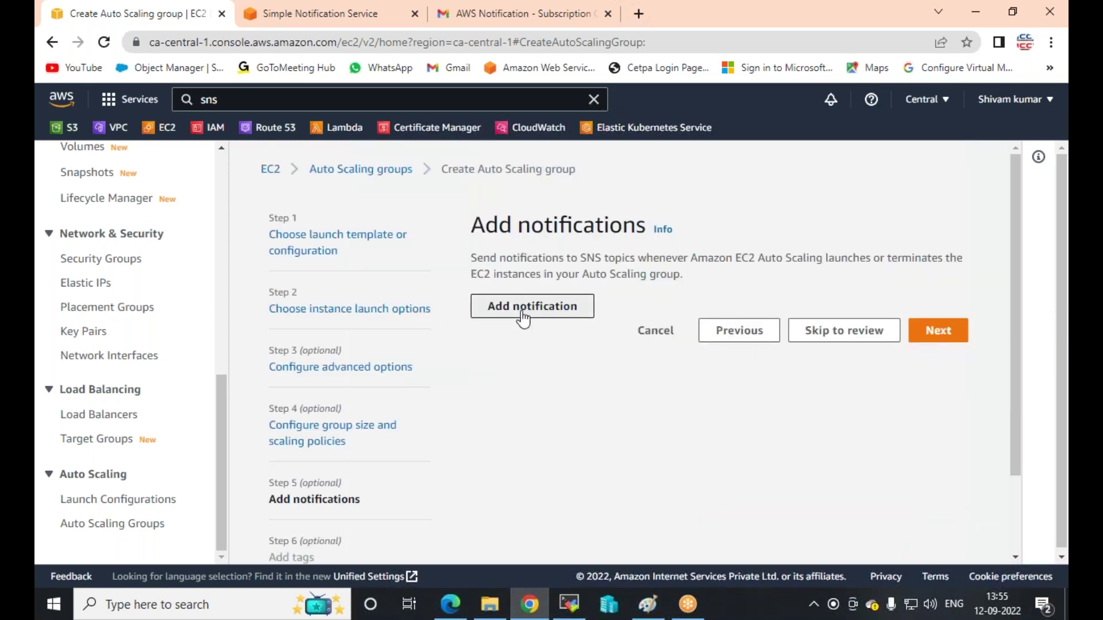
Add a notification to SNS topic myconada-sns, toggling the Terminate event off and back on.
click(522, 313)
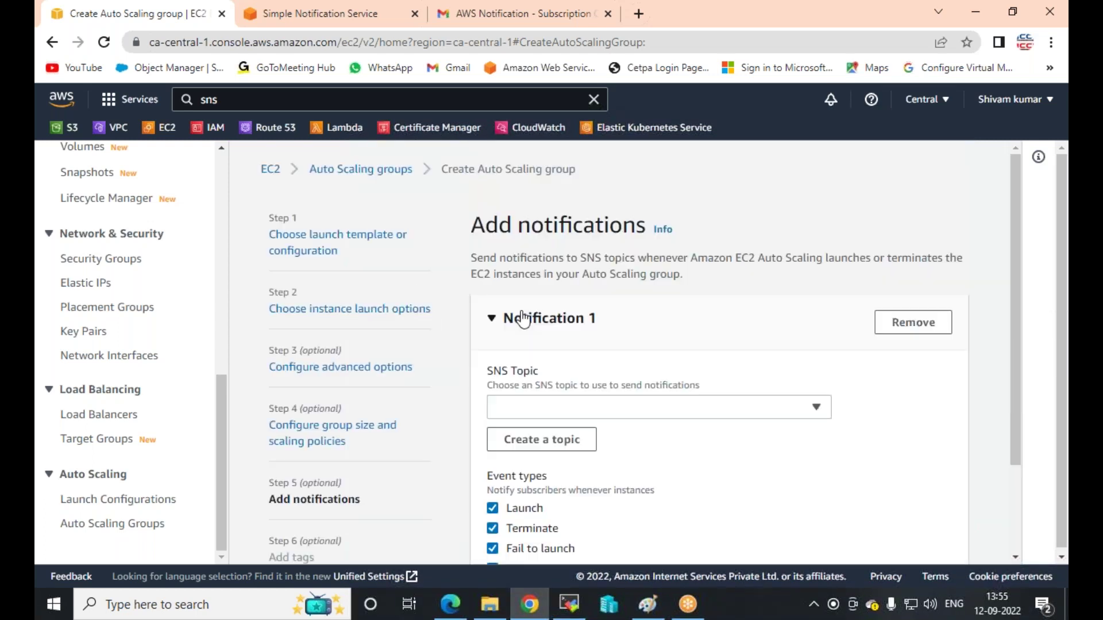
click(550, 410)
click(561, 458)
scroll(634, 439, down, 2)
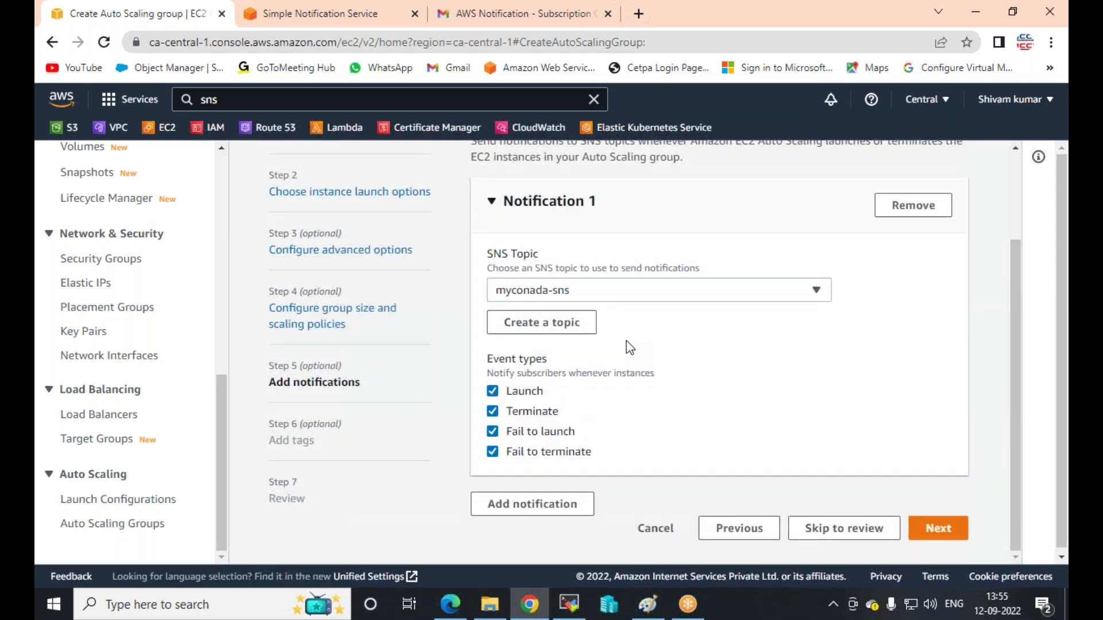
click(495, 414)
click(496, 415)
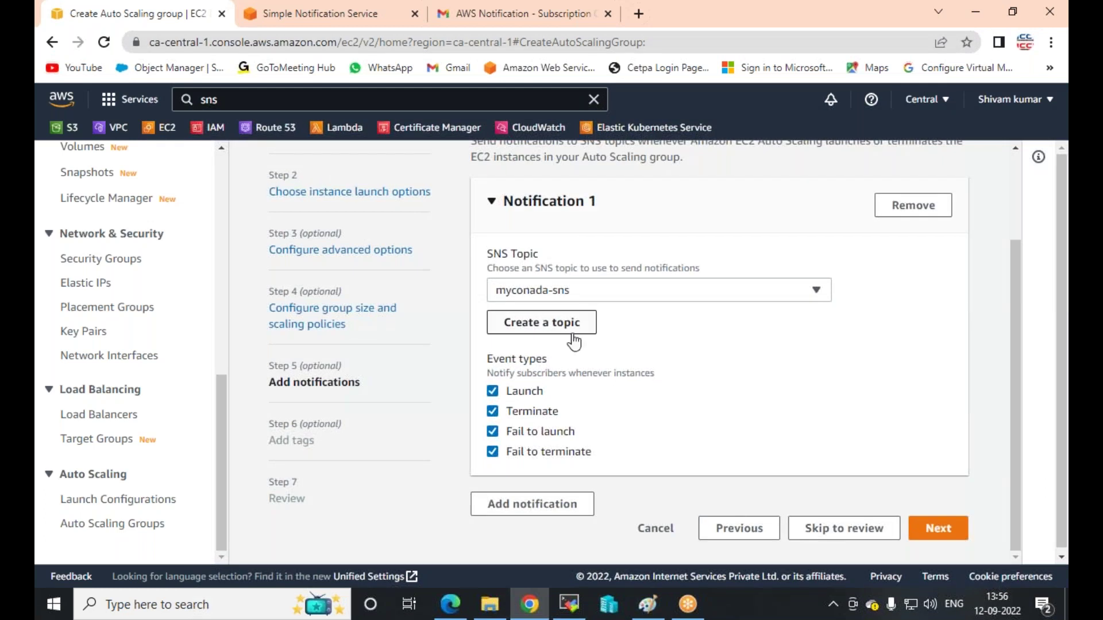
Add tag NAME = myscsling-vm, applied to new instances.
click(939, 529)
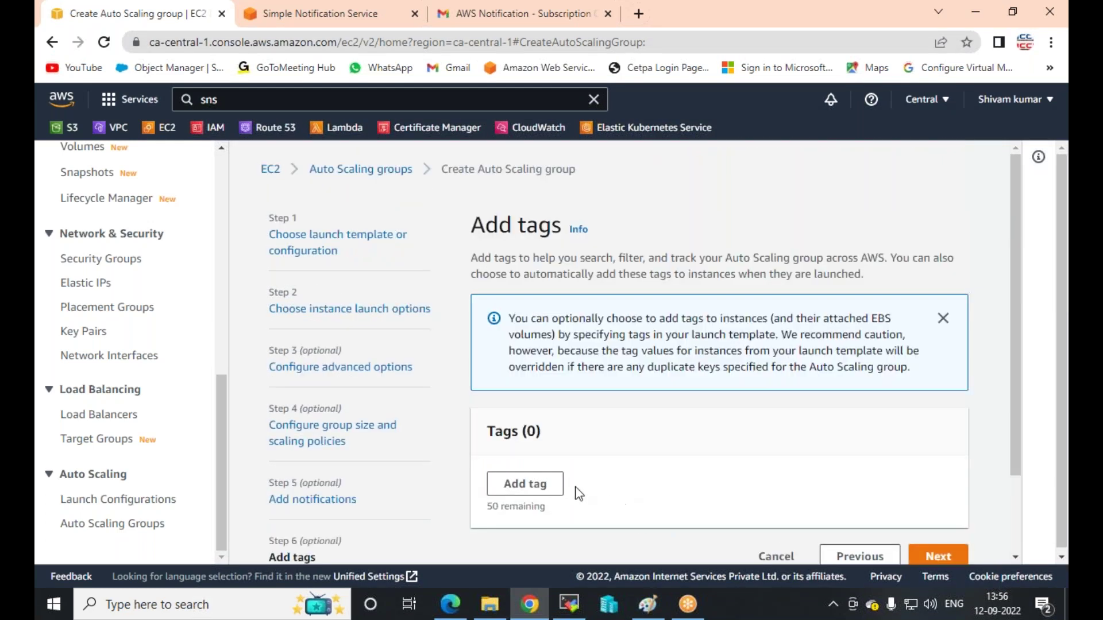
click(546, 486)
click(540, 497)
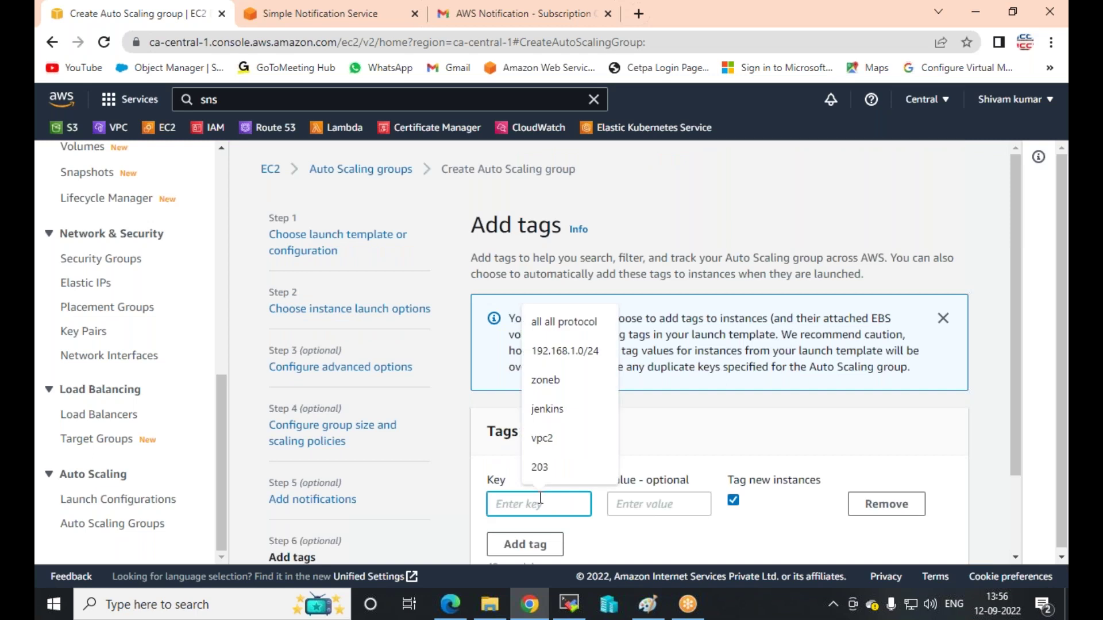
text(NAME)
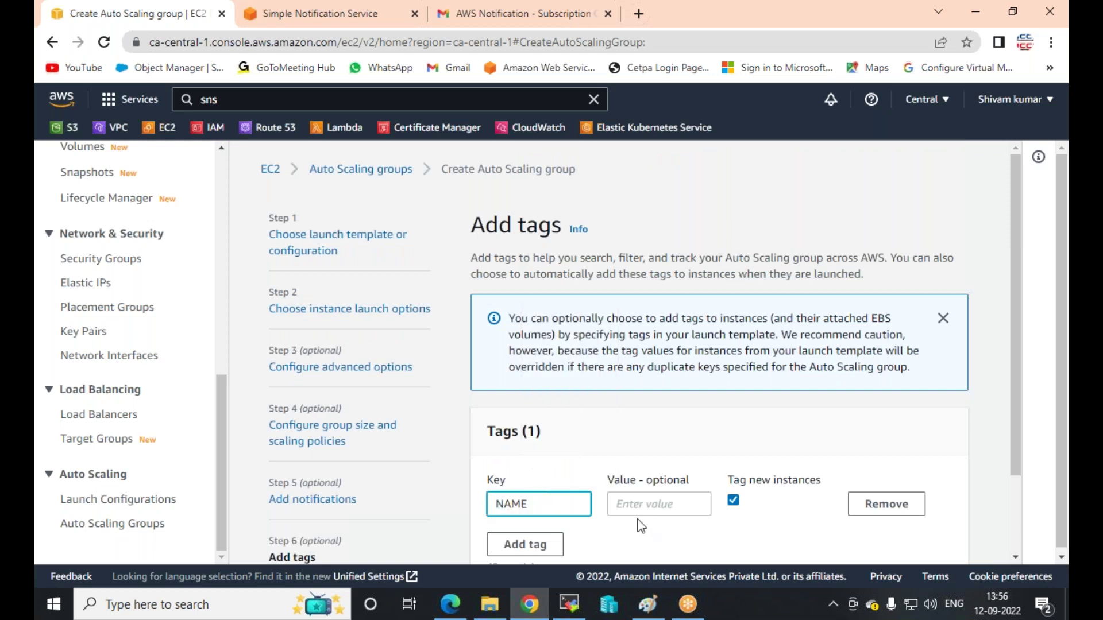
click(651, 503)
text(mys)
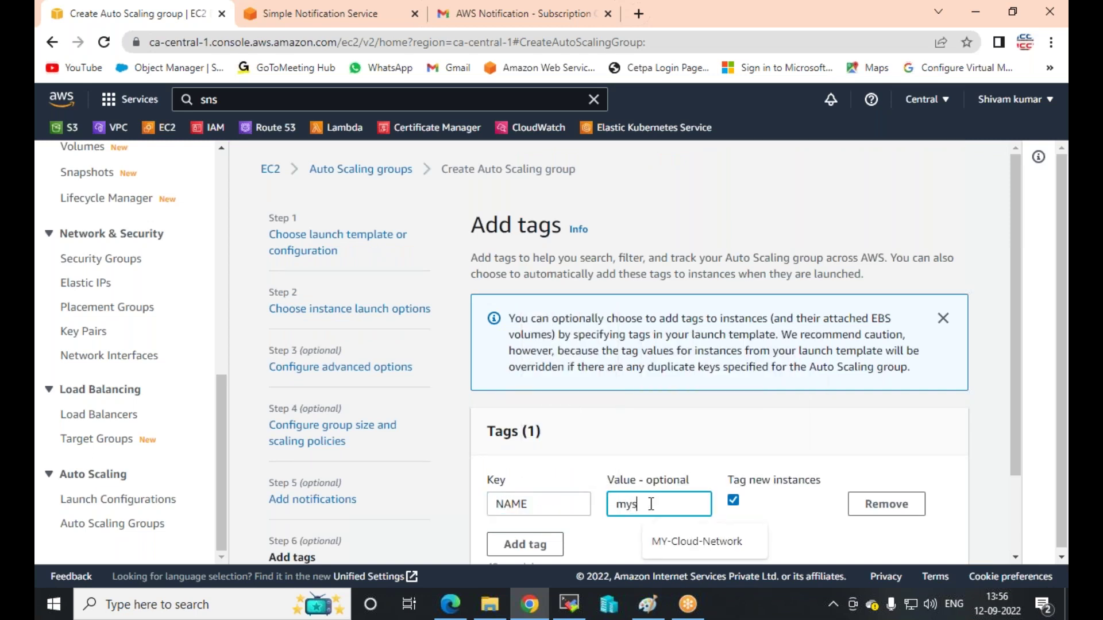
text(csling)
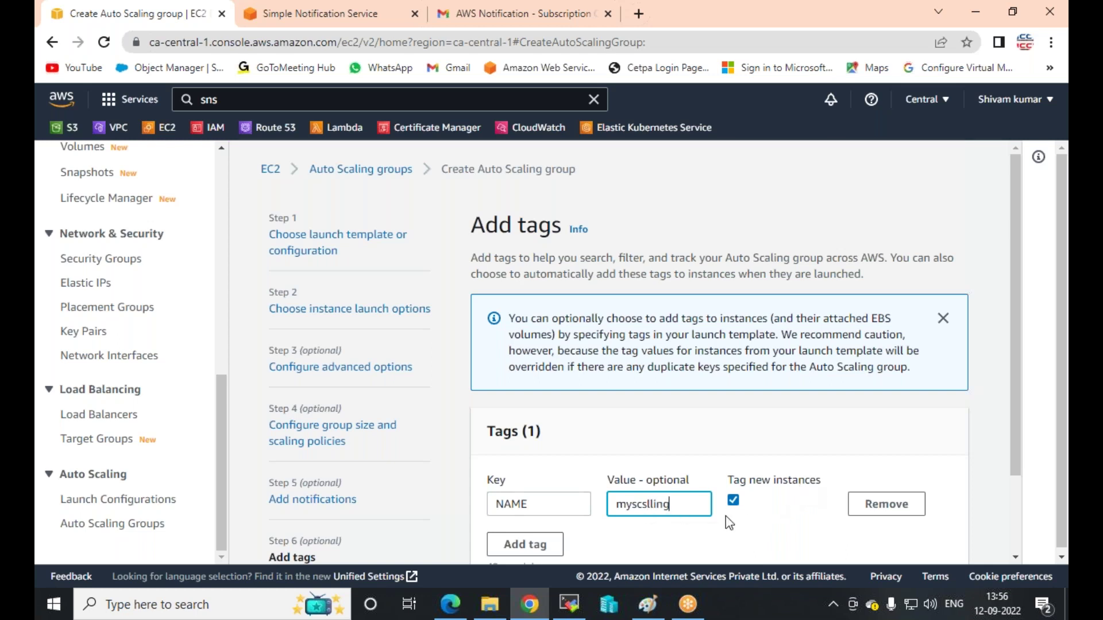
text(-vm)
scroll(958, 425, down, 2)
Review all settings and create the Canada-Scaling Auto Scaling group.
scroll(958, 431, down, 2)
click(939, 477)
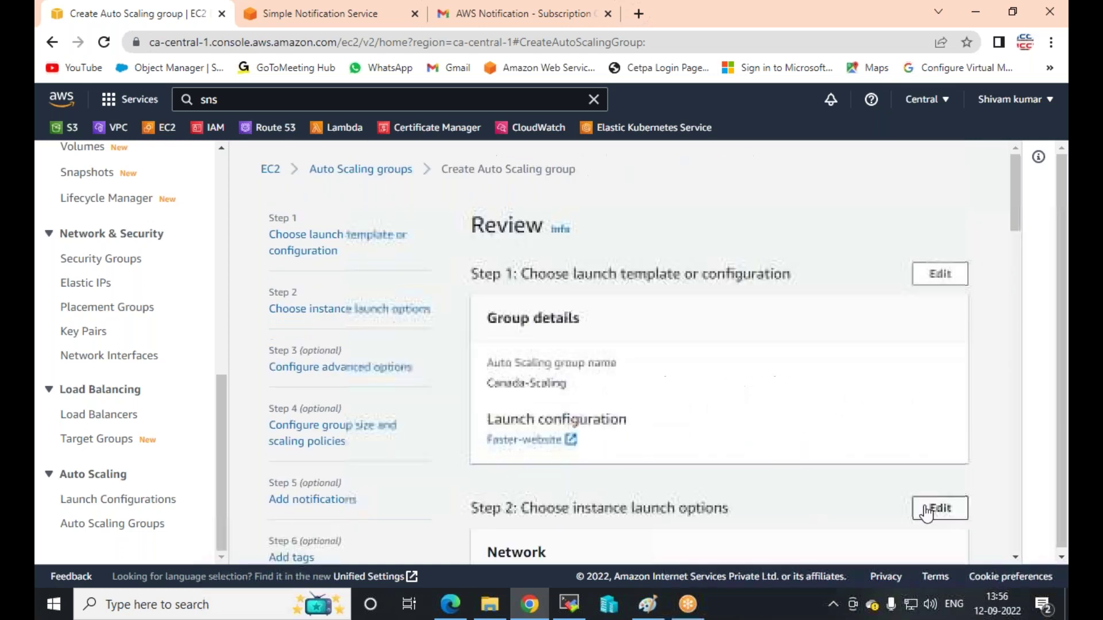
scroll(803, 468, down, 8)
scroll(801, 462, down, 10)
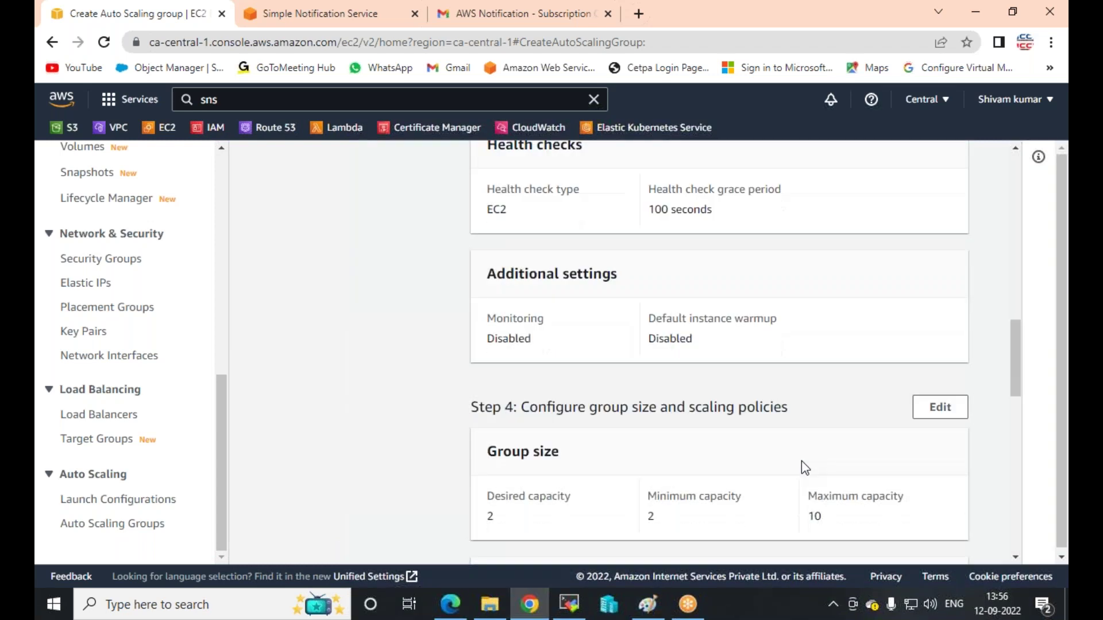
click(858, 526)
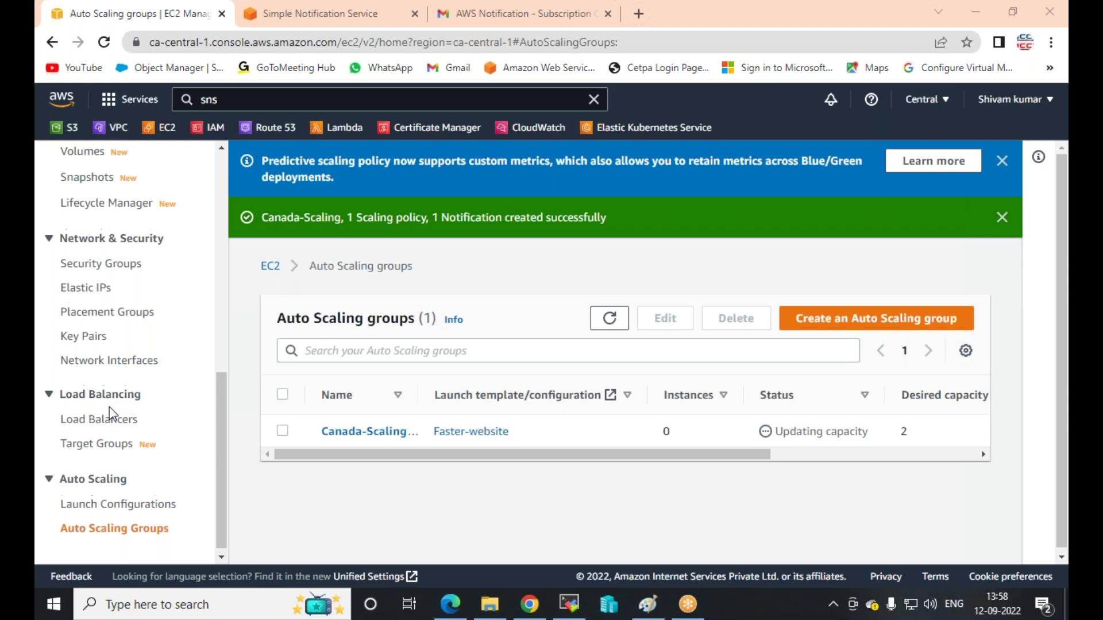
Refresh Instances to confirm two new running instances, then check myapp-lb is Active in Load Balancers.
scroll(110, 412, up, 4)
scroll(110, 411, up, 3)
click(85, 234)
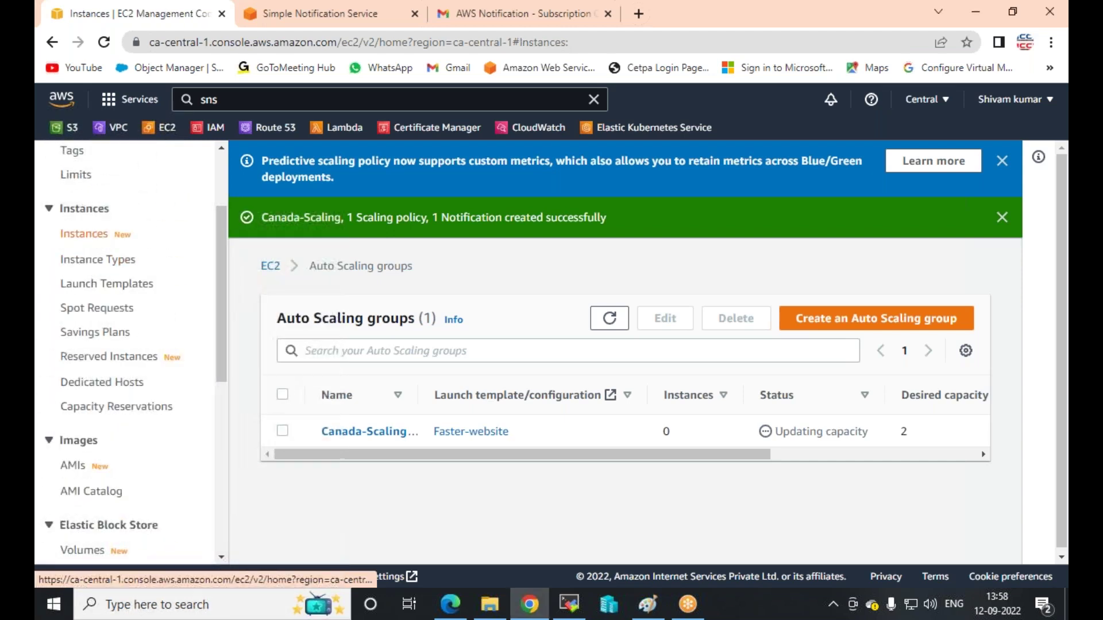
click(513, 201)
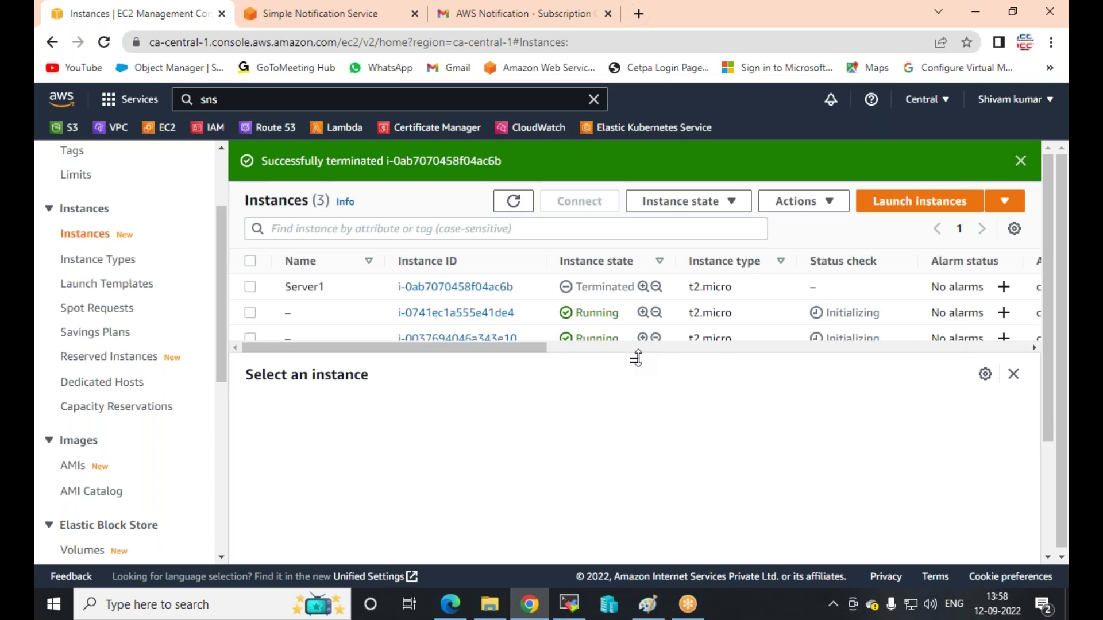
drag(634, 360, 649, 478)
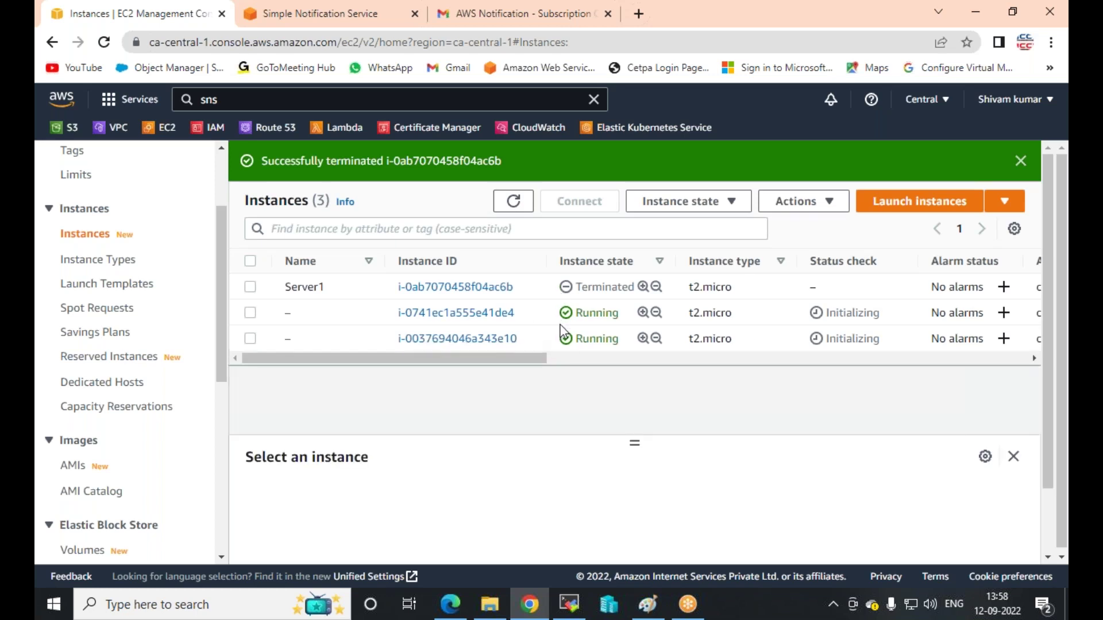
scroll(139, 346, down, 6)
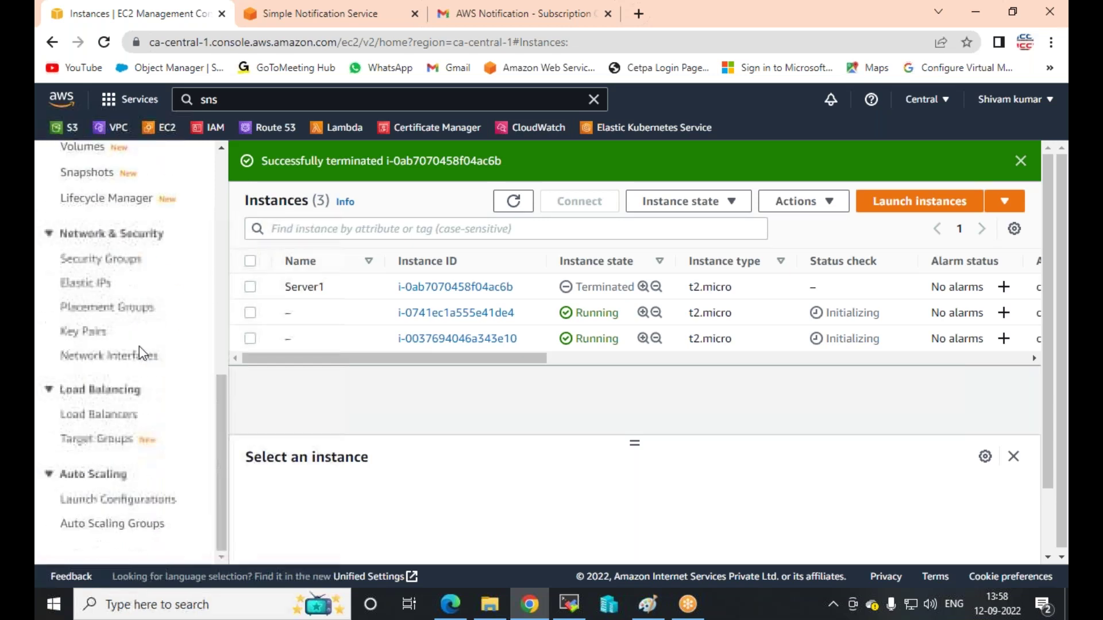
click(78, 424)
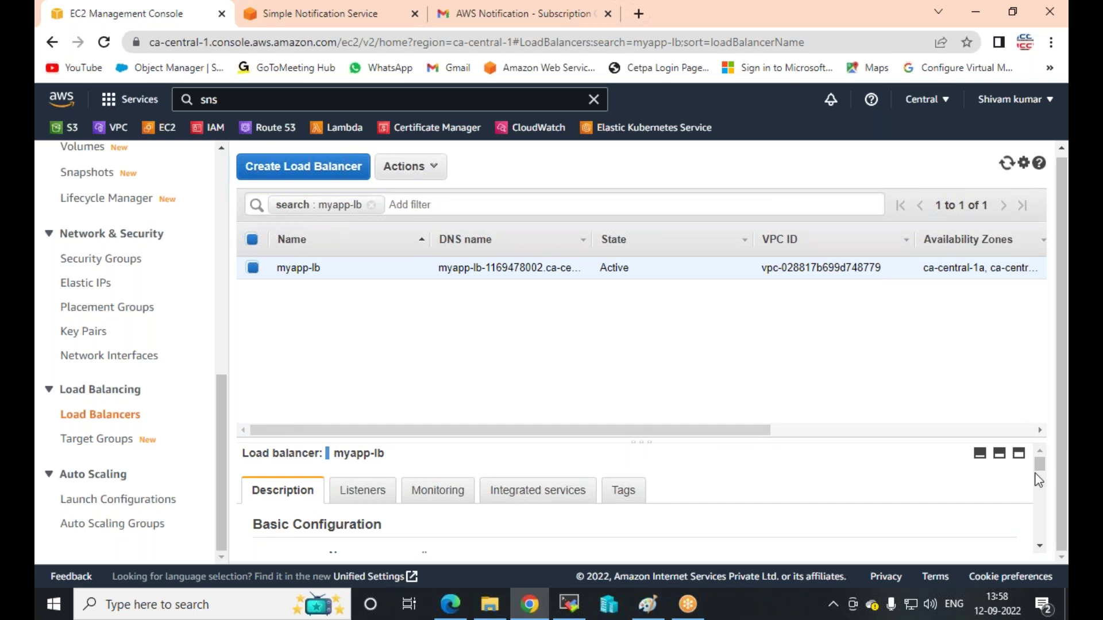
Copy myapp-lb's DNS name myapp-lb-1169478002.ca-central-1.elb.amazonaws.com from the Description panel.
drag(1040, 463, 1040, 477)
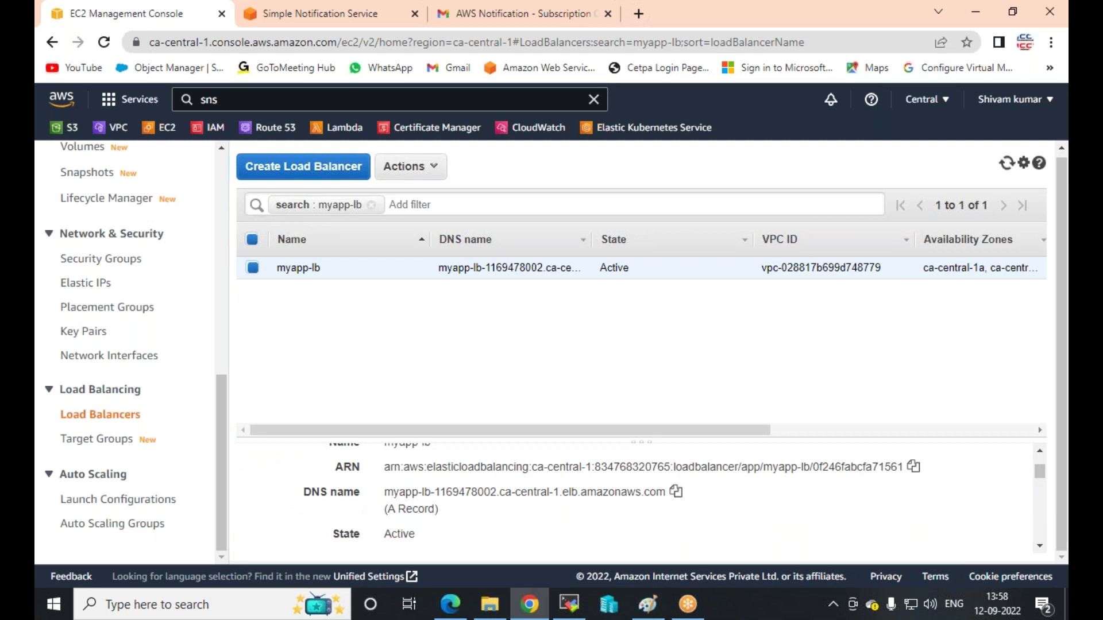
click(676, 494)
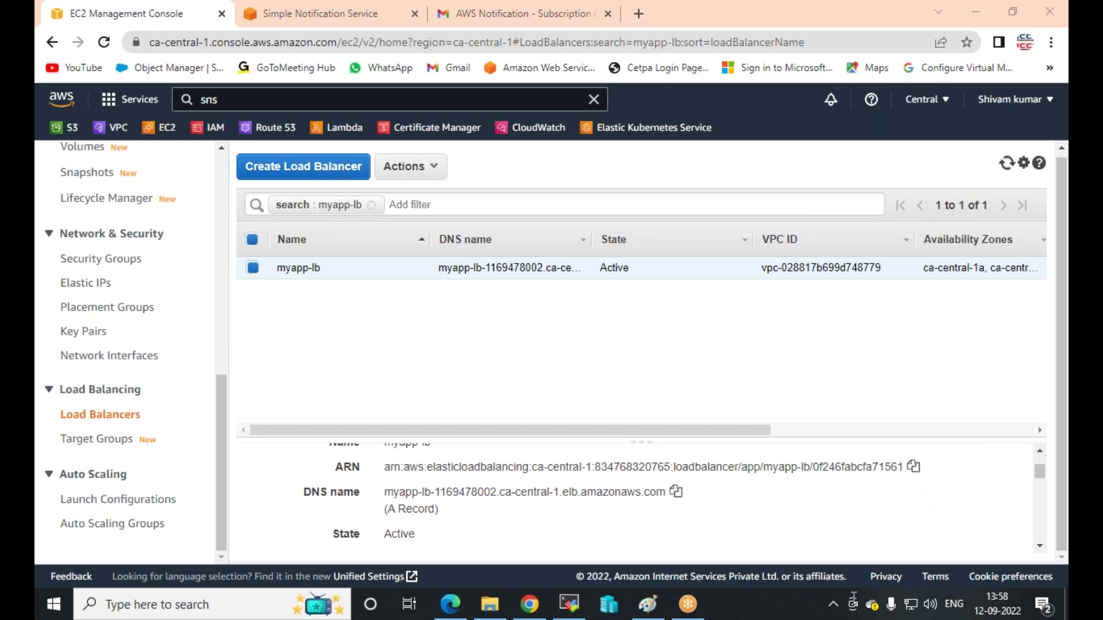
Load the pasted load balancer DNS name in the Gmail tab to reach the FASTER Logistics site.
click(514, 18)
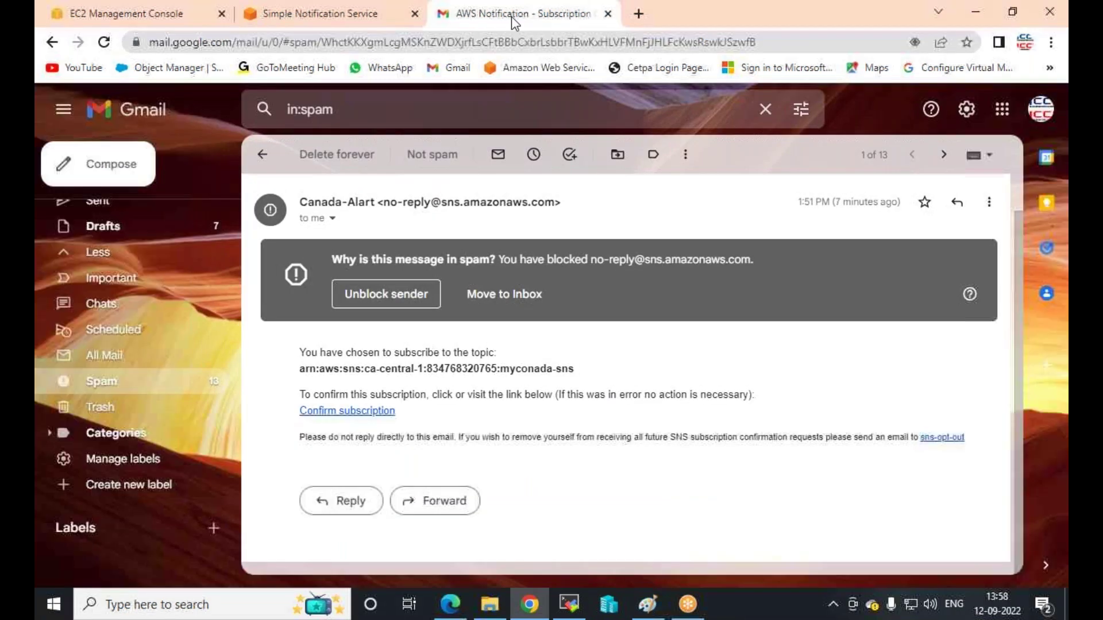
click(465, 43)
key(ctrl+v)
key(Return)
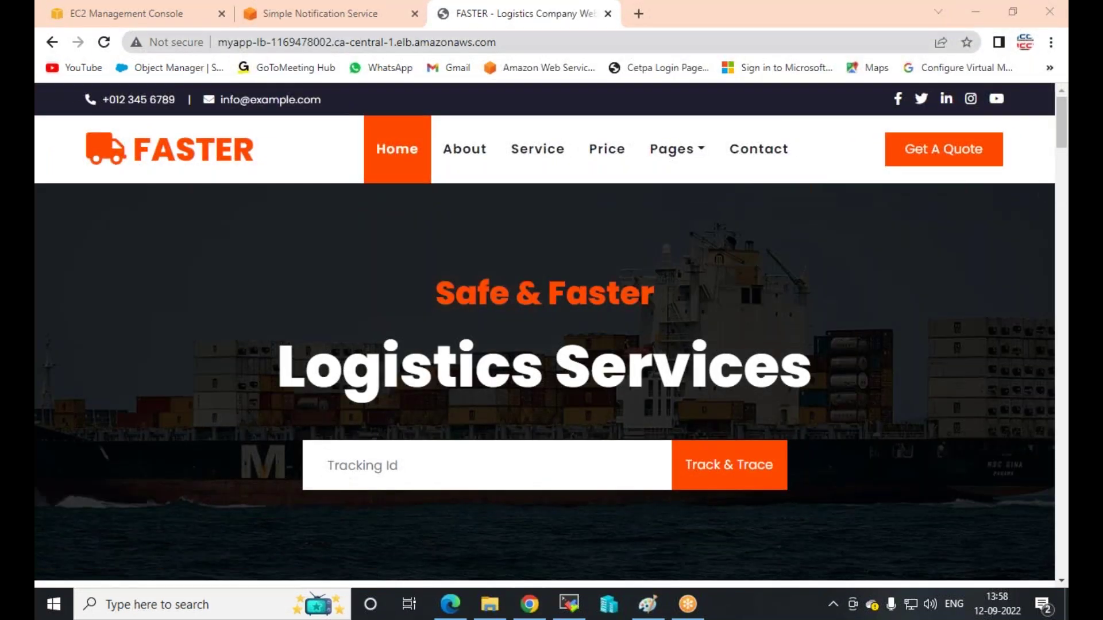
Select the load balancer URL in the address bar and bring the Paint diagram forward.
drag(506, 43, 214, 43)
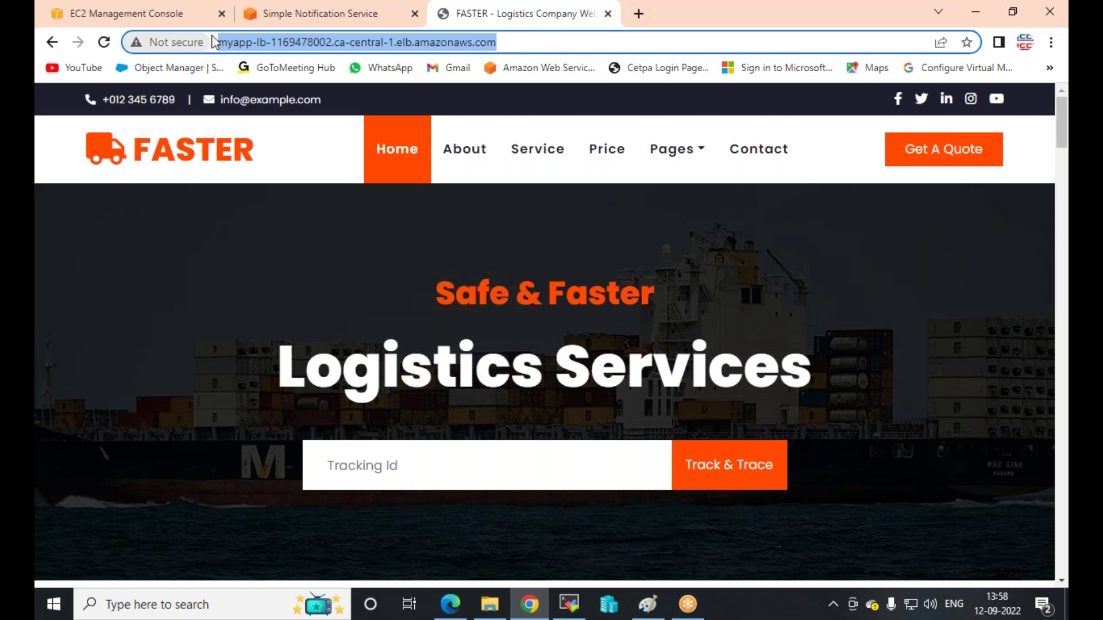
click(646, 609)
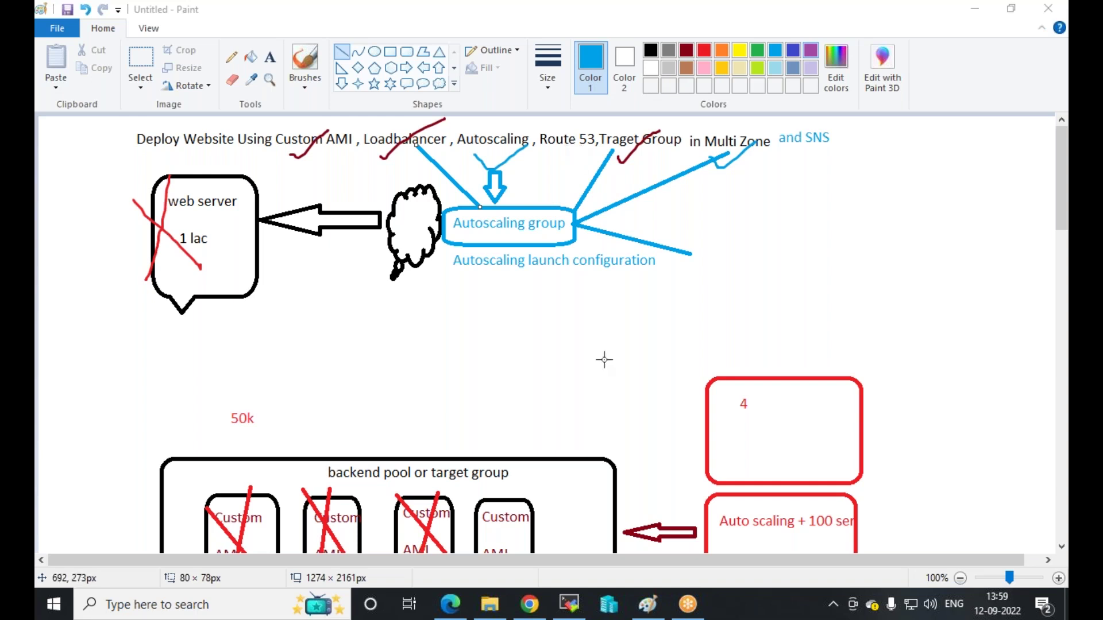
Draw a small blue square below the web server box in Paint.
click(253, 337)
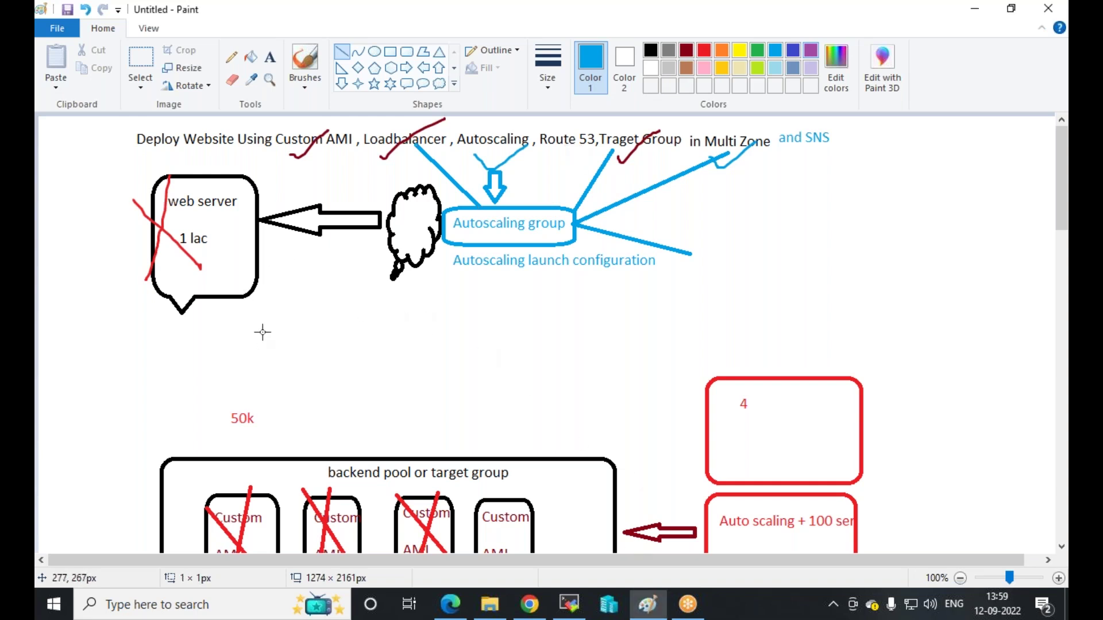
click(390, 51)
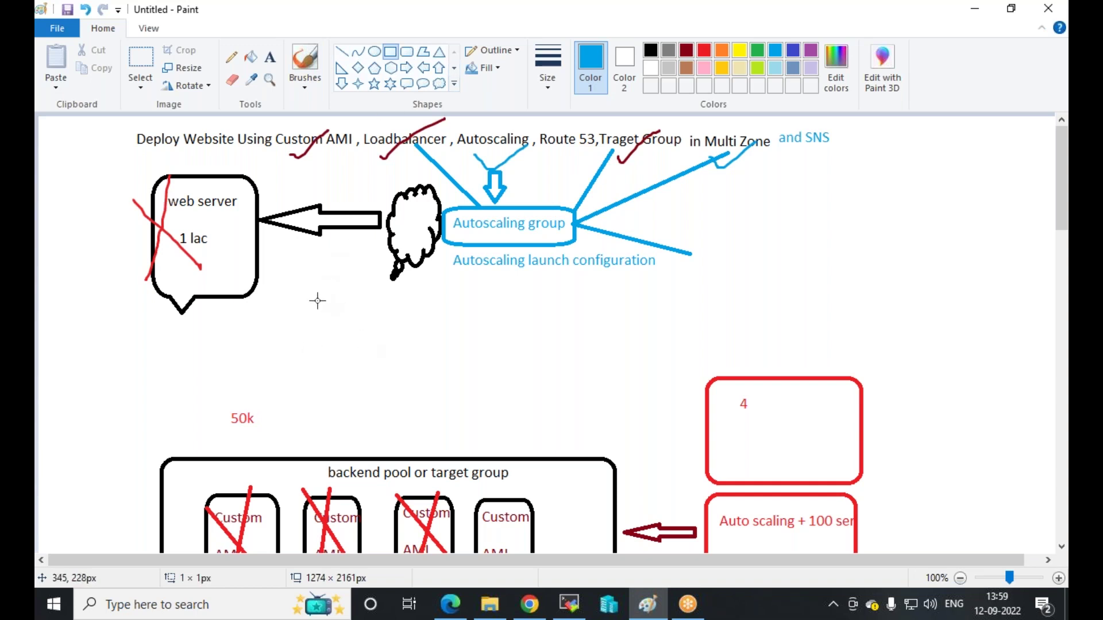
drag(315, 300, 364, 347)
Paste the DNS name myapp-lb-1169478002.ca-central-1.elb.amazonaws.com beneath the autoscaling group.
click(269, 57)
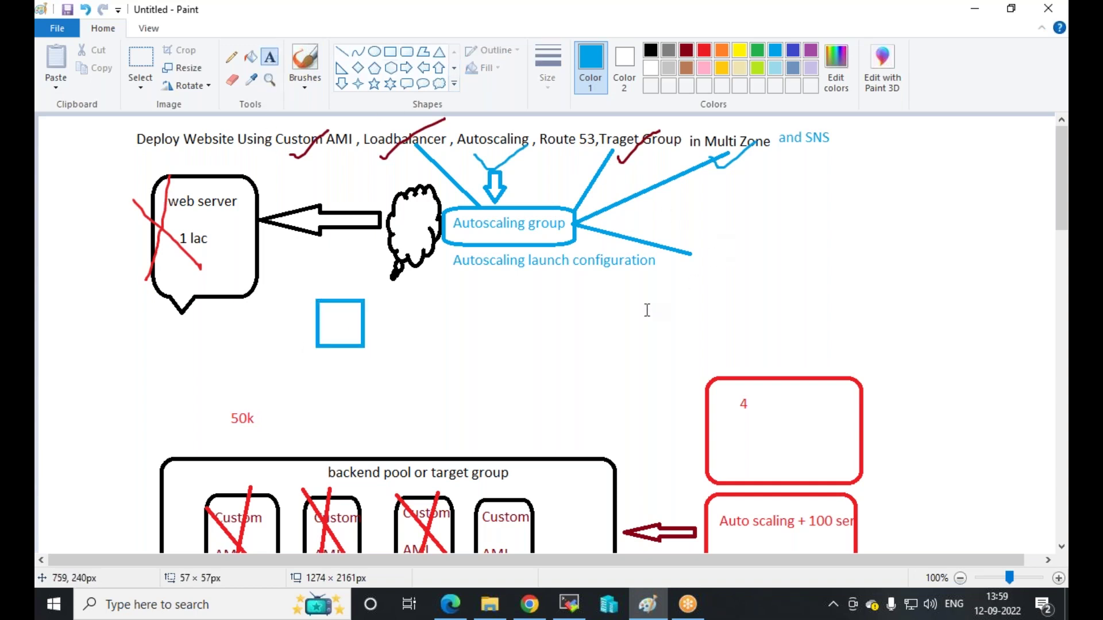
click(438, 291)
drag(586, 310, 924, 333)
text(myapp-lb-1169478002.ca-central-1.elb.amazonaws.com)
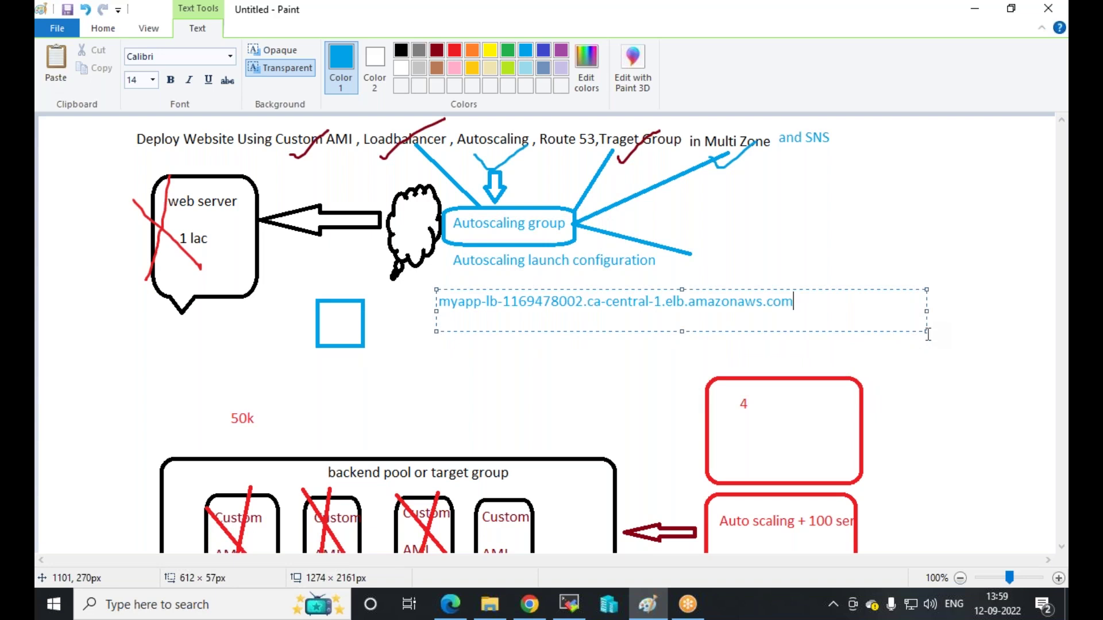
click(374, 384)
scroll(442, 353, down, 3)
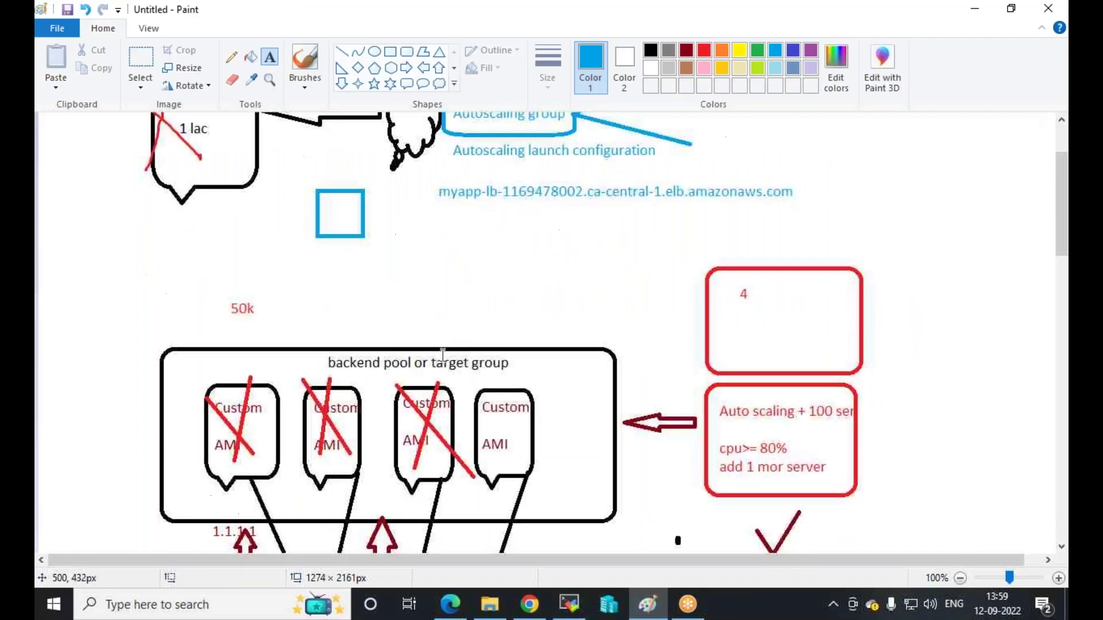
scroll(443, 353, down, 10)
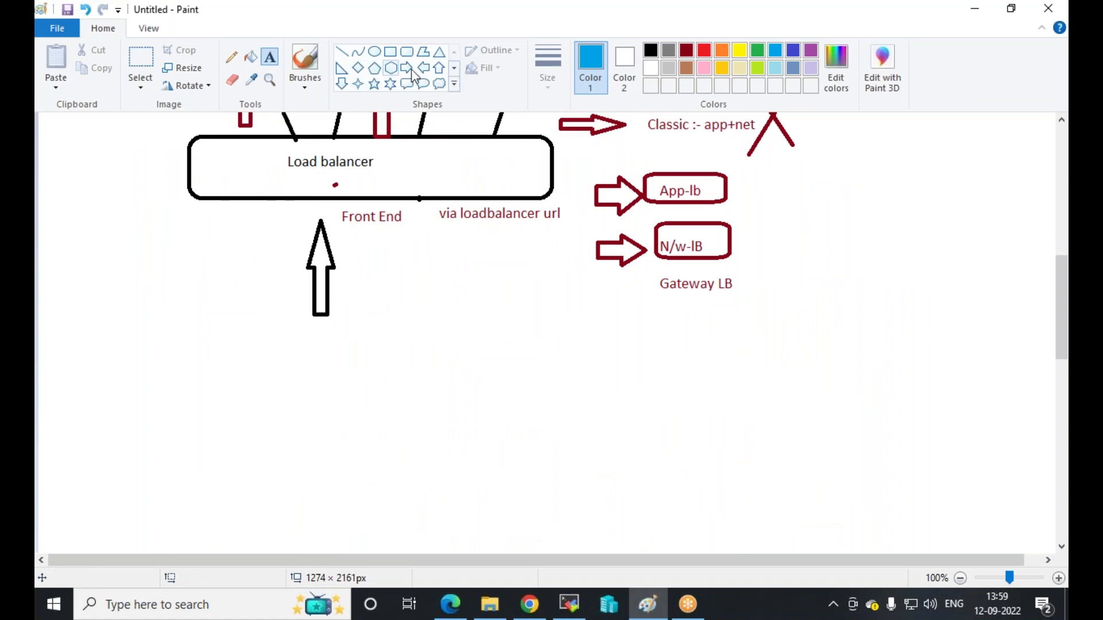
Draw a blue hexagon below Front End labelled 'Route 53'.
click(375, 70)
click(390, 69)
drag(374, 285, 495, 420)
click(270, 61)
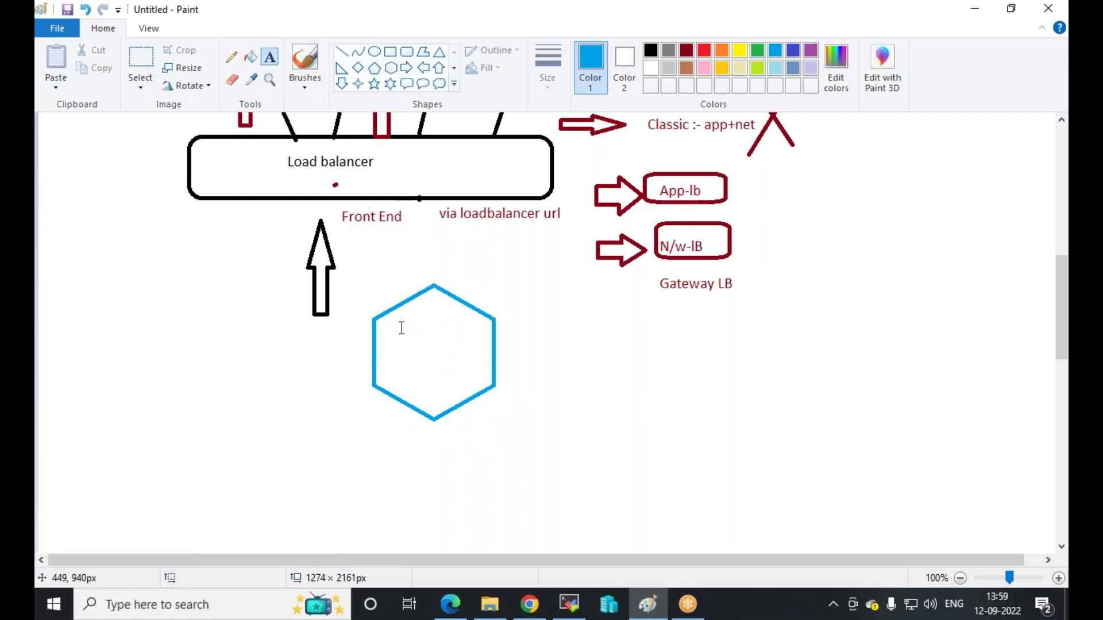
click(400, 320)
text(Route )
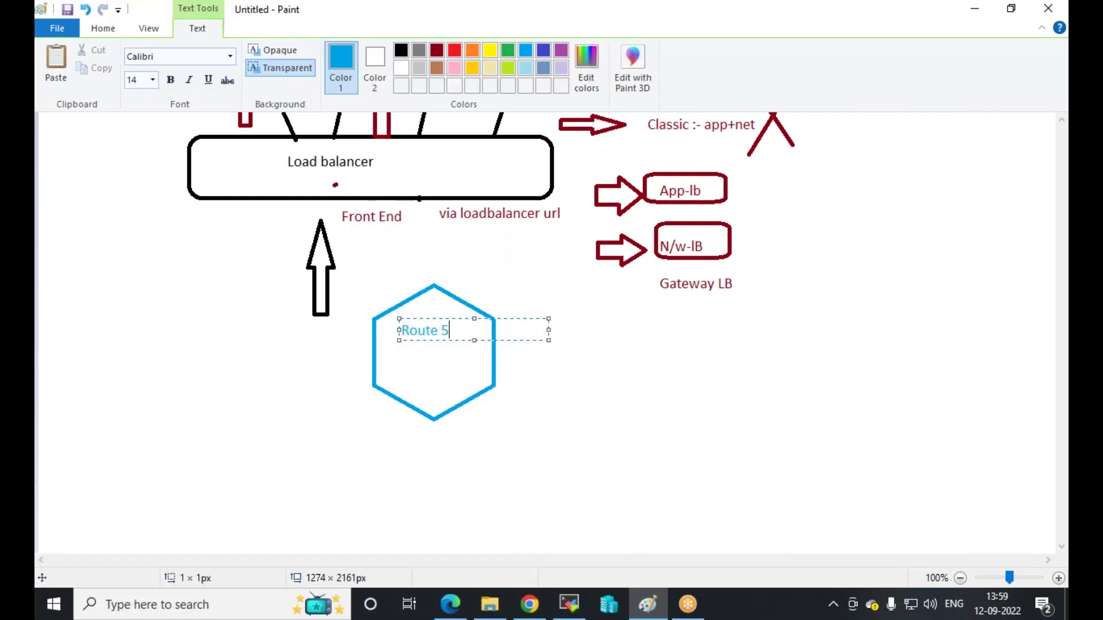
text(53)
click(311, 291)
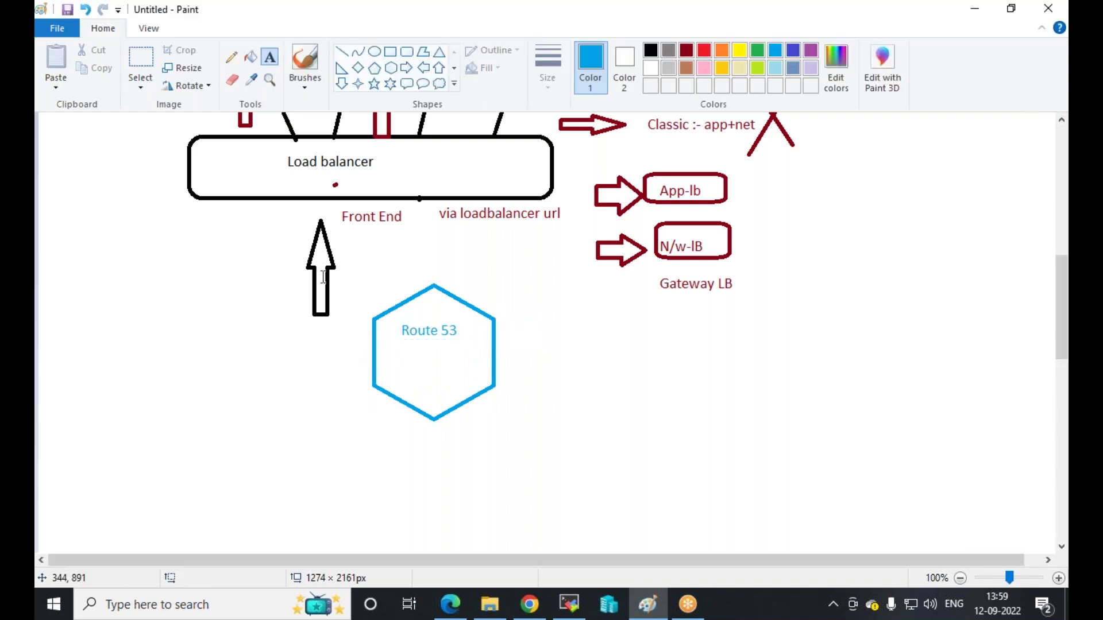
Draw a large black left arrow into the hexagon and a small one leading left.
click(439, 67)
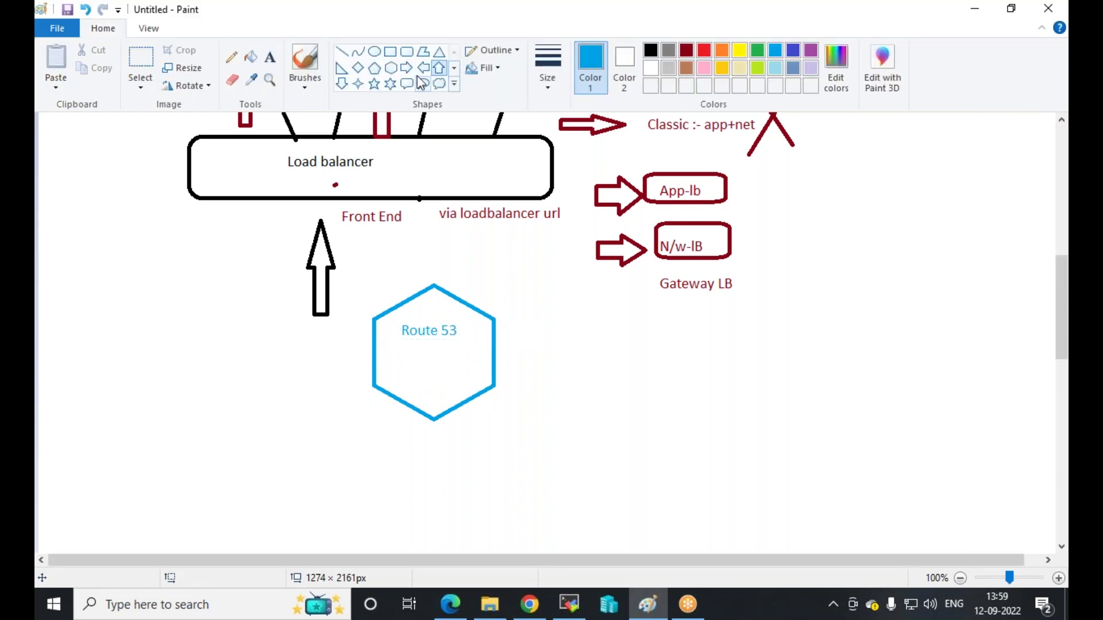
click(650, 49)
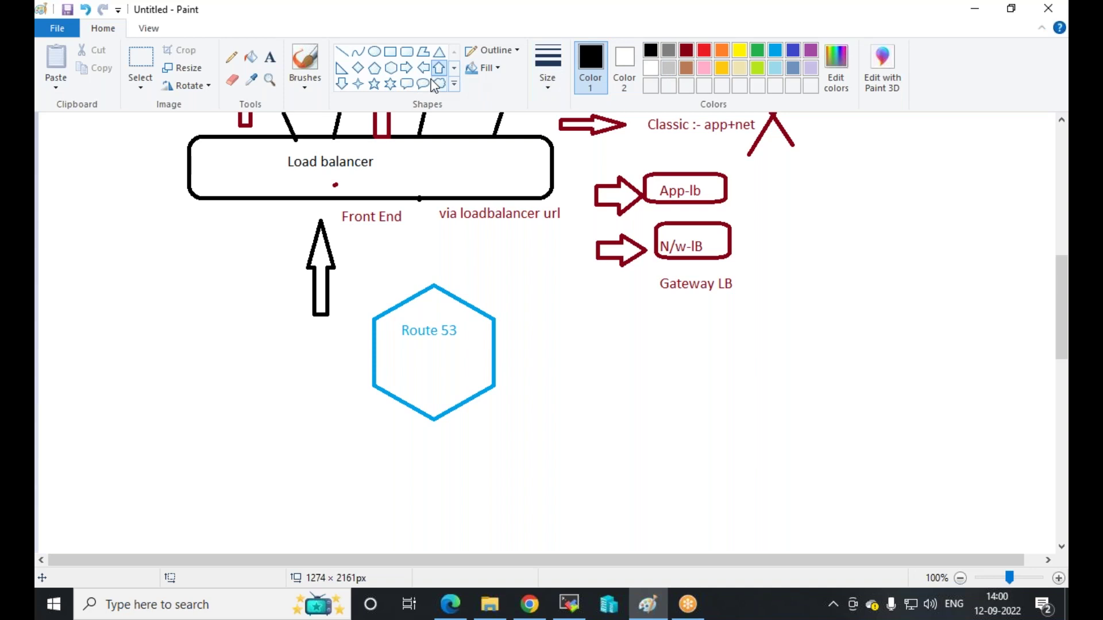
click(423, 68)
drag(719, 357, 504, 412)
click(466, 438)
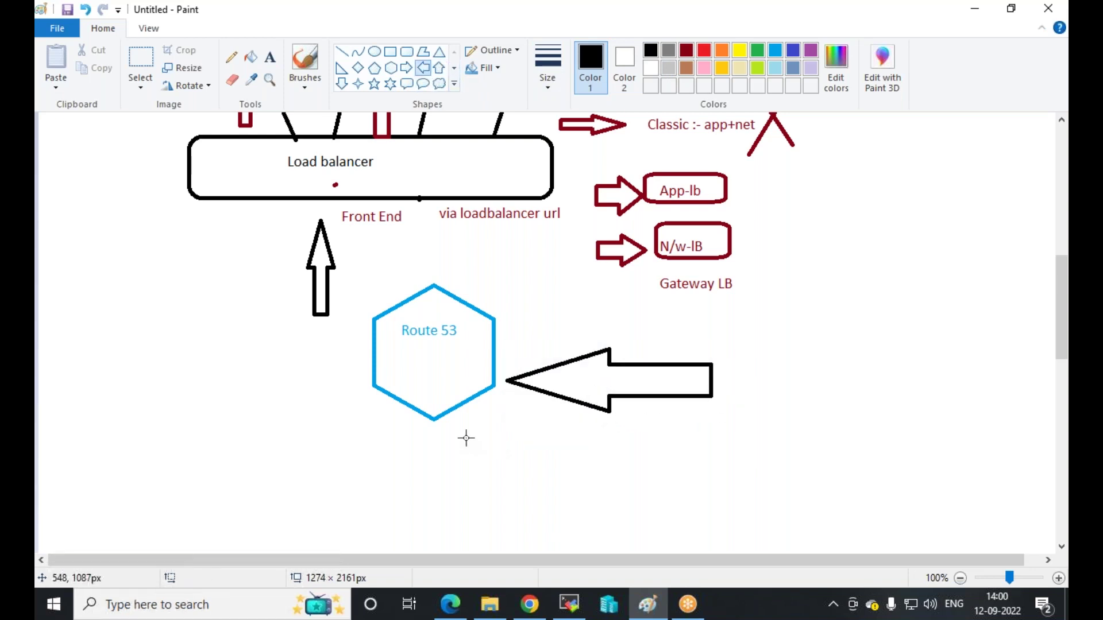
drag(370, 345, 311, 366)
click(307, 284)
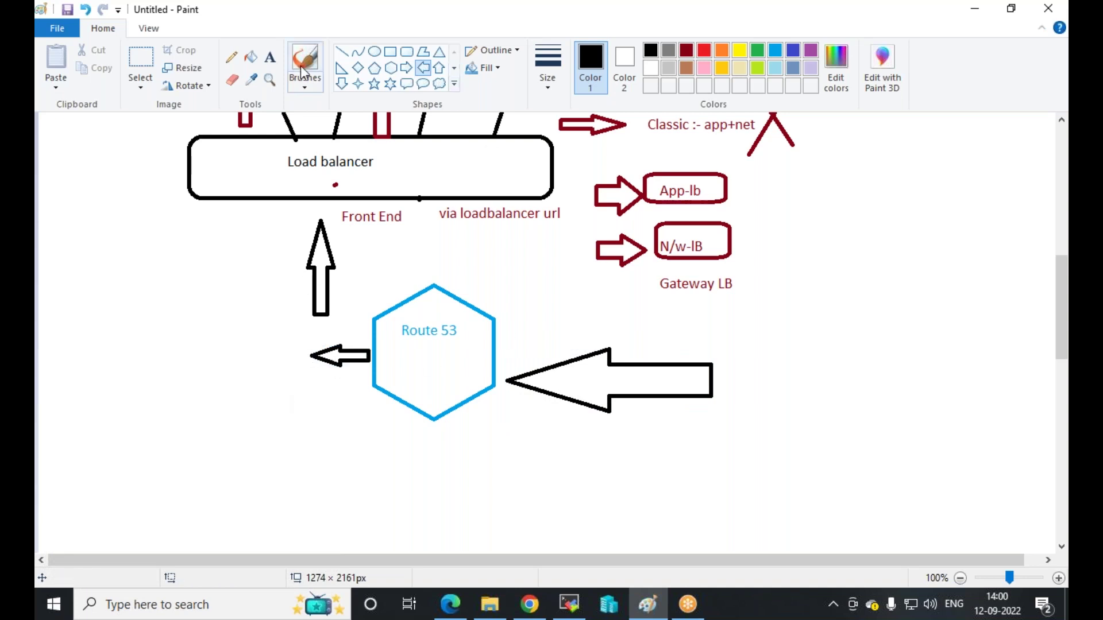
click(270, 57)
Write 'DNS' and 'xyz.com' on two lines inside the Route 53 hexagon.
click(407, 350)
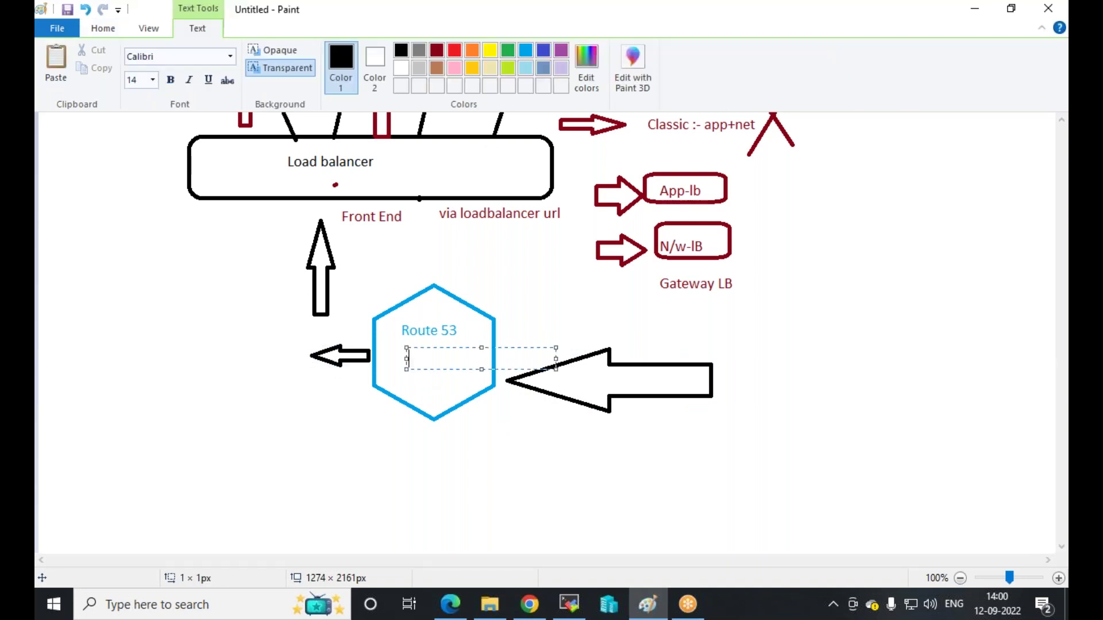
text(DNS)
key(Return)
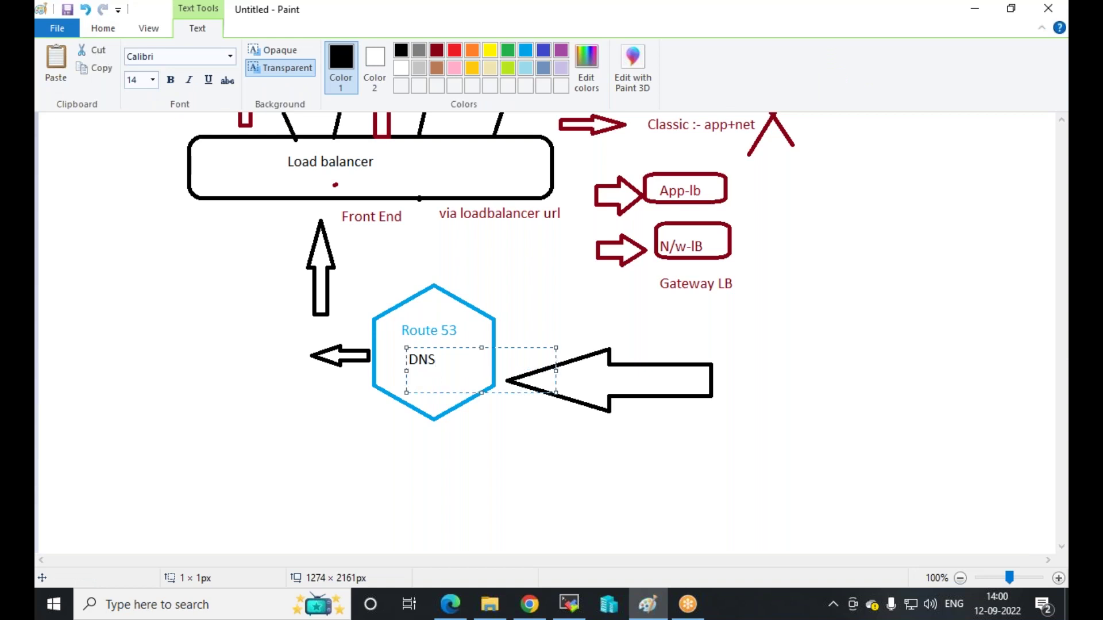
text(xyz.com)
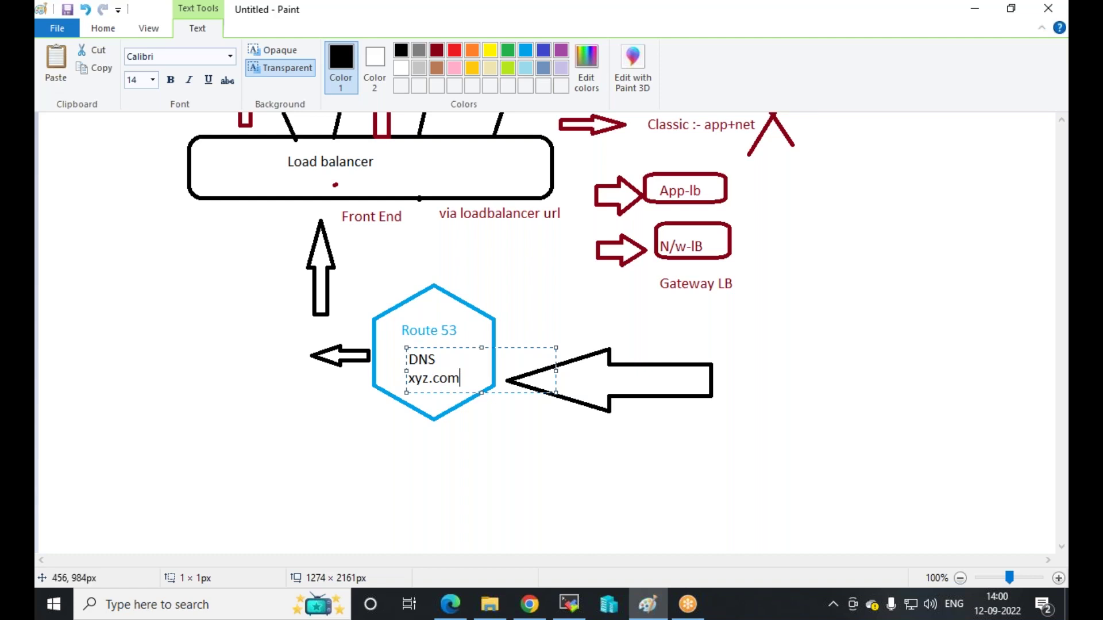
click(468, 320)
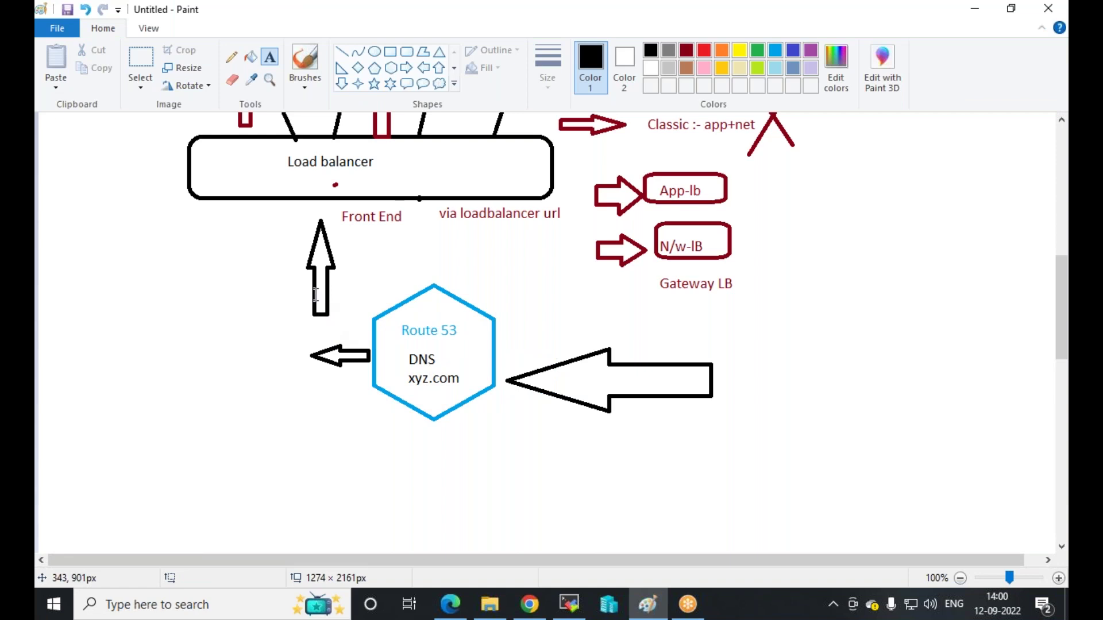
Add the notes 'Create Alis Record' and 'LB name--xyz.com' left of the hexagon.
click(187, 333)
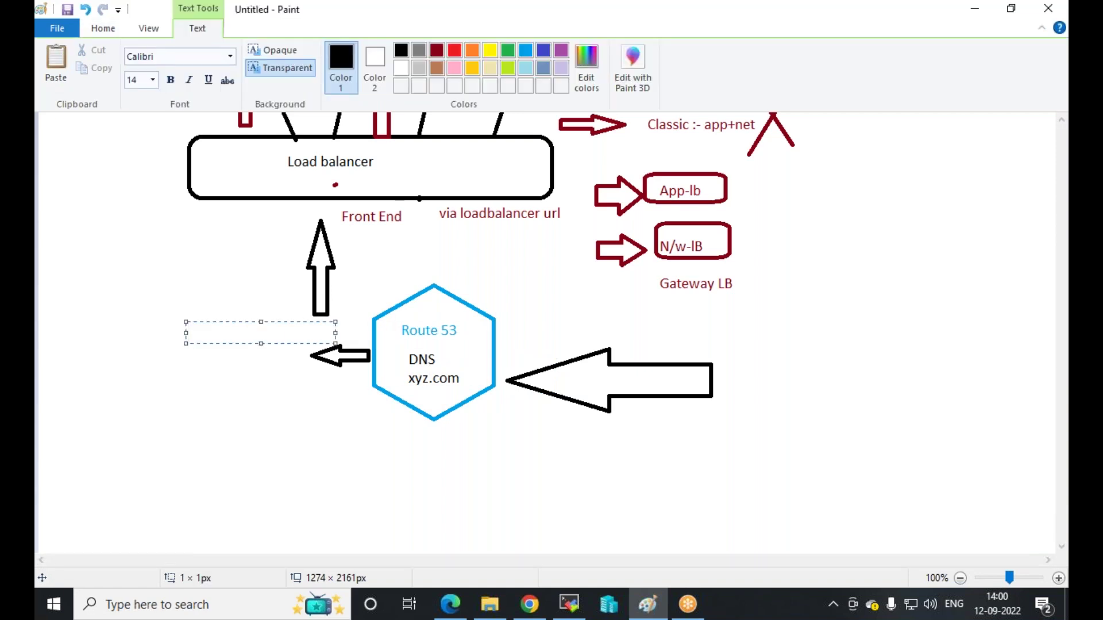
text(Create Alis R)
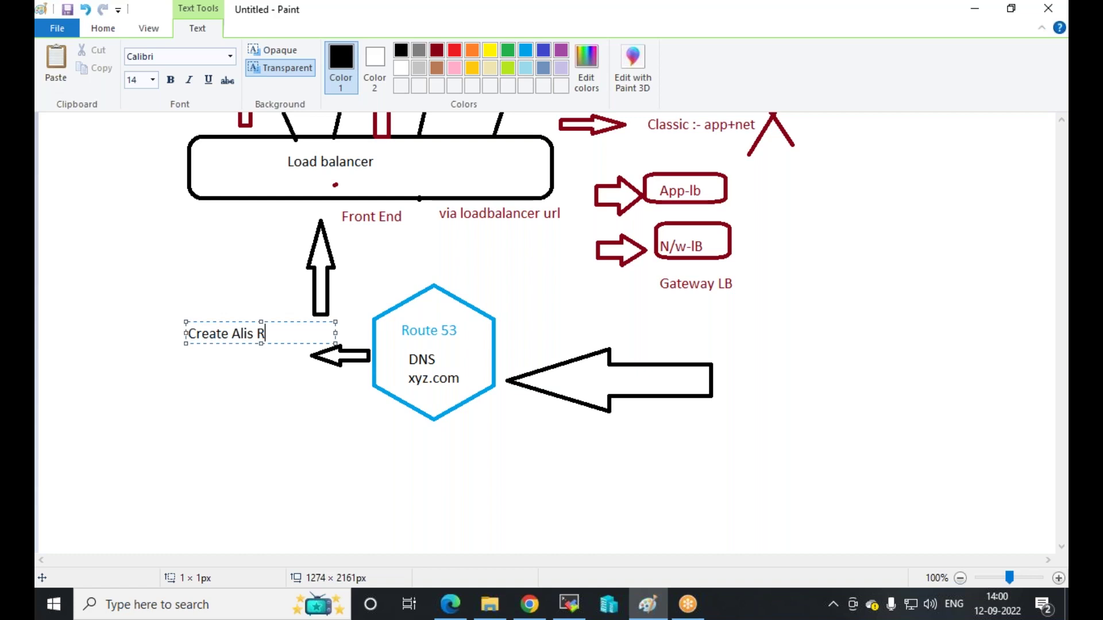
text(ecord)
click(253, 502)
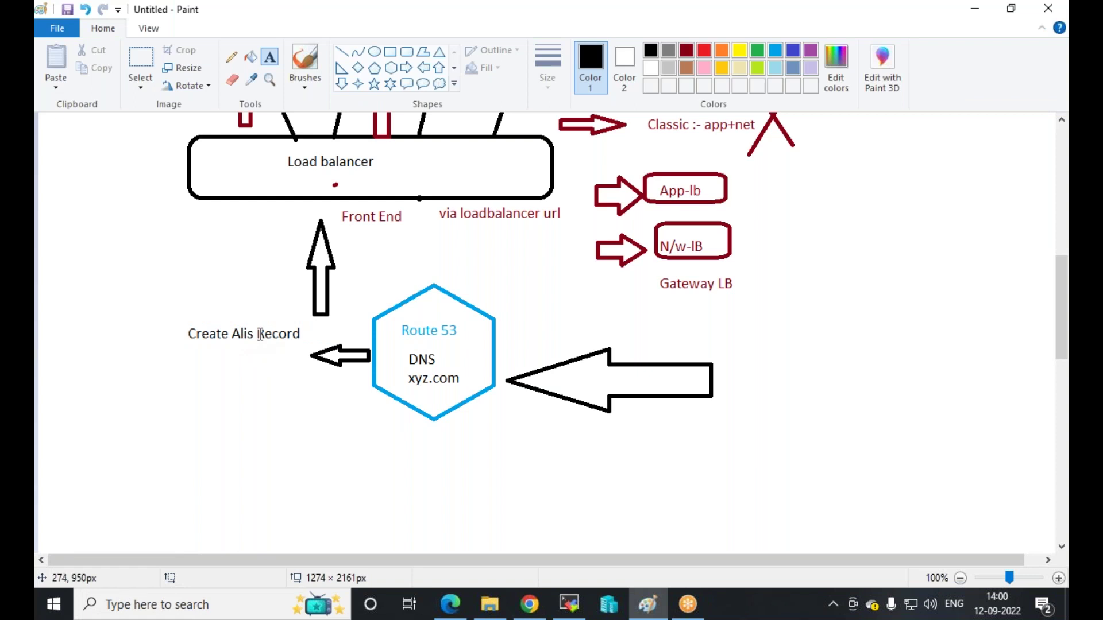
click(103, 377)
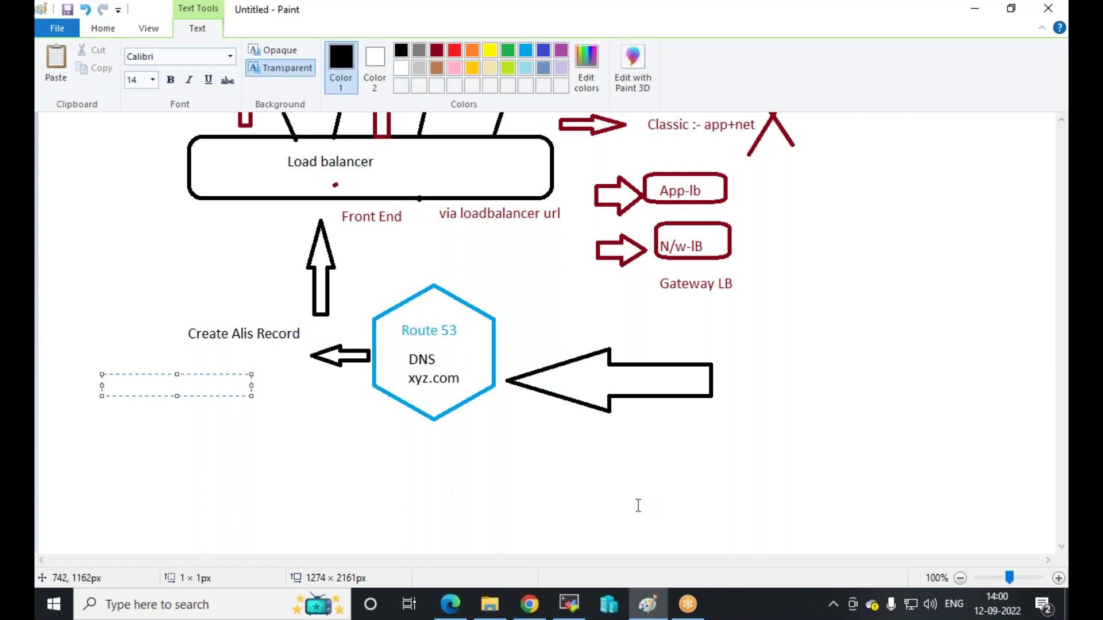
text(LB name--xyz.com)
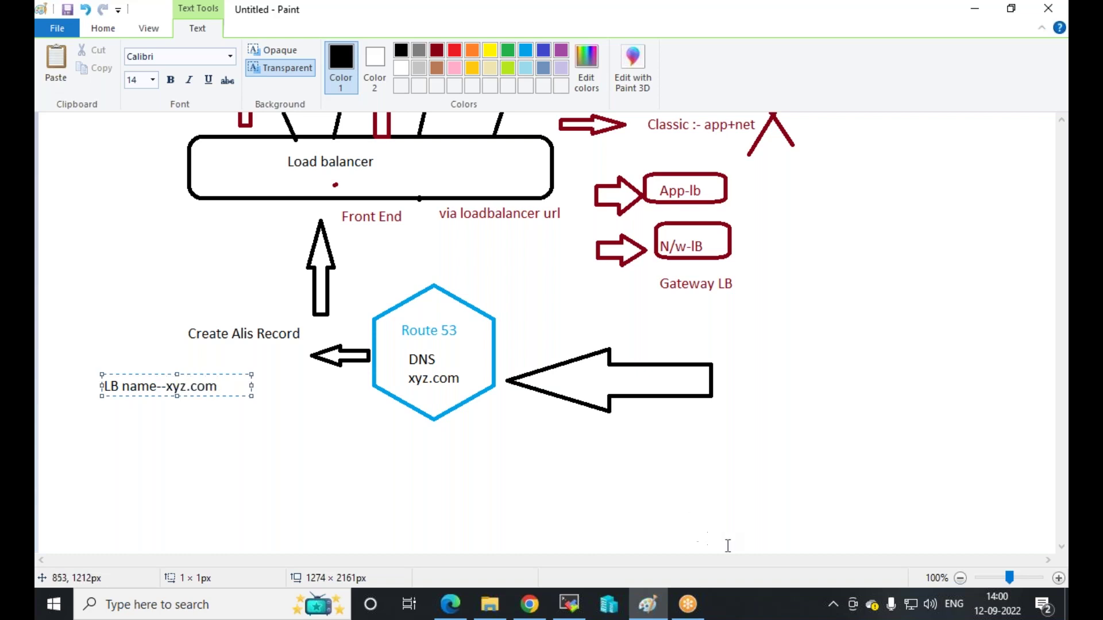
click(726, 546)
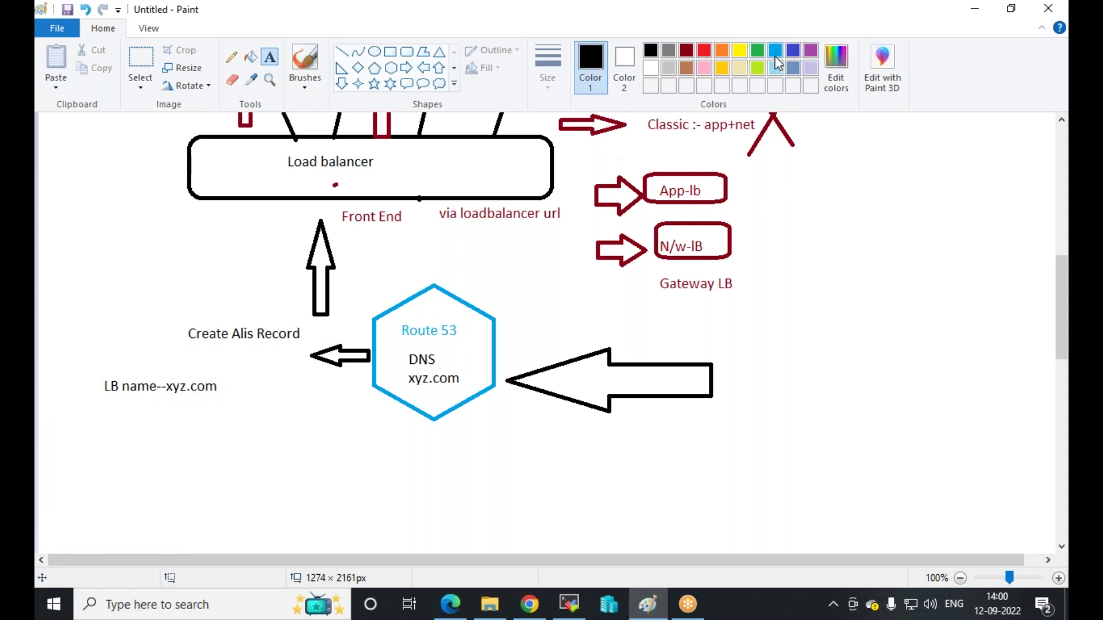
click(792, 50)
click(298, 74)
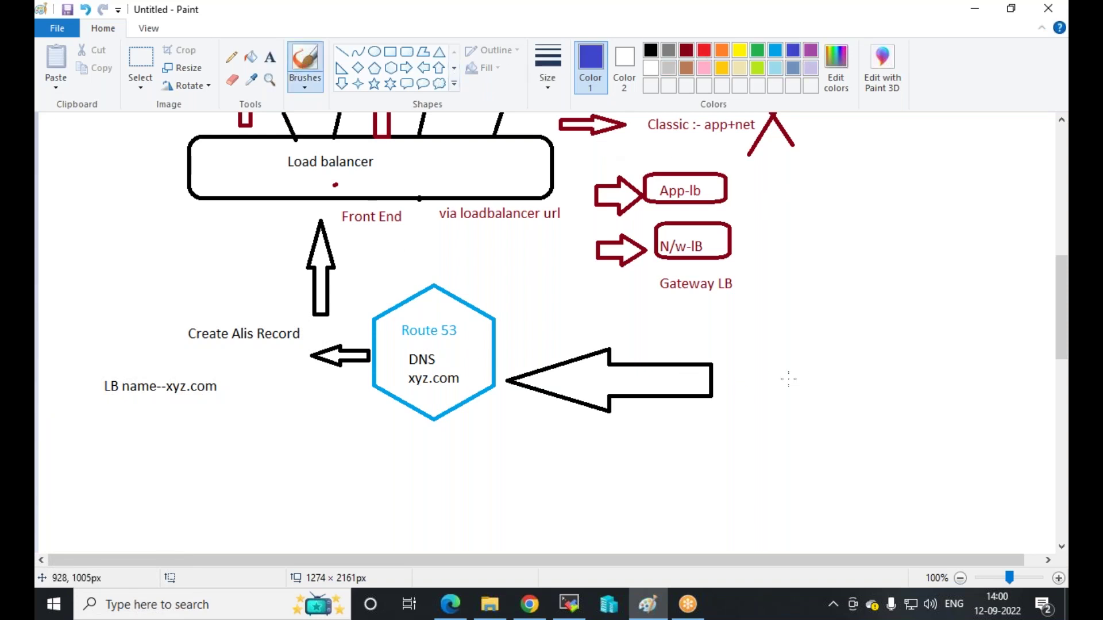
Draw an indigo rounded callout right of the large arrow, labelled 'xyz.com'.
click(406, 83)
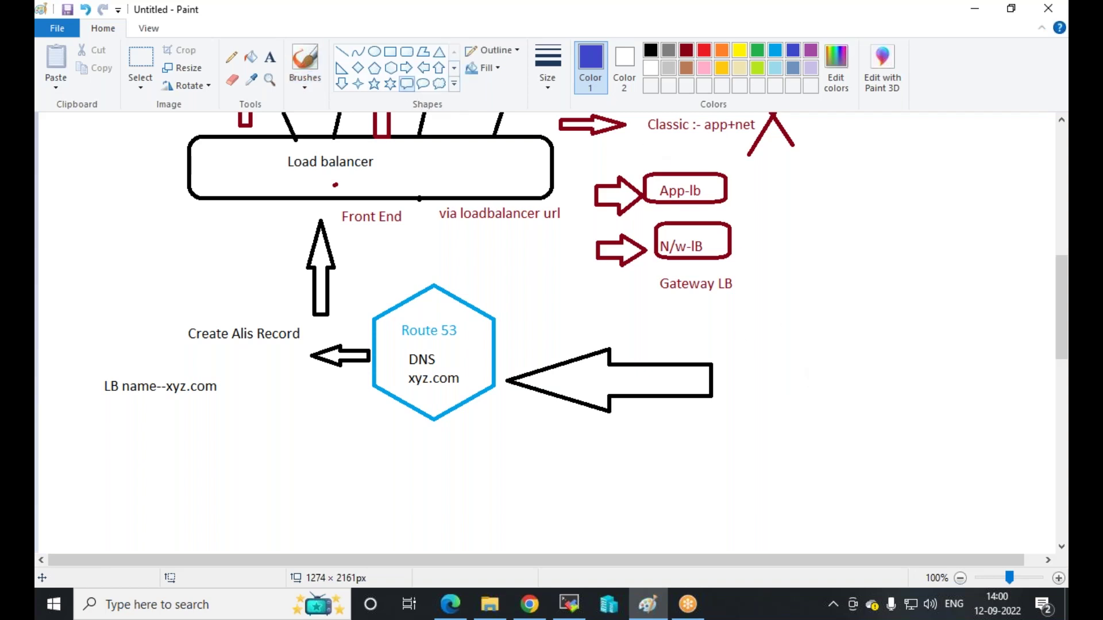
drag(769, 328, 854, 440)
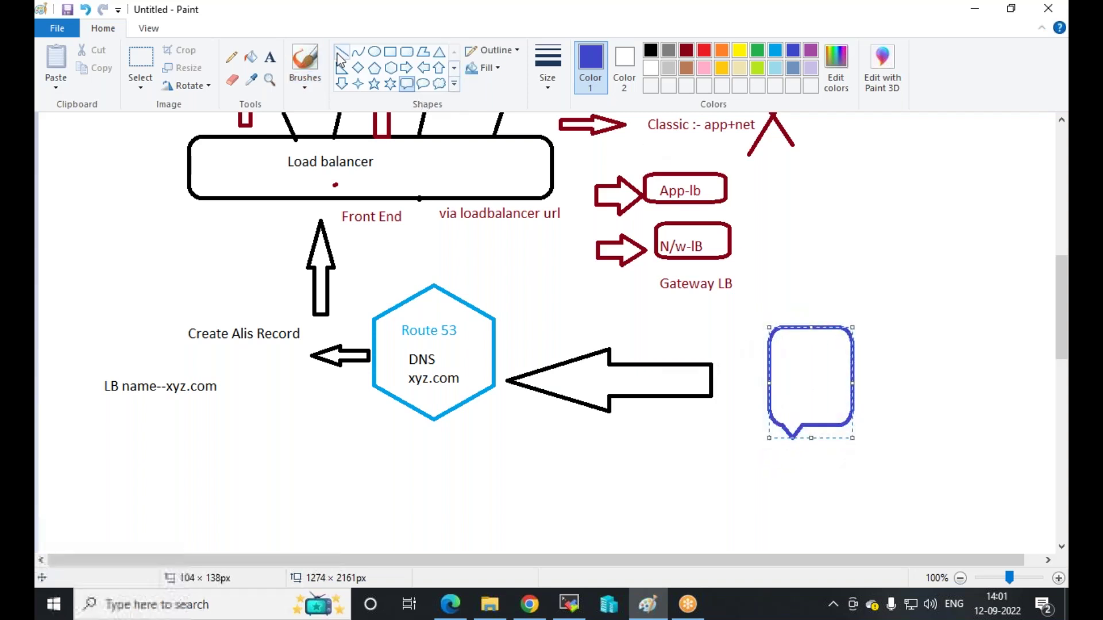
click(270, 56)
click(882, 344)
text(xyz.com)
click(546, 467)
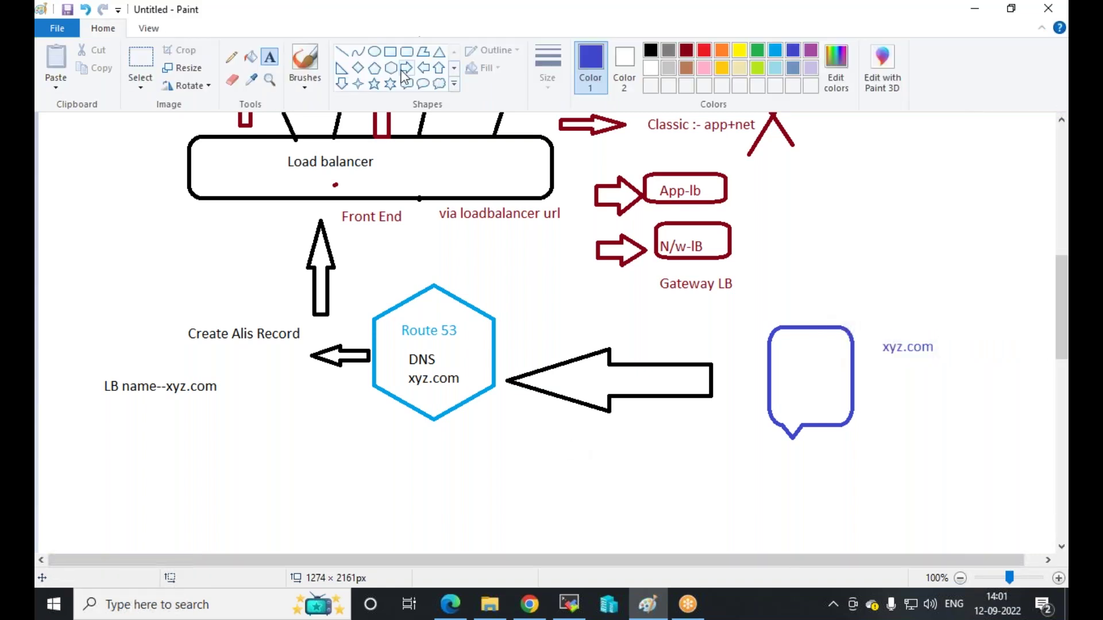
click(305, 61)
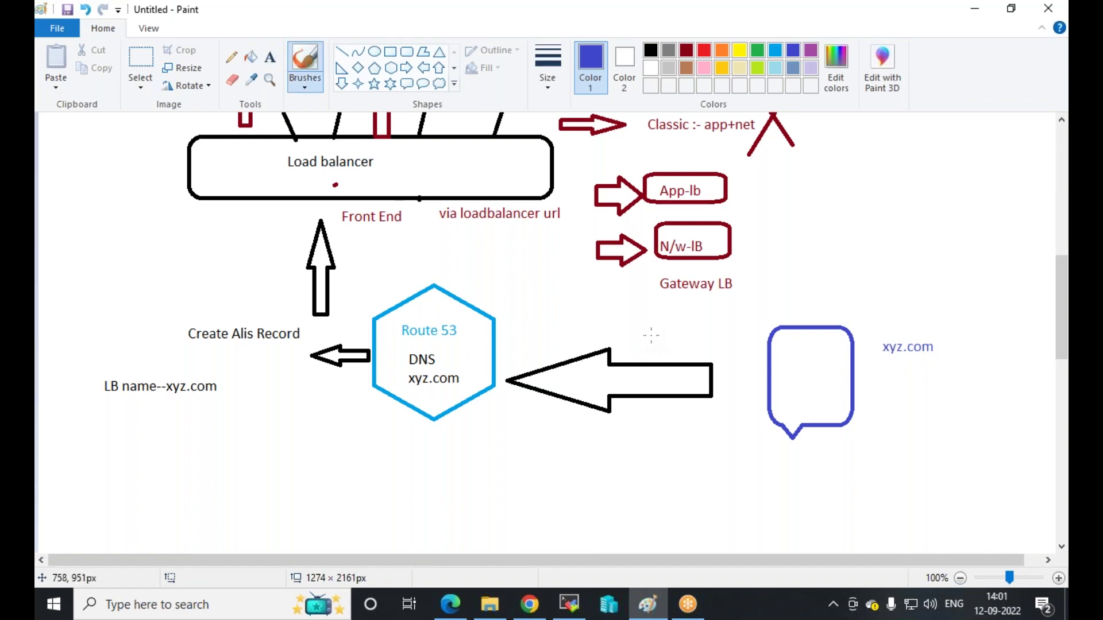
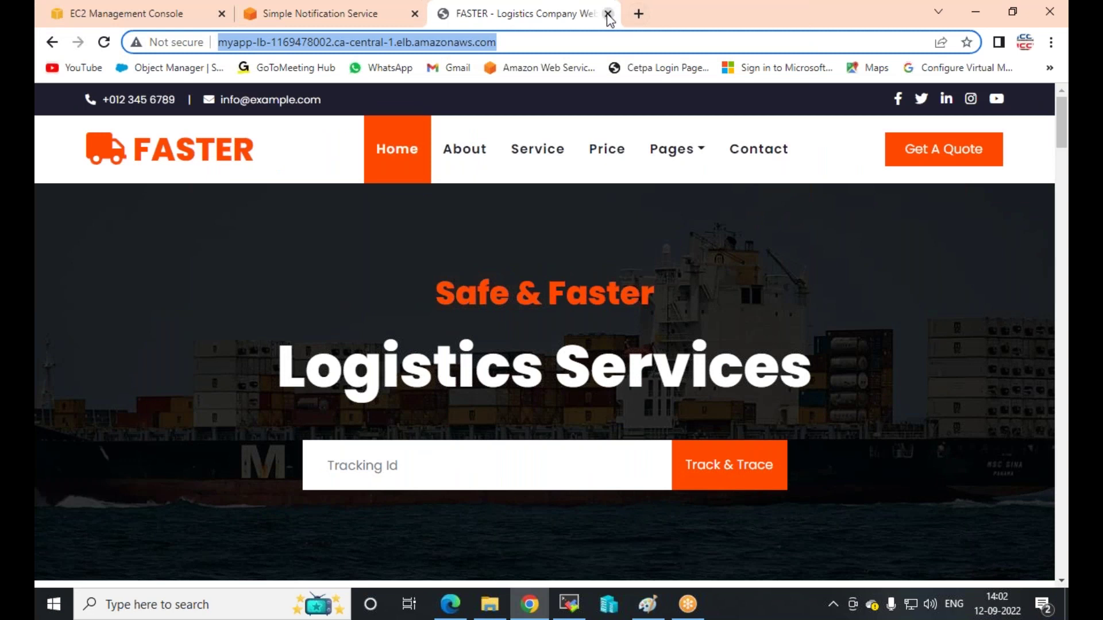
Open a blank new browser tab next to the EC2 Management Console.
click(445, 13)
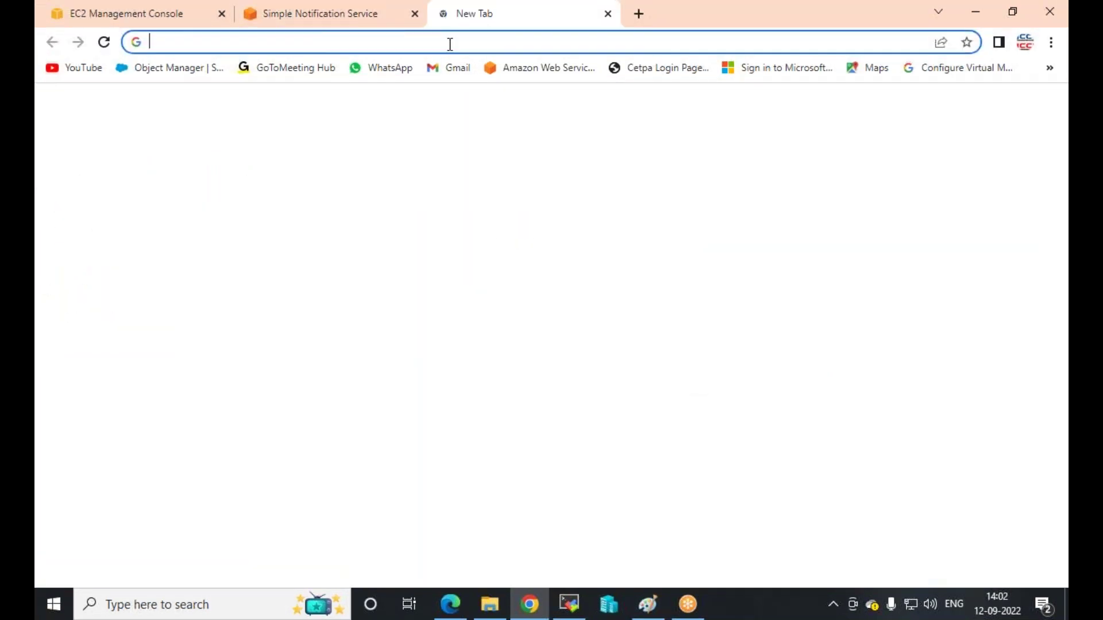
Search 'godaddy login', go to godaddy.com, and open rvinfosystem.live from My Products.
click(449, 43)
text(go)
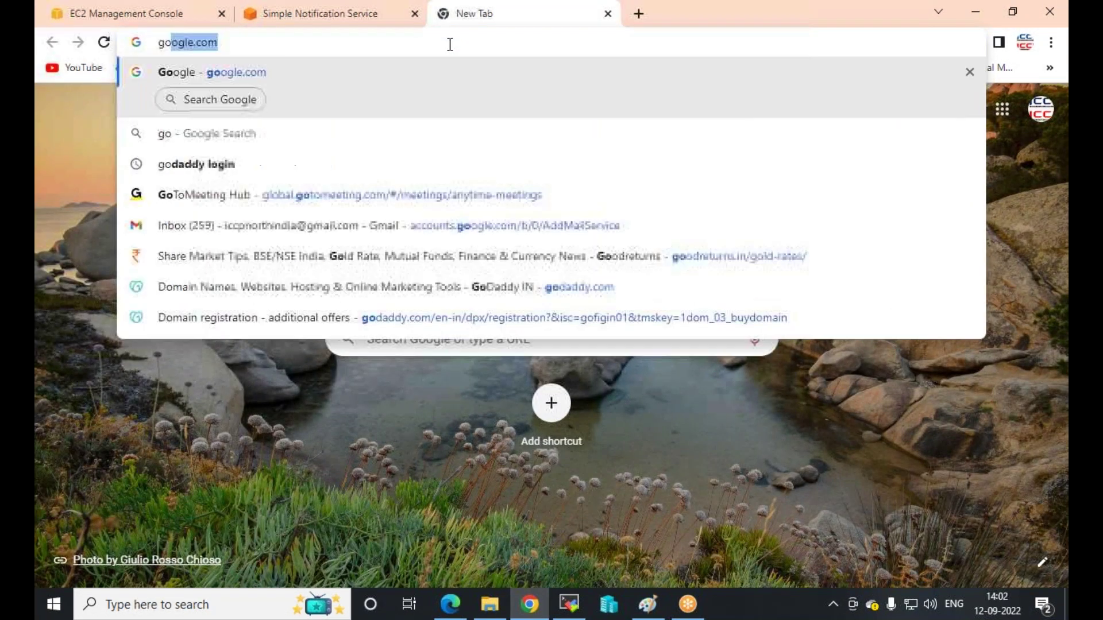
click(225, 164)
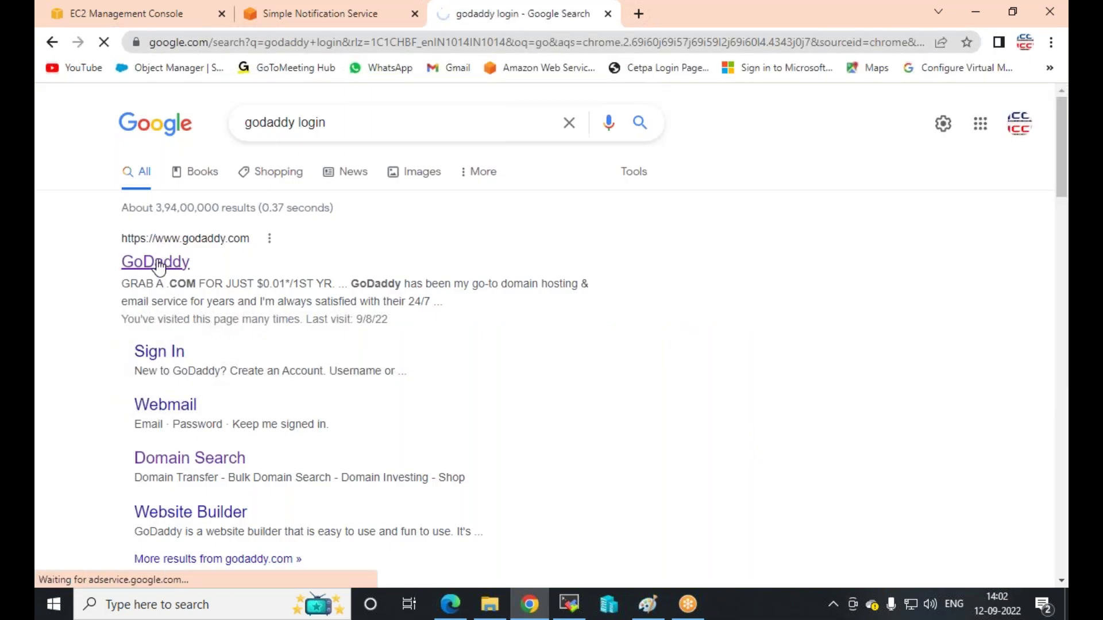
click(157, 263)
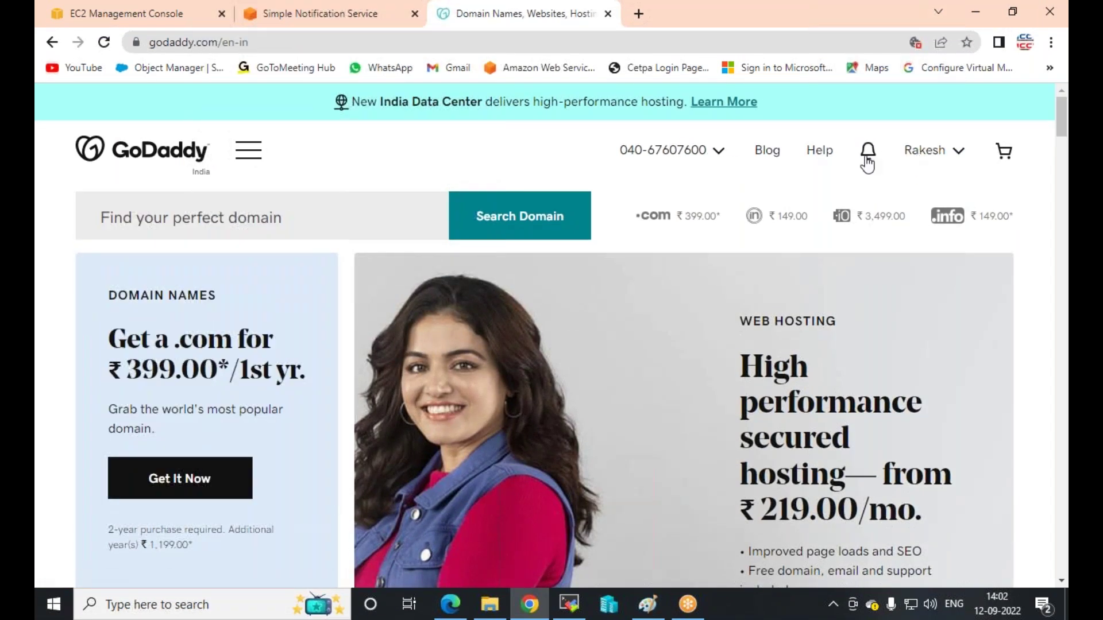
click(957, 150)
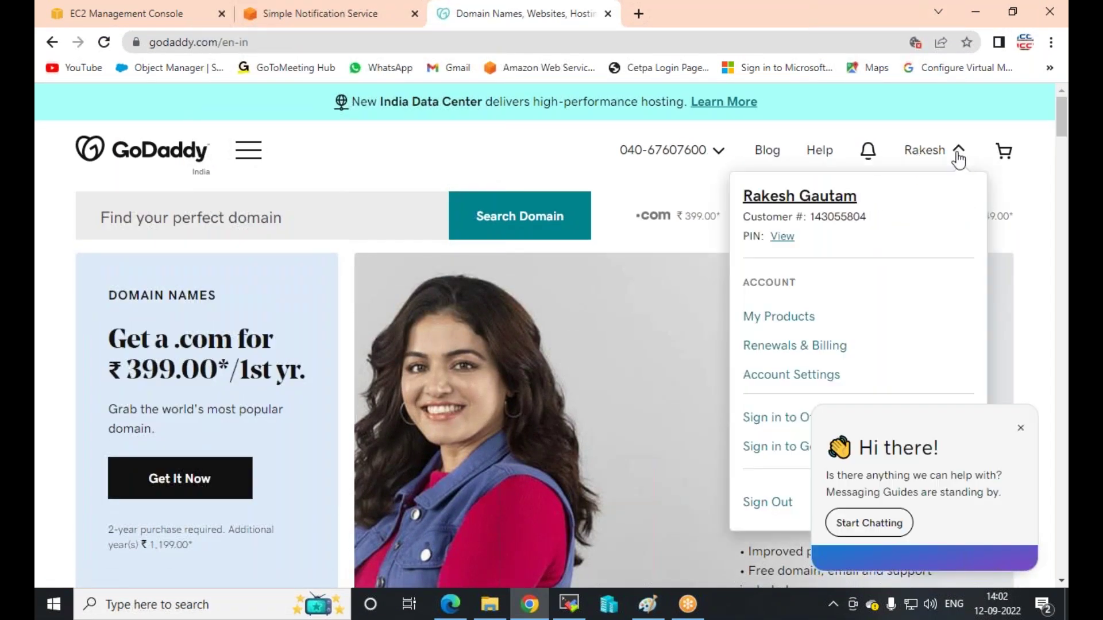
click(770, 324)
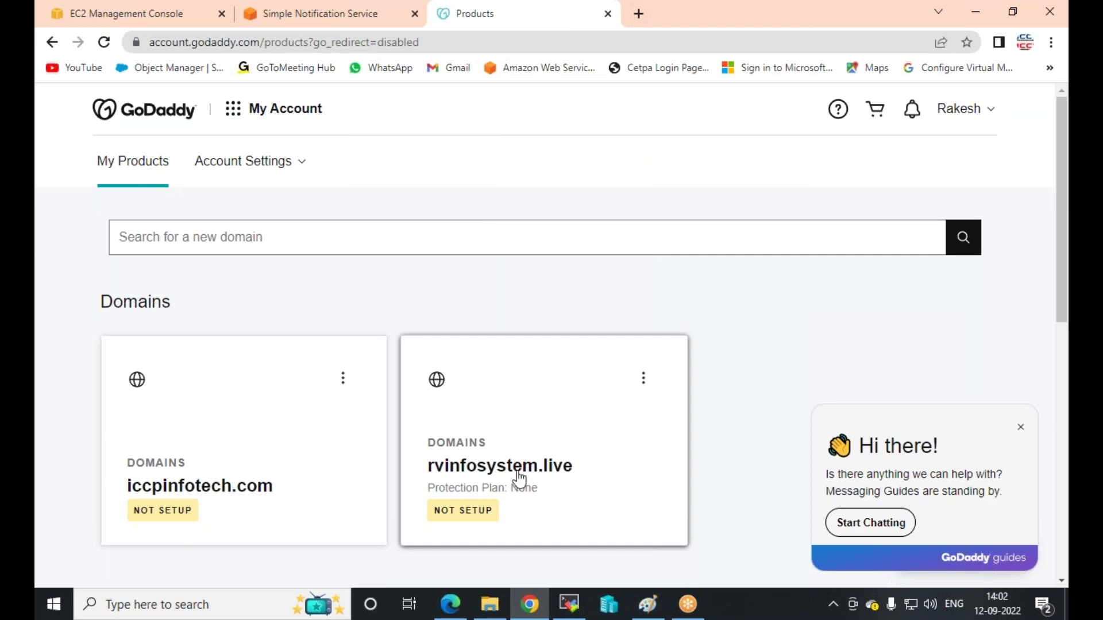
click(519, 473)
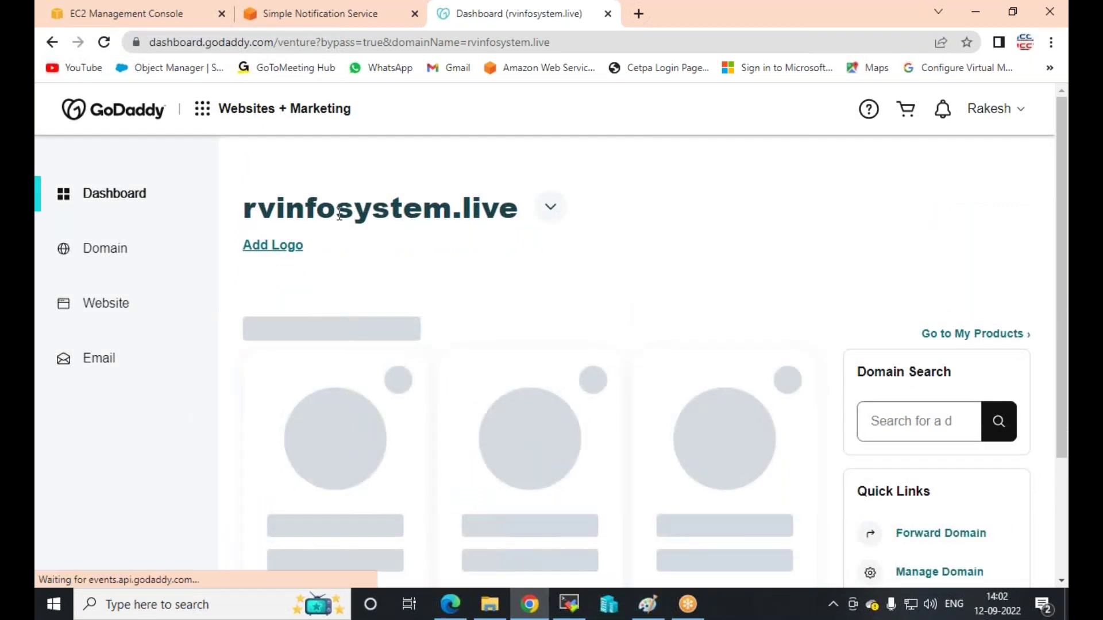
Close the 'Hi there!' chat greeting on the rvinfosystem.live dashboard.
scroll(687, 266, down, 6)
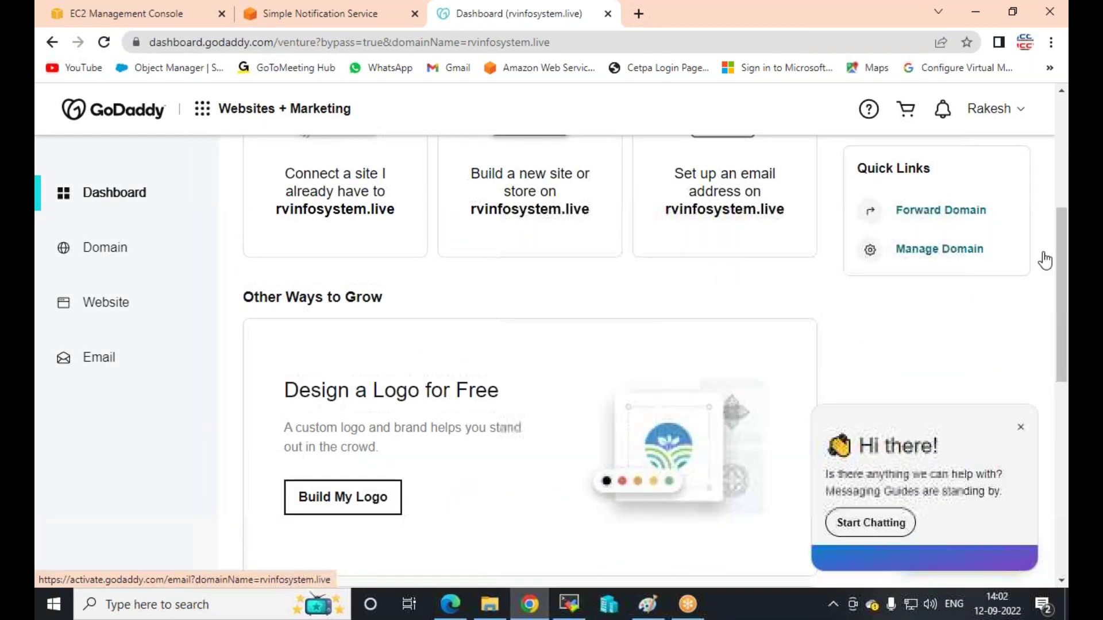
scroll(577, 388, down, 6)
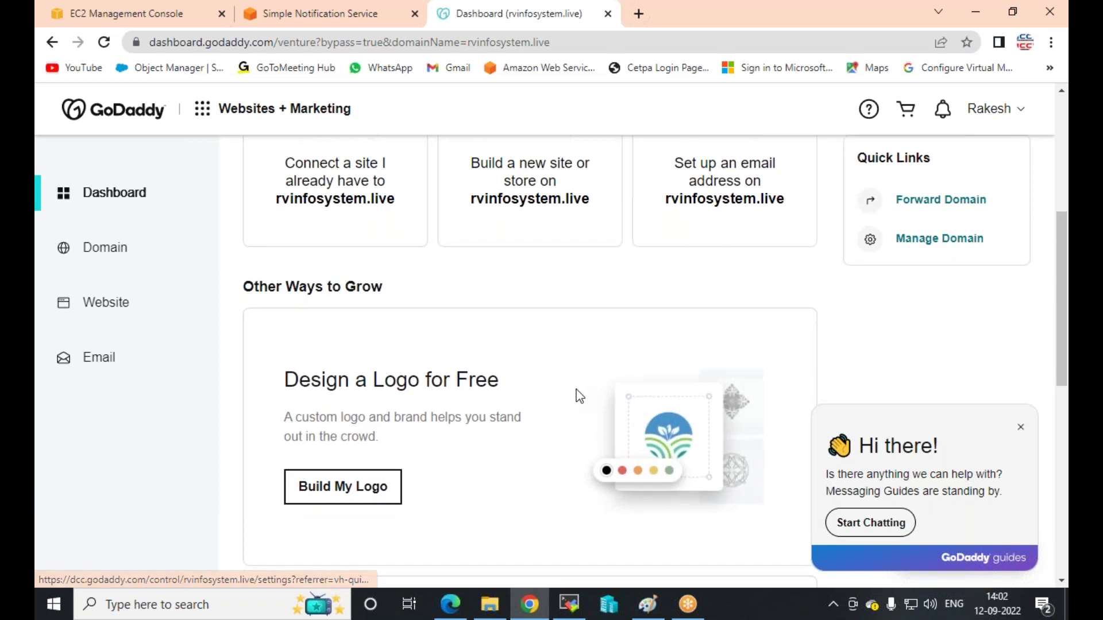
scroll(503, 383, down, 3)
scroll(800, 382, up, 10)
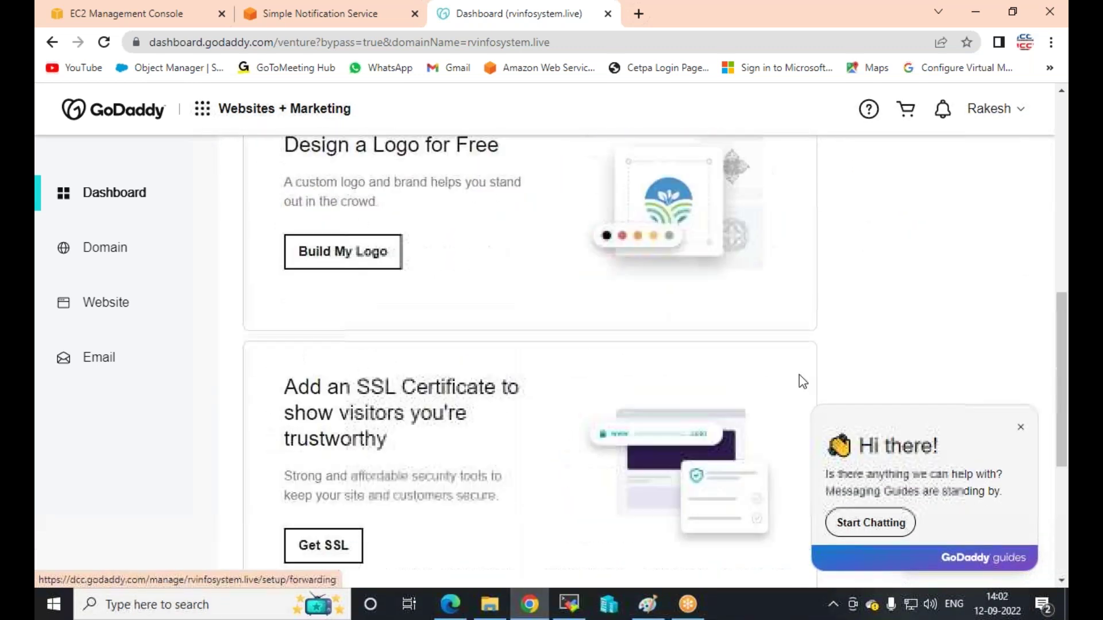
scroll(818, 373, up, 4)
scroll(919, 402, down, 5)
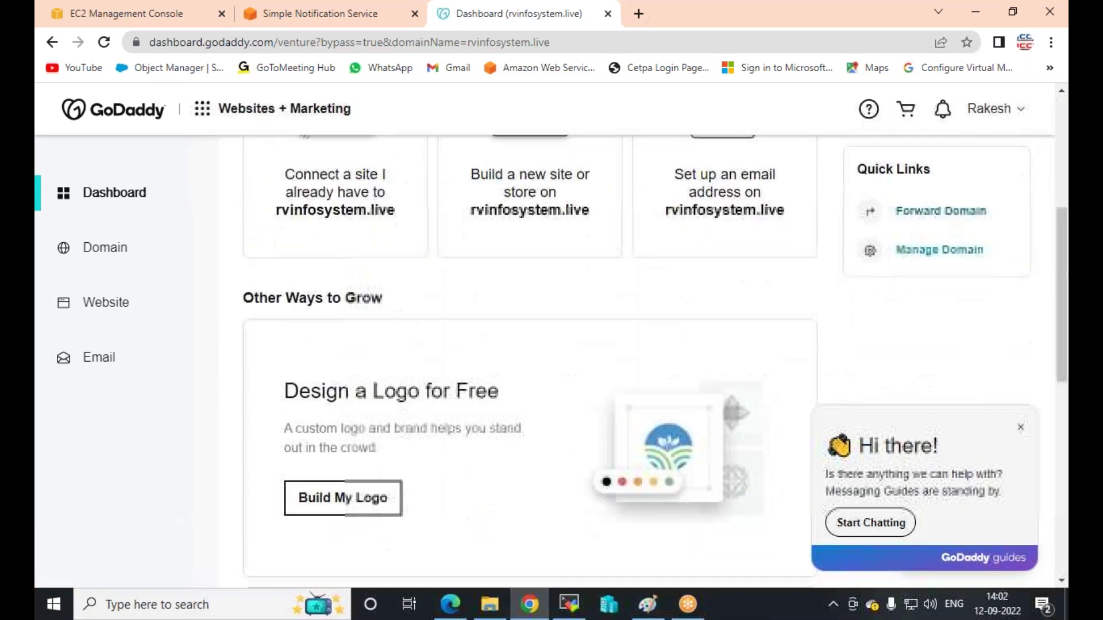
click(1020, 428)
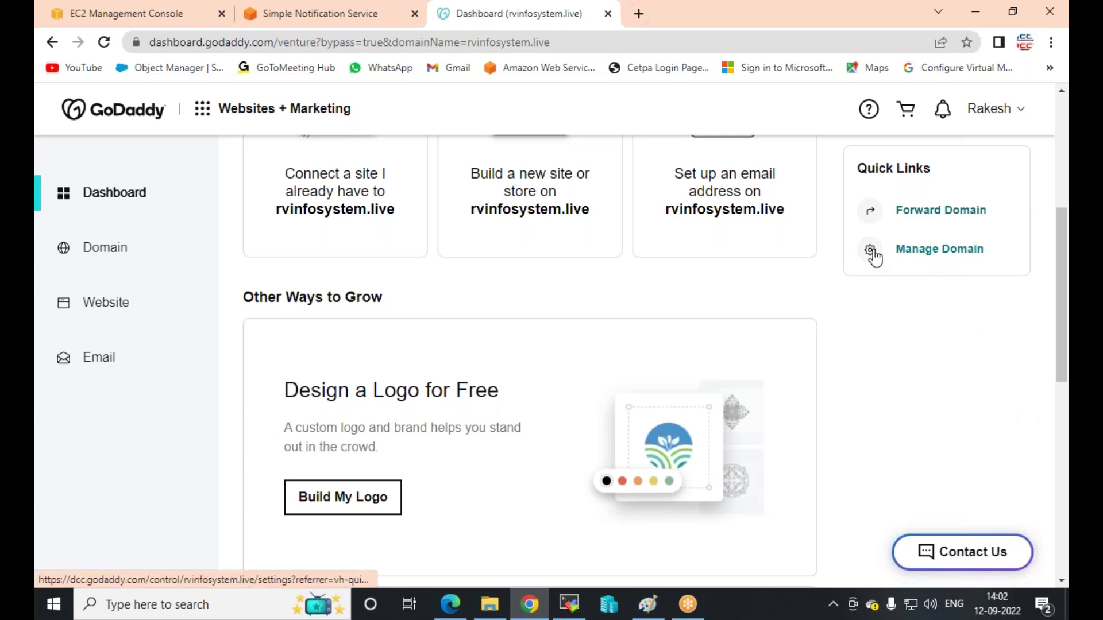
Open Manage Domain and review Additional Settings for rvinfosystem.live.
click(924, 253)
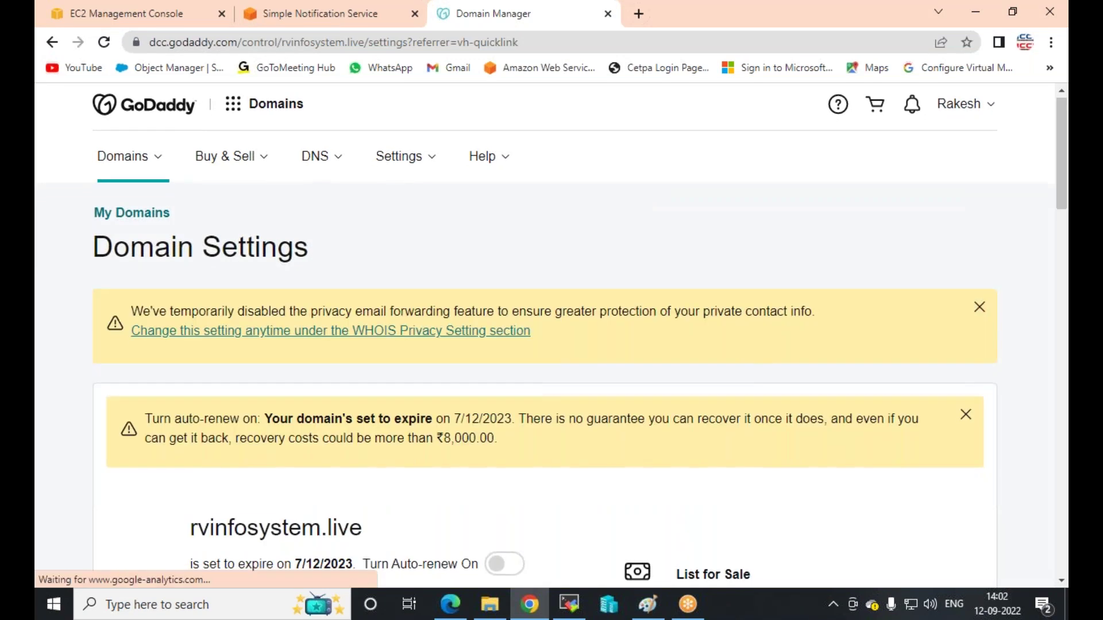
scroll(551, 336, down, 3)
scroll(551, 336, down, 11)
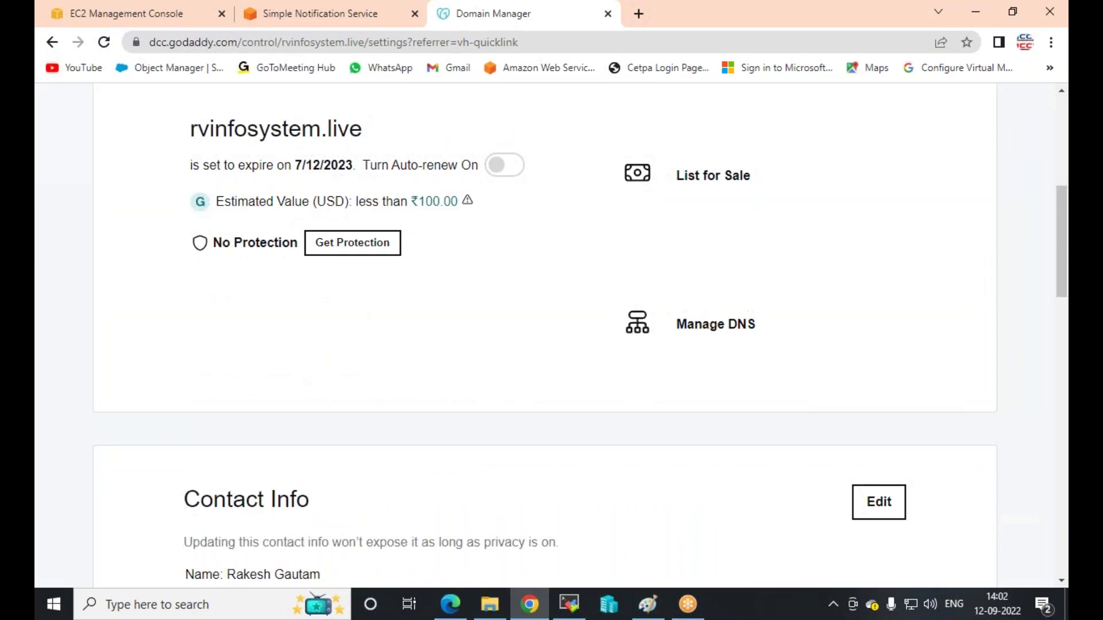
scroll(745, 240, down, 10)
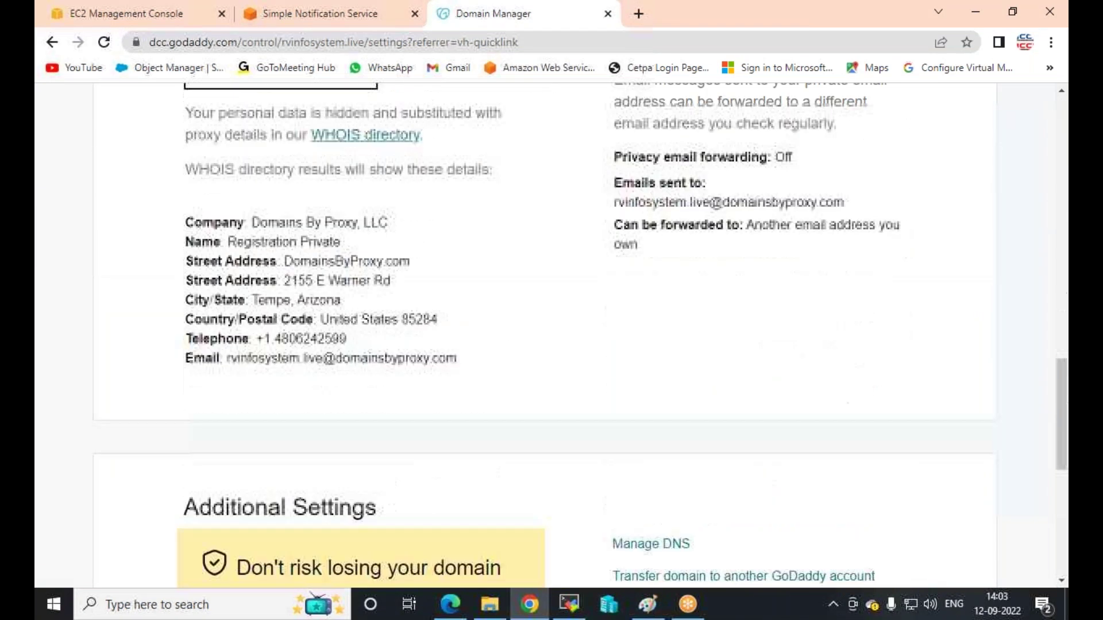
scroll(684, 317, down, 1)
scroll(683, 317, up, 3)
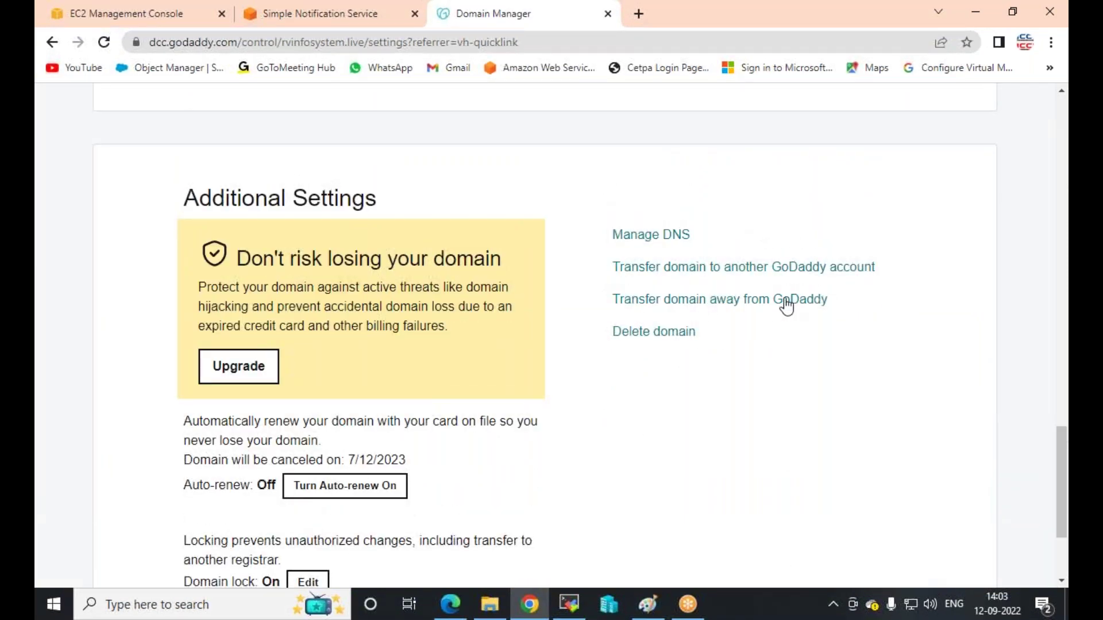
In Manage DNS, change the nameservers to GoDaddy's default option with consent given.
click(653, 241)
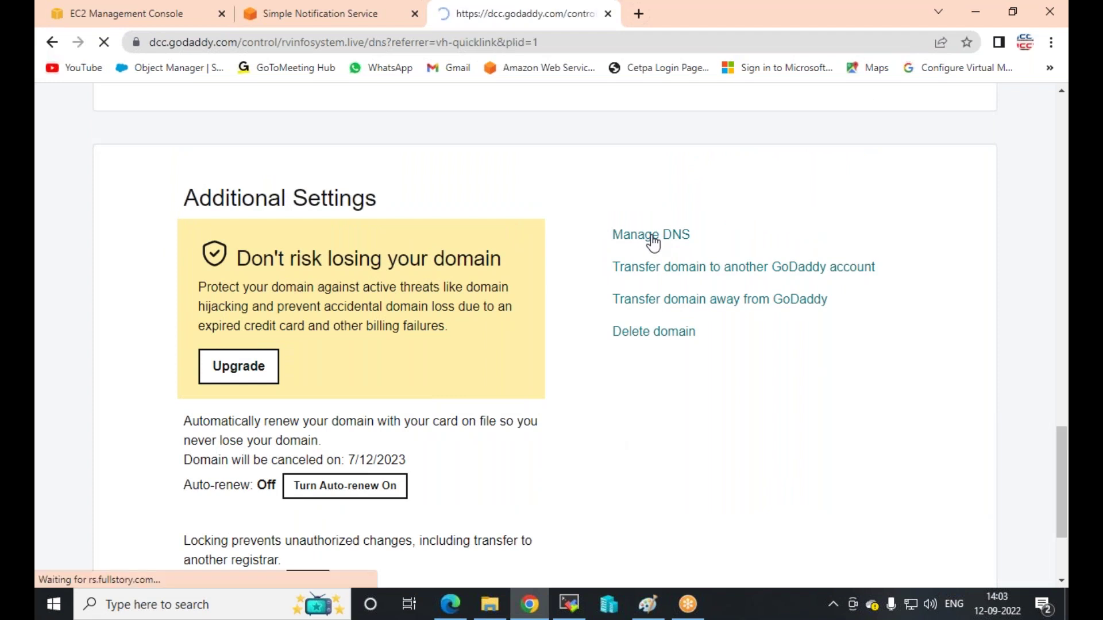
scroll(338, 257, down, 10)
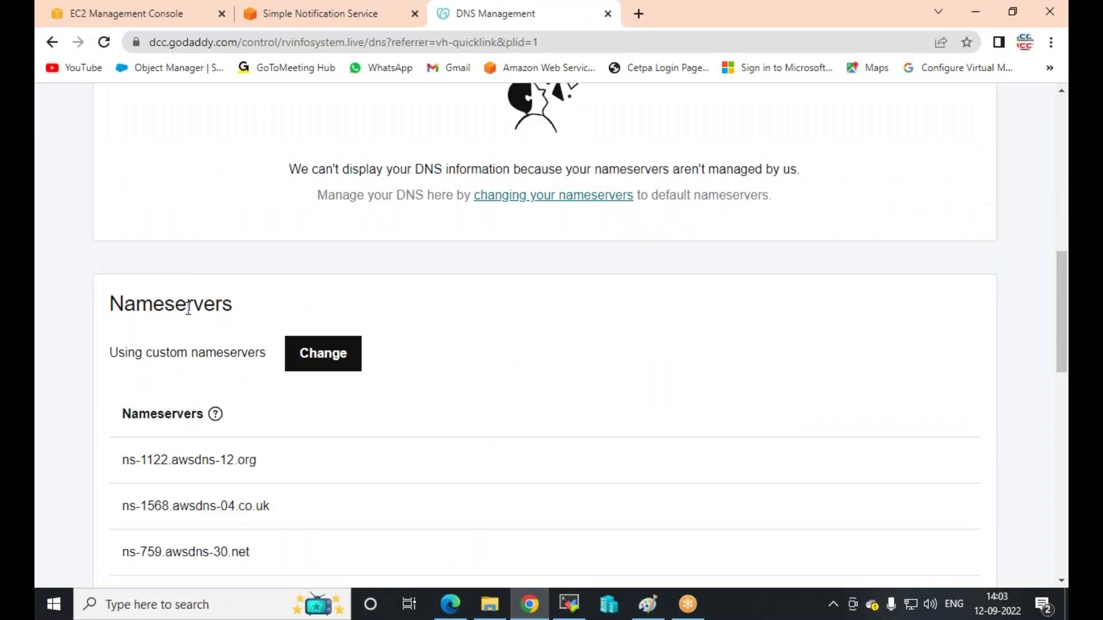
scroll(216, 426, down, 2)
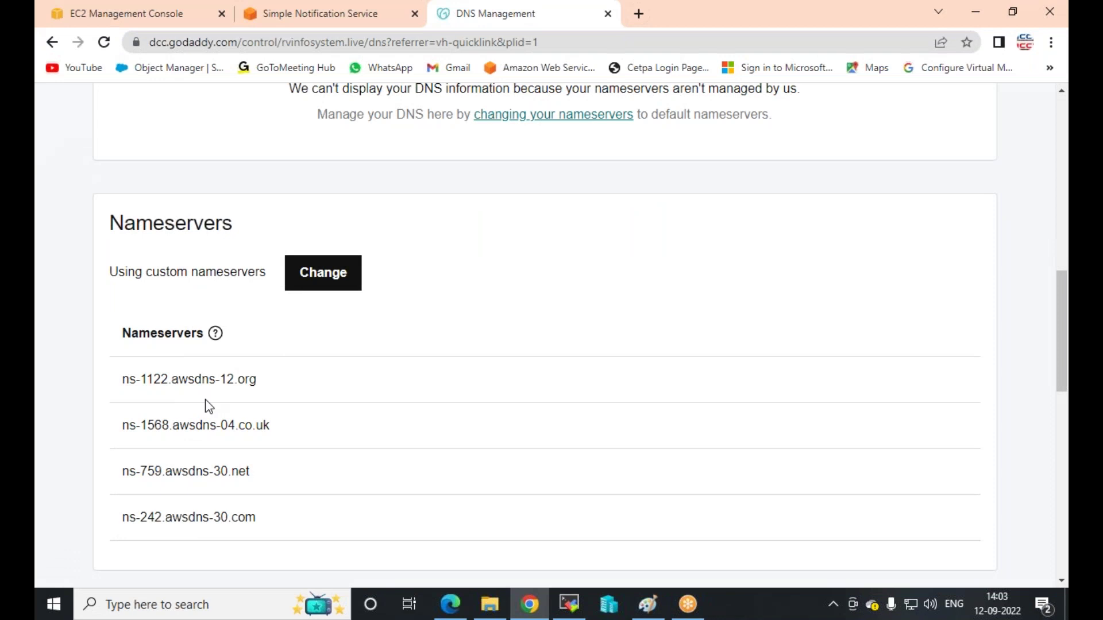
click(305, 276)
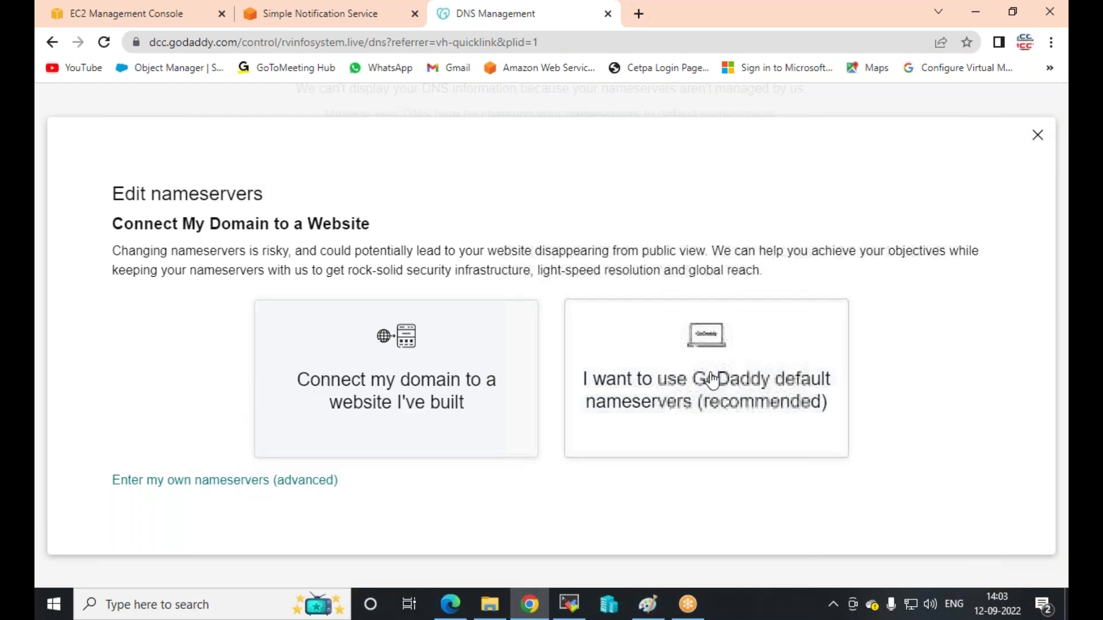
click(712, 381)
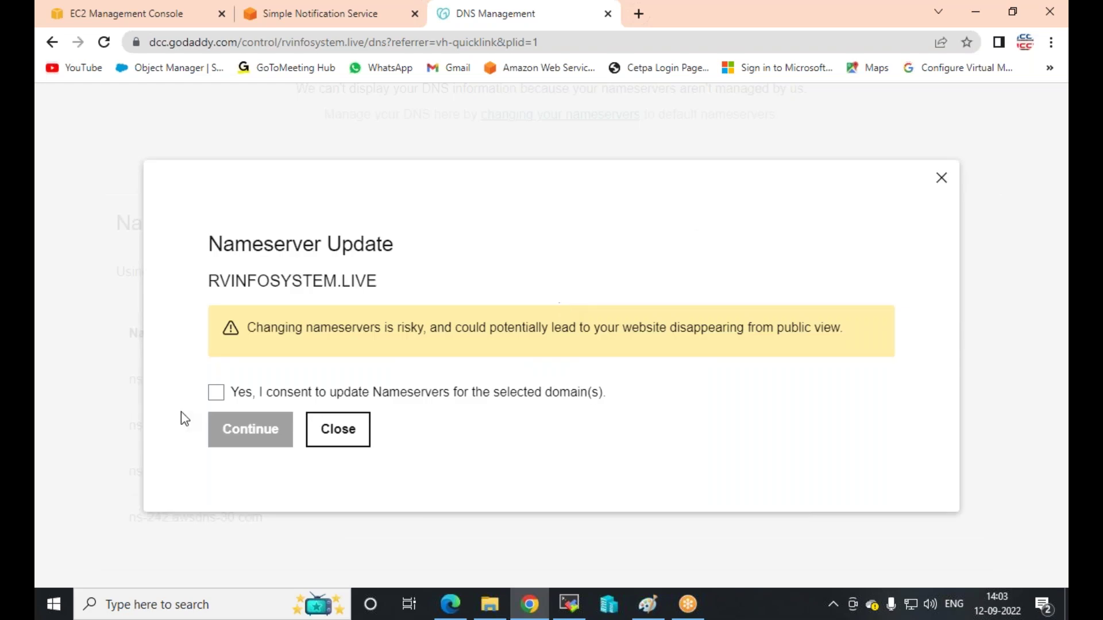
click(216, 392)
click(253, 435)
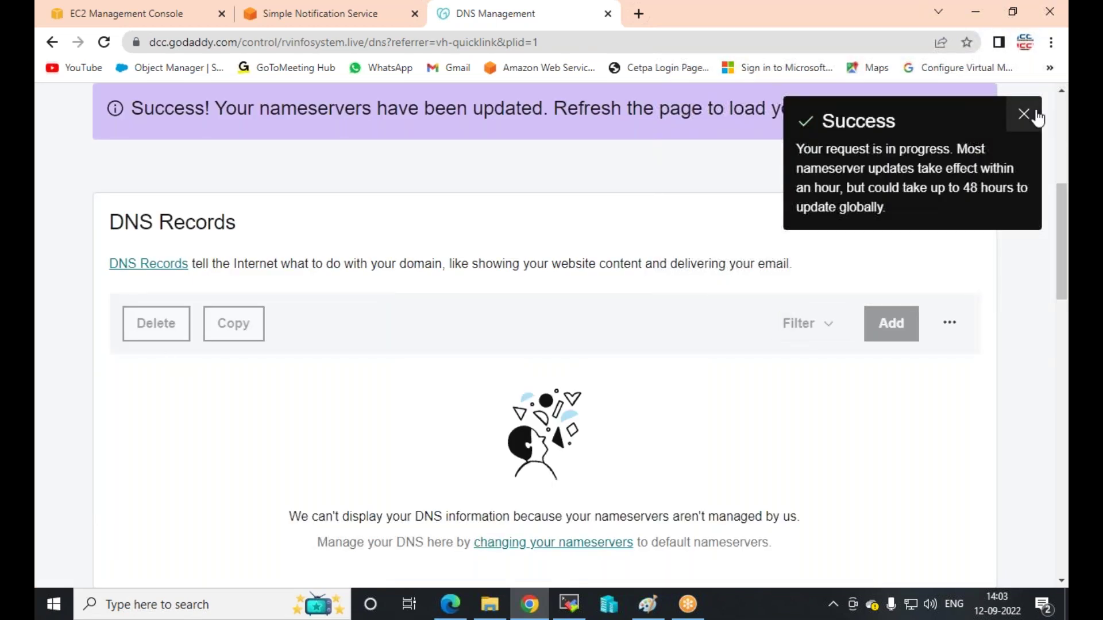
Dismiss the success notice, reload DNS Management, and return to the SNS tab.
click(1024, 115)
scroll(247, 365, down, 10)
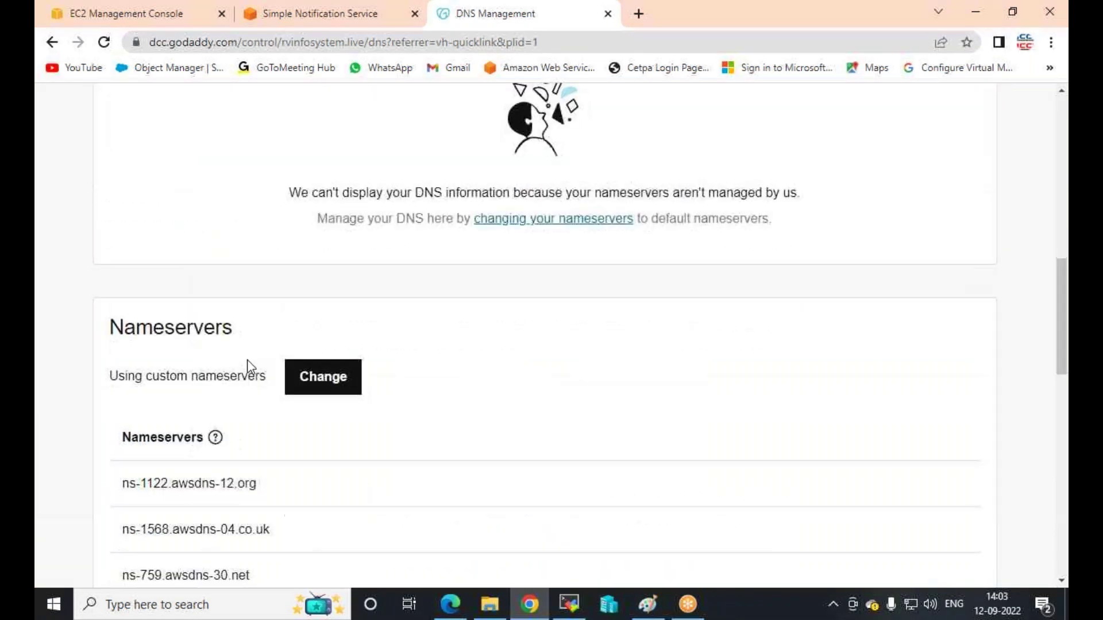
scroll(247, 360, up, 4)
click(104, 42)
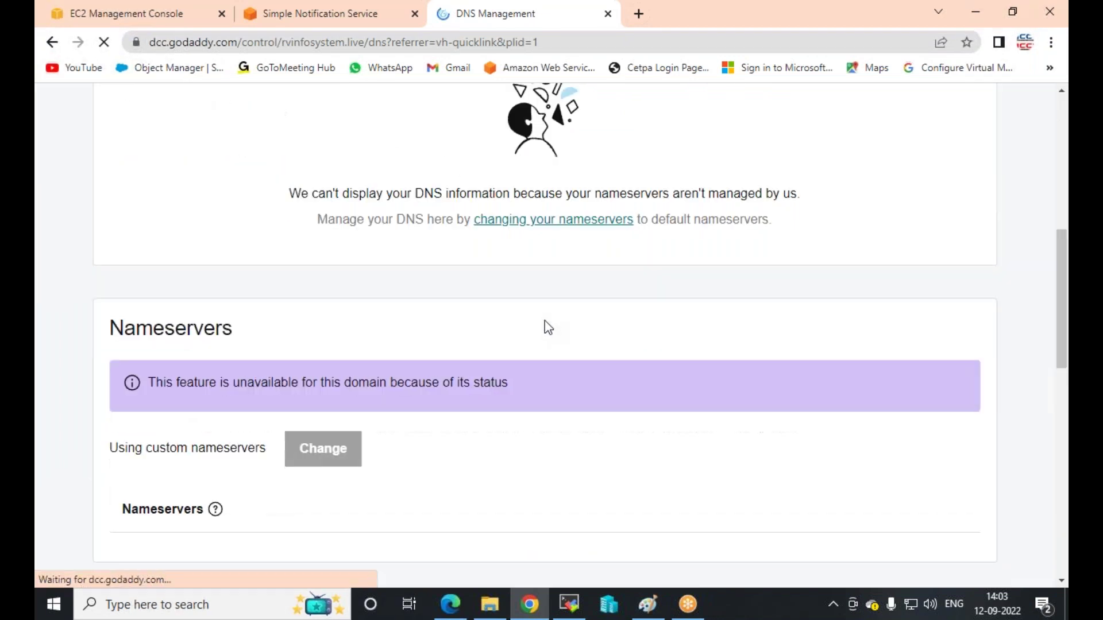
scroll(545, 326, down, 5)
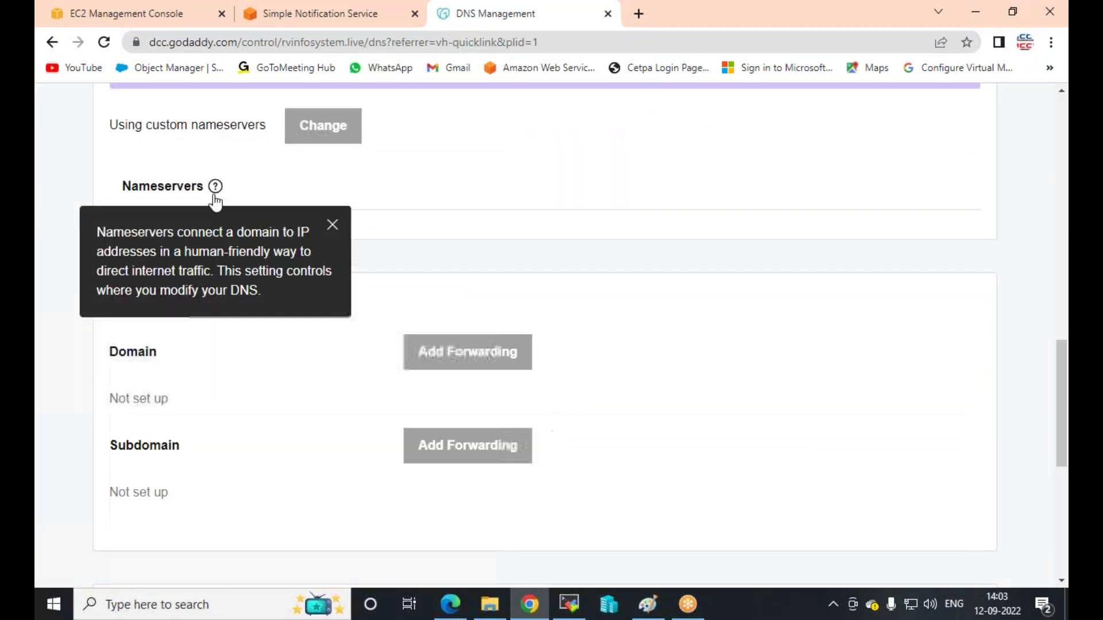
scroll(230, 394, up, 3)
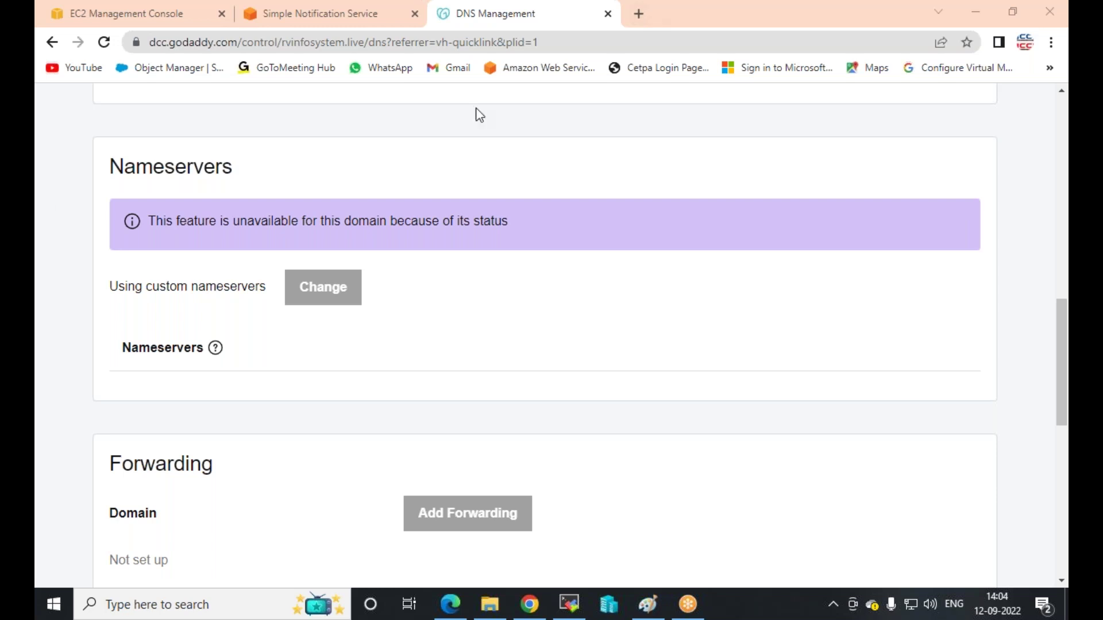
click(322, 13)
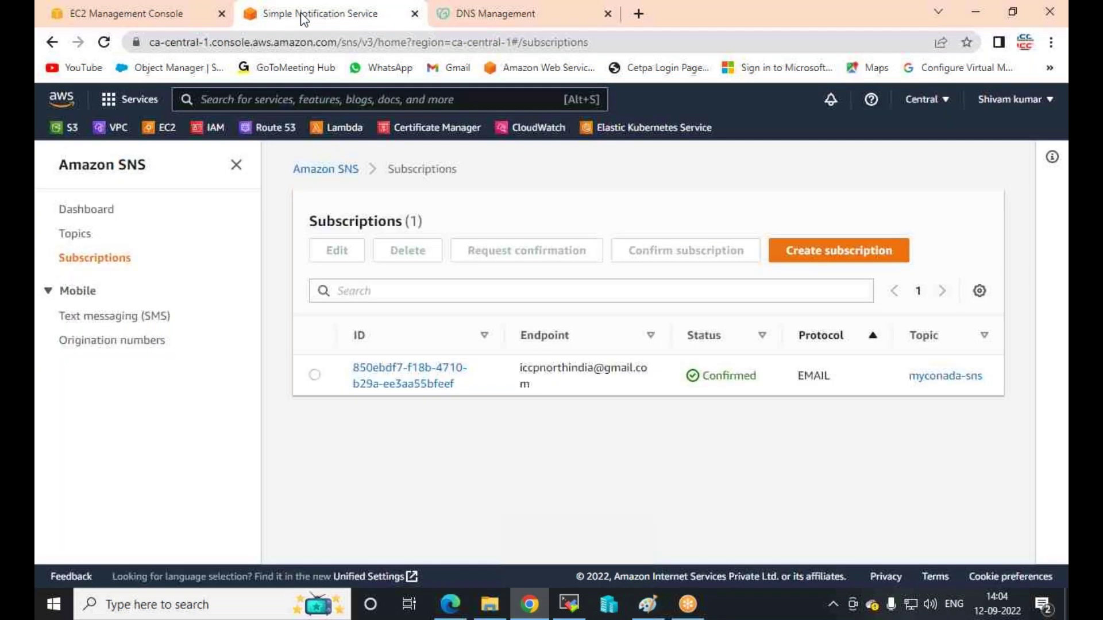
Open Route 53 in a new tab and start a Create hosted zone form.
right_click(267, 131)
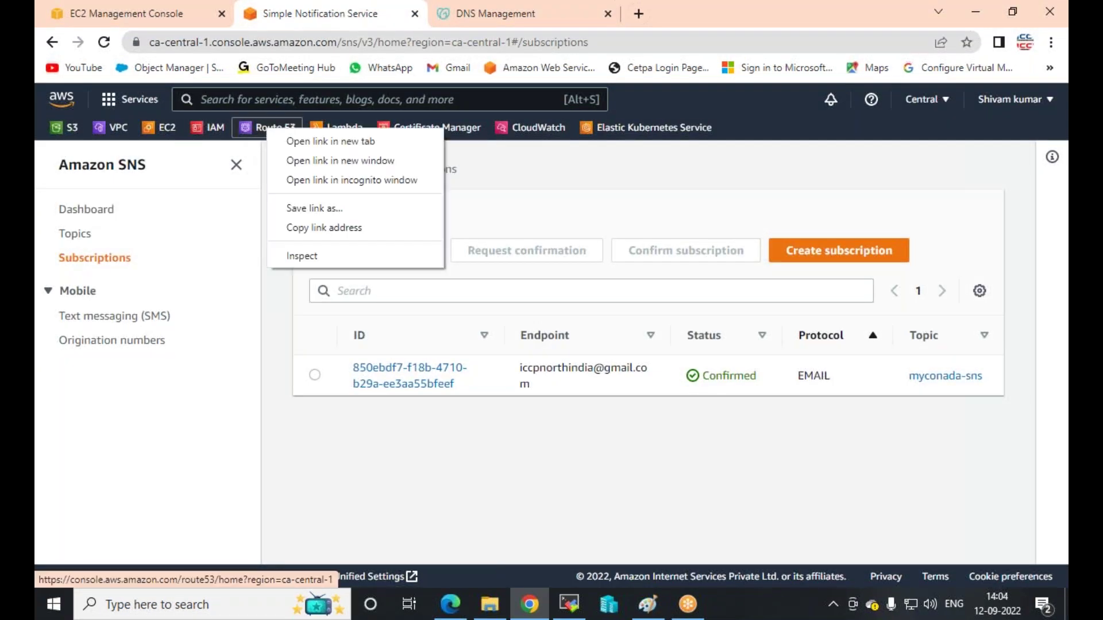
click(322, 141)
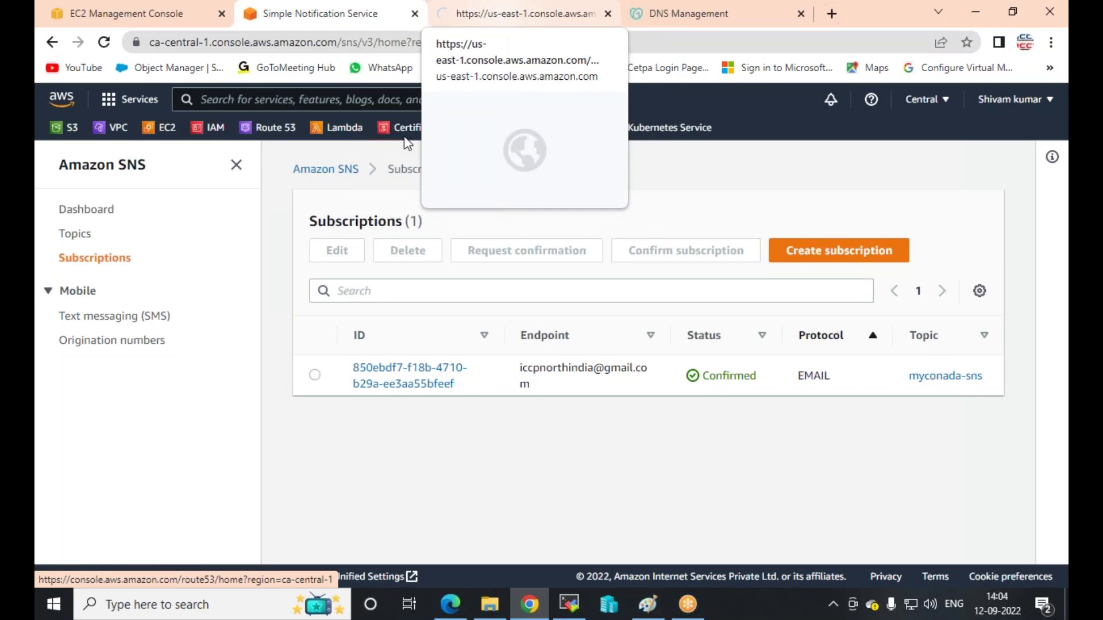
click(487, 17)
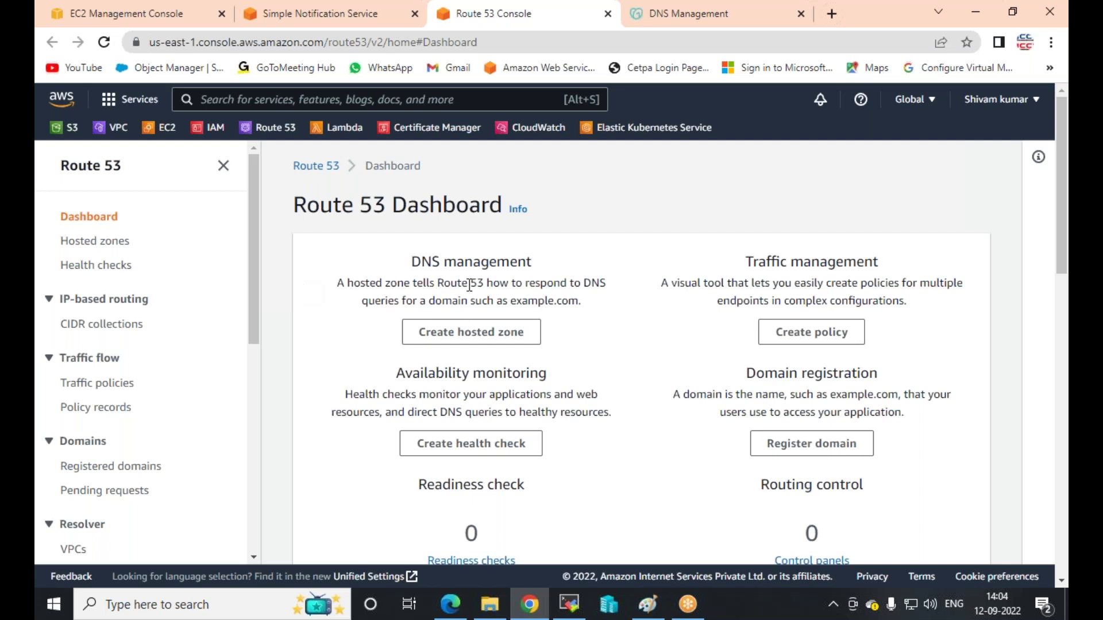
click(463, 331)
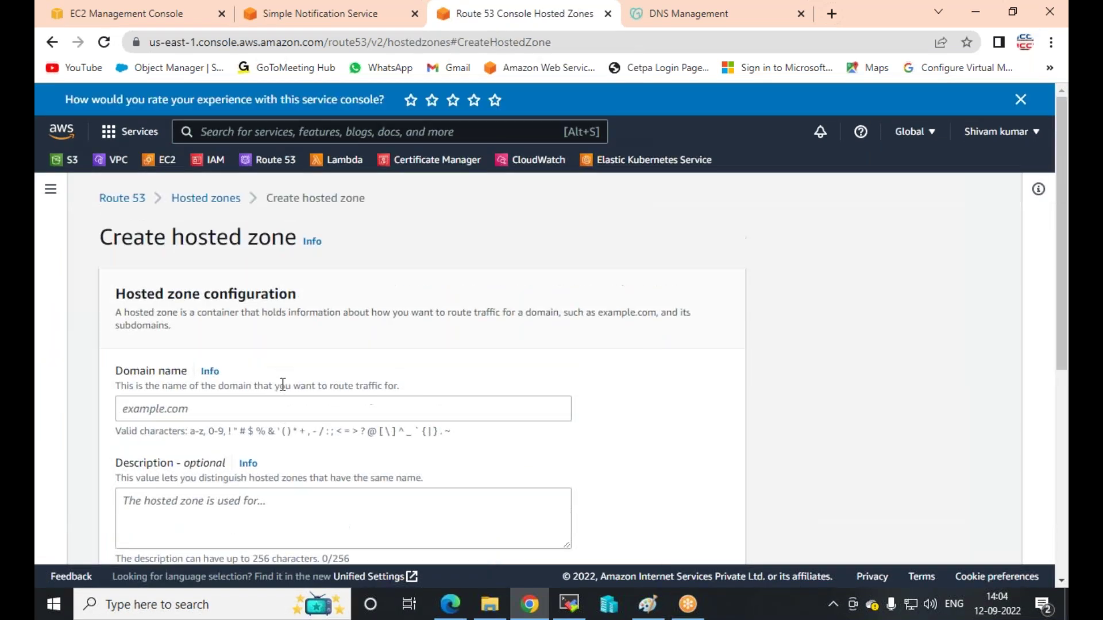
click(223, 410)
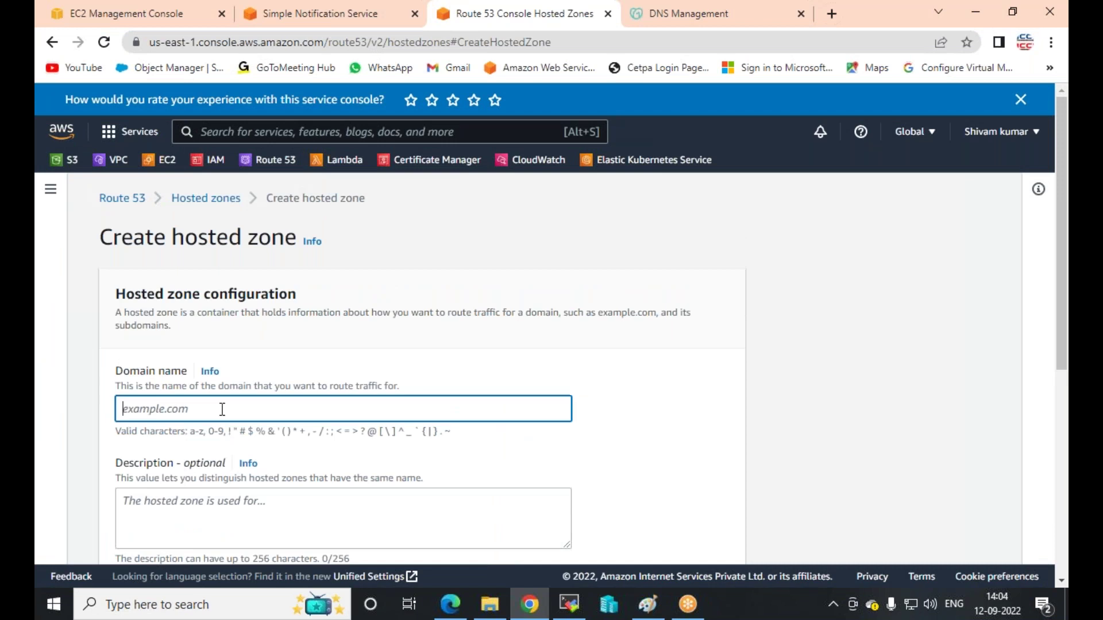
click(723, 19)
Select the domain name rvinfosystem.live from GoDaddy's My Products list to copy it.
scroll(342, 345, up, 12)
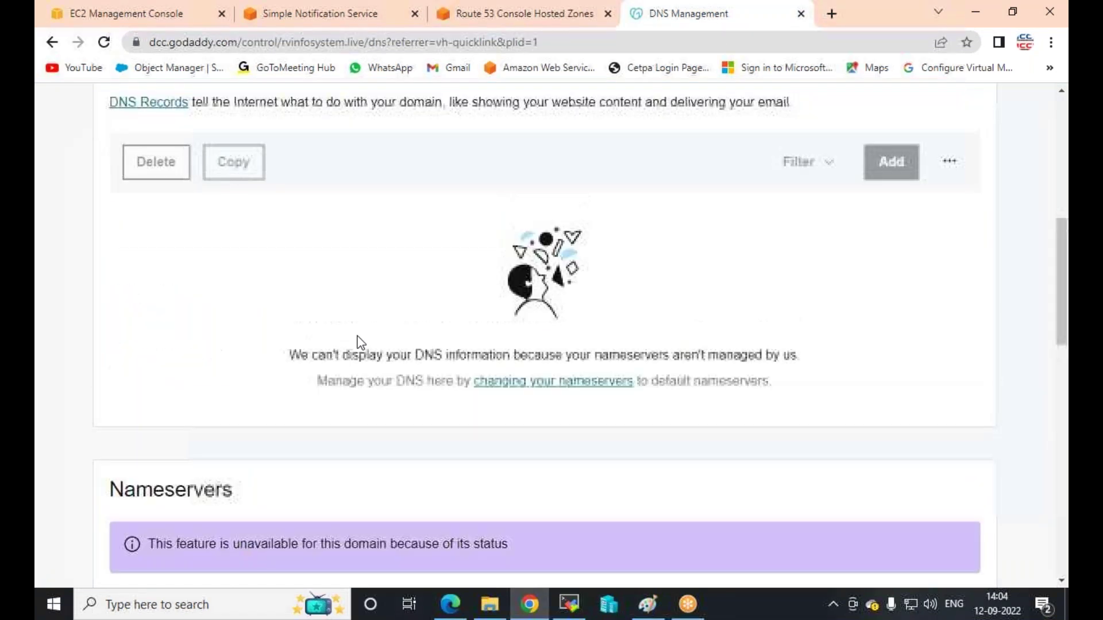
scroll(360, 343, down, 10)
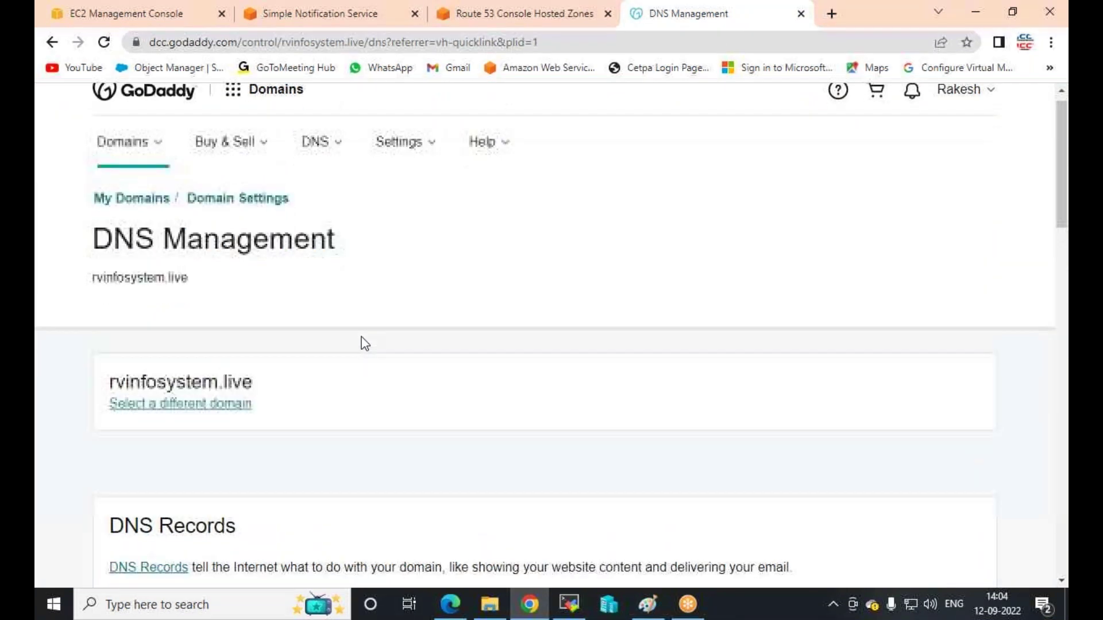
scroll(360, 343, up, 9)
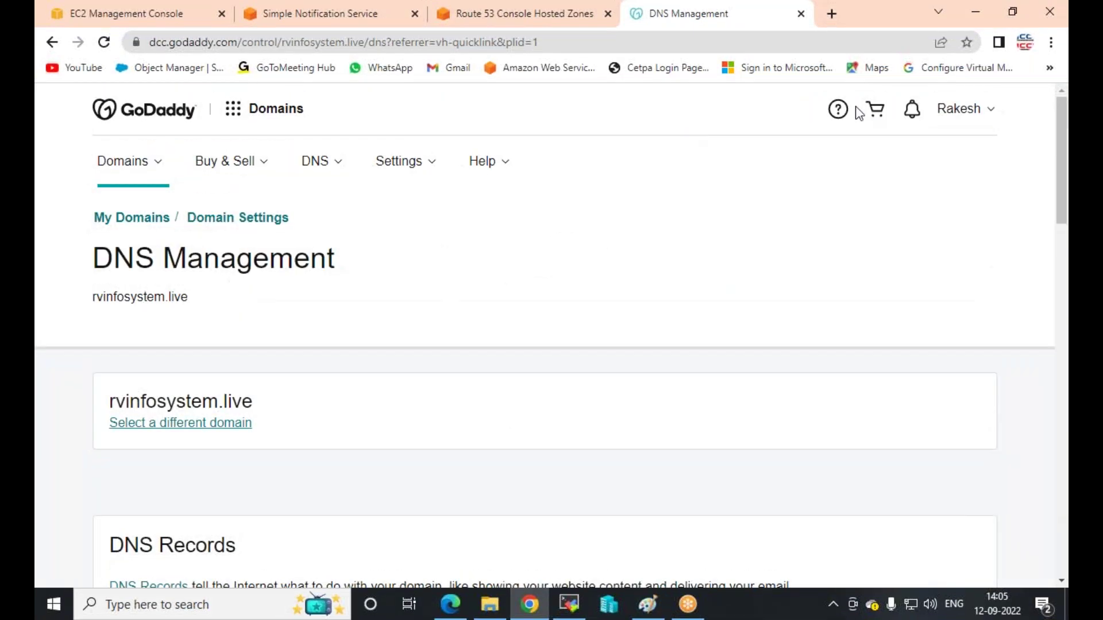
click(971, 109)
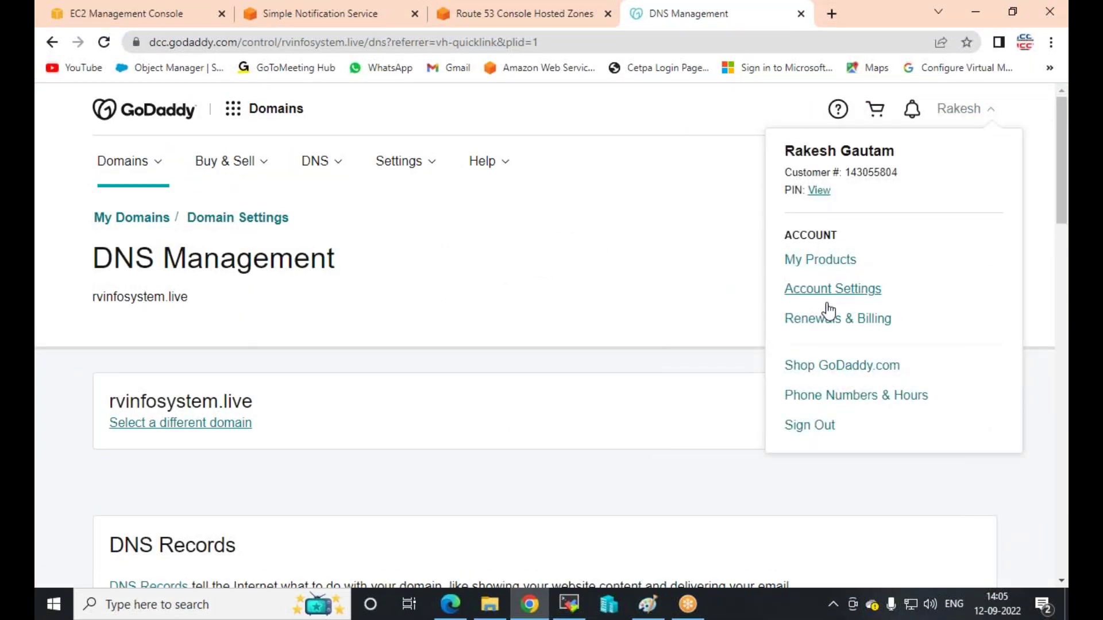
click(805, 265)
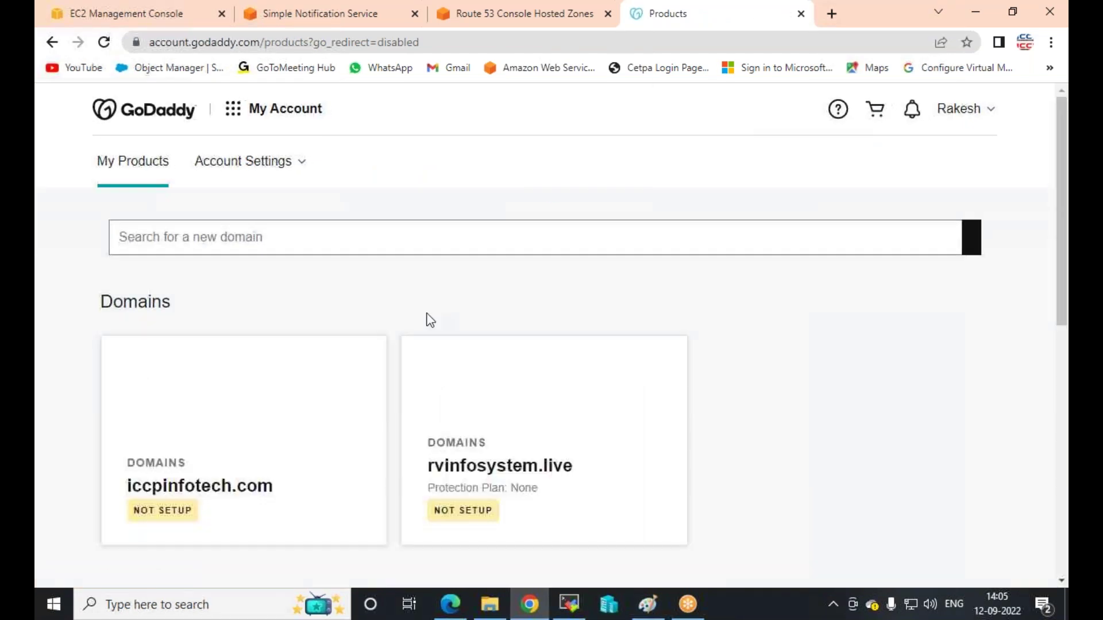
scroll(428, 316, down, 3)
drag(428, 310, 573, 314)
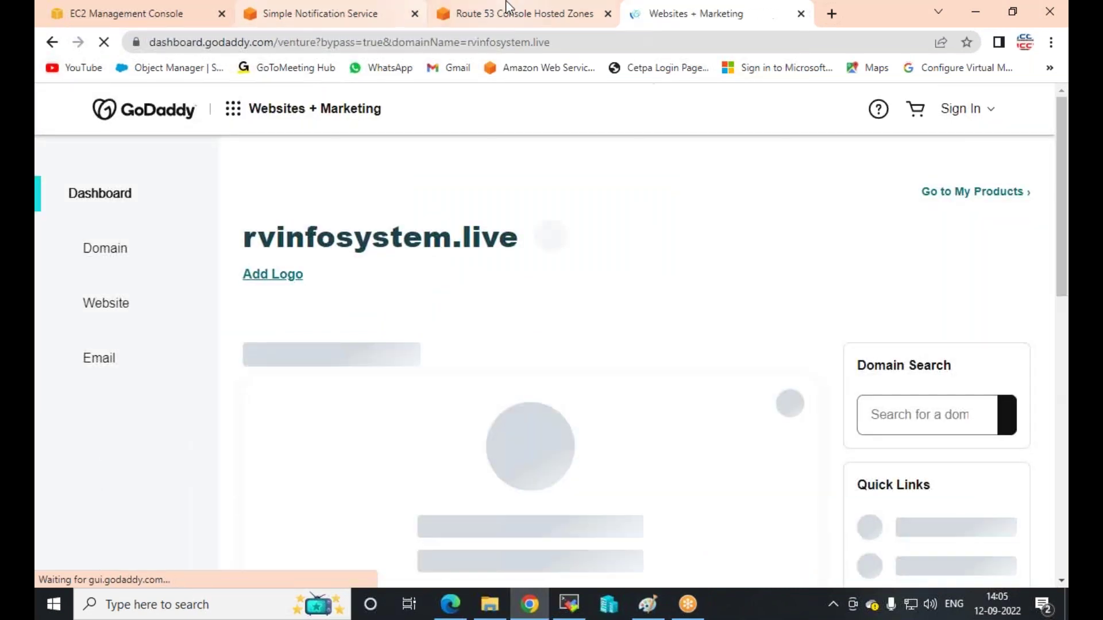
click(506, 16)
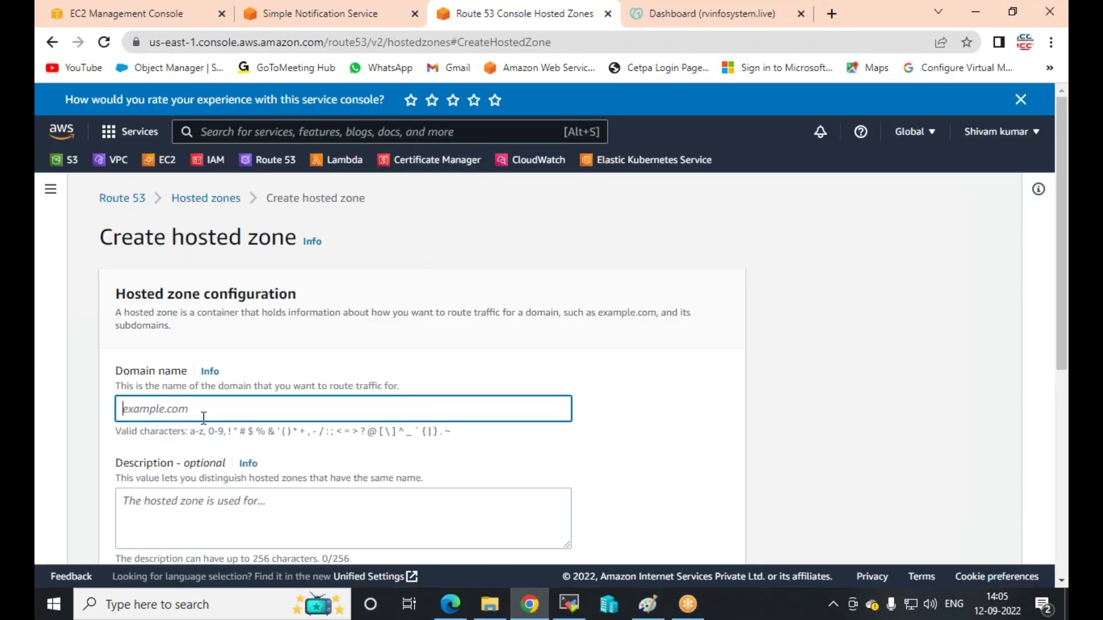
Enter rvinfosystem.live as the domain name and create the public hosted zone.
text(myapp-lb-1169478002.ca-central-1.elb.amazonaws.com)
drag(425, 408, 112, 409)
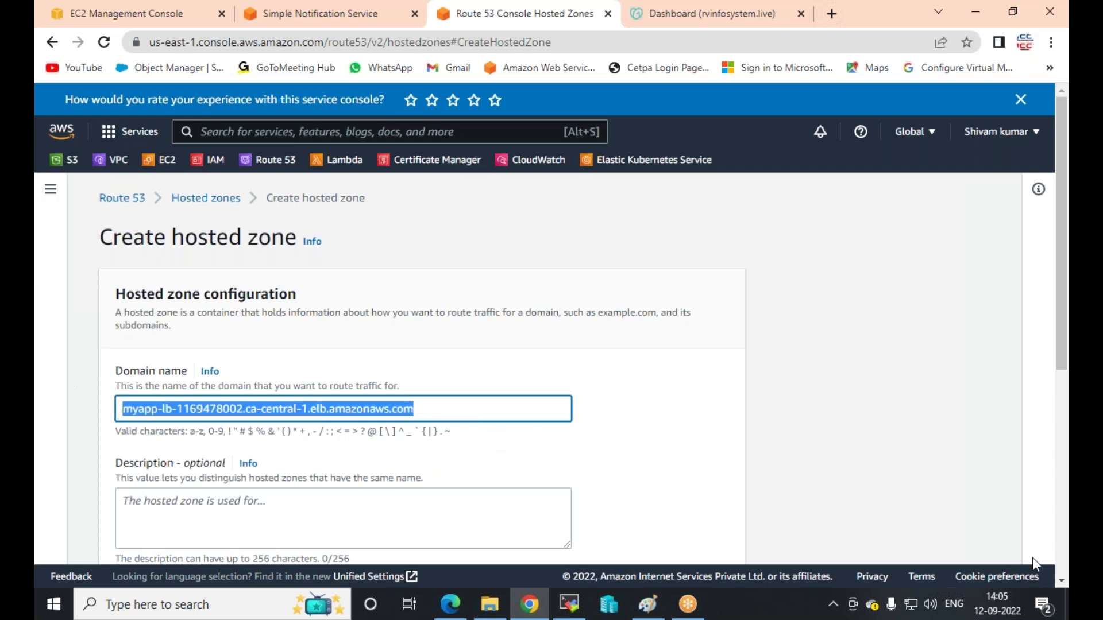
text(rvinfosystem.live)
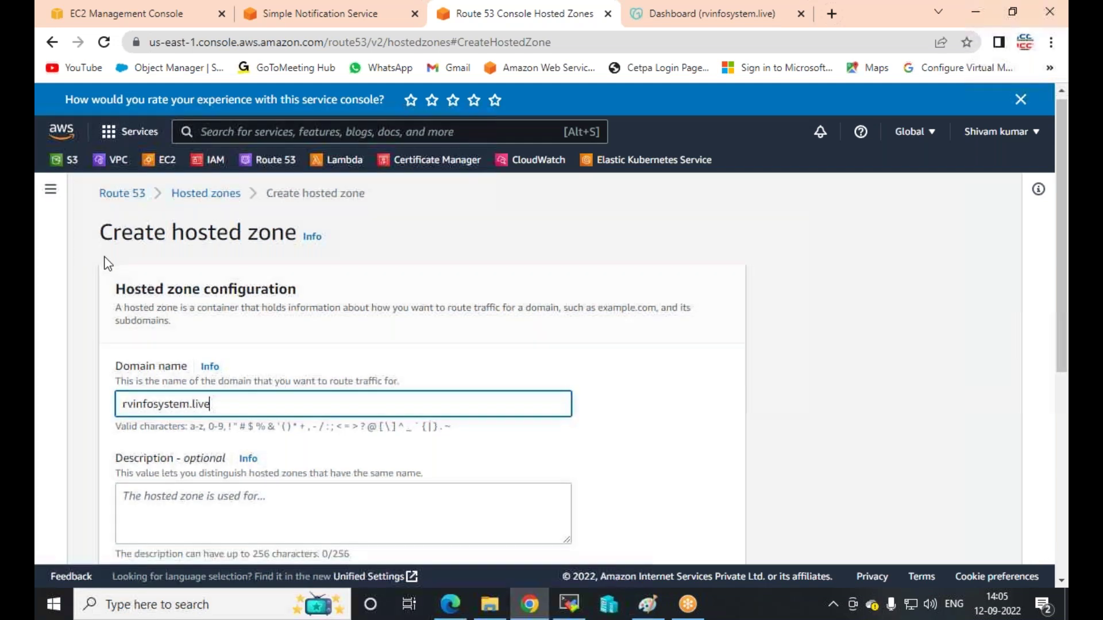
scroll(132, 270, down, 4)
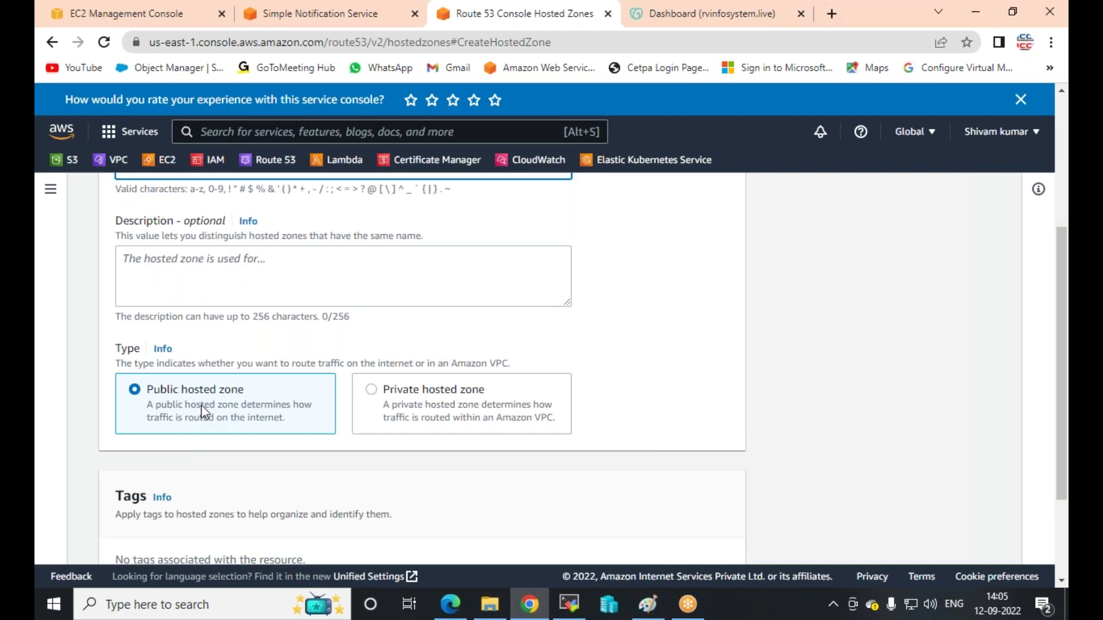
scroll(214, 404, down, 2)
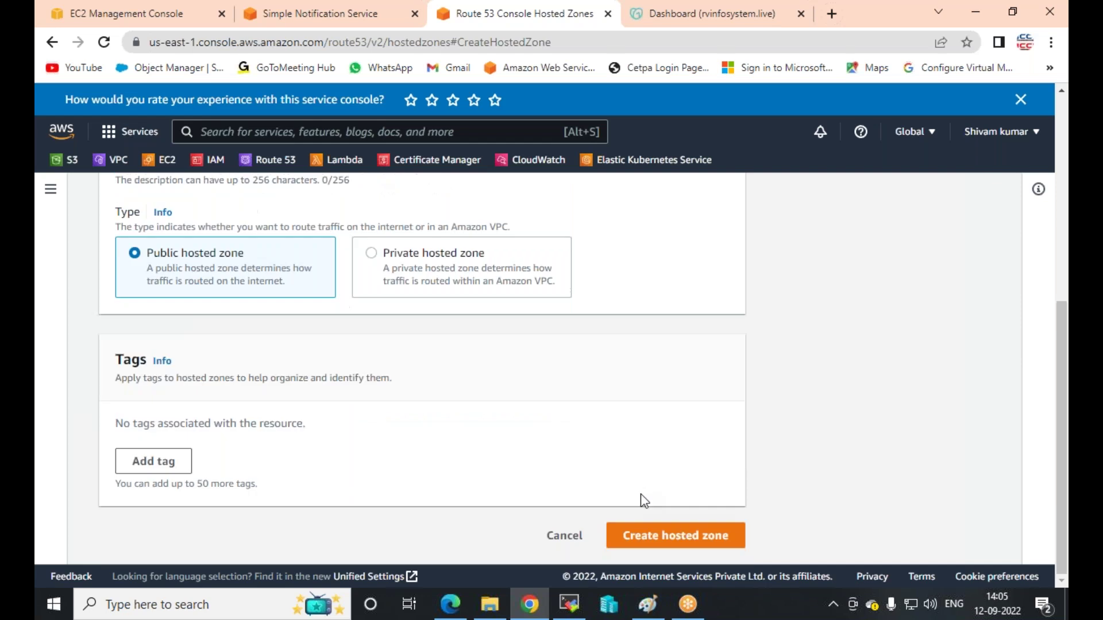
click(645, 535)
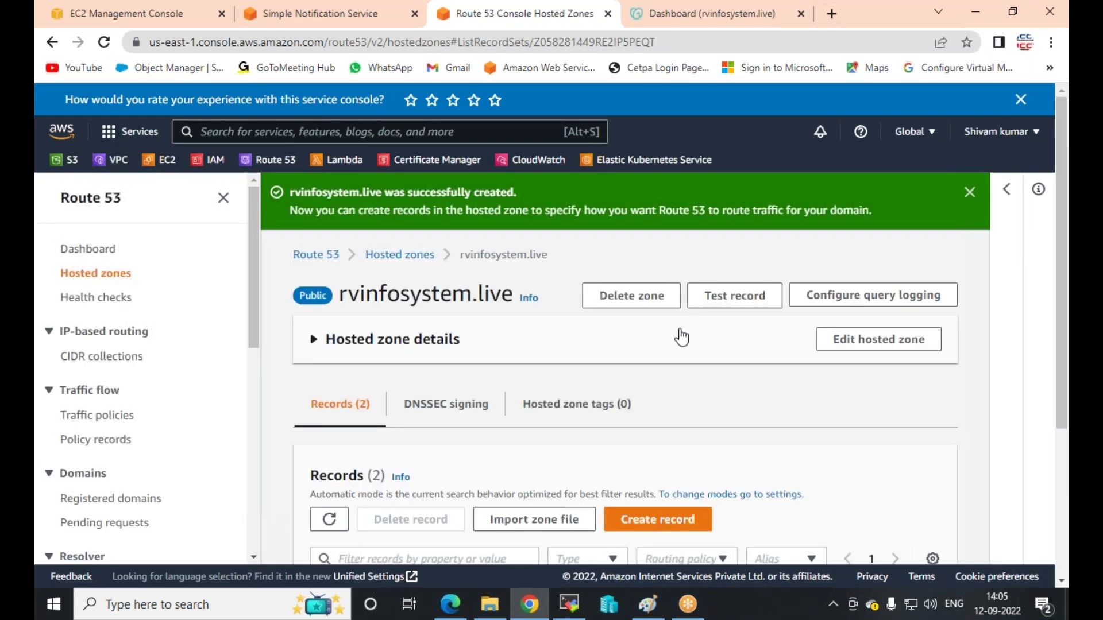
Copy ns-402.awsdns-50.com from the hosted zone's NS record for GoDaddy.
scroll(750, 437, down, 4)
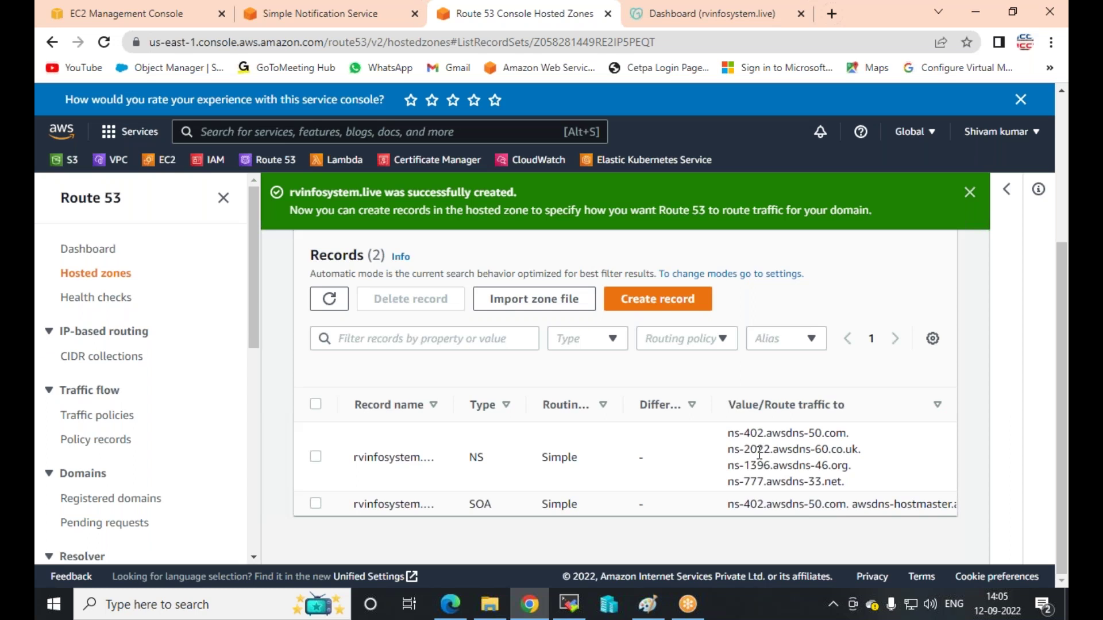
drag(727, 434, 849, 447)
key(ctrl+c)
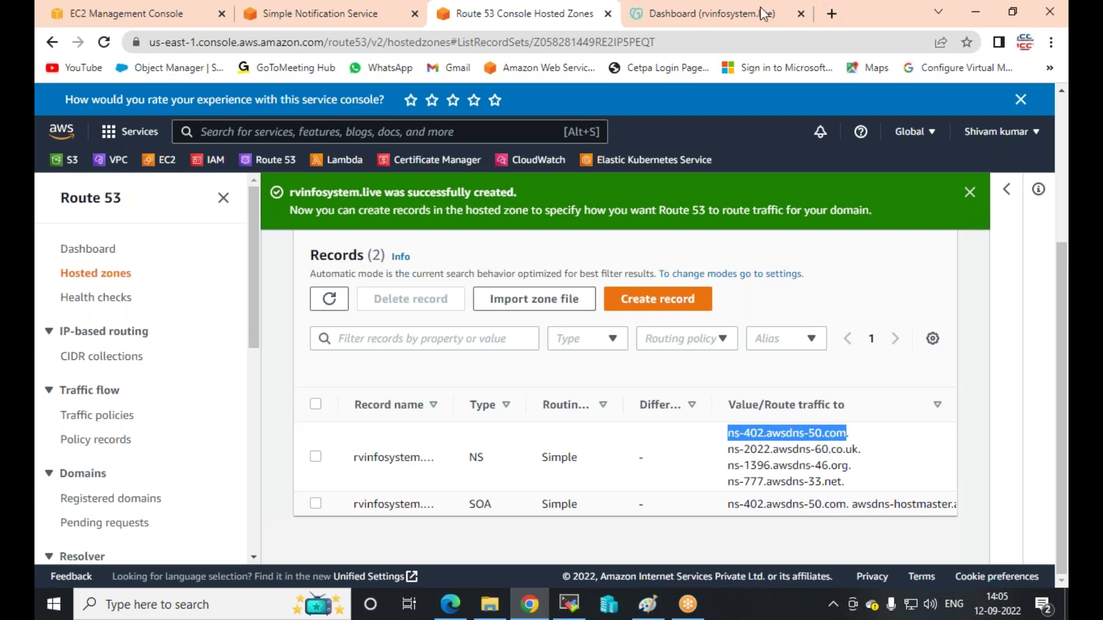
click(678, 16)
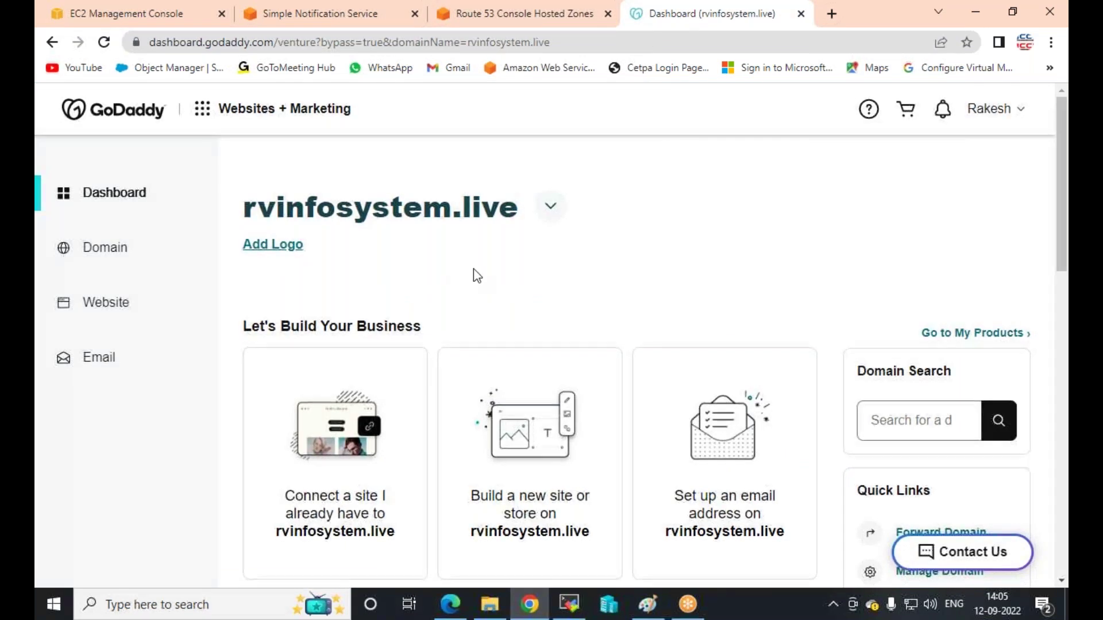
Go from rvinfosystem.live Domain Settings to Manage DNS and begin editing Nameservers.
scroll(474, 275, down, 3)
scroll(474, 276, down, 2)
scroll(474, 275, up, 3)
scroll(474, 275, down, 1)
click(474, 276)
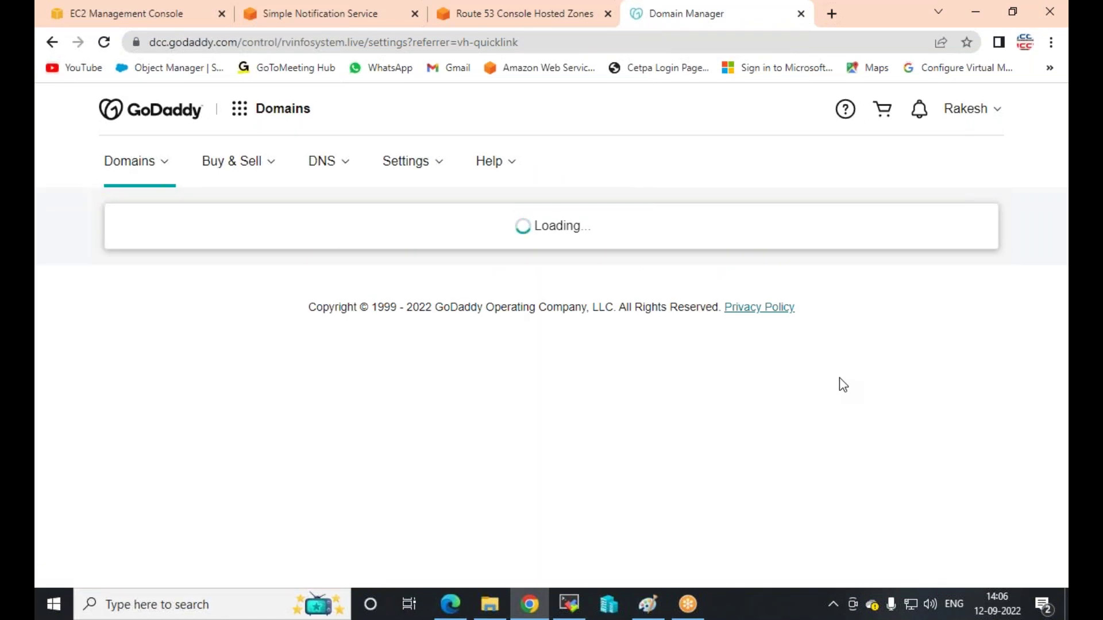
scroll(839, 377, down, 8)
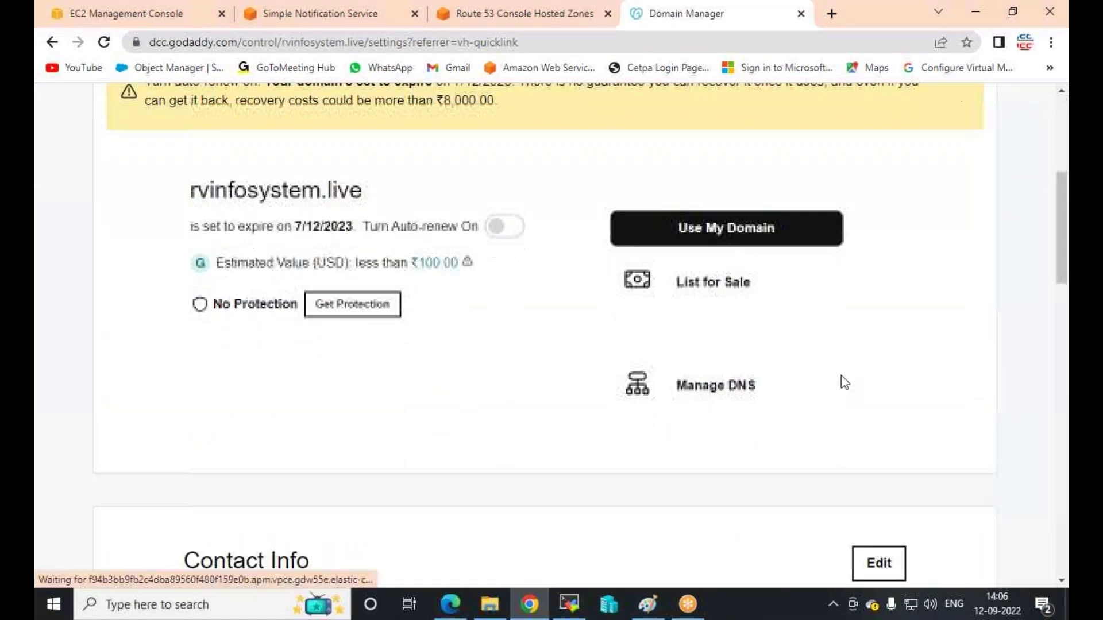
click(717, 246)
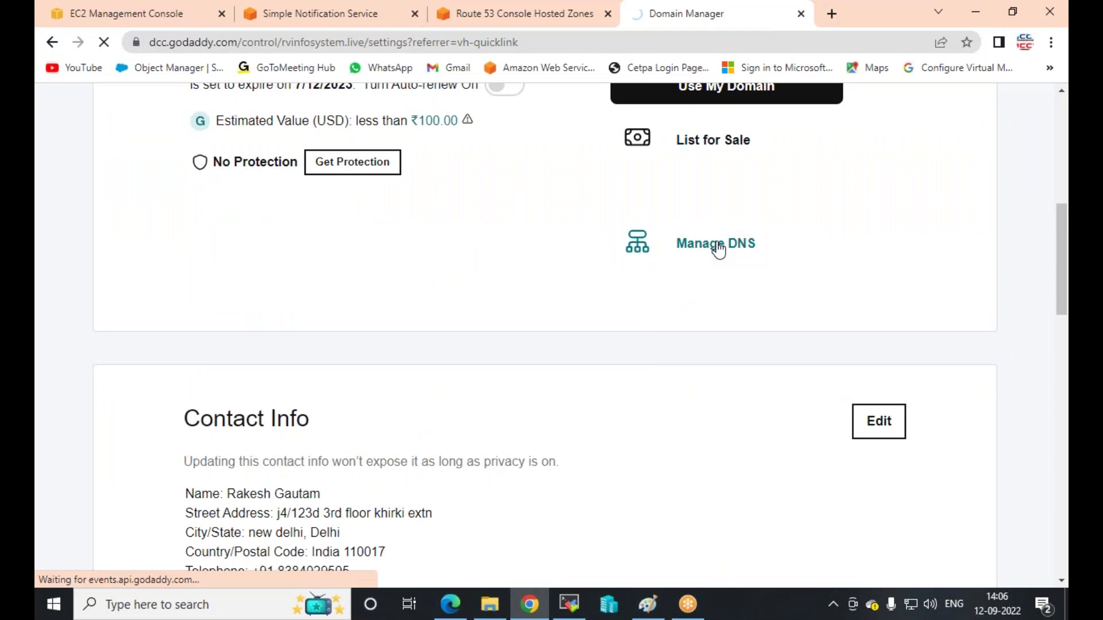
scroll(717, 247, down, 6)
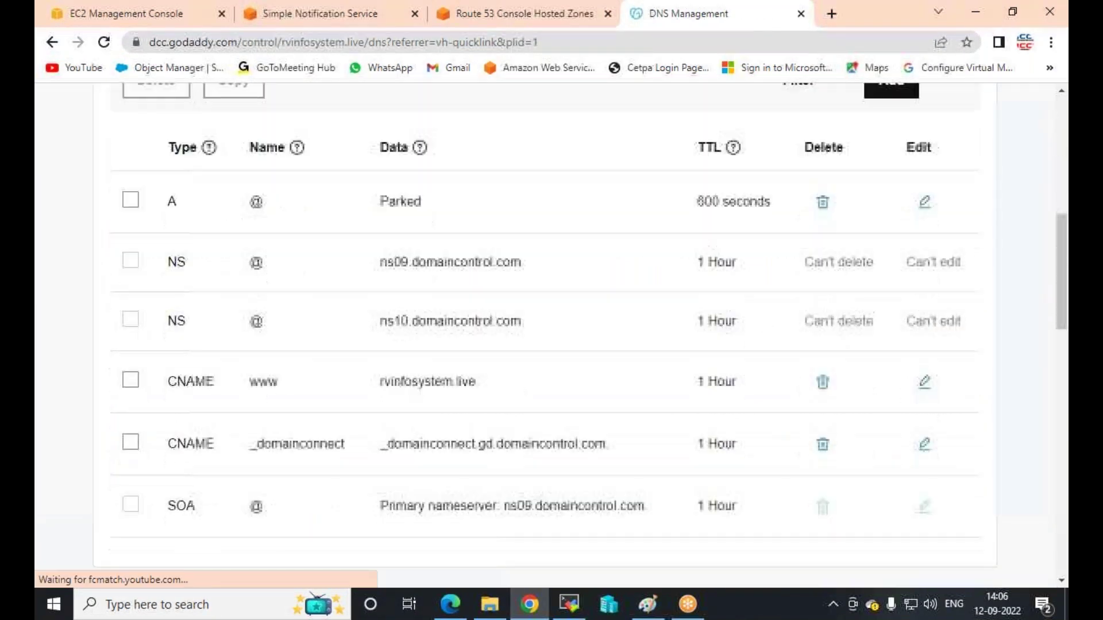
scroll(335, 288, down, 4)
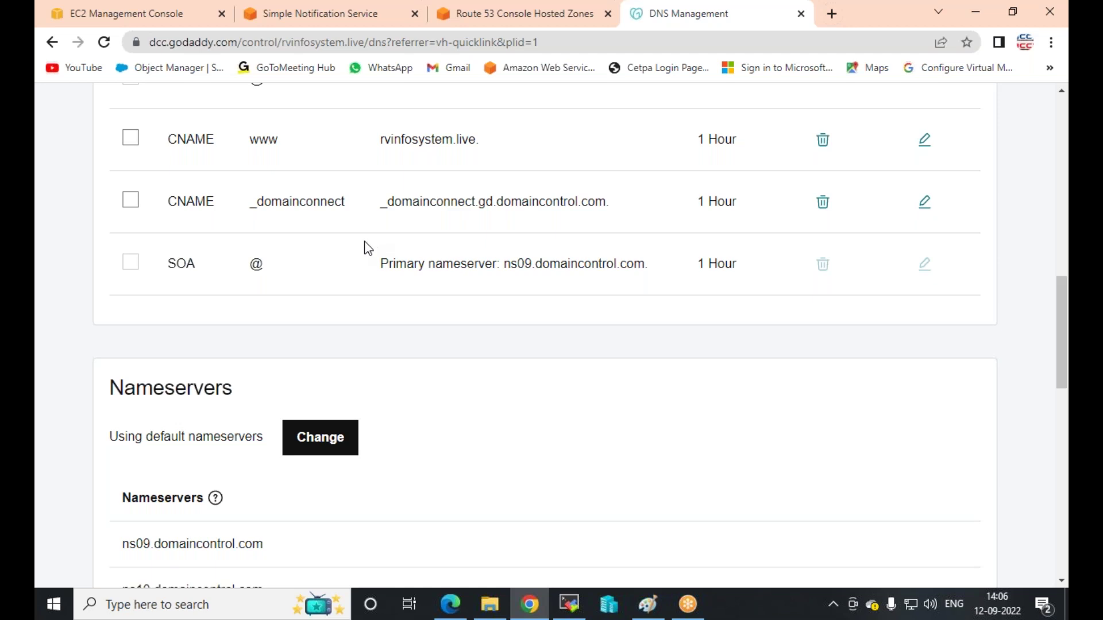
scroll(365, 249, down, 2)
click(320, 358)
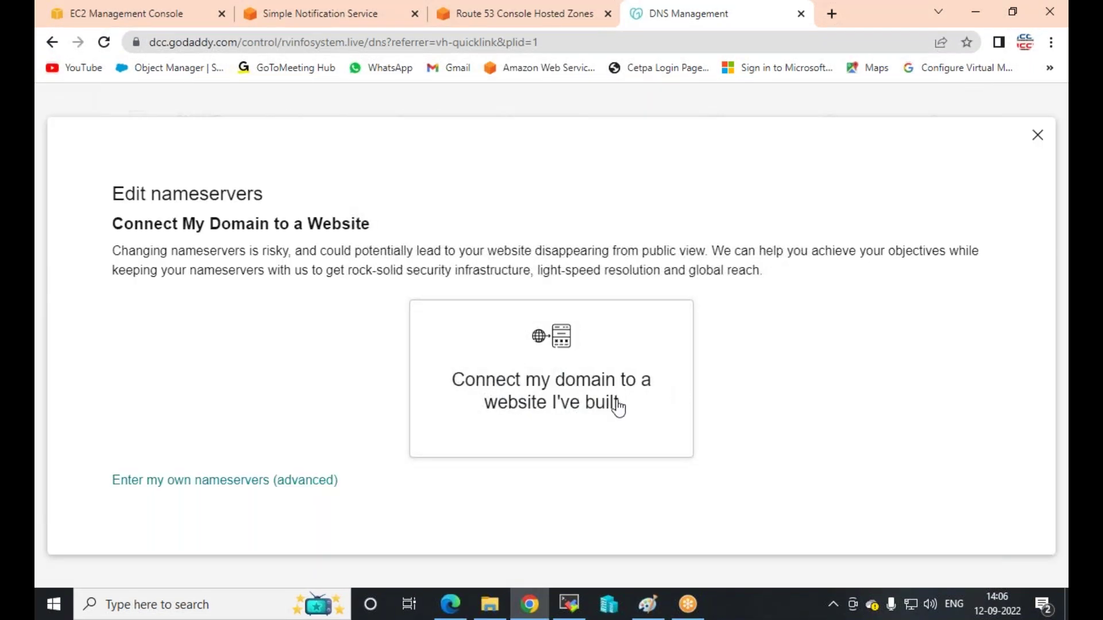
Choose custom nameservers and enter ns-402.awsdns-50.com and ns-2022.awsdns-60.co.uk.
click(211, 482)
click(380, 295)
key(ctrl+v)
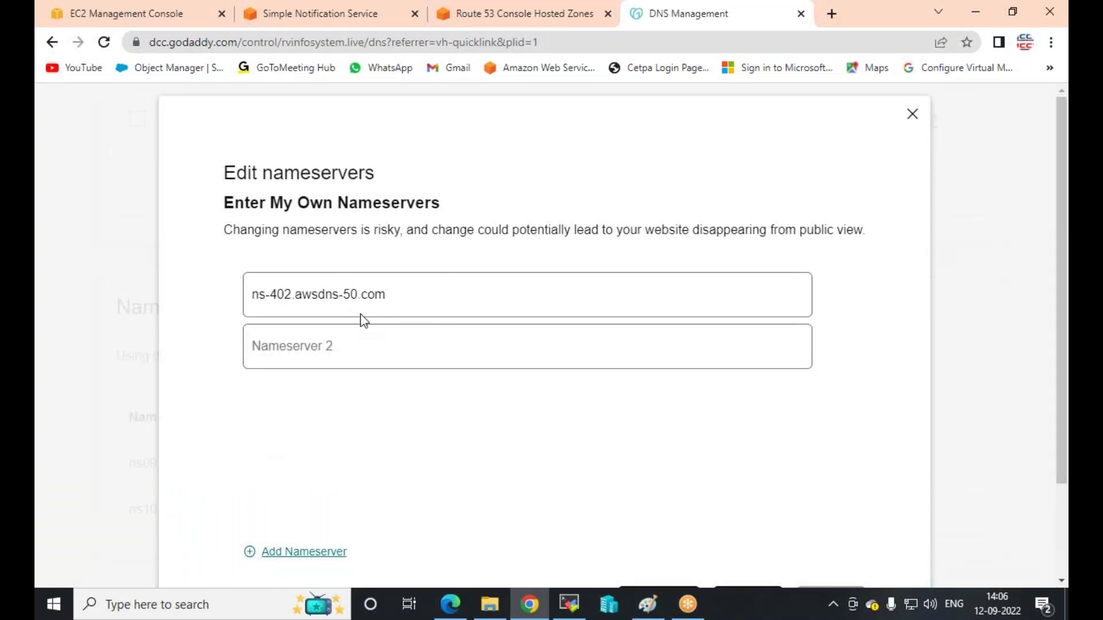
click(515, 16)
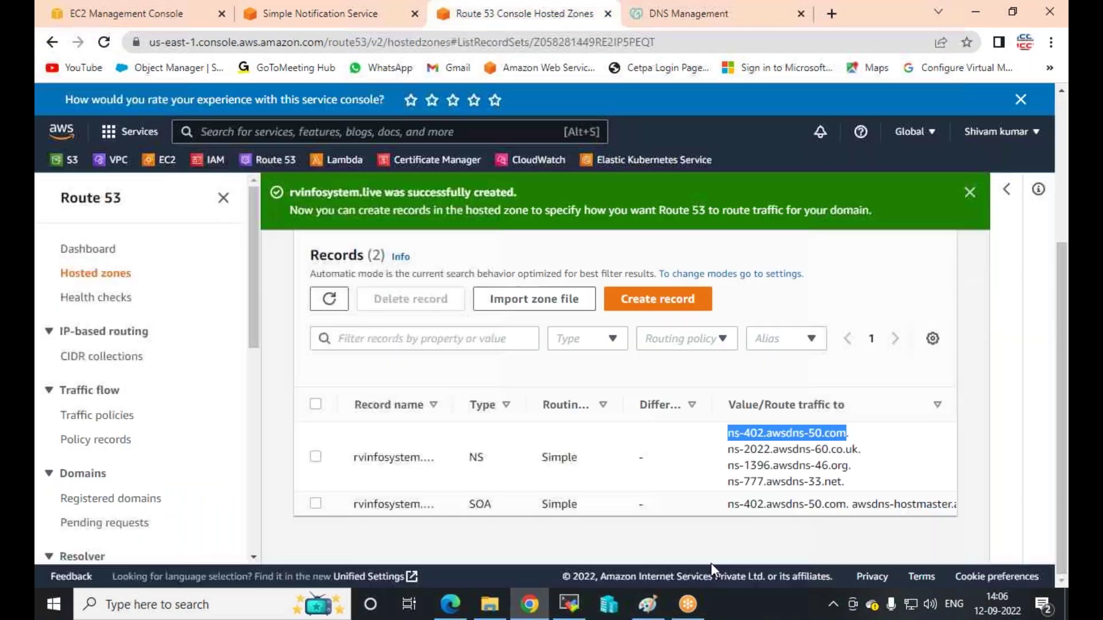
drag(728, 450, 859, 453)
key(ctrl+c)
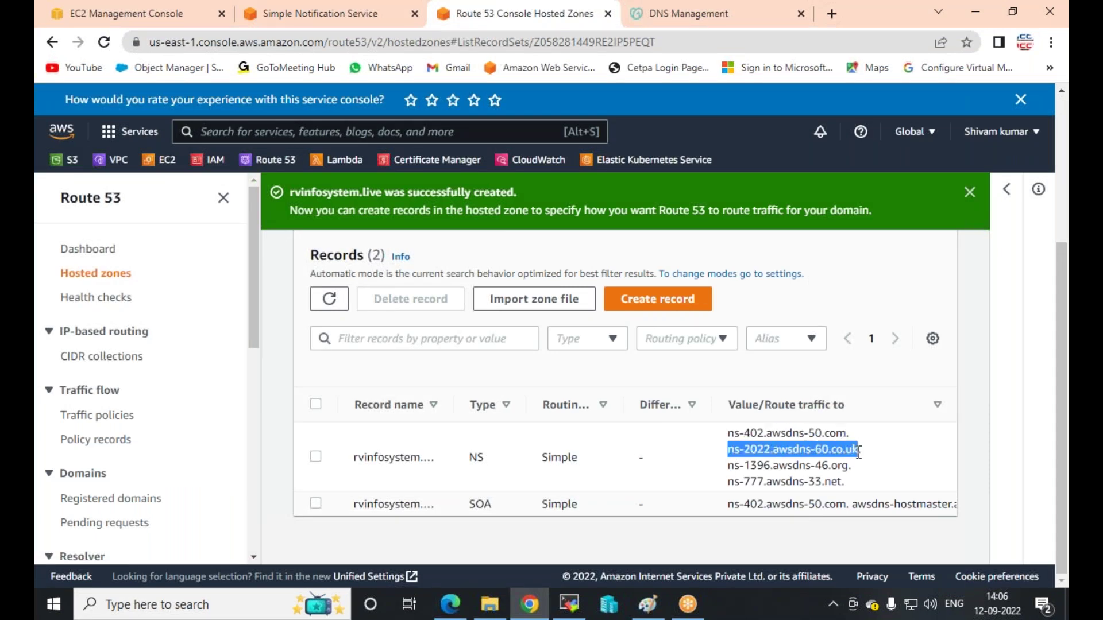
click(689, 14)
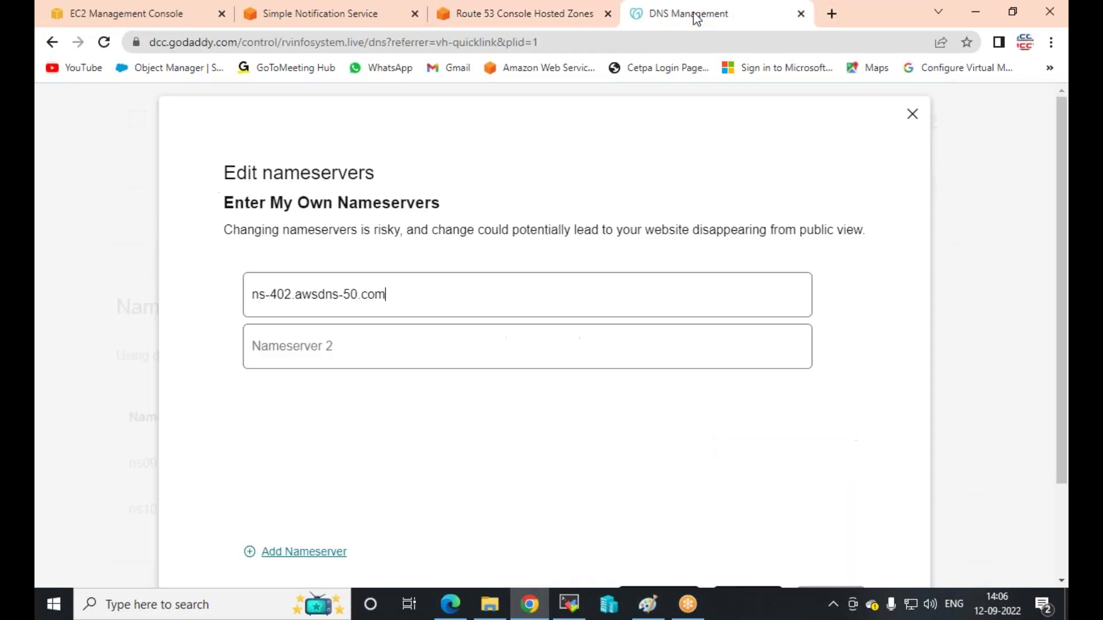
click(320, 353)
key(ctrl+v)
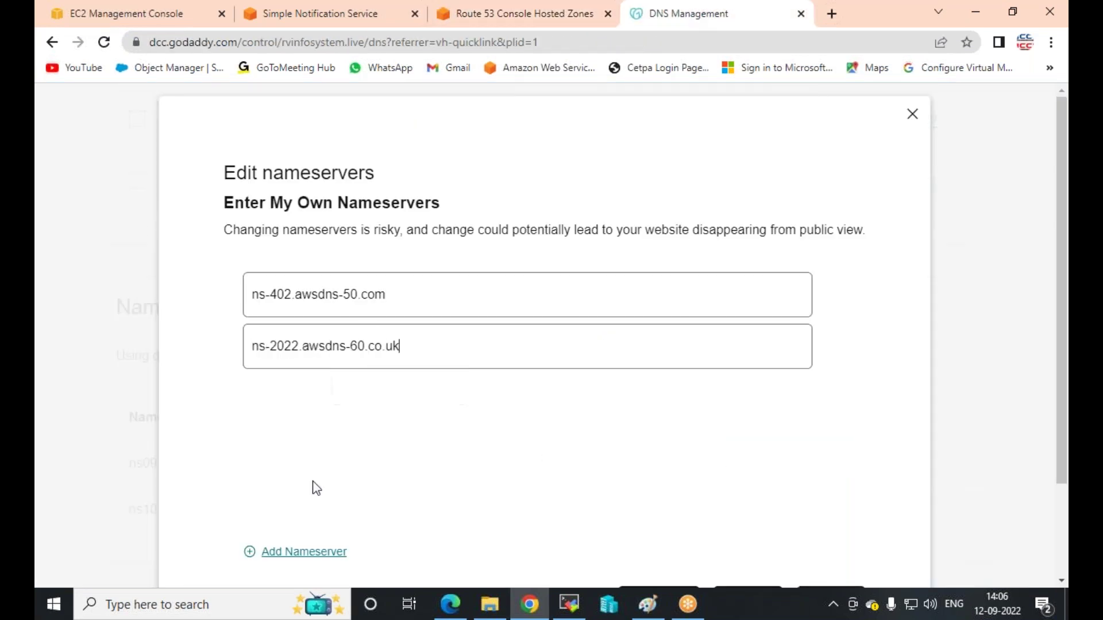
Add a third nameserver field with ns-1396.awsdns-46.org copied from Route 53.
click(304, 552)
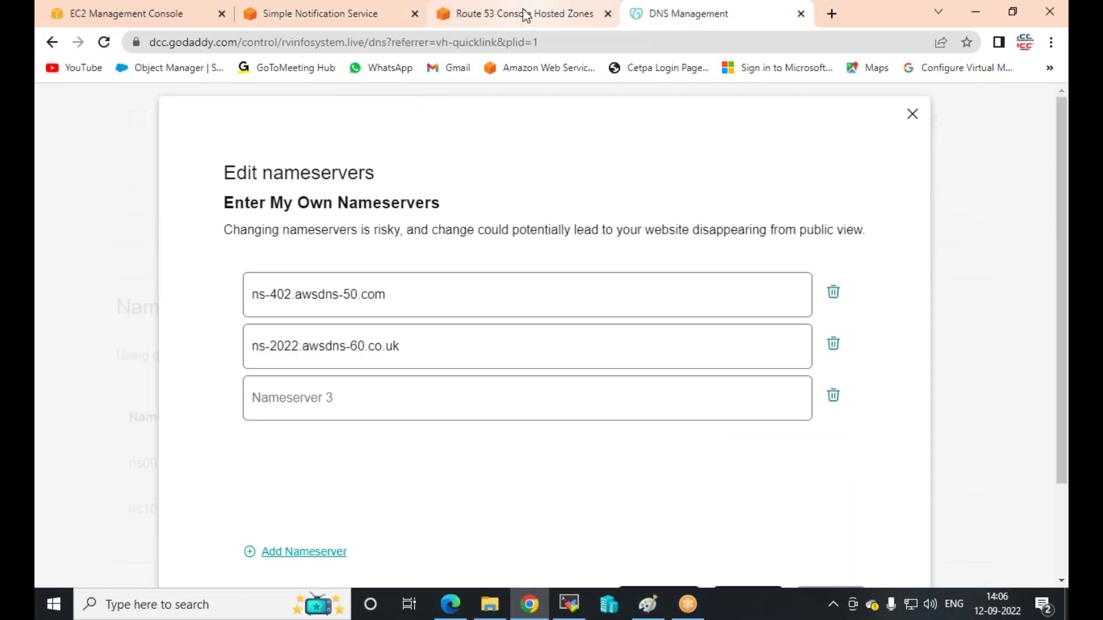
click(524, 15)
drag(730, 462, 848, 462)
key(ctrl+c)
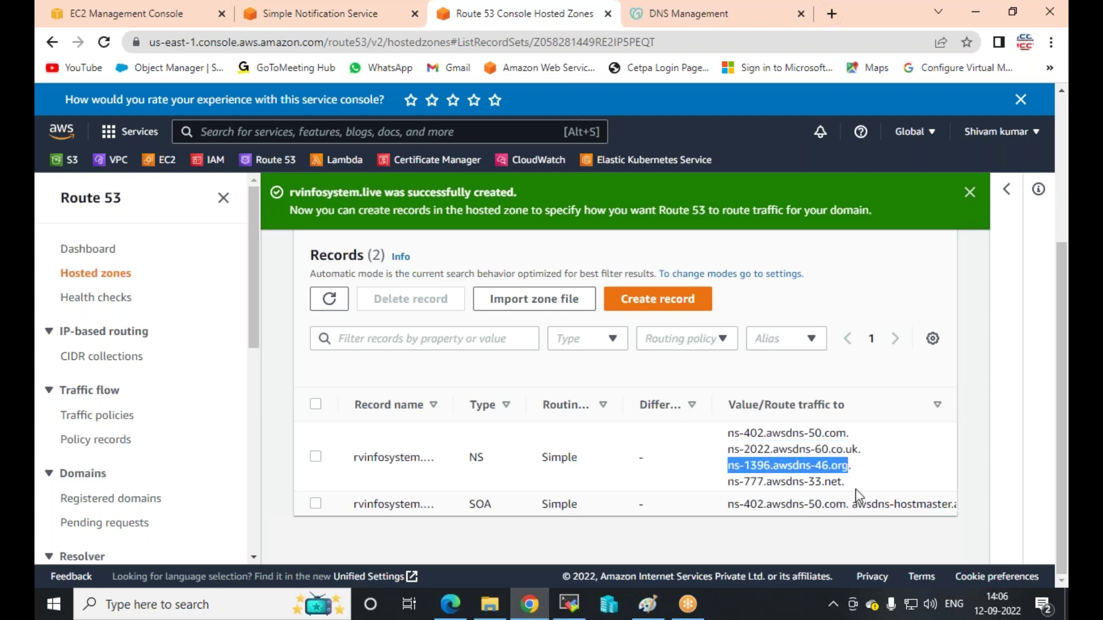
click(728, 17)
click(273, 403)
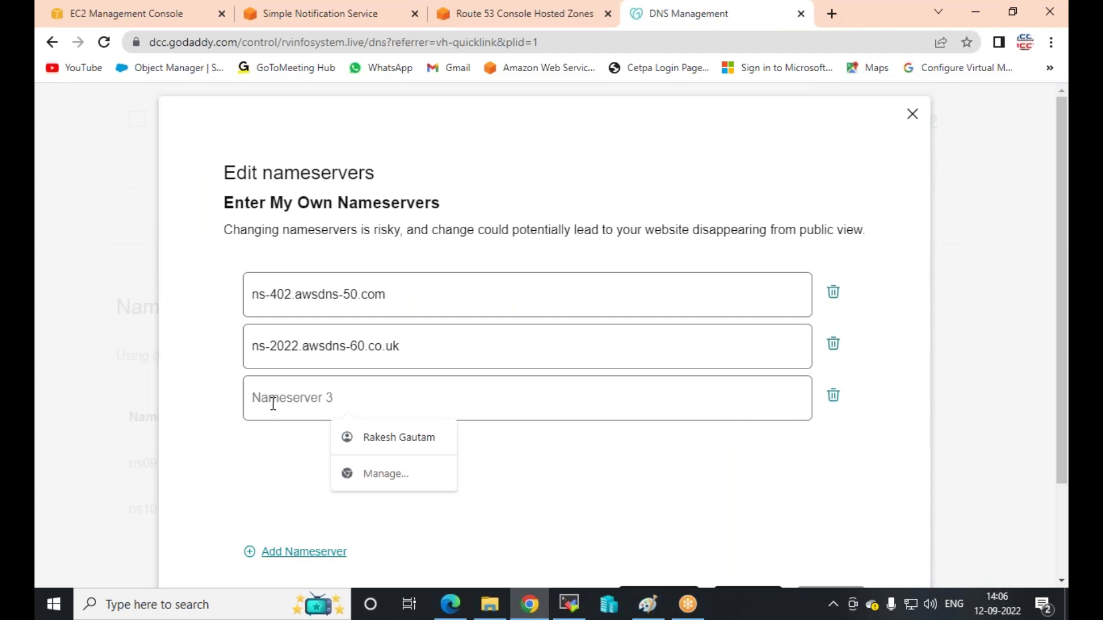
key(ctrl+v)
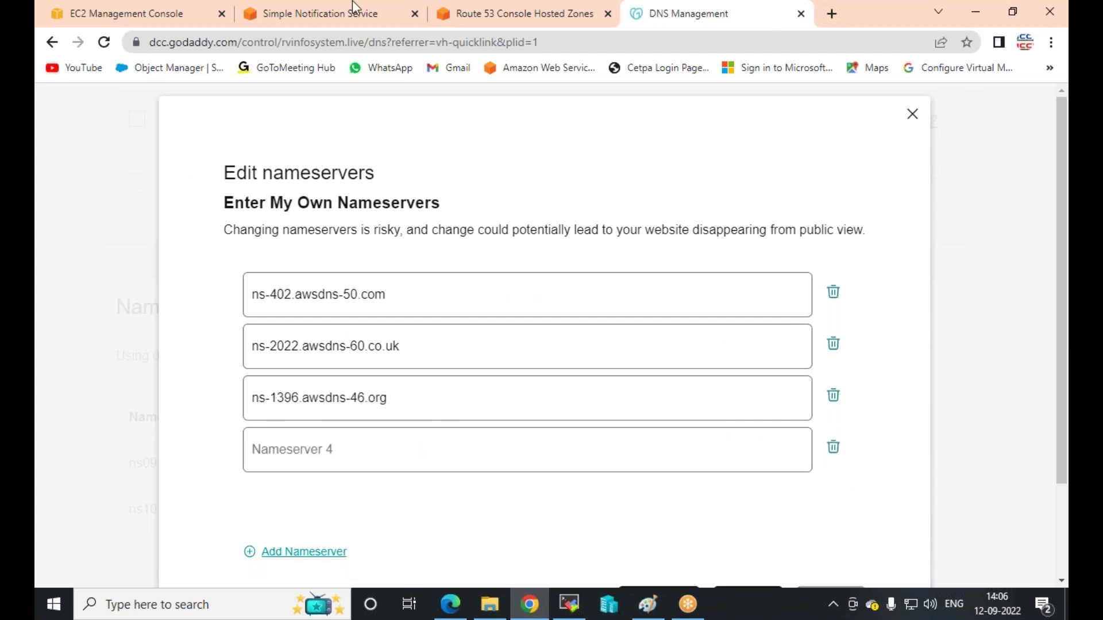
Enter ns-777.awsdns-33.net as the fourth nameserver and save the list.
click(453, 12)
drag(728, 481, 843, 483)
key(ctrl+c)
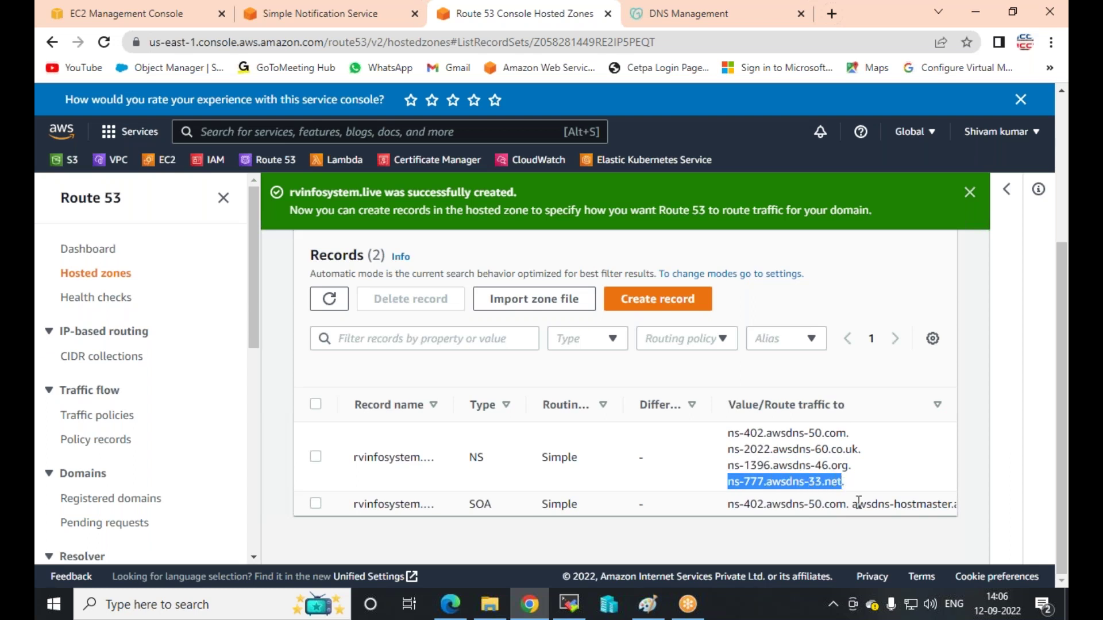
click(724, 16)
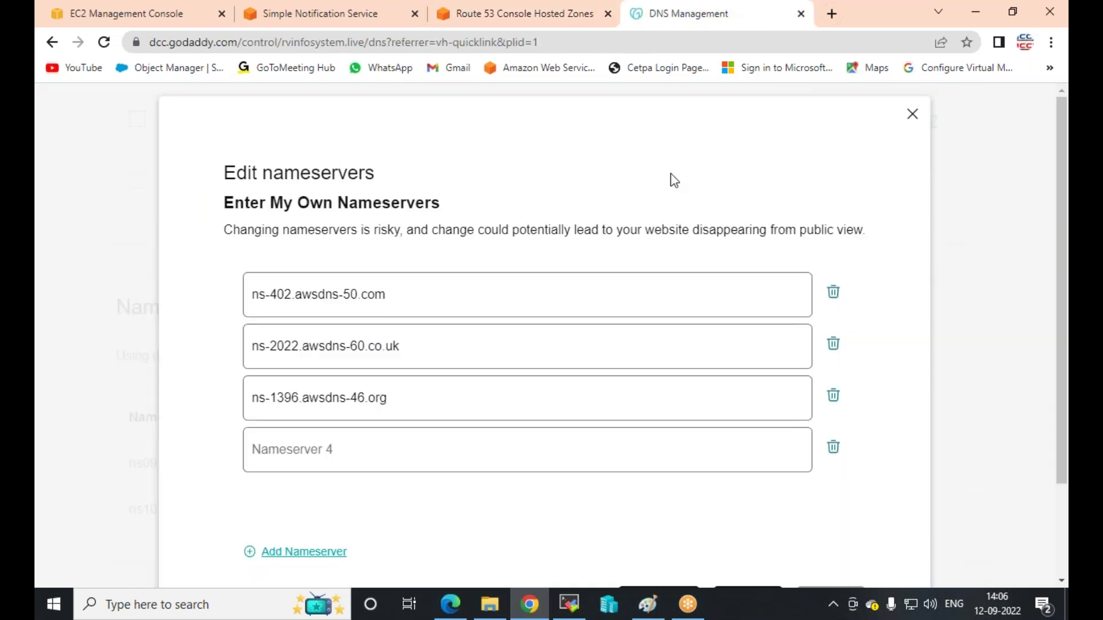
click(364, 456)
key(ctrl+v)
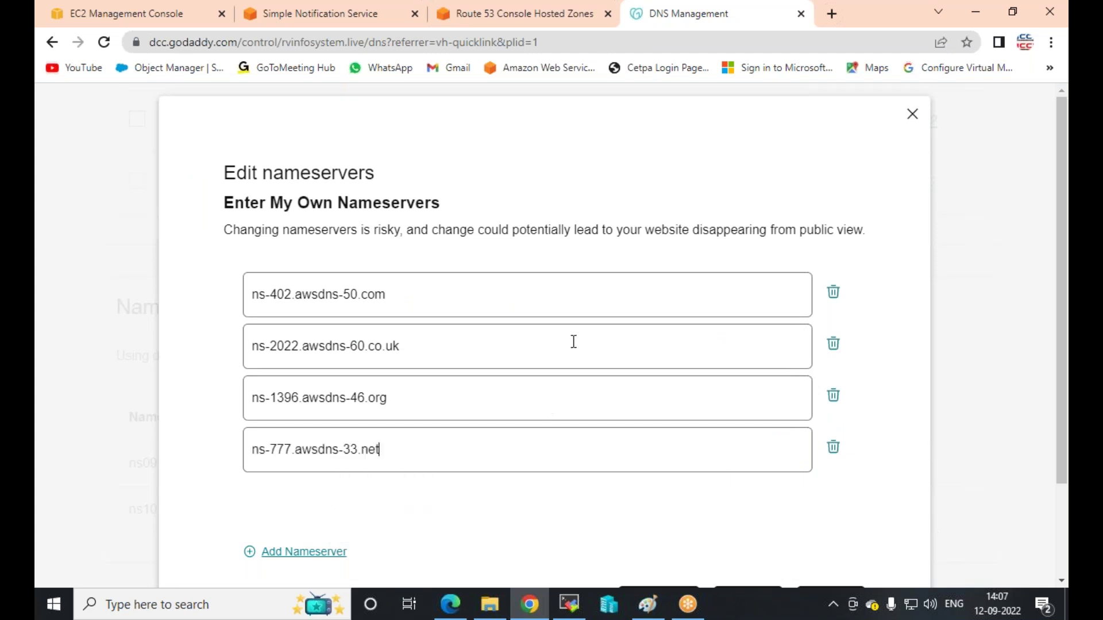
scroll(573, 342, down, 2)
click(830, 498)
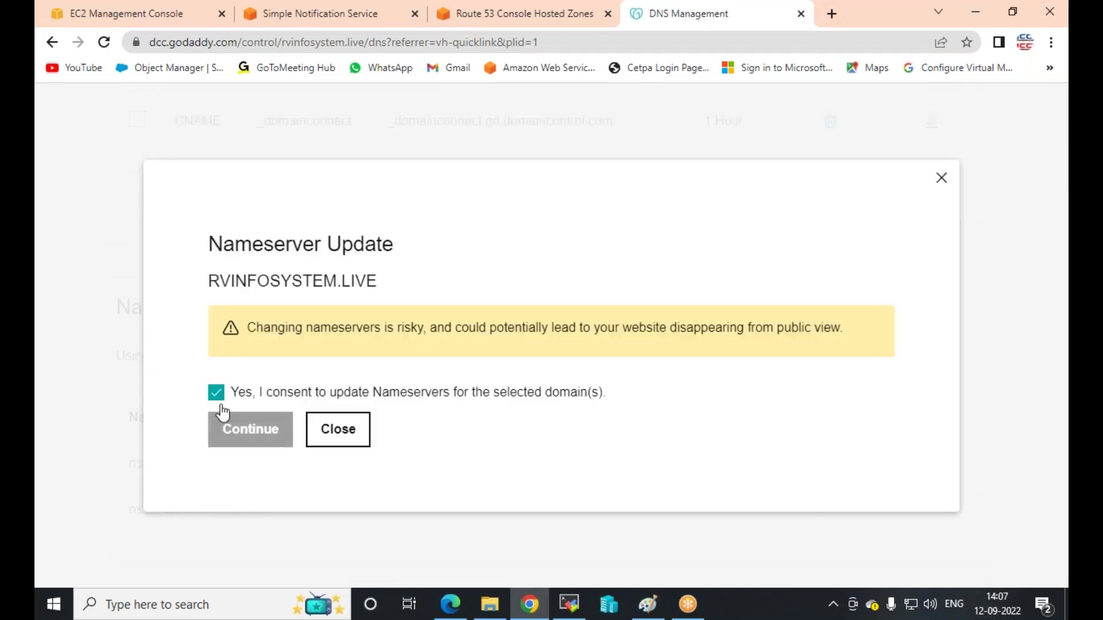
Agree to GoDaddy's nameserver change for rvinfosystem.live, then return to the Route 53 hosted zone.
click(216, 393)
click(251, 429)
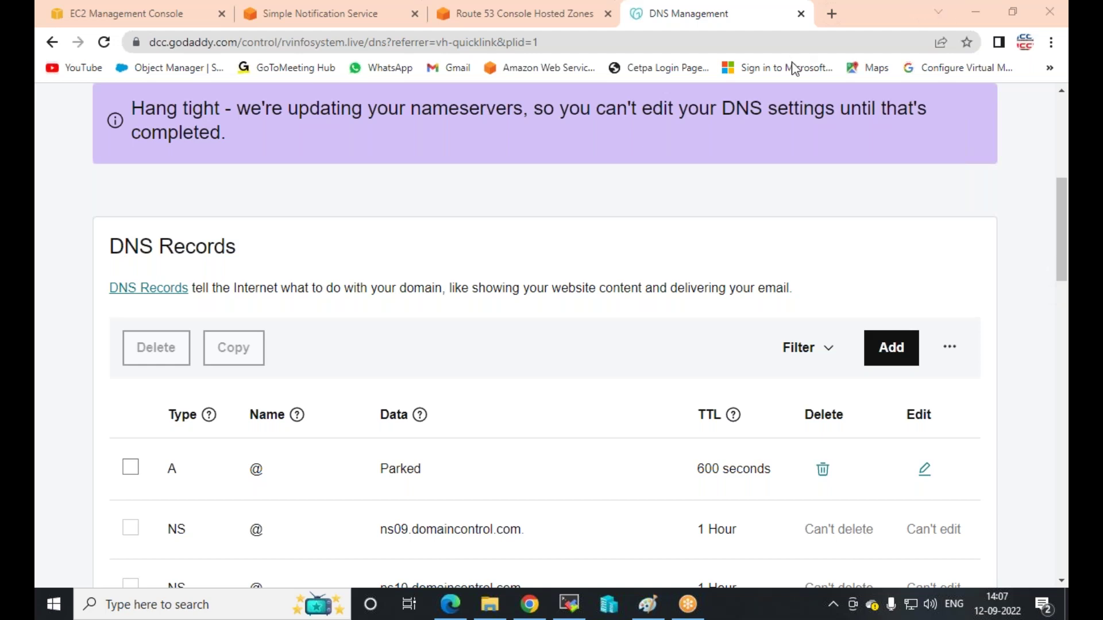
click(517, 13)
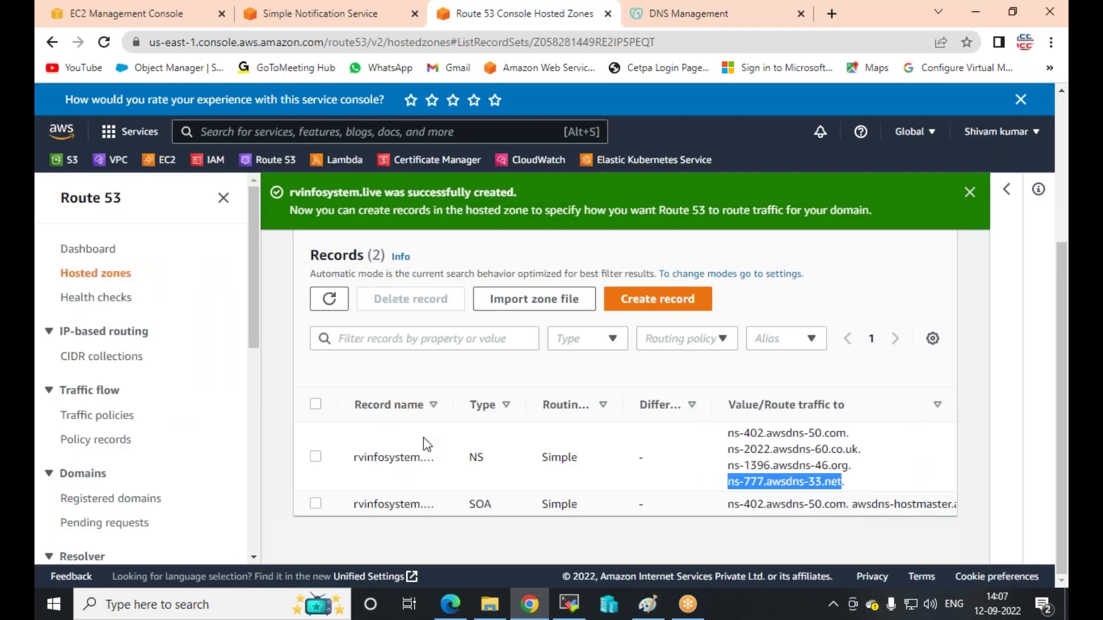
Start a www record as an alias to an Application and Classic Load Balancer.
click(666, 304)
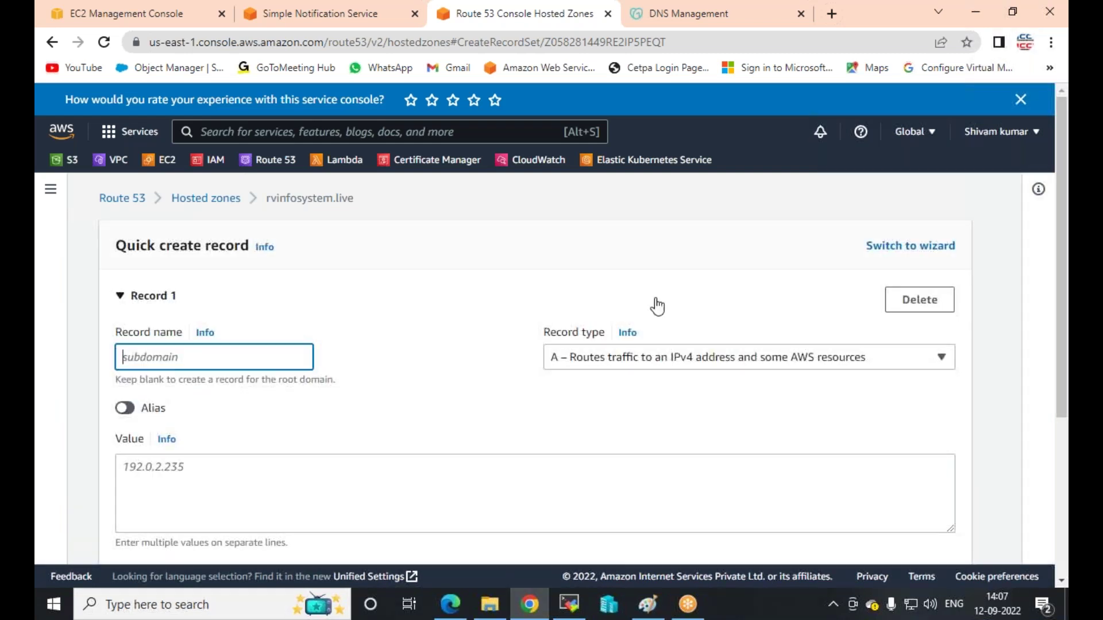
text(www)
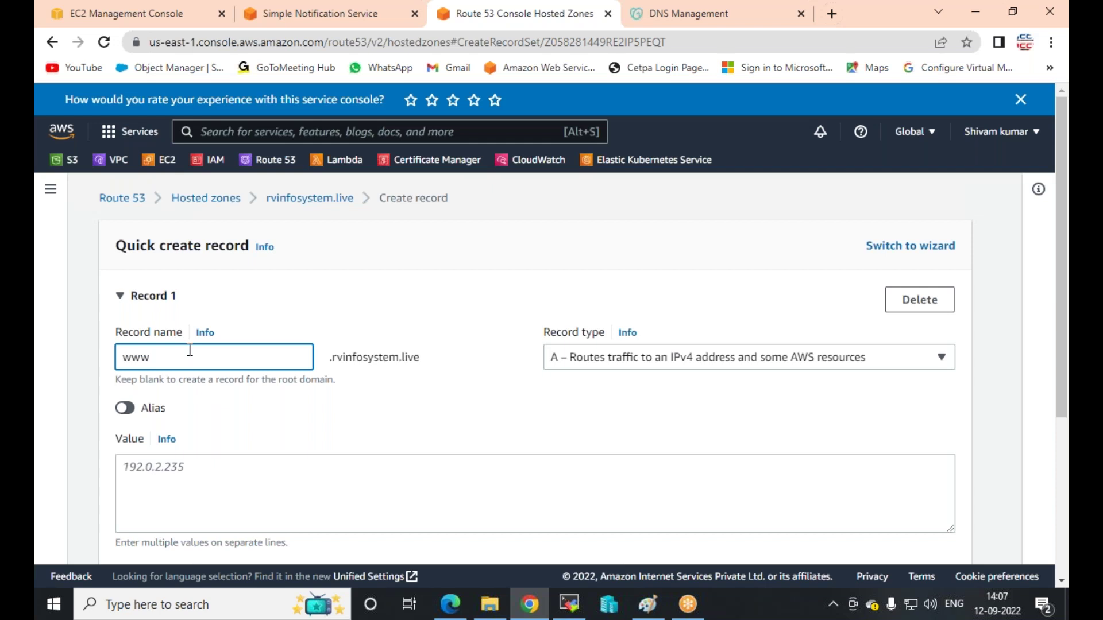
click(127, 408)
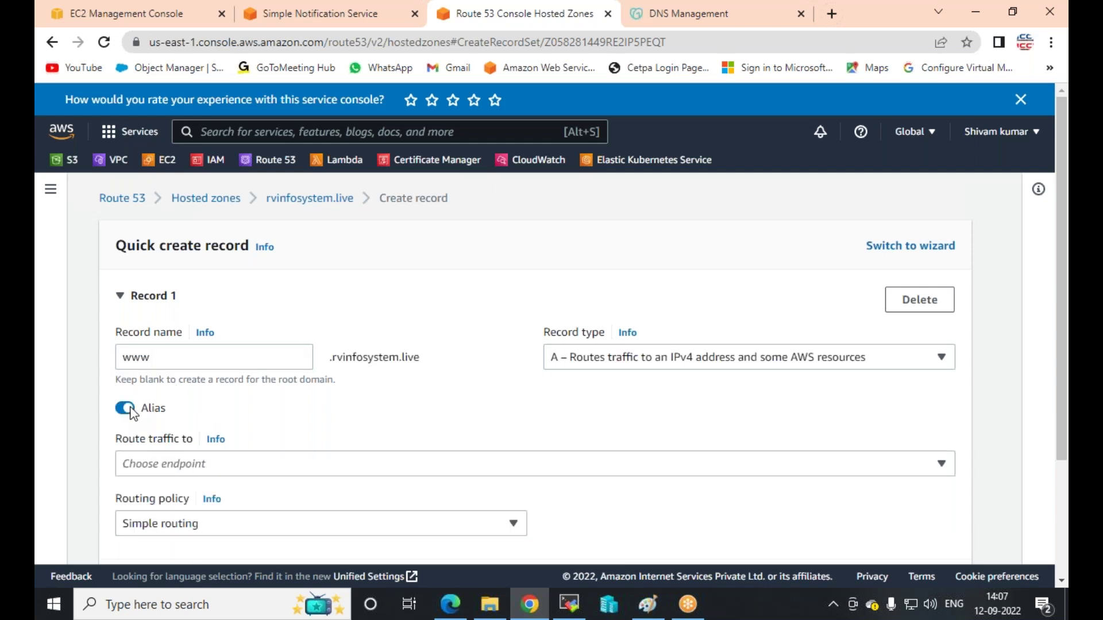
scroll(195, 408, down, 3)
click(247, 308)
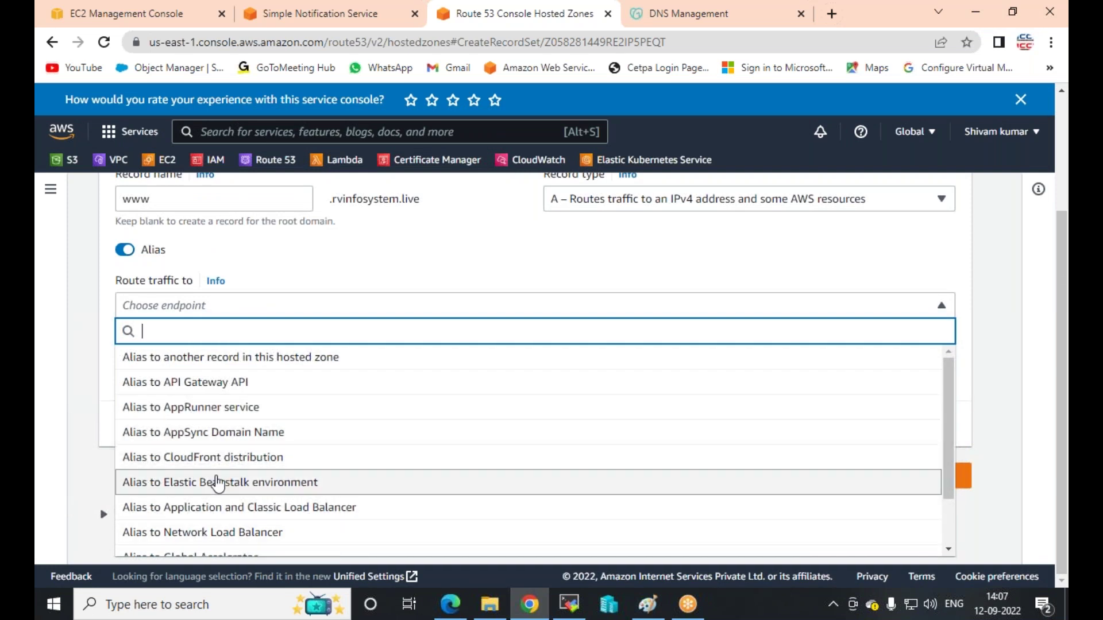
scroll(217, 484, down, 1)
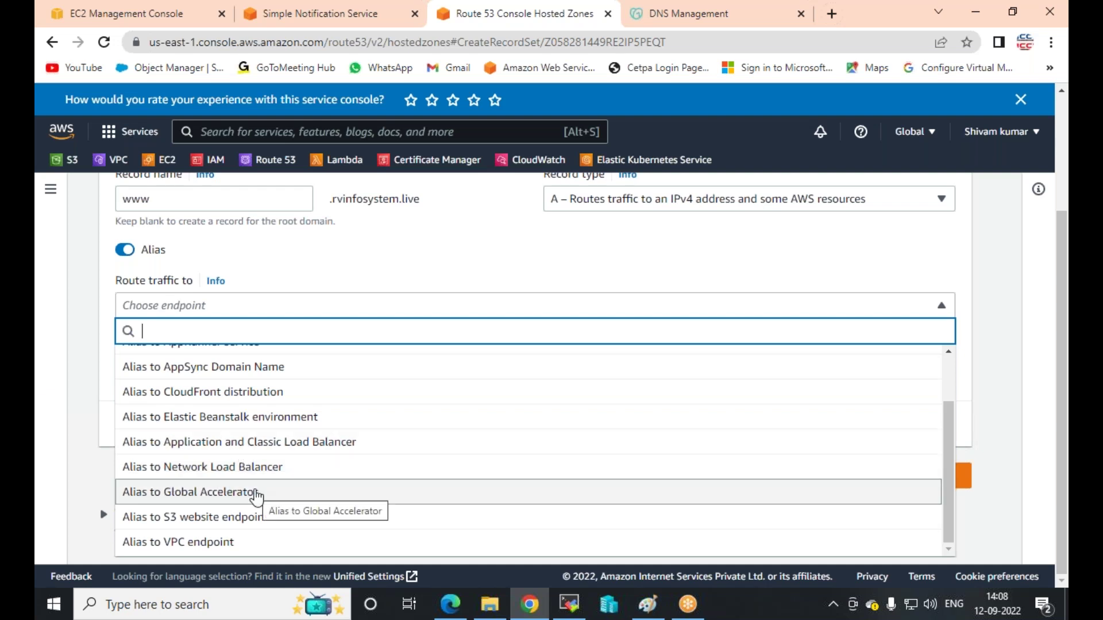
click(218, 442)
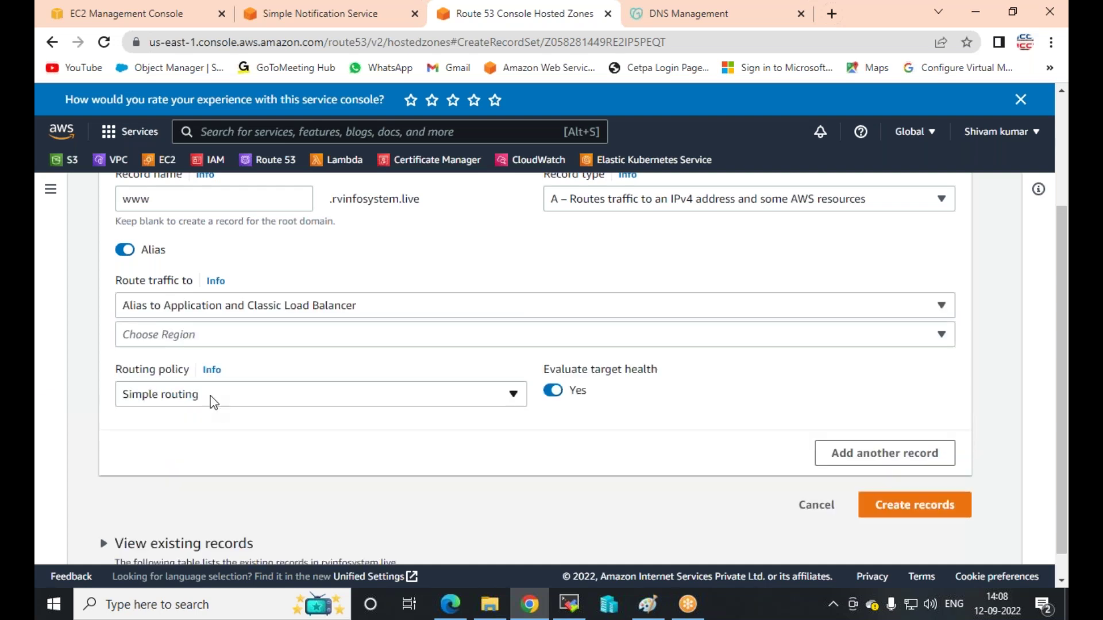
Target myapp-lb in Canada (Central) and create the www alias record.
click(202, 335)
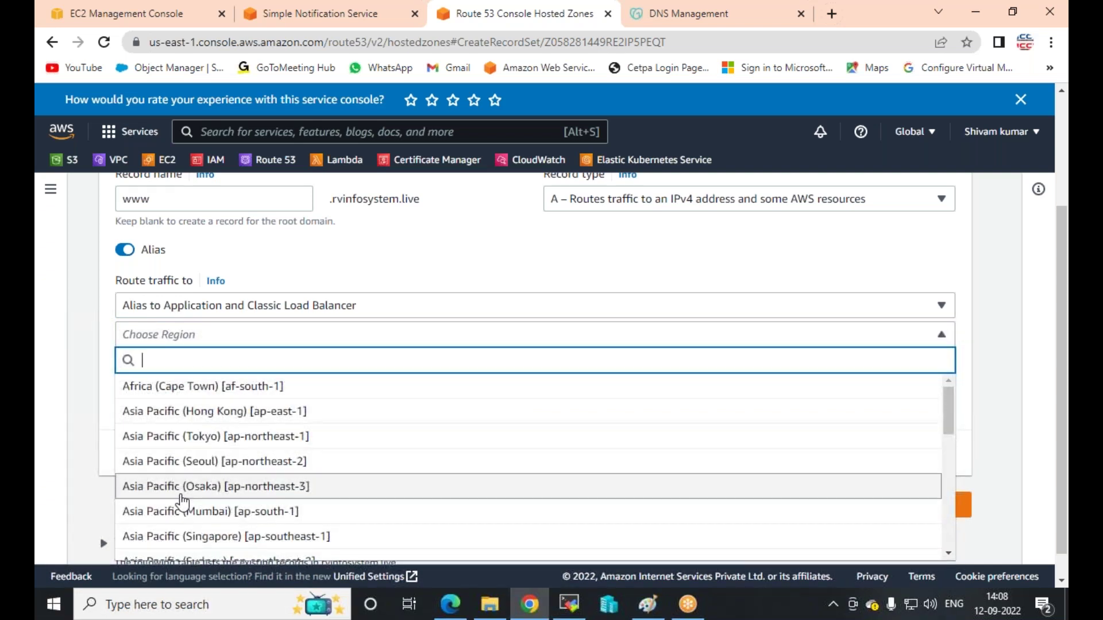
scroll(238, 468, down, 2)
scroll(222, 505, down, 2)
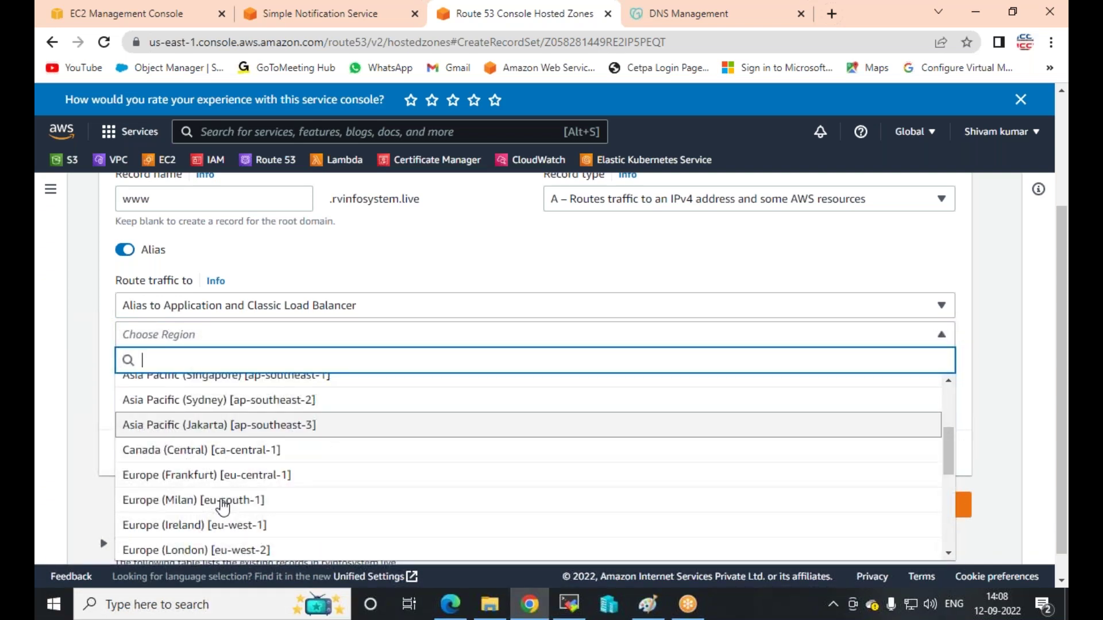
click(163, 454)
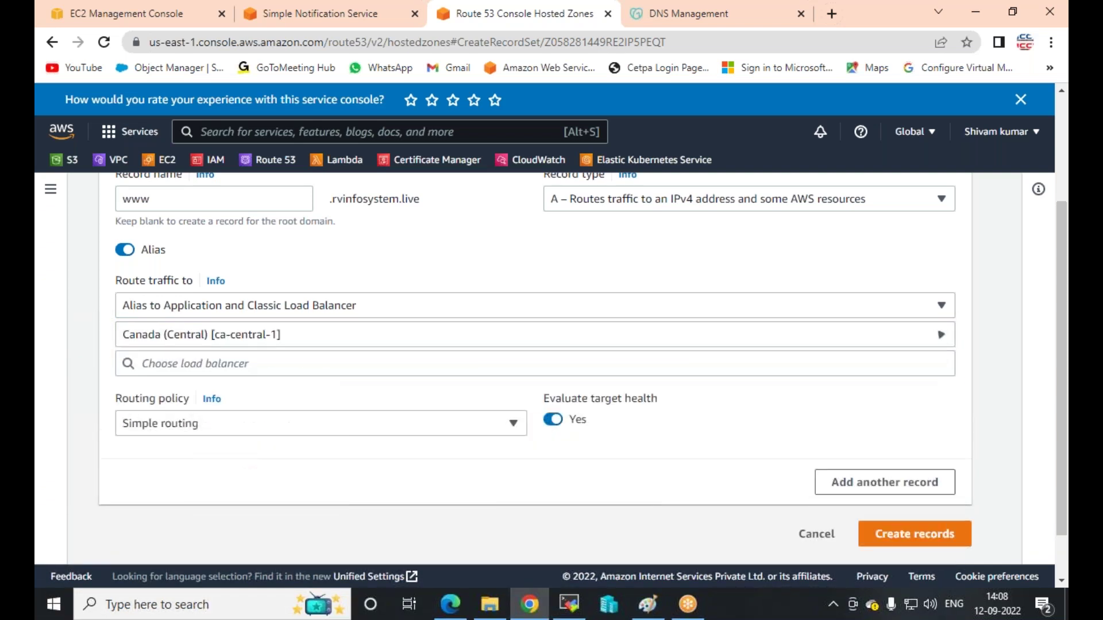
click(224, 365)
click(376, 393)
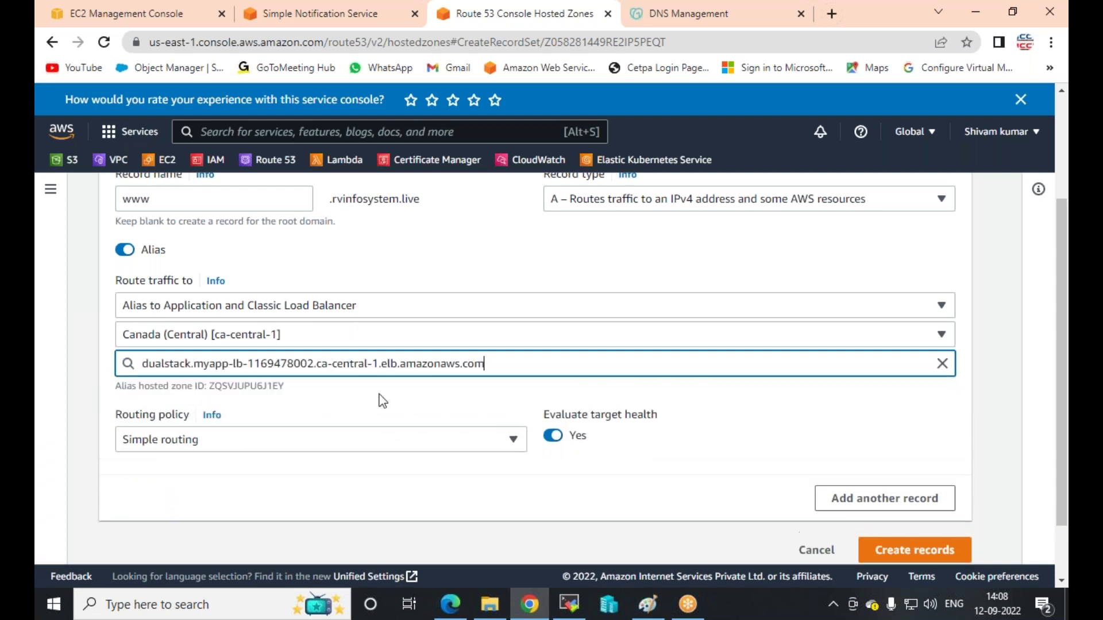
click(896, 550)
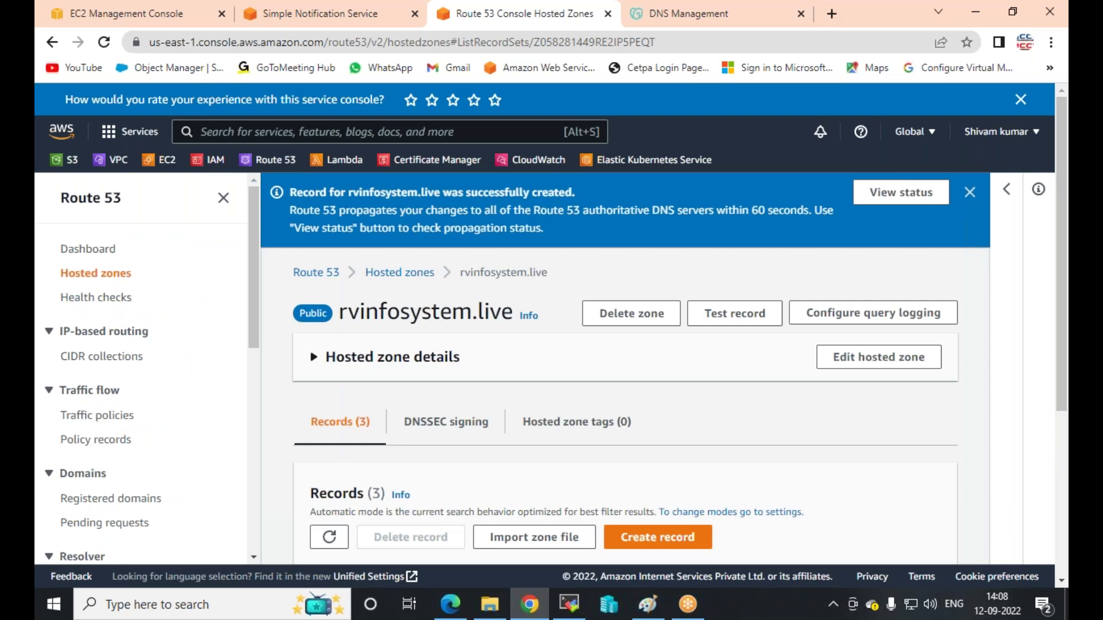
click(101, 11)
Terminate the two running EC2 instances, leaving Server1 out of the selection.
scroll(89, 233, up, 5)
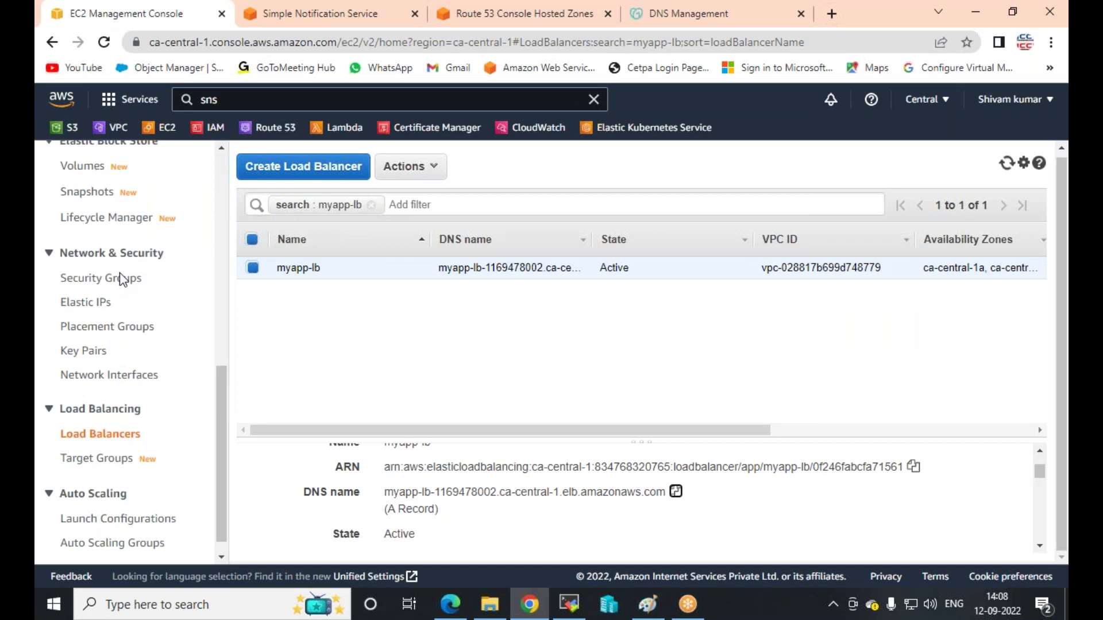
scroll(88, 229, up, 3)
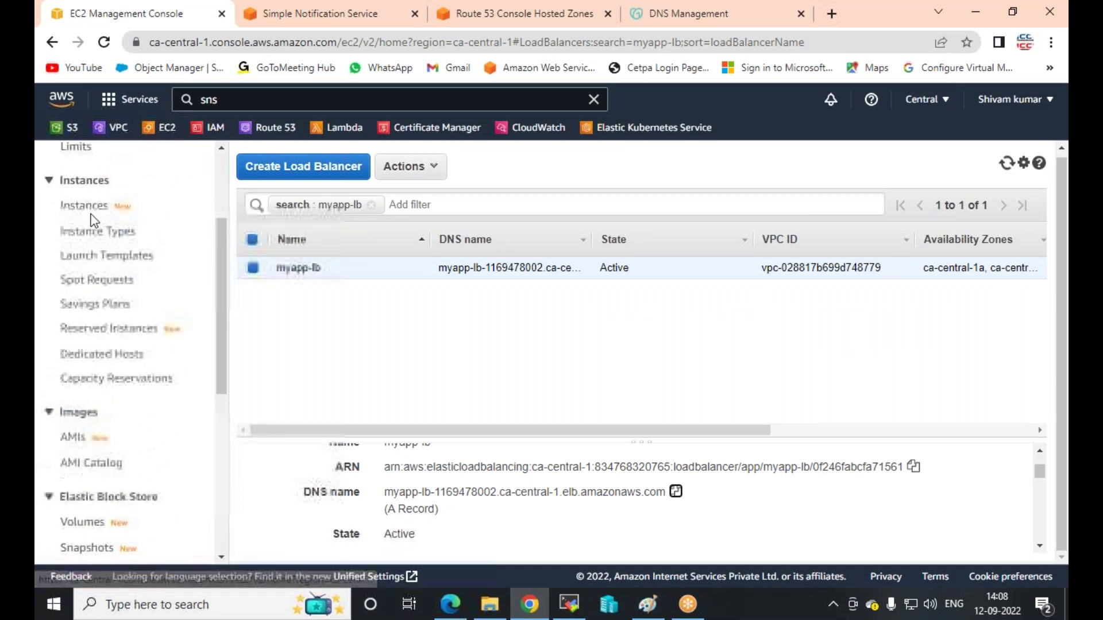
click(88, 235)
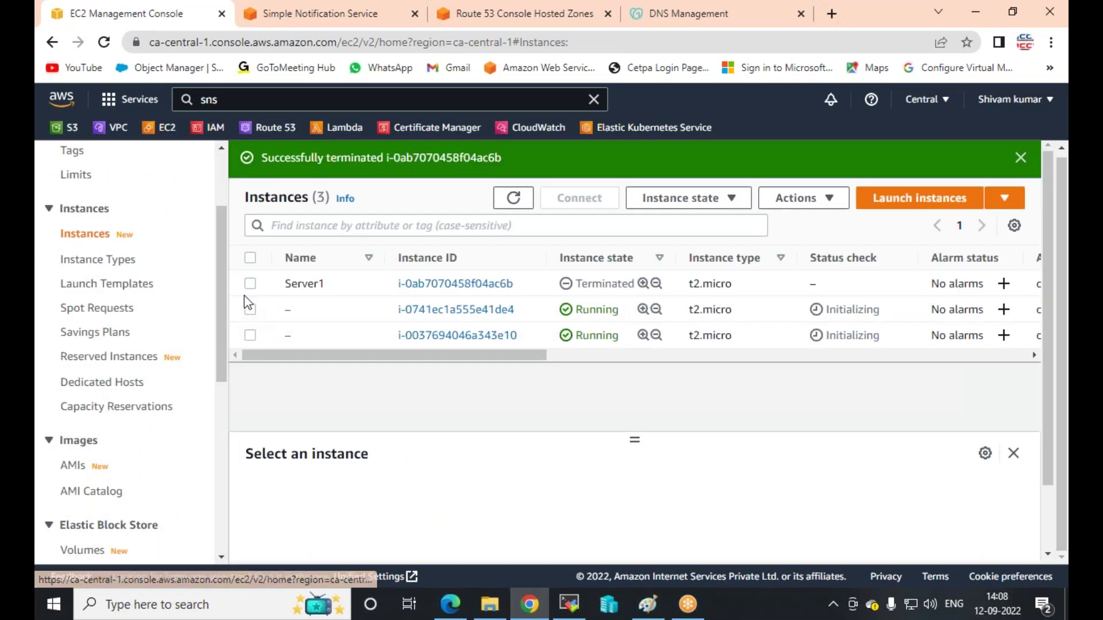
click(251, 259)
click(251, 284)
click(637, 200)
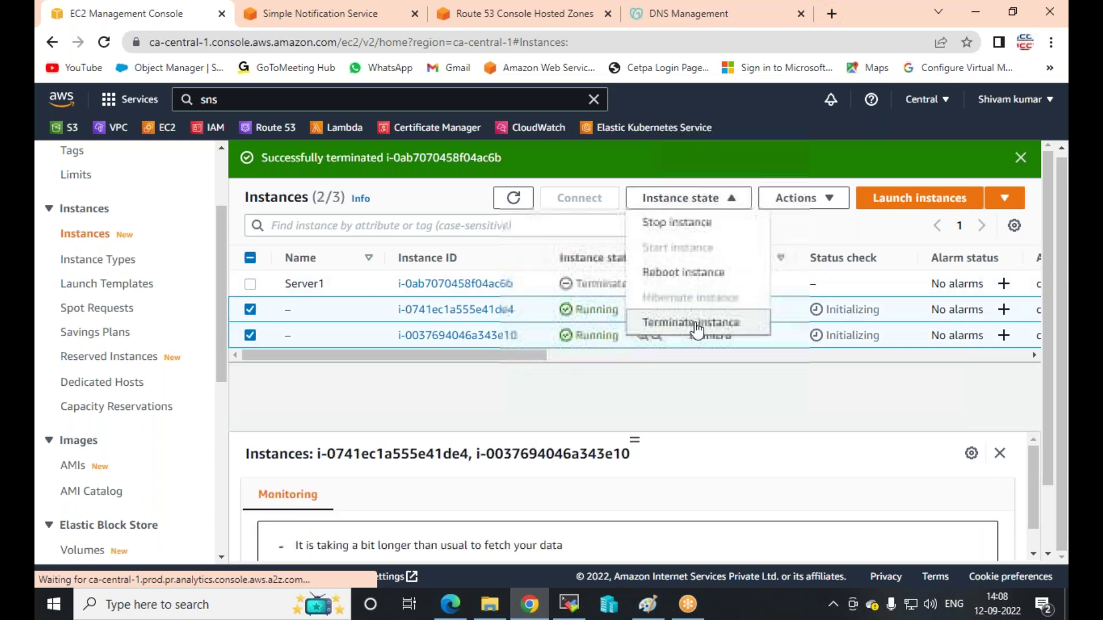
click(691, 322)
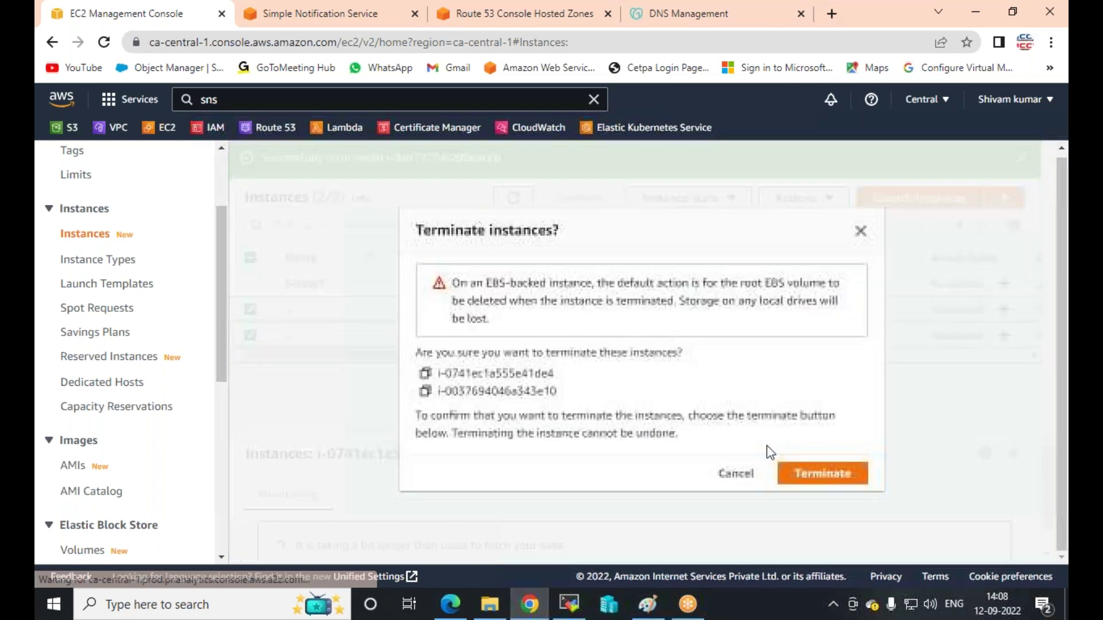
click(783, 475)
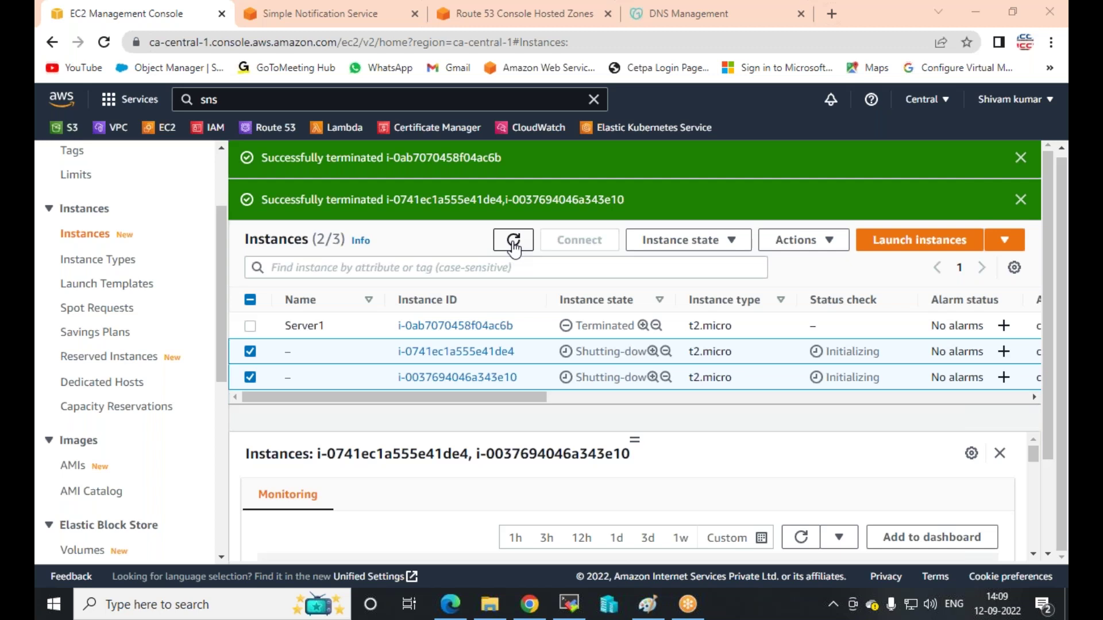
Refresh the instance list to confirm all three instances are terminated.
click(514, 242)
scroll(126, 350, down, 4)
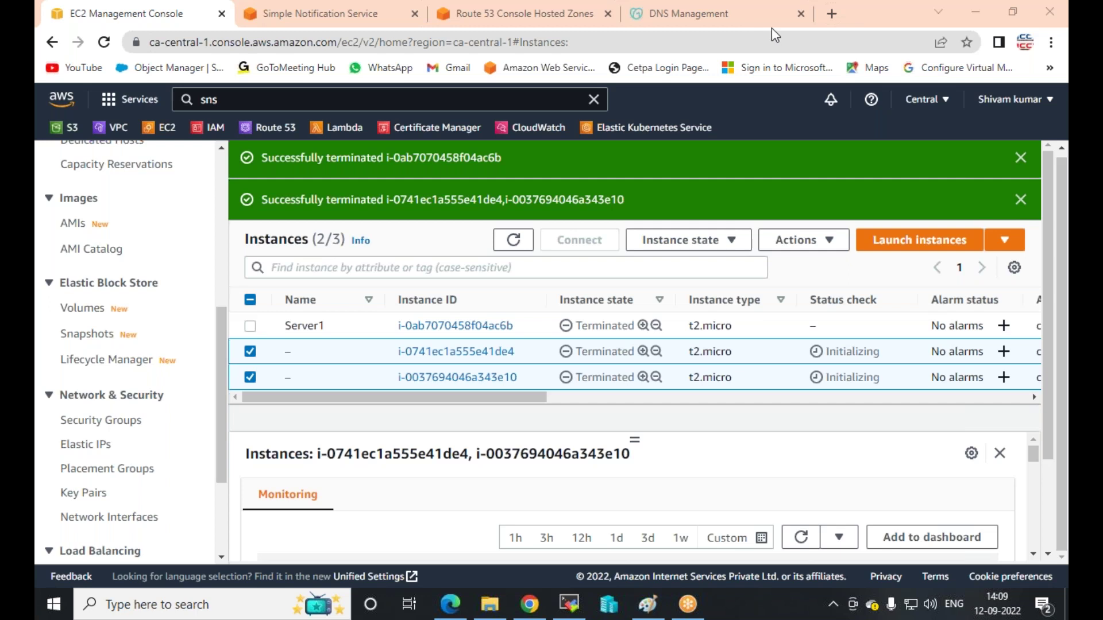
click(830, 14)
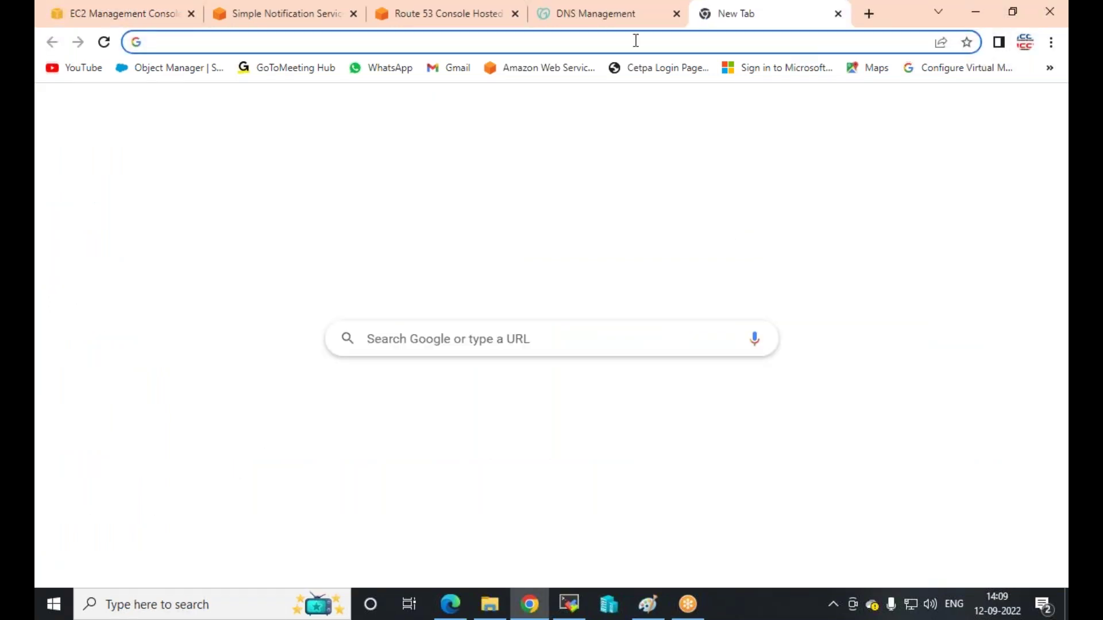
Load the FASTER site from the pasted load balancer address in a new tab.
click(636, 40)
text(myapp-lb-1169478002.ca-central-1.elb.amazonaws.com)
key(Return)
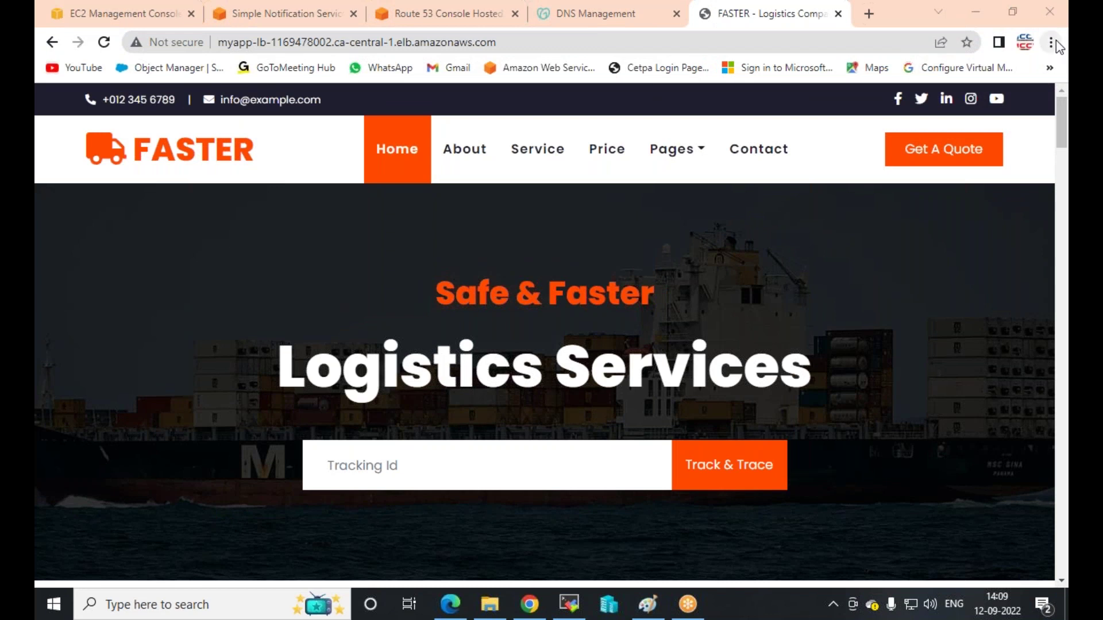
Load the same load balancer address in an incognito window, then hide it.
click(1050, 42)
click(909, 108)
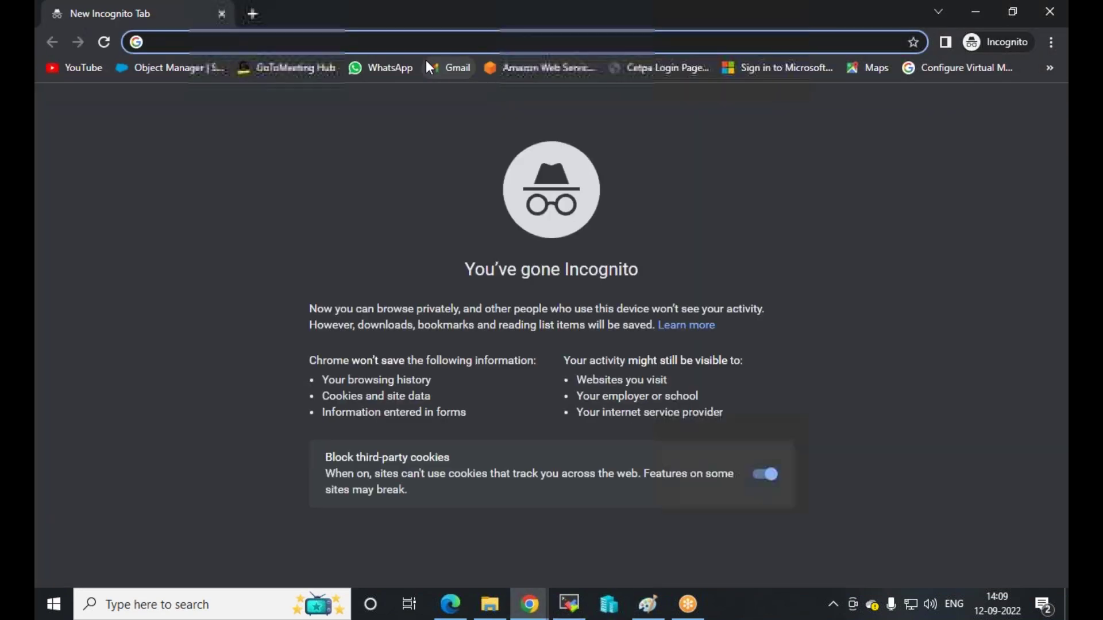
text(myapp-lb-1169478002.ca-central-1.elb.amazonaws.com)
key(Return)
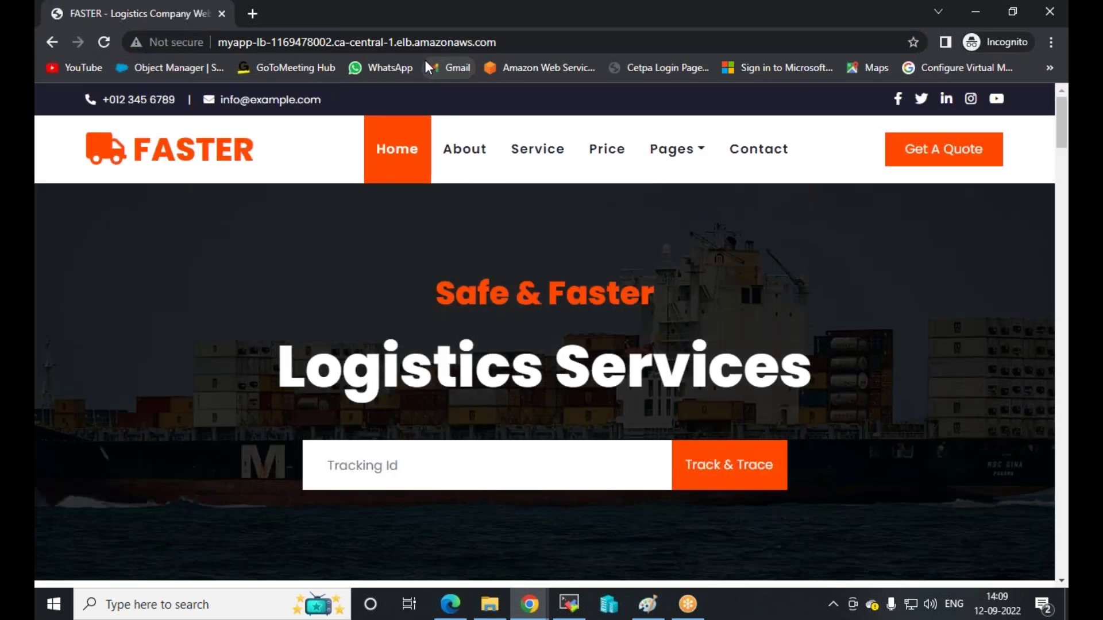
click(975, 11)
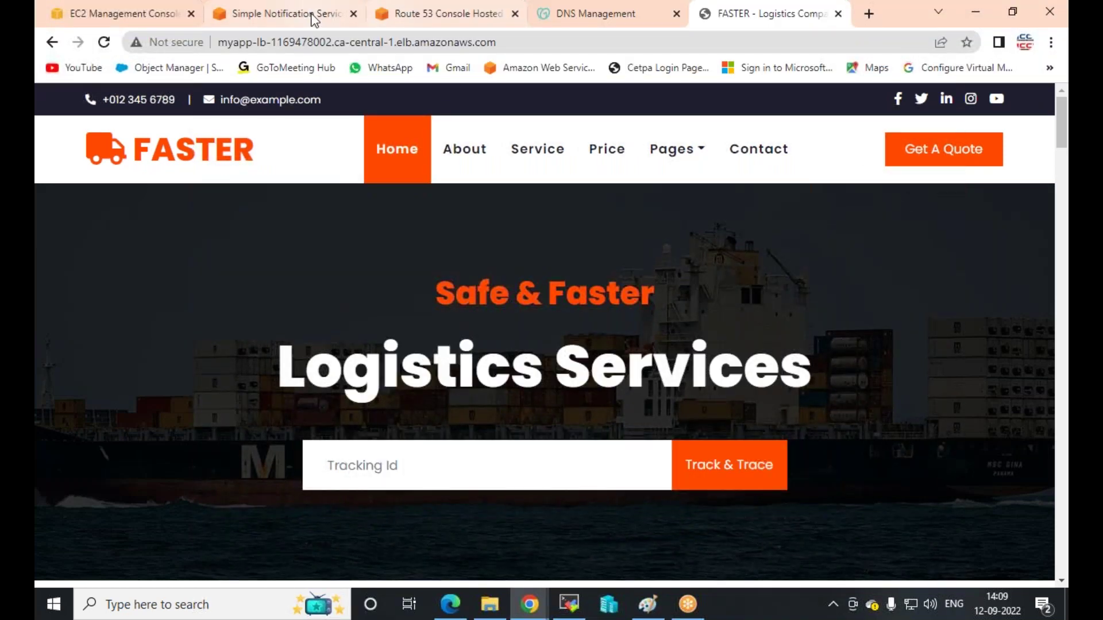
click(313, 14)
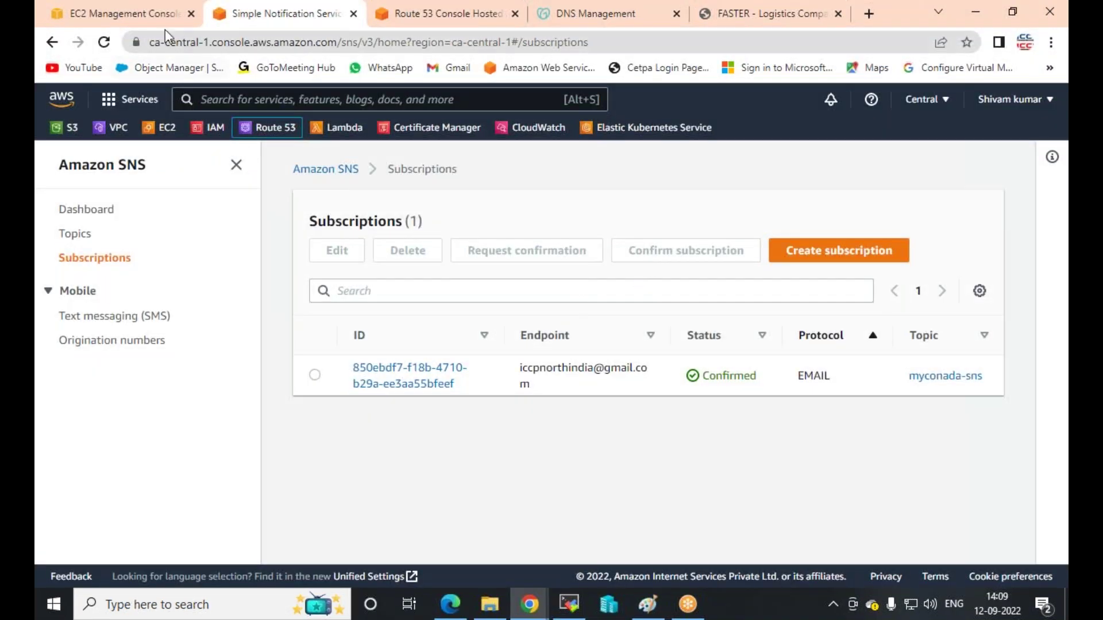
Refresh the EC2 instance list to see two replacement t2.micro instances launching.
click(138, 16)
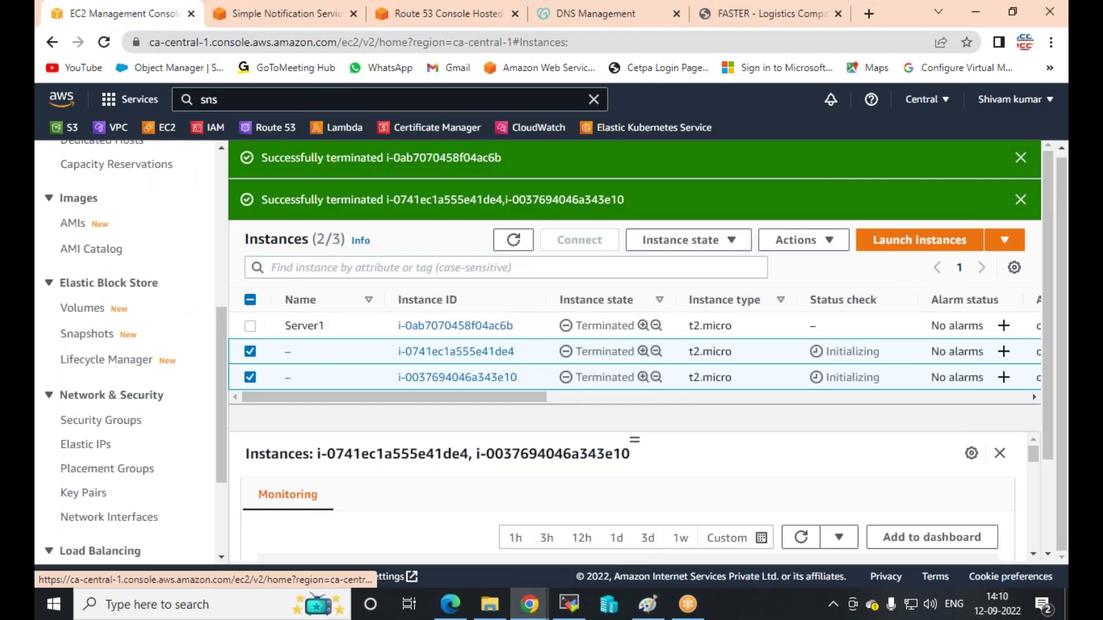
scroll(75, 218, up, 5)
scroll(78, 210, up, 3)
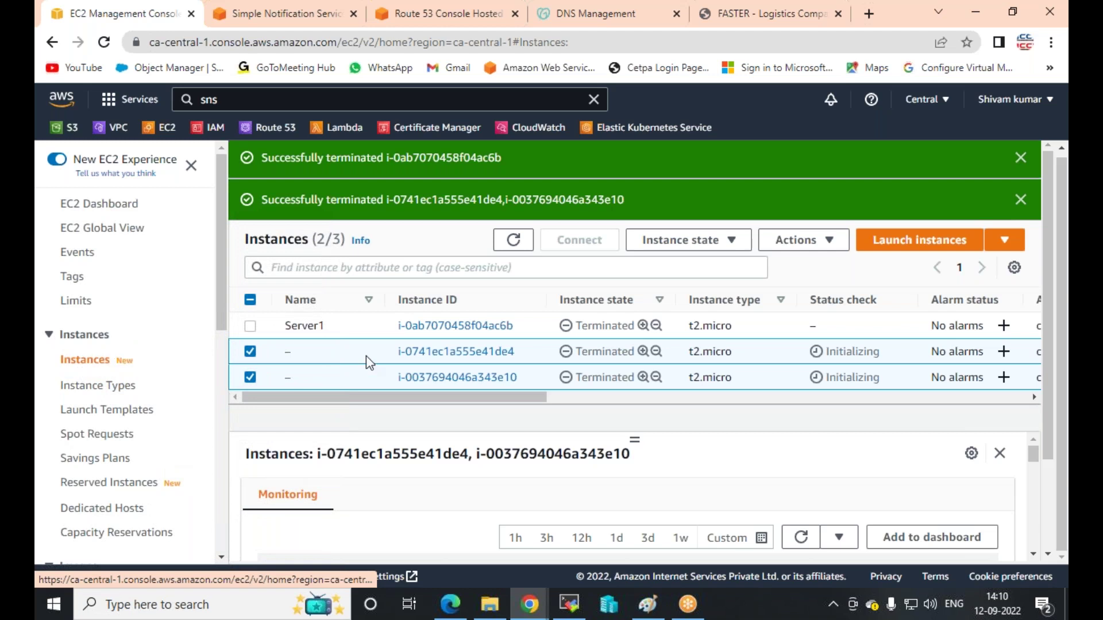
click(513, 240)
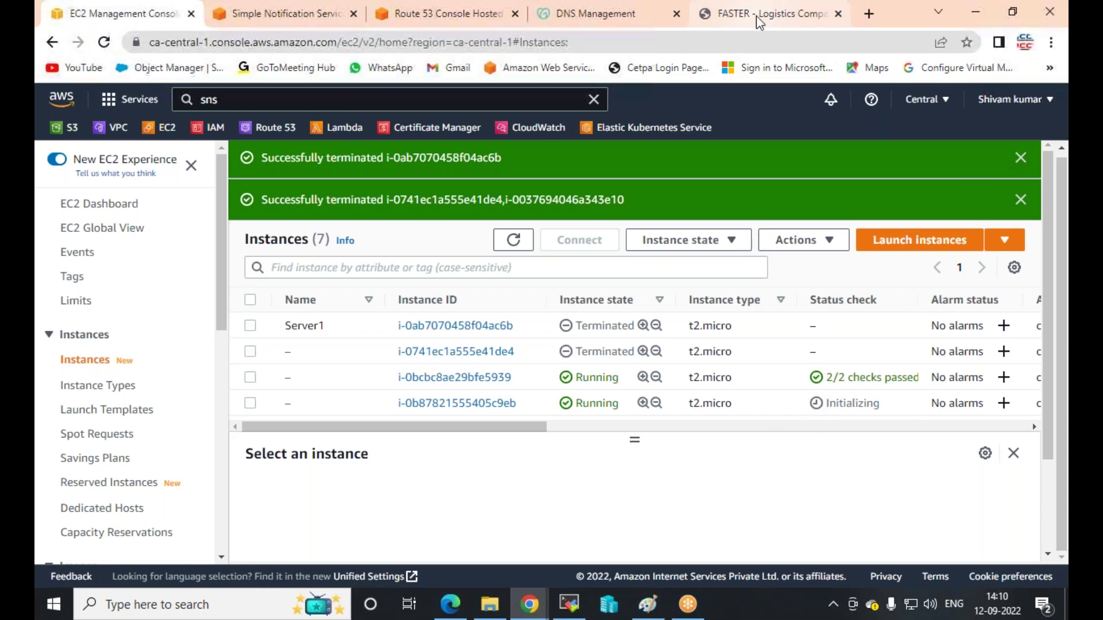
Confirm the FASTER website still loads, then return to the EC2 console.
click(726, 13)
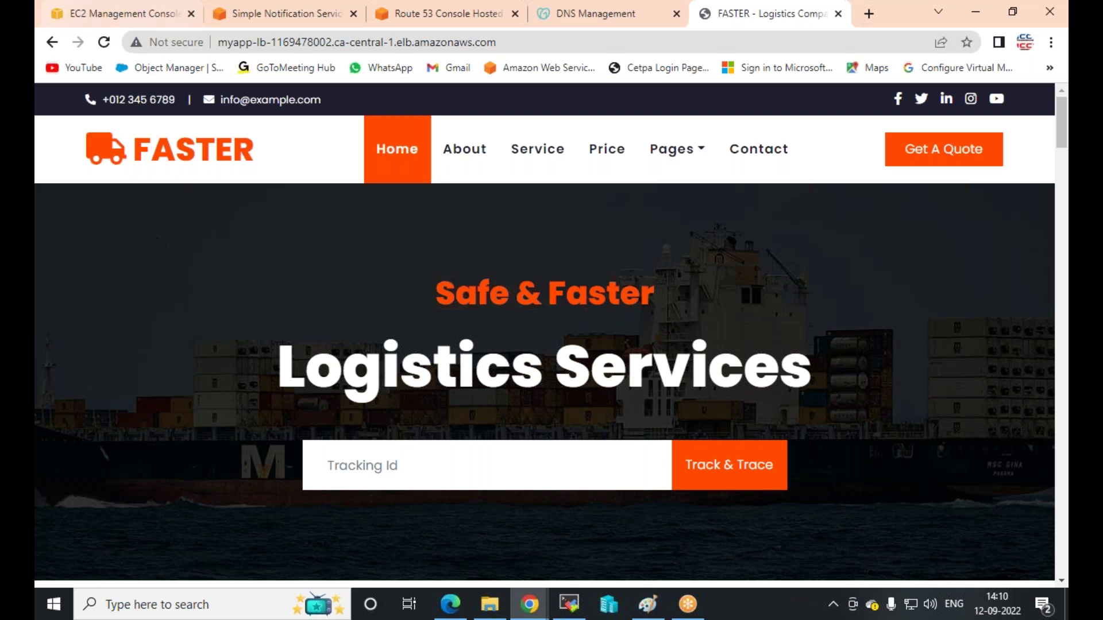
click(72, 14)
scroll(102, 365, down, 5)
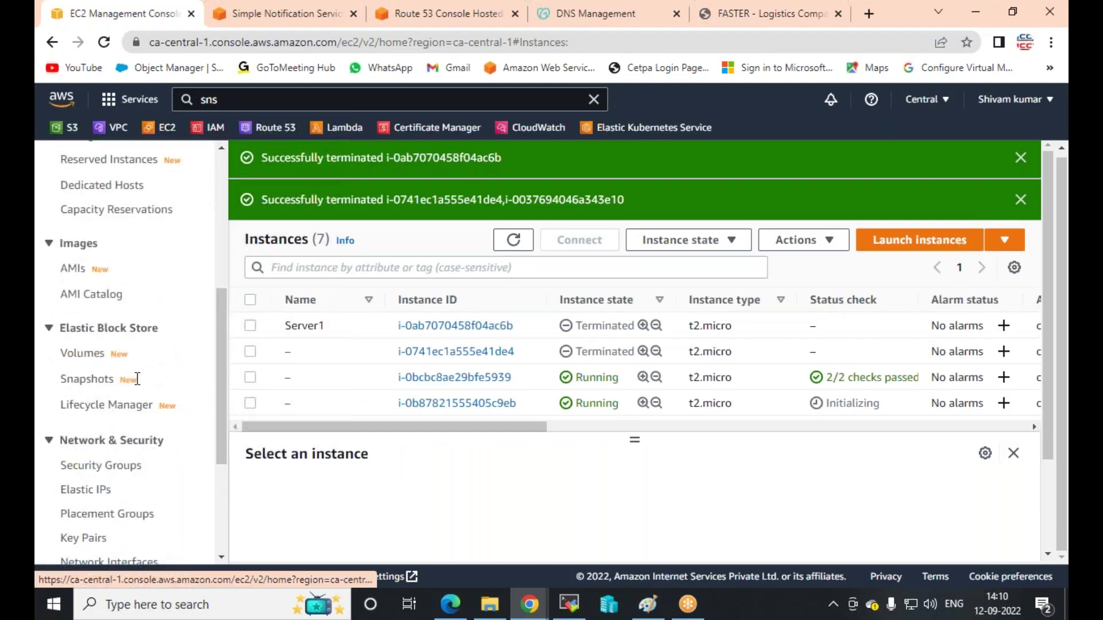
scroll(101, 365, down, 3)
click(112, 523)
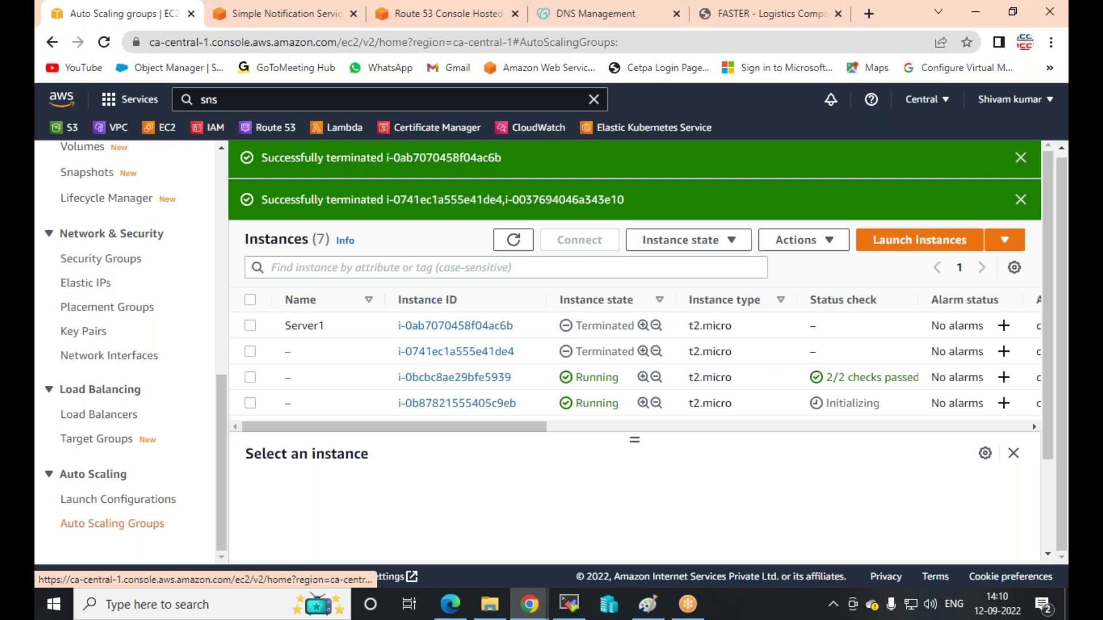
Open Canada-Scaling for editing, then go back to the Auto Scaling groups list.
click(292, 429)
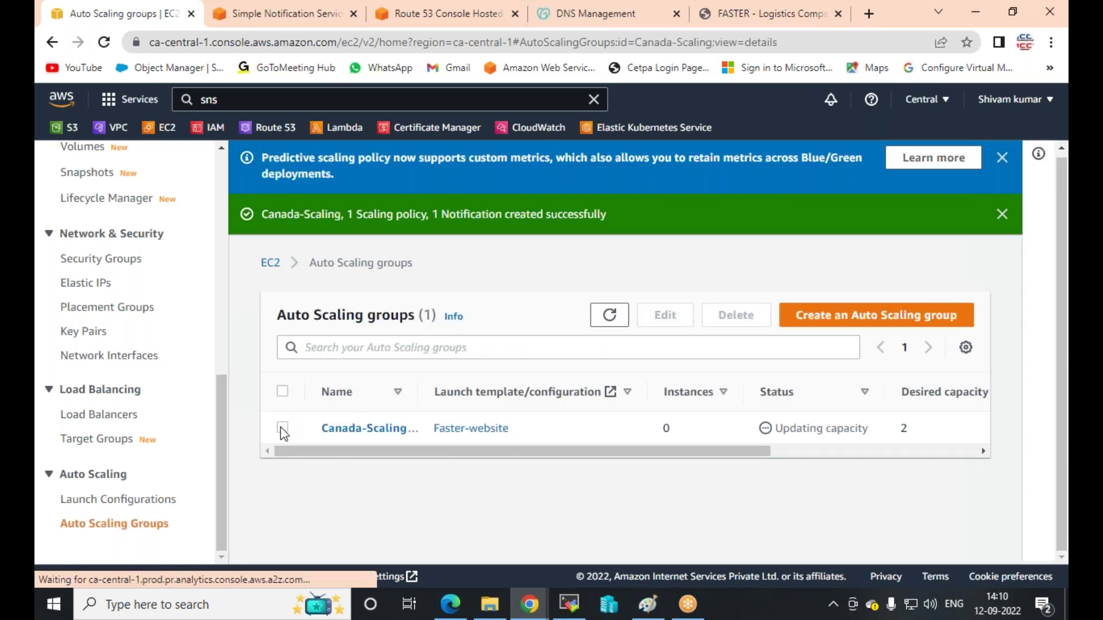
click(660, 315)
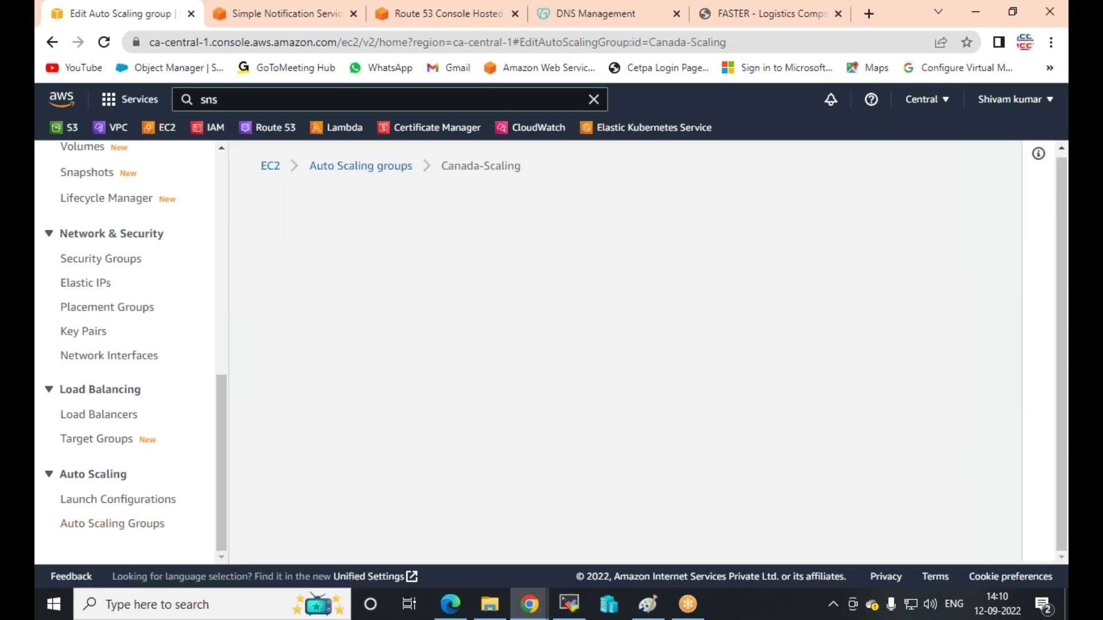
scroll(485, 396, down, 7)
scroll(485, 397, down, 12)
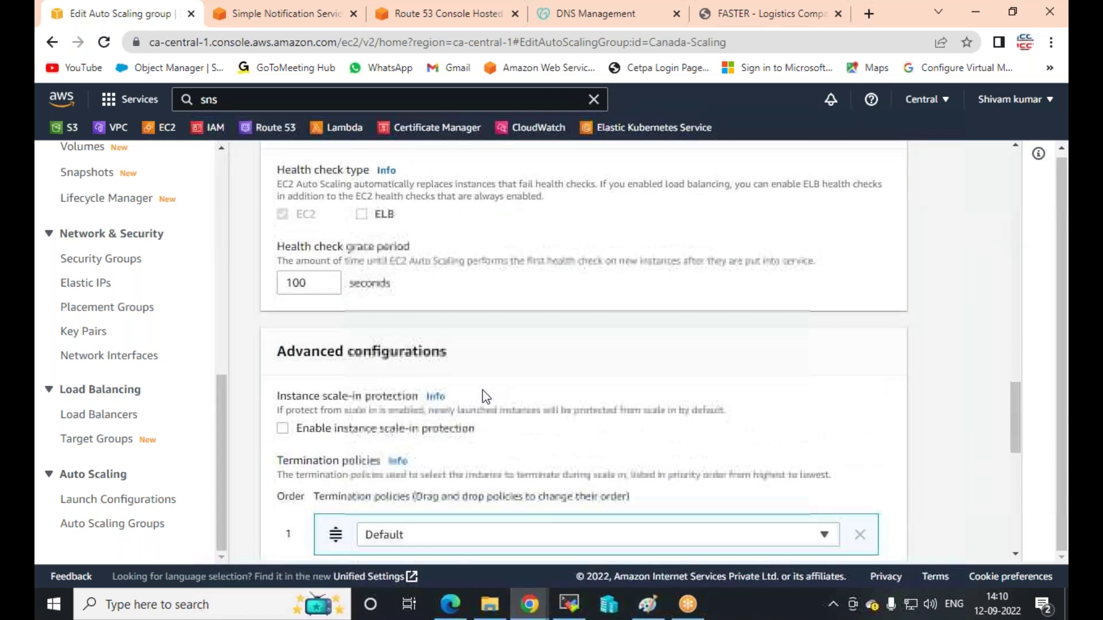
click(99, 523)
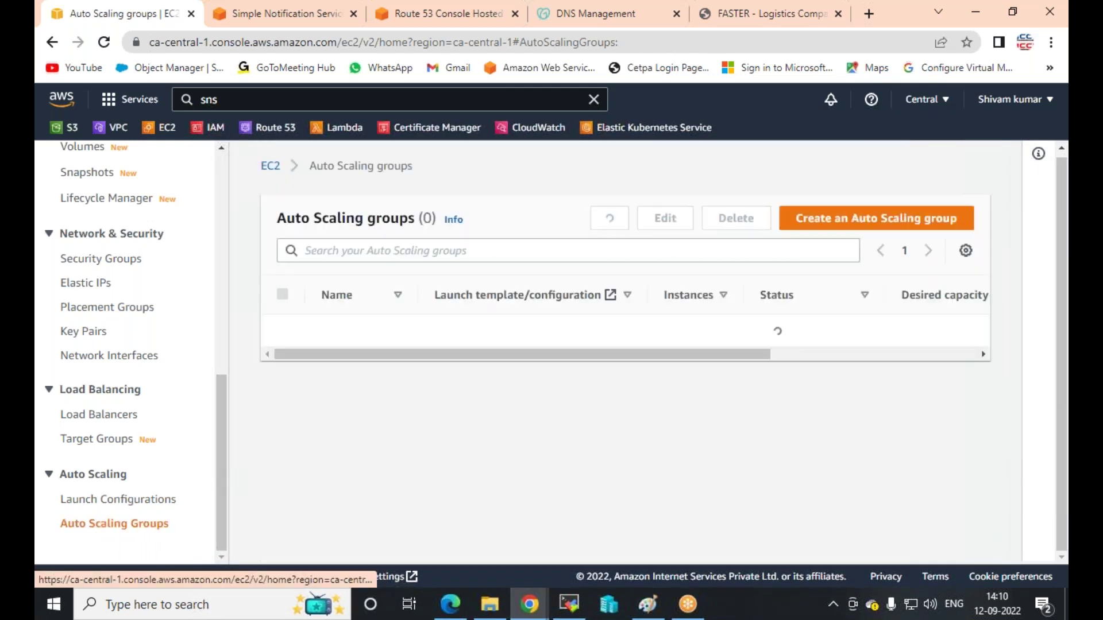
Change Canada-Scaling's launch configuration from Faster-website to Flipcart and update the group.
click(281, 386)
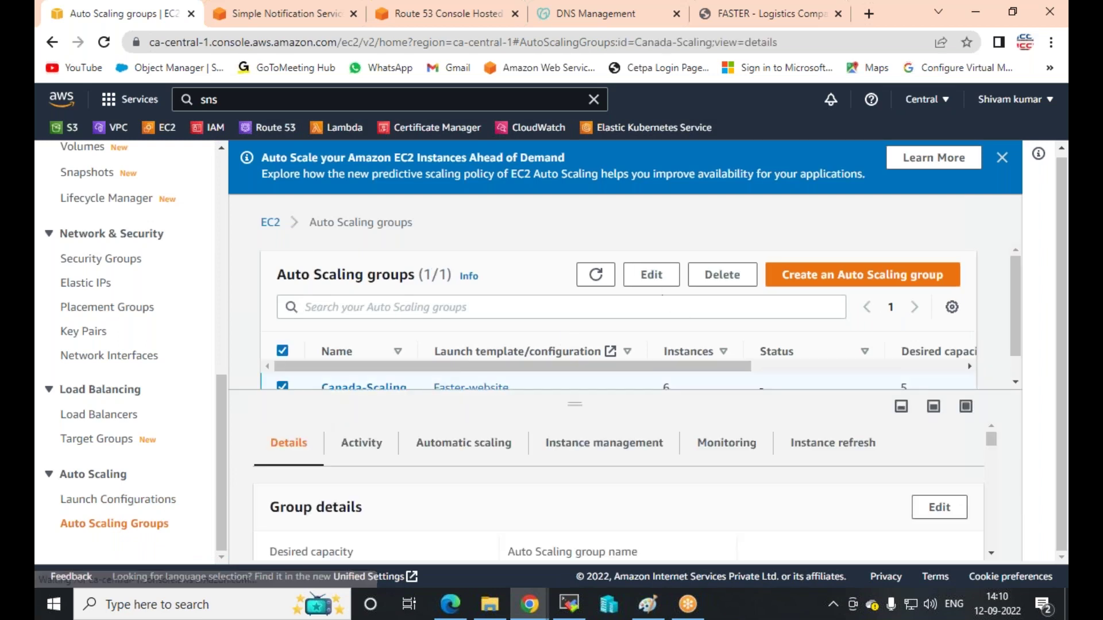
click(651, 275)
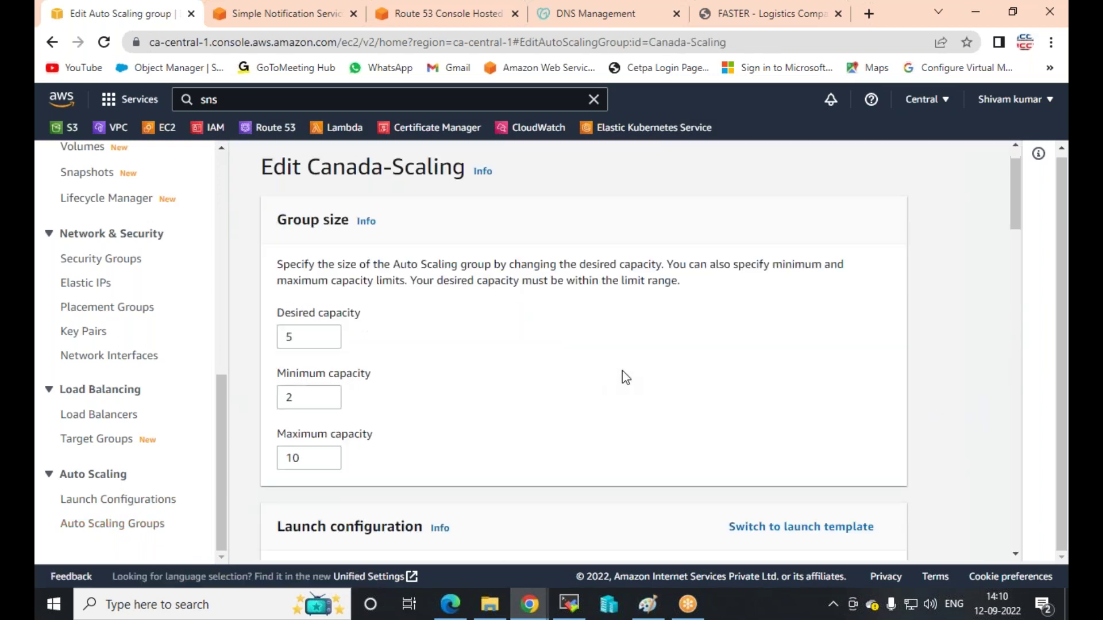
scroll(622, 370, down, 7)
scroll(622, 370, up, 1)
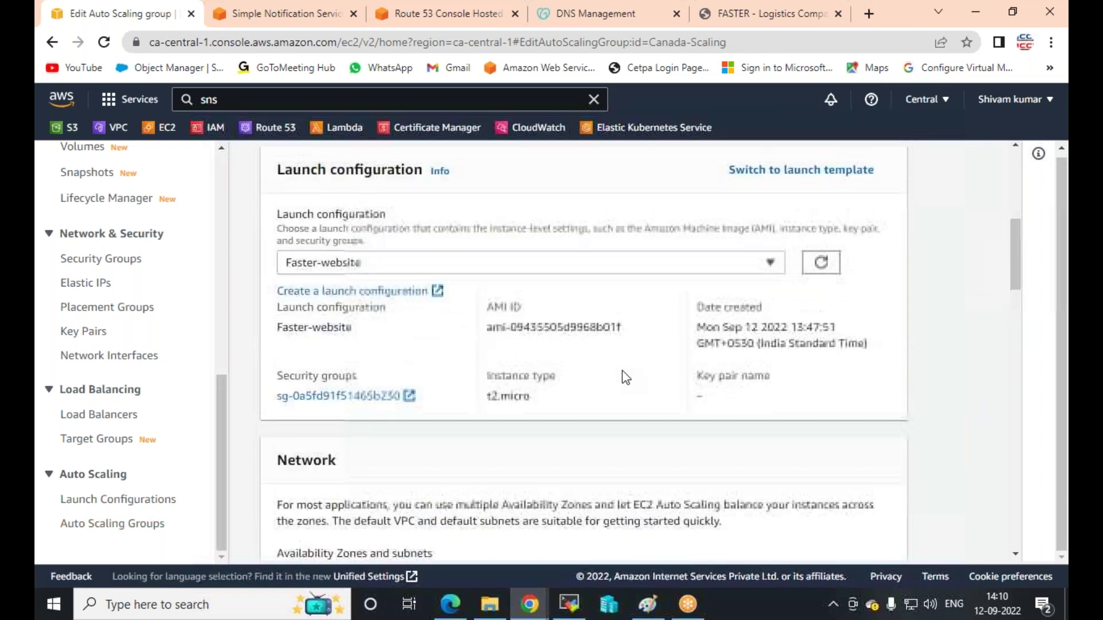
click(609, 260)
click(357, 337)
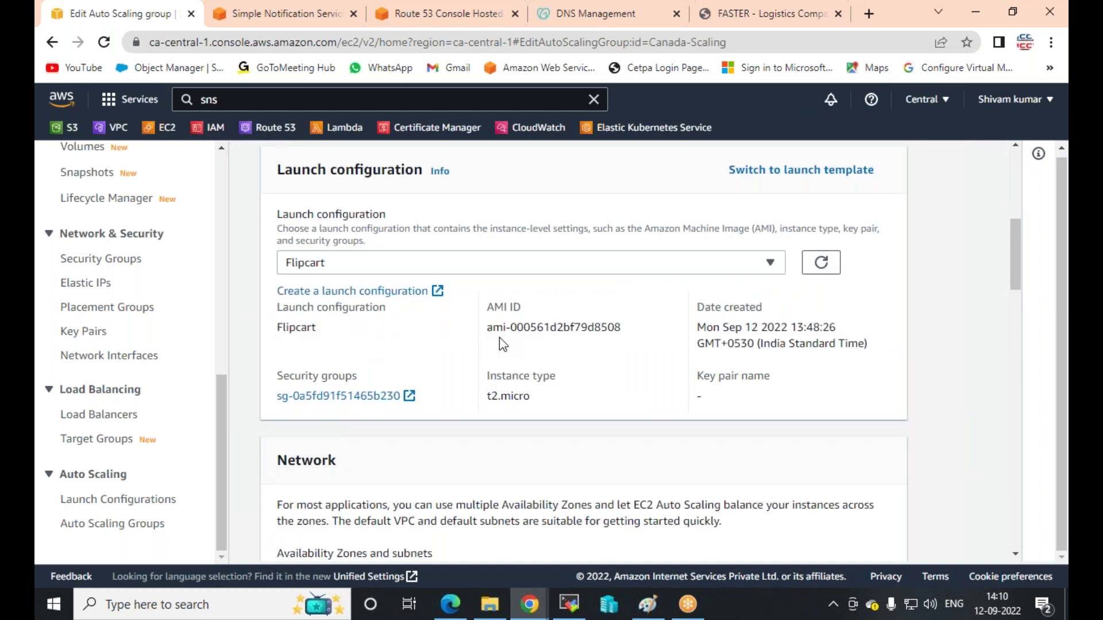
scroll(803, 451, down, 15)
scroll(803, 452, down, 5)
click(867, 533)
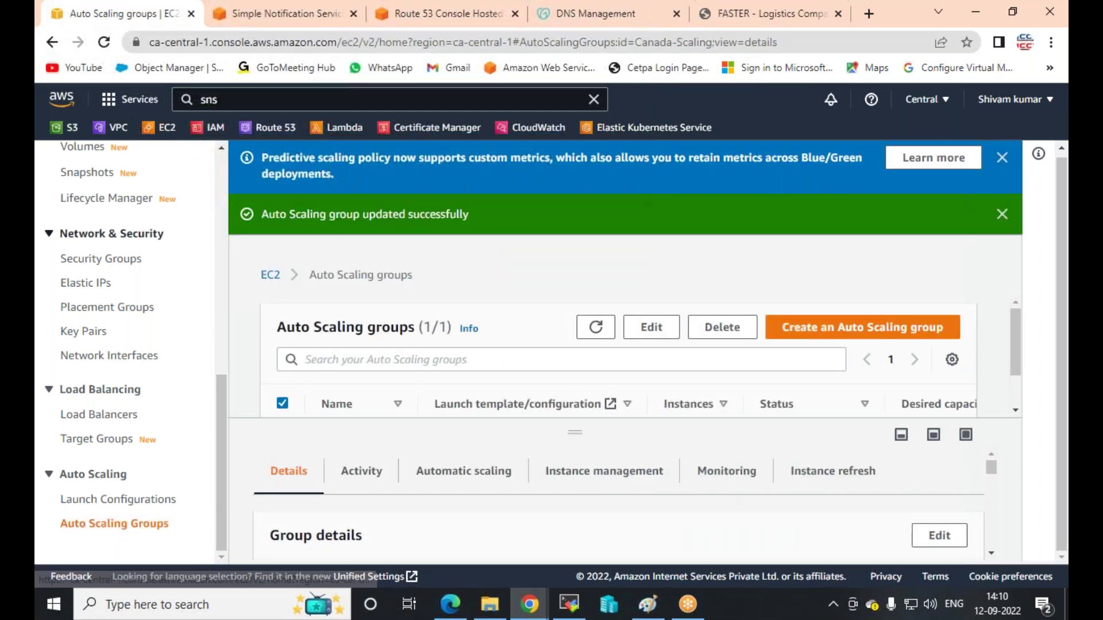
scroll(115, 368, up, 8)
click(84, 316)
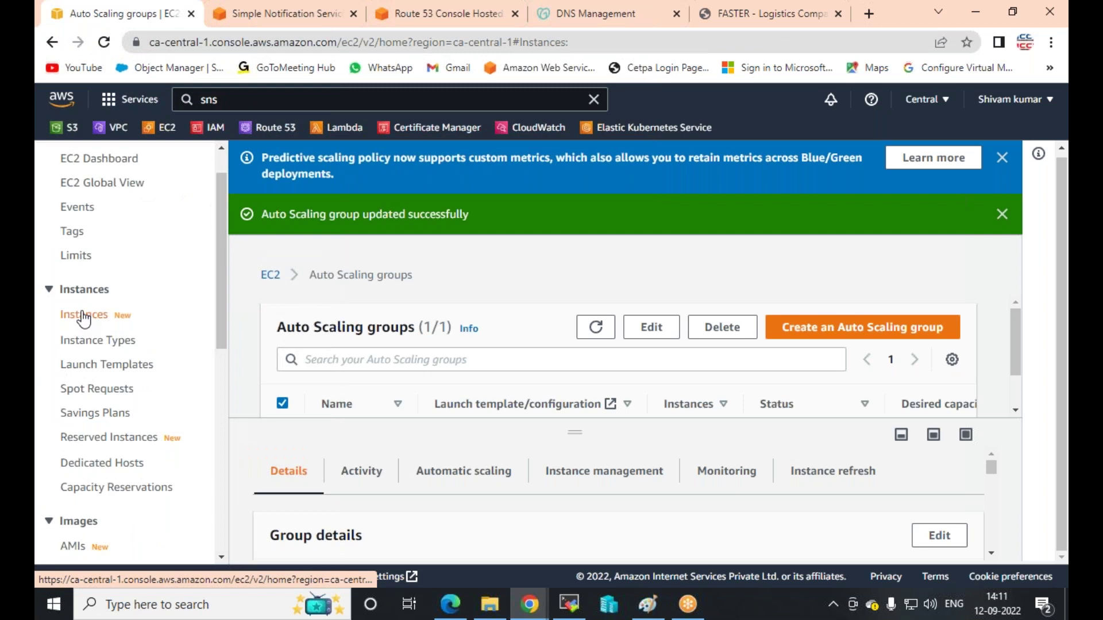
click(513, 239)
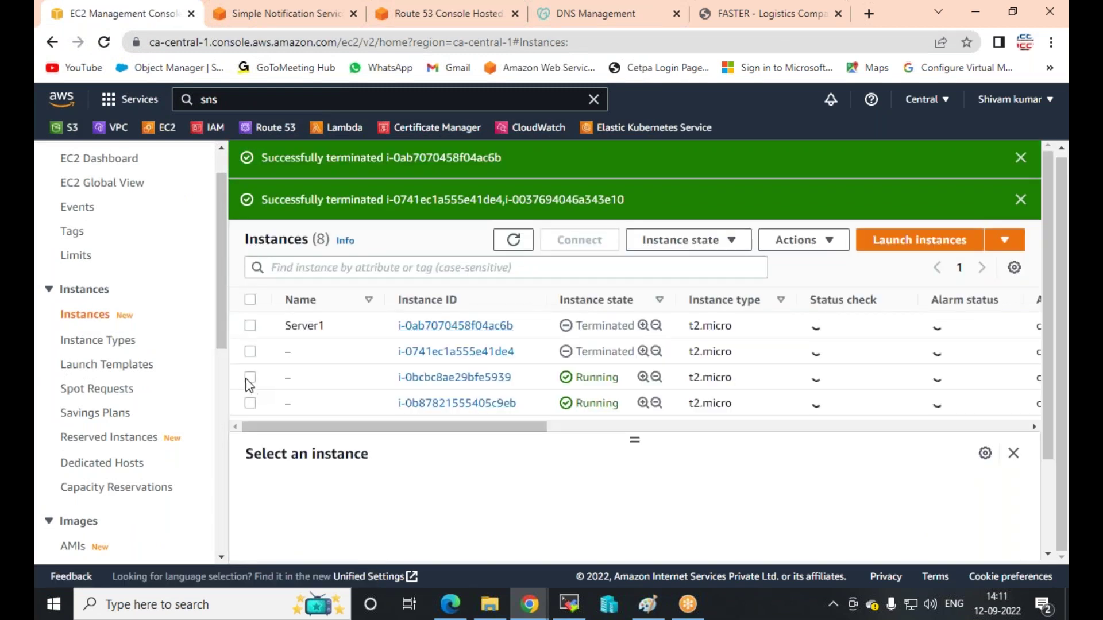
click(249, 378)
click(249, 403)
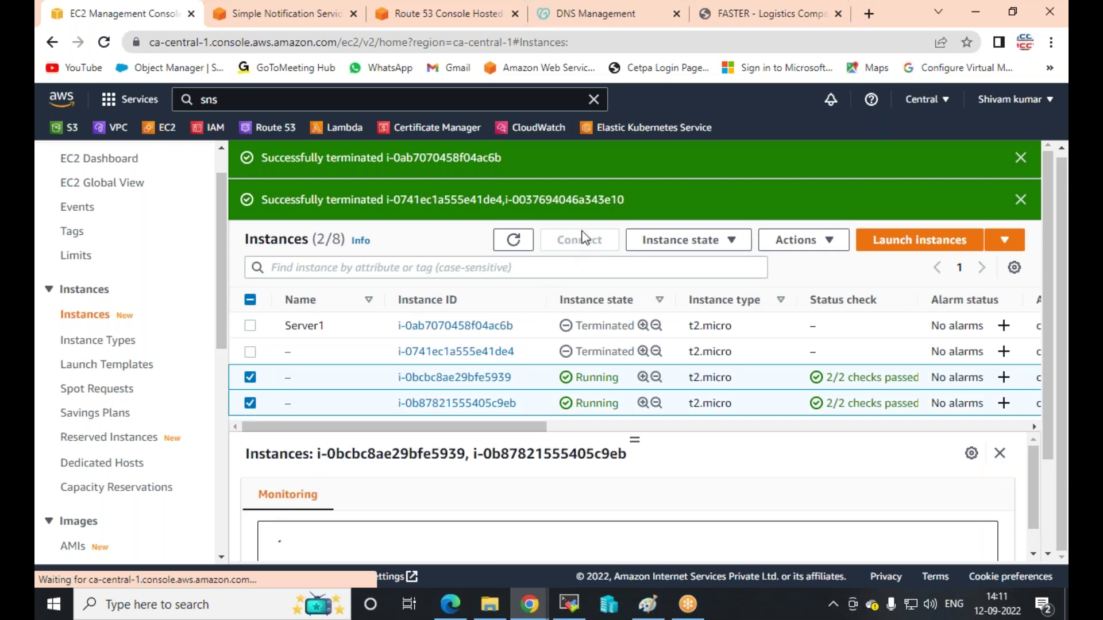
click(738, 244)
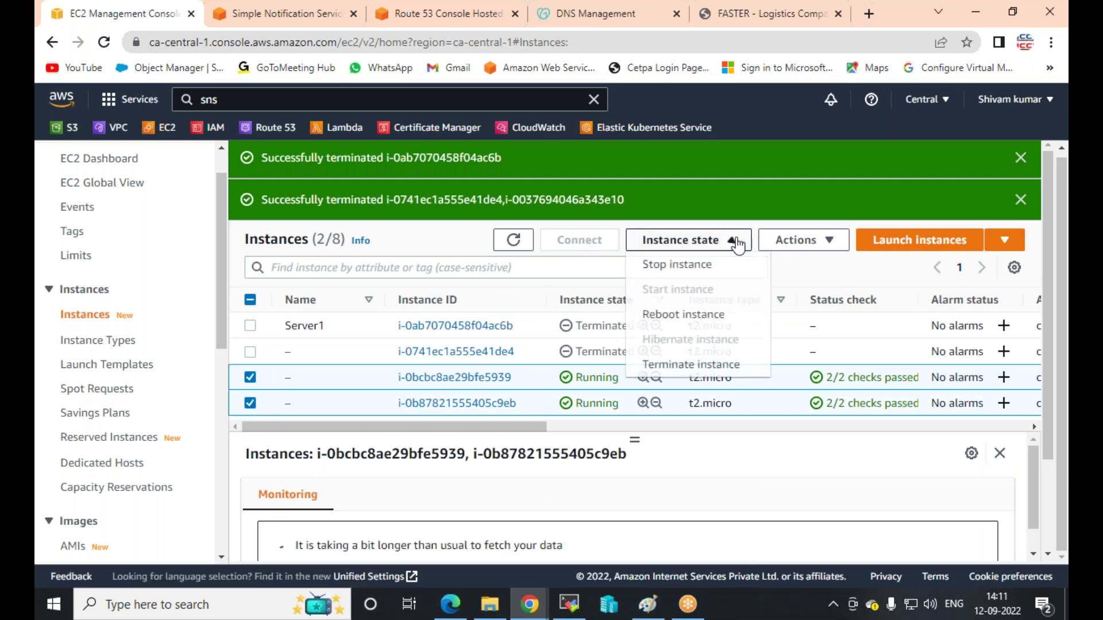
click(686, 364)
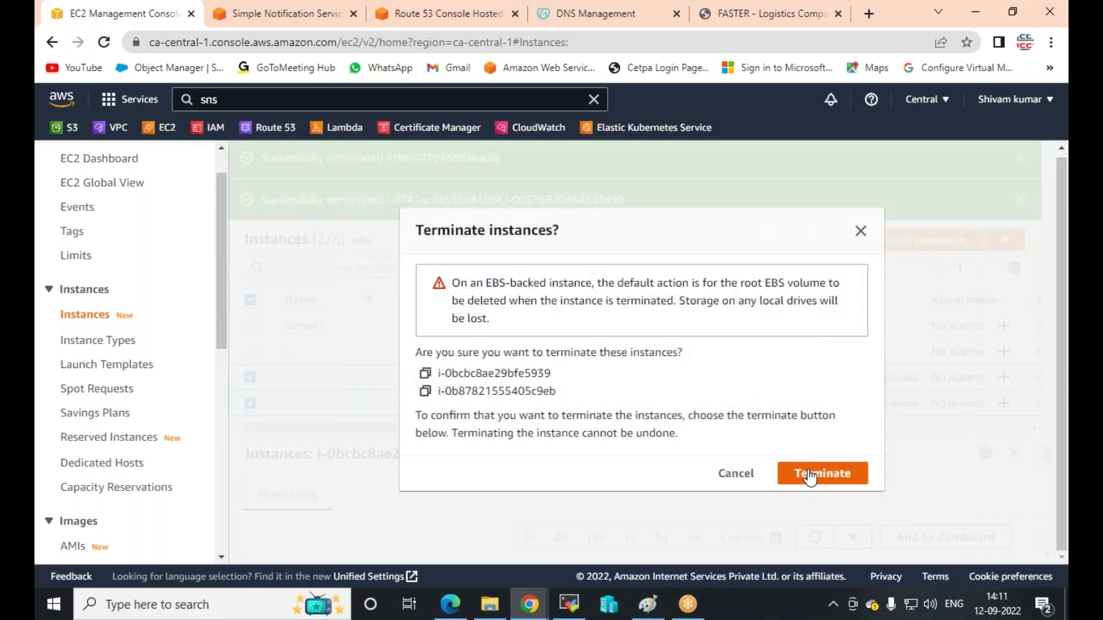
click(819, 471)
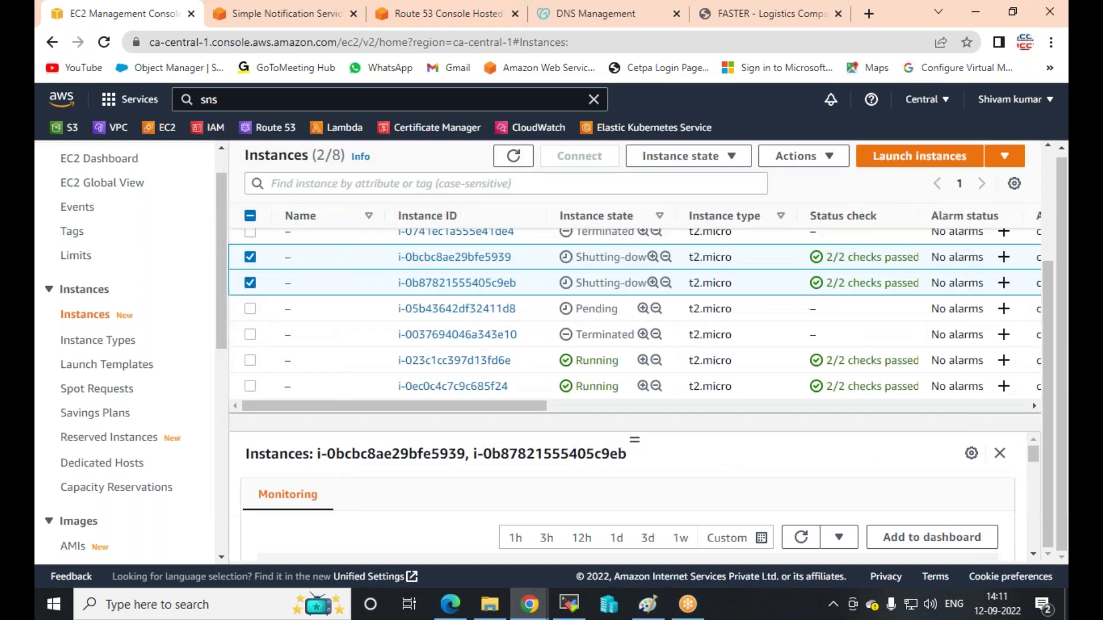
Try terminating i-023c1cc397d13fd6e and i-0ec0c4c7c9c685f24, then clear the instance selection.
click(250, 360)
click(249, 385)
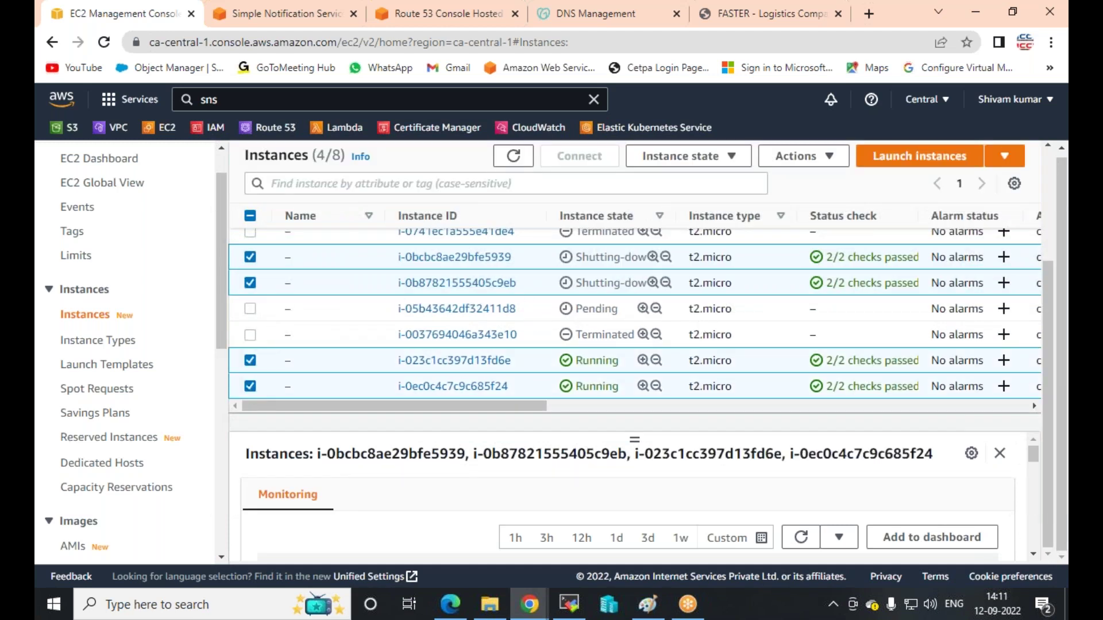
click(727, 161)
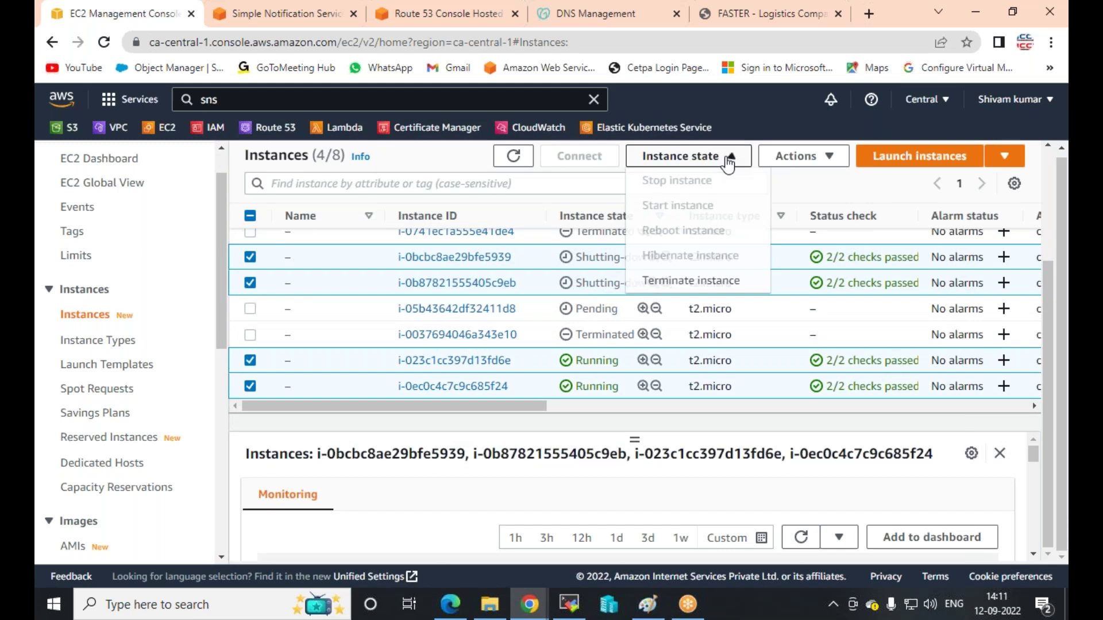
click(683, 281)
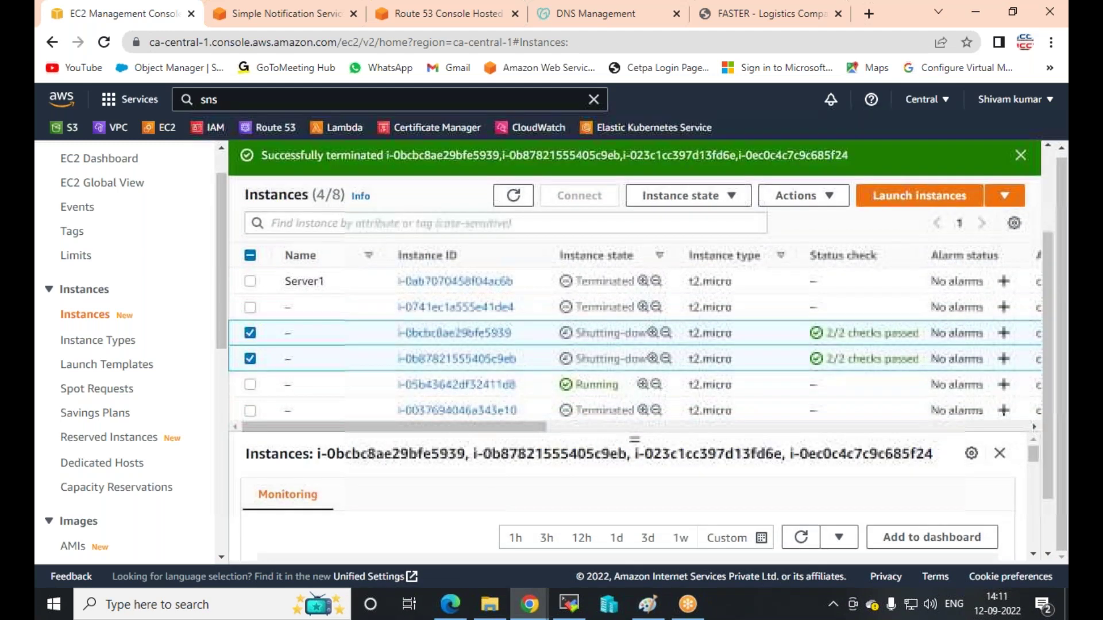
click(250, 282)
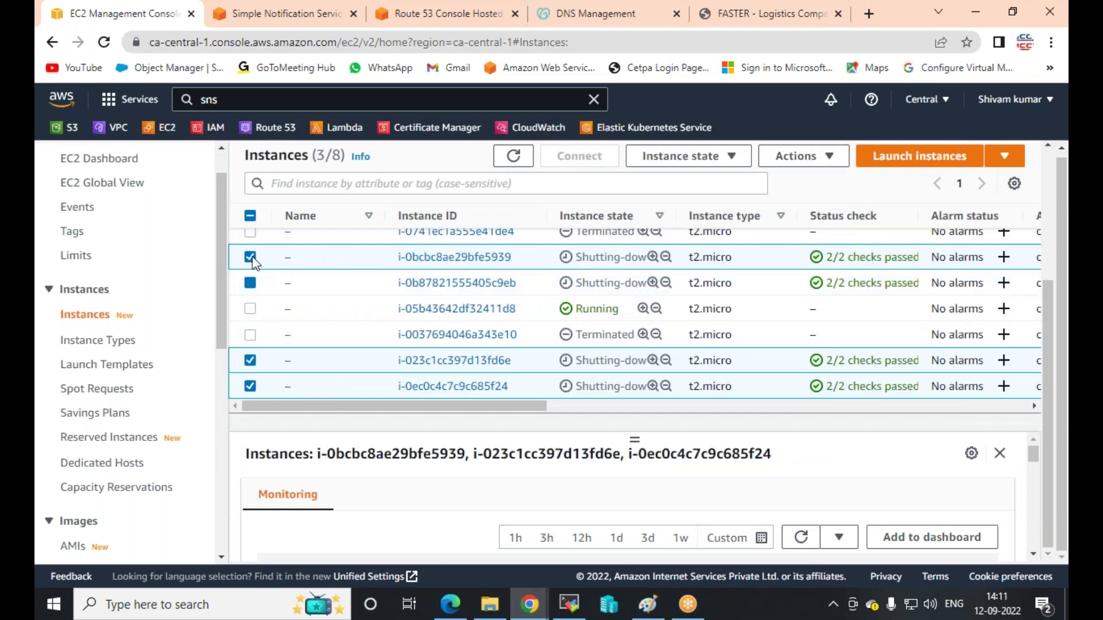
click(250, 216)
click(250, 216)
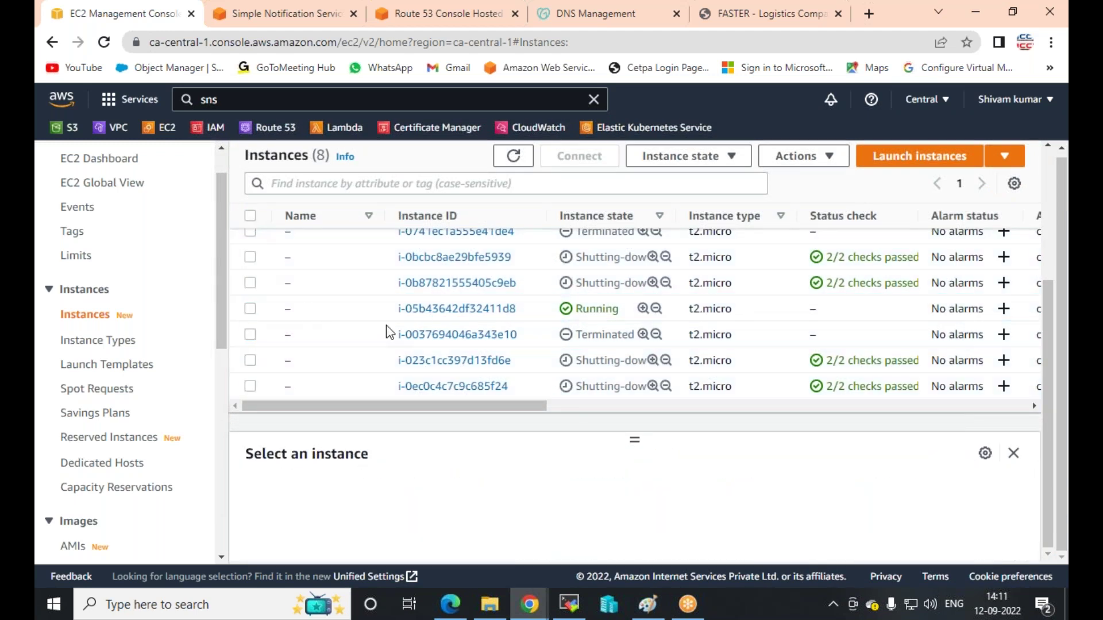
Terminate the last running instance i-05b43642df32411d8 and refresh the list.
click(249, 308)
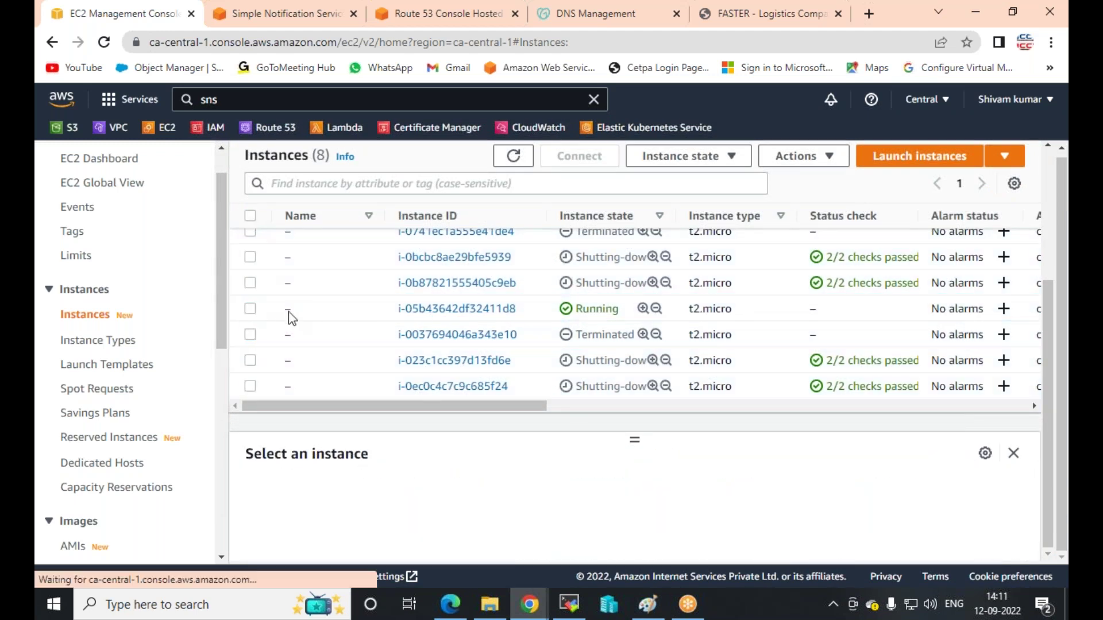
click(735, 157)
click(661, 283)
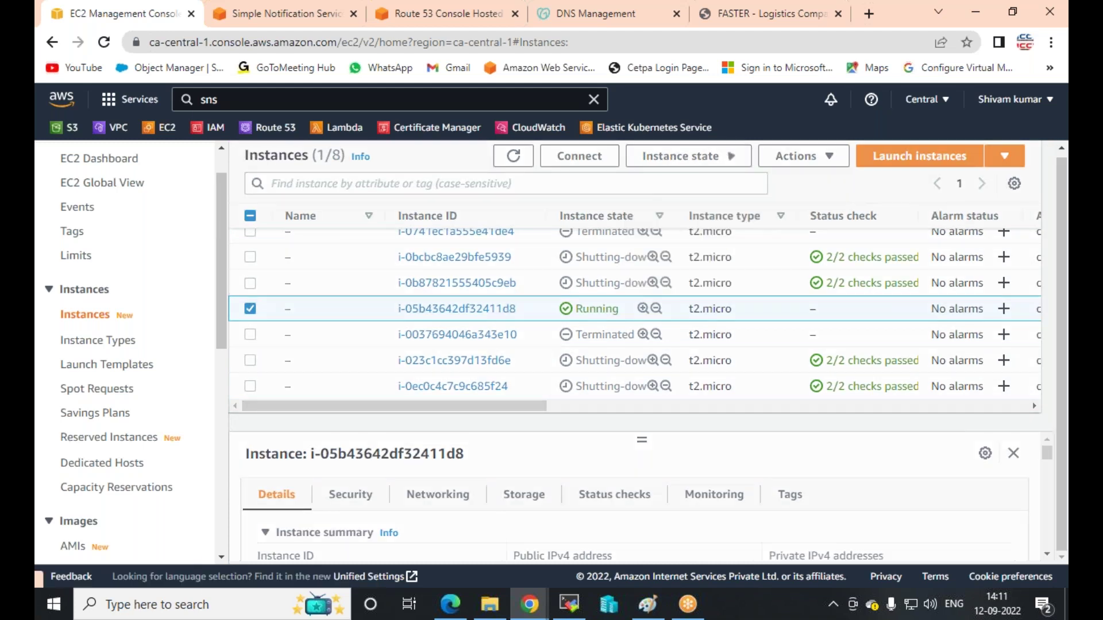
click(825, 463)
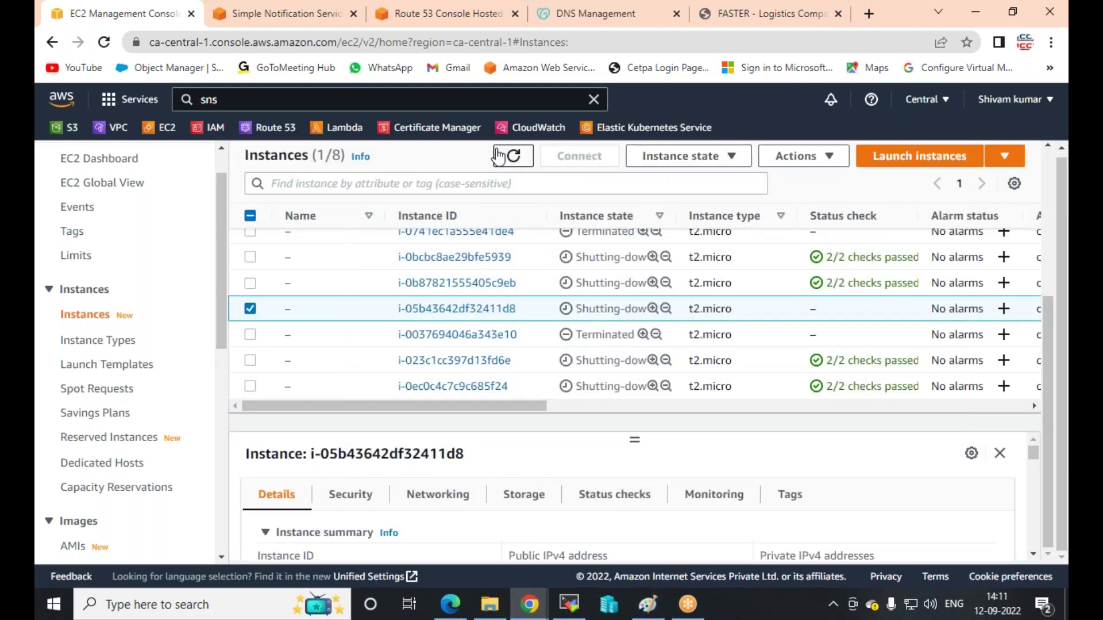
click(499, 156)
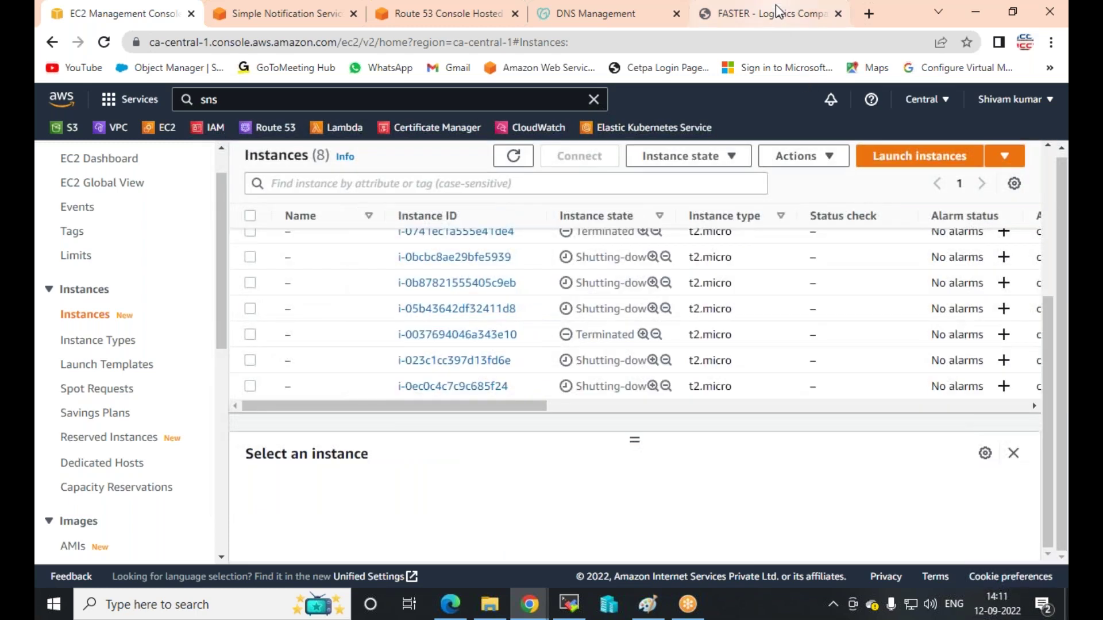
click(747, 13)
Reload the myapp-lb address until it returns 503 Service Temporarily Unavailable.
click(104, 43)
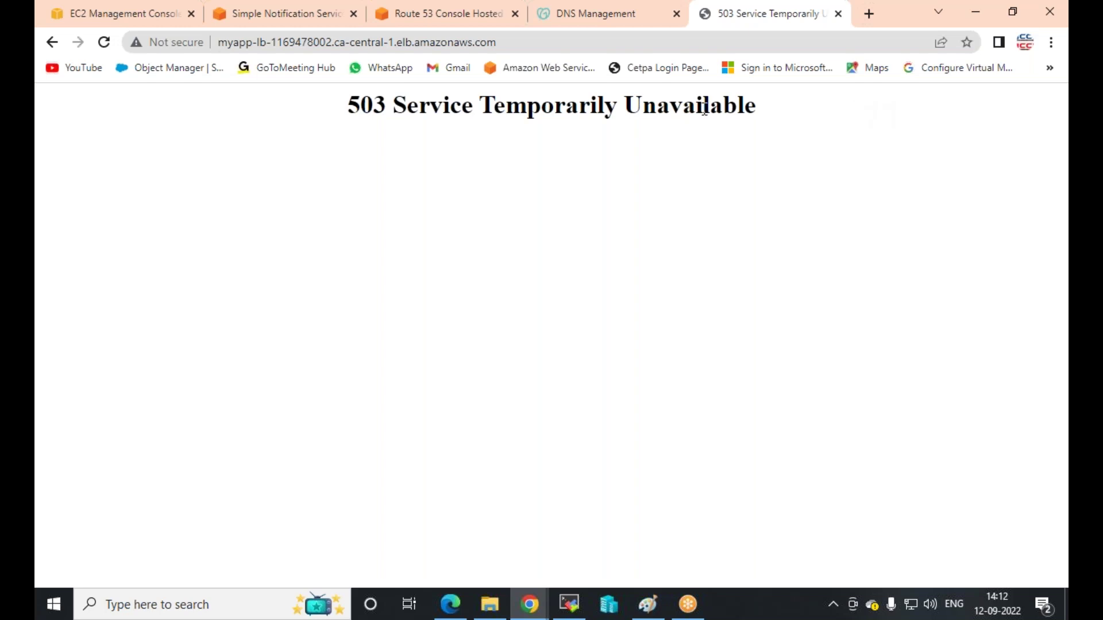
click(105, 43)
click(104, 43)
click(534, 42)
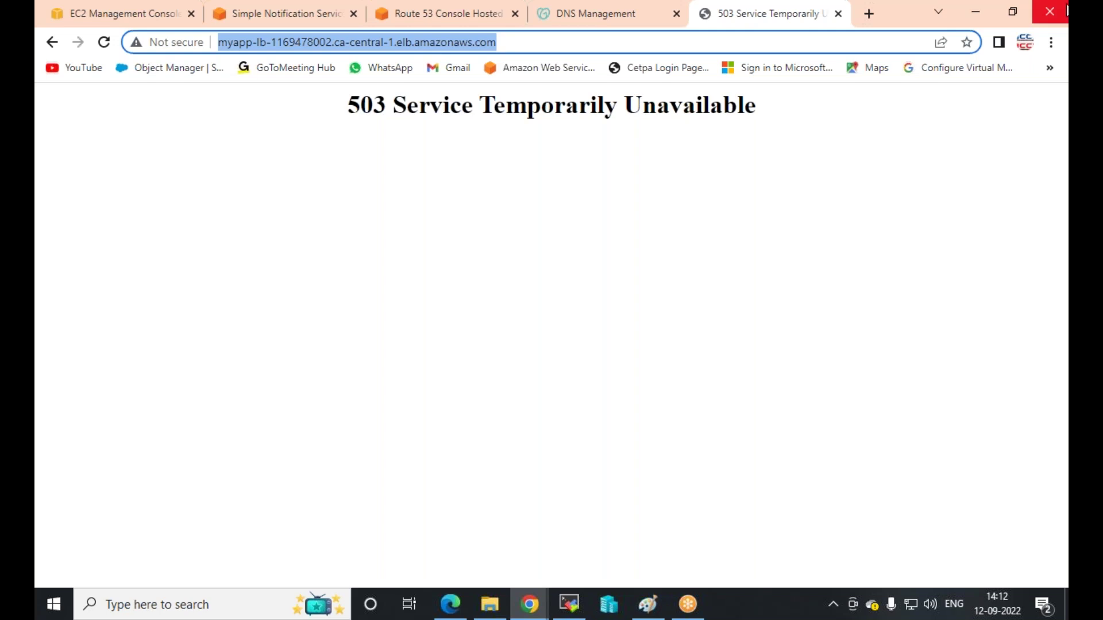
click(1050, 43)
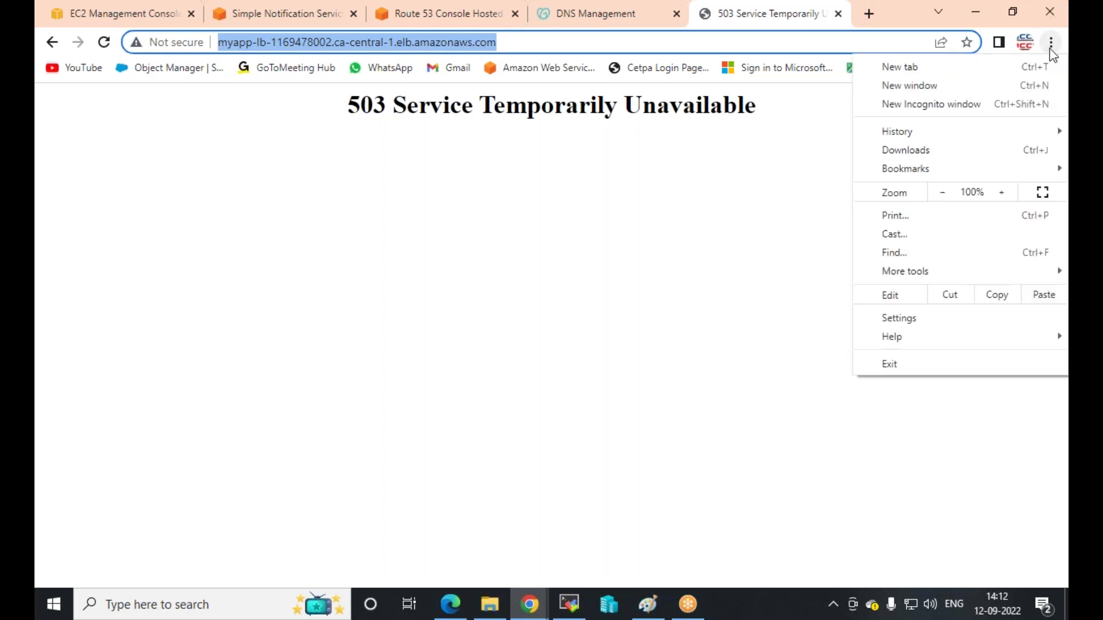
click(943, 109)
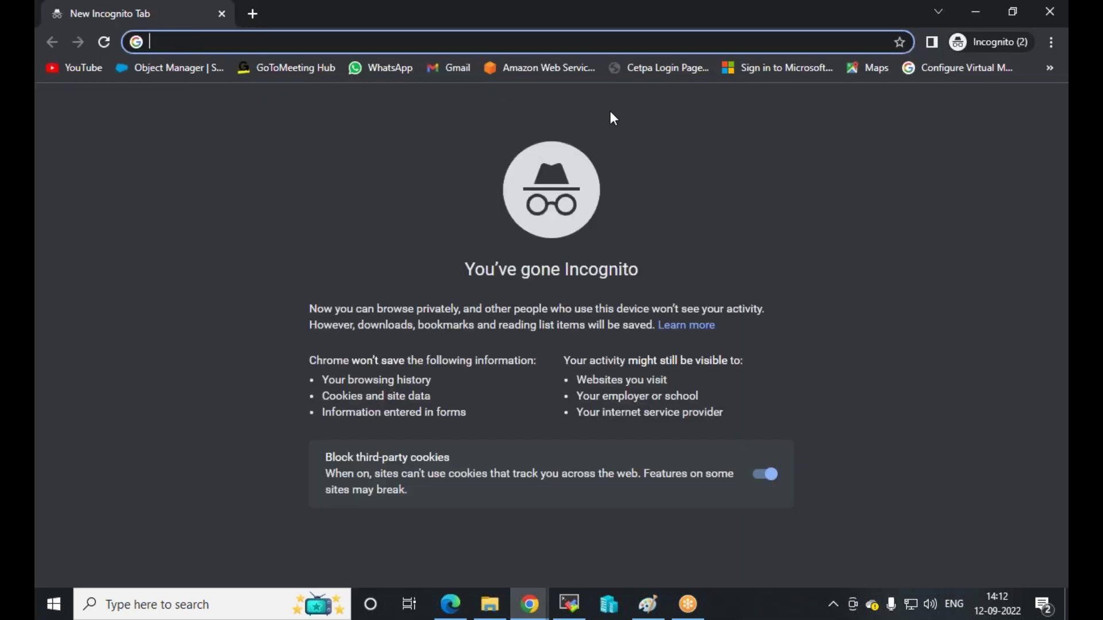
text(www.r)
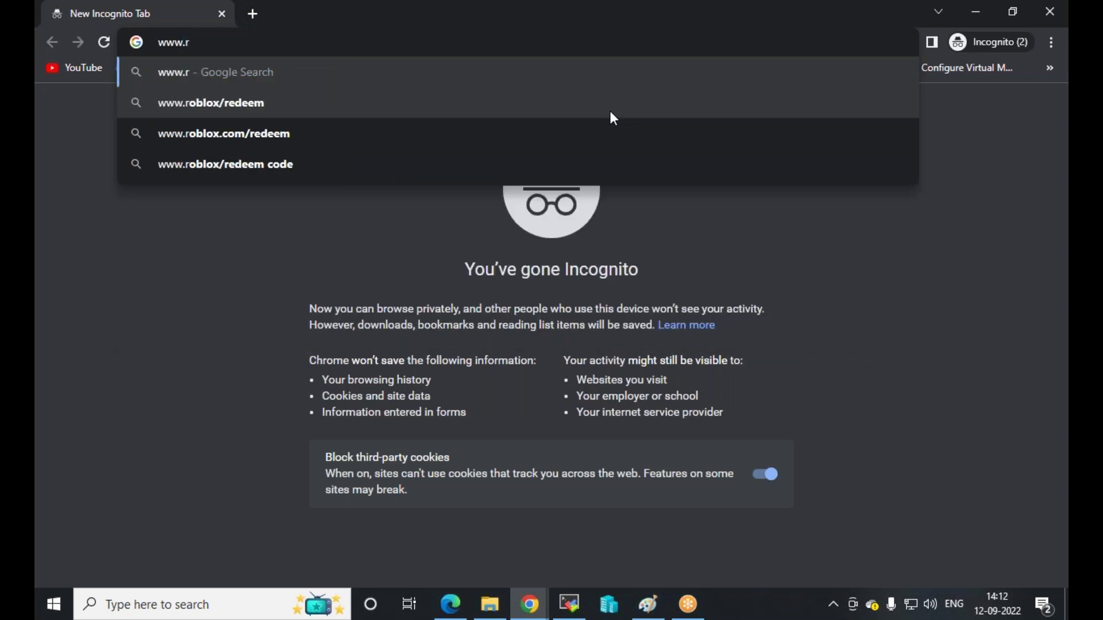
text(vinfosy)
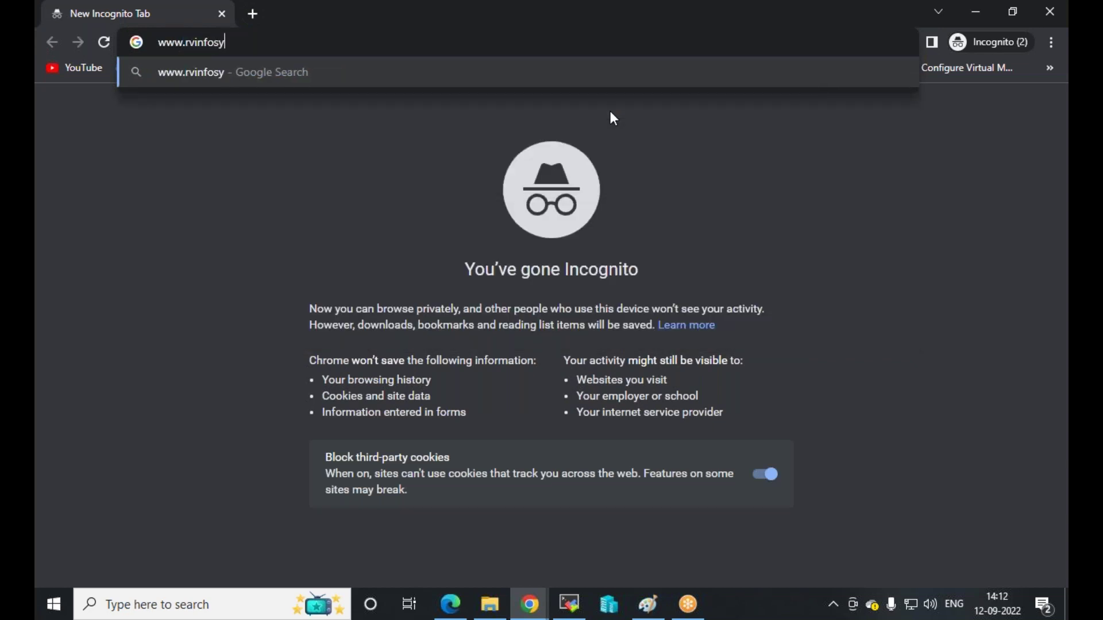
text(stem.live)
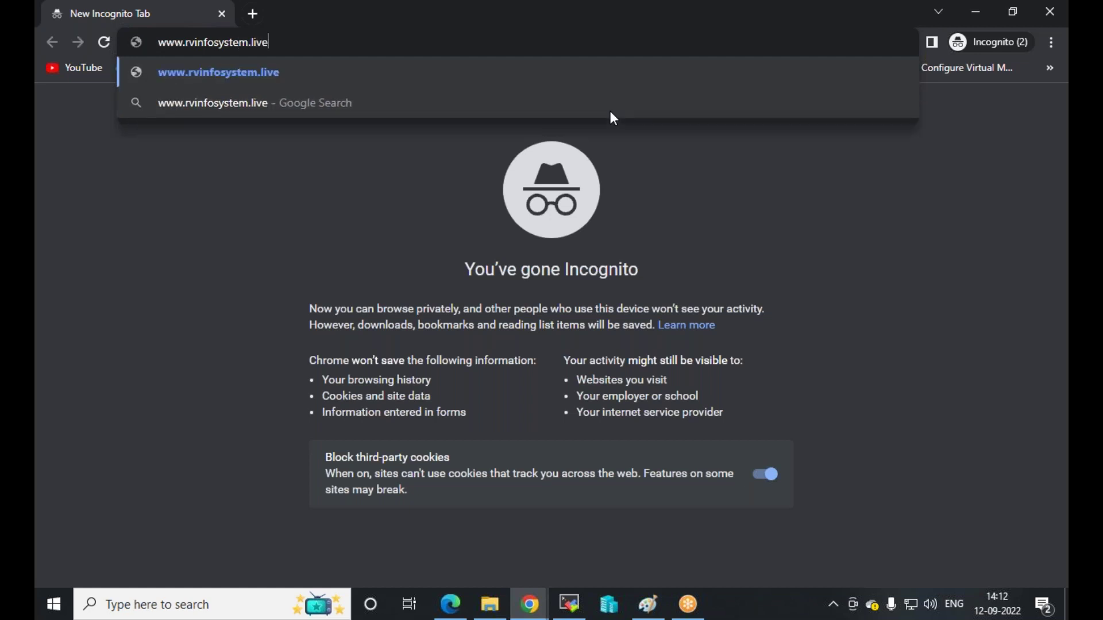
key(Return)
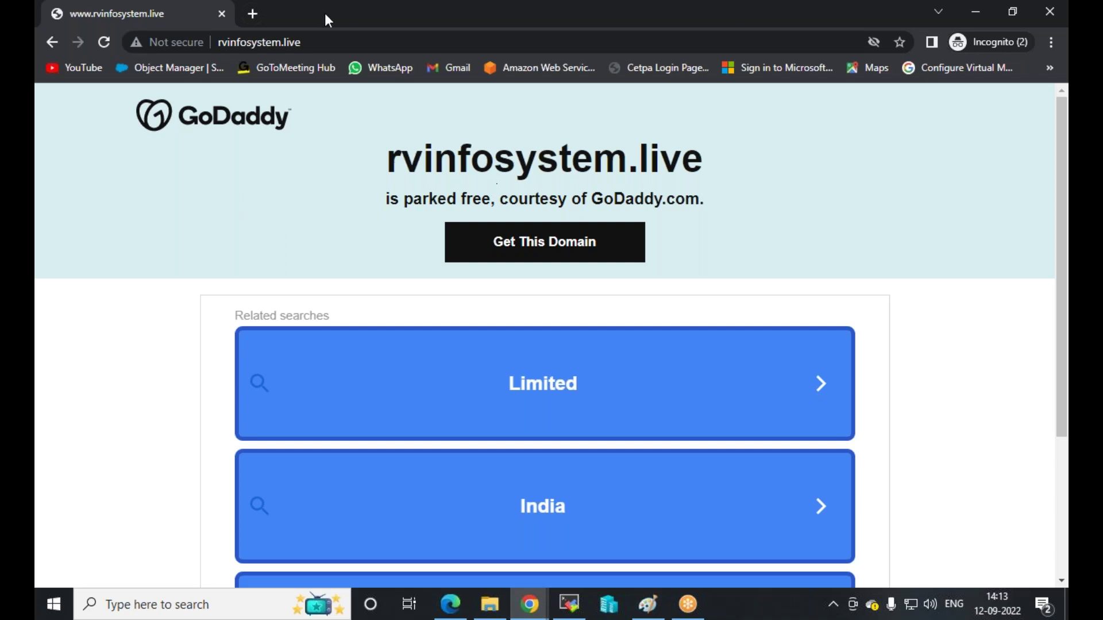
click(98, 42)
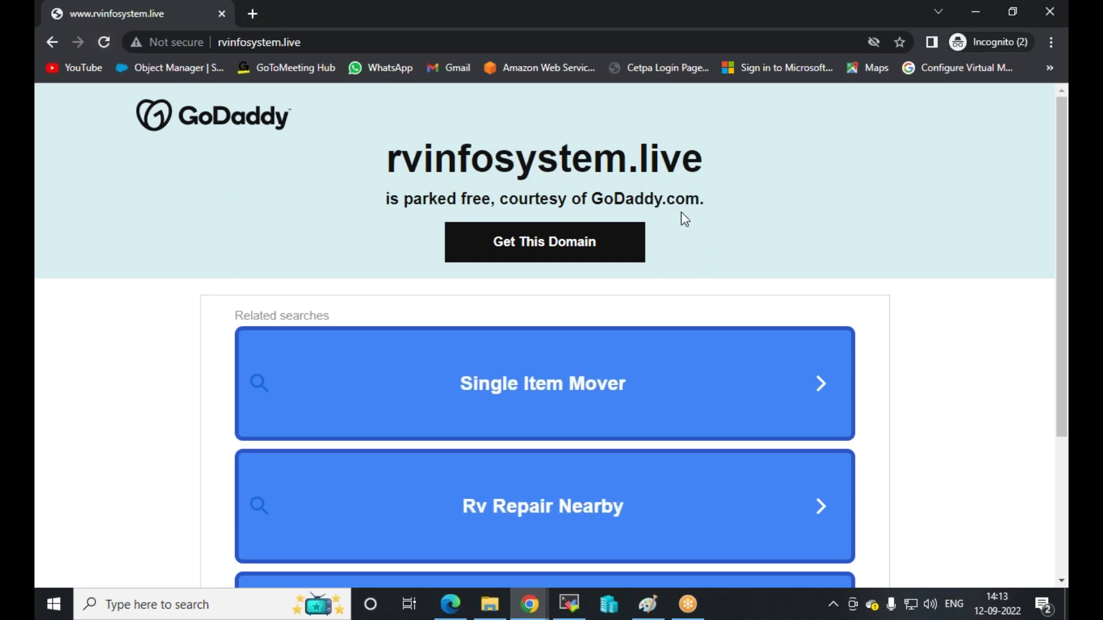
click(522, 610)
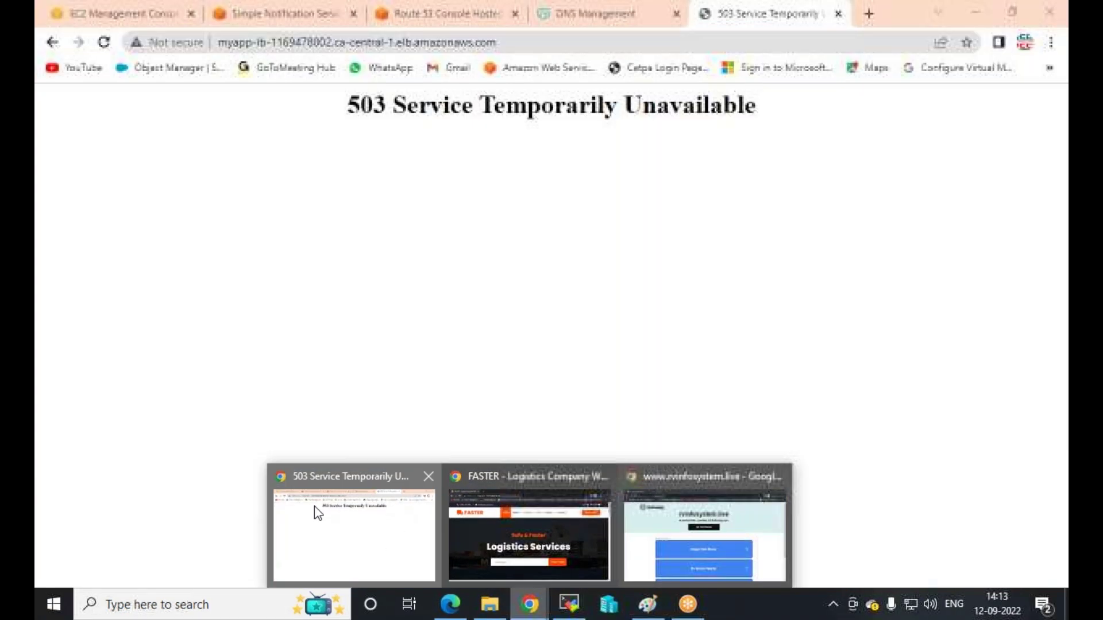
click(313, 512)
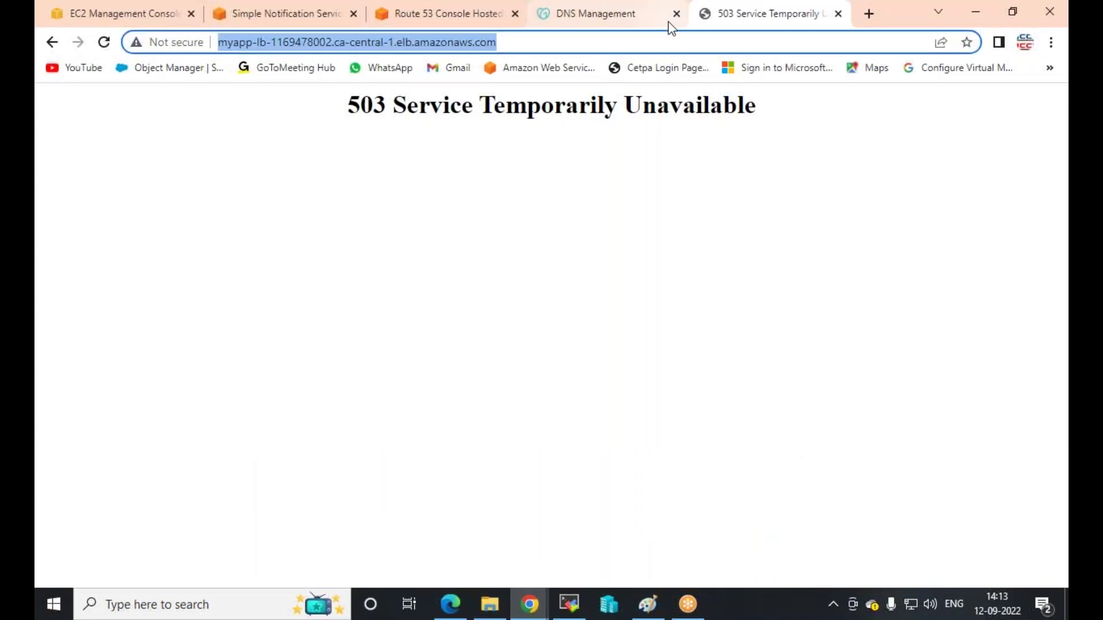
Verify GoDaddy lists the four awsdns nameservers, then reload the myapp-lb page to see the product site.
click(632, 18)
scroll(471, 459, down, 15)
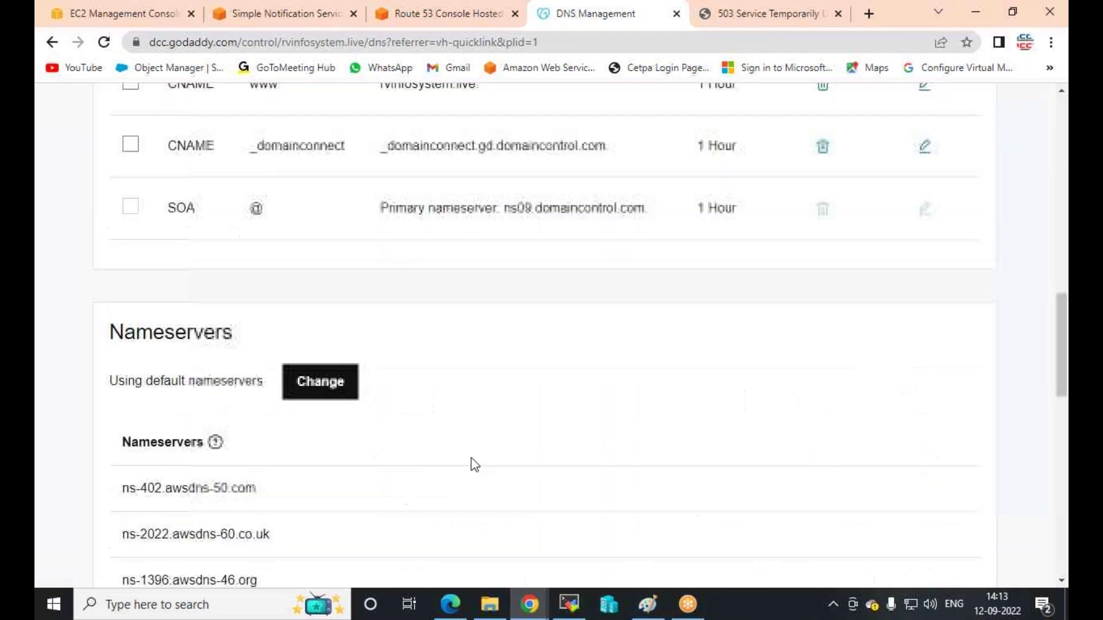
scroll(401, 442, down, 8)
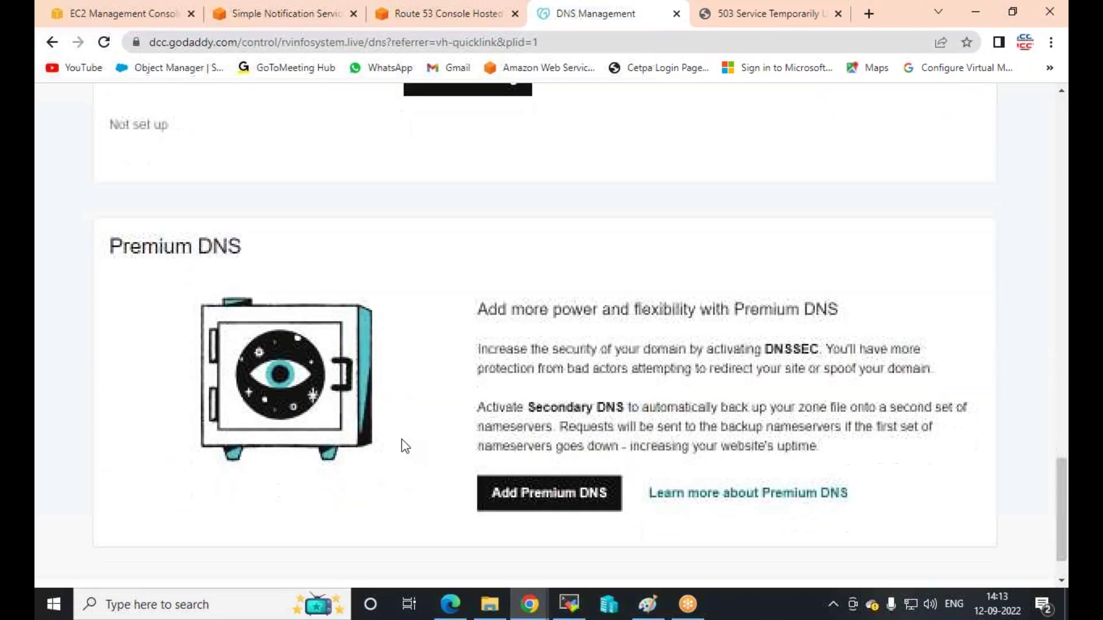
scroll(401, 439, up, 12)
scroll(233, 338, down, 5)
scroll(247, 297, up, 3)
scroll(247, 297, up, 4)
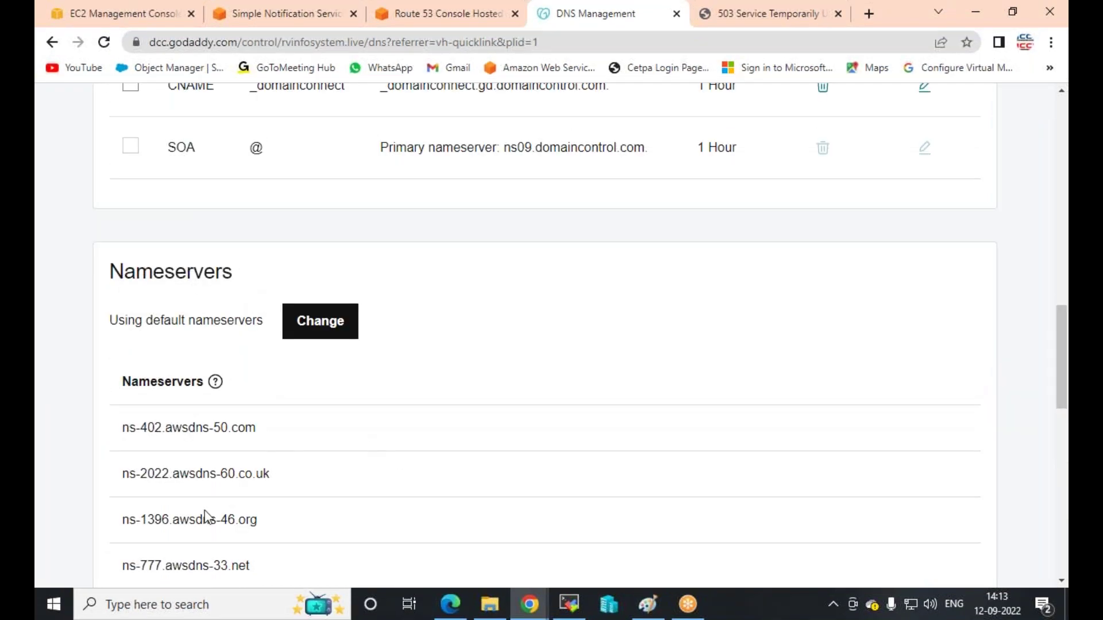
scroll(287, 466, down, 2)
scroll(288, 465, up, 1)
scroll(264, 346, up, 5)
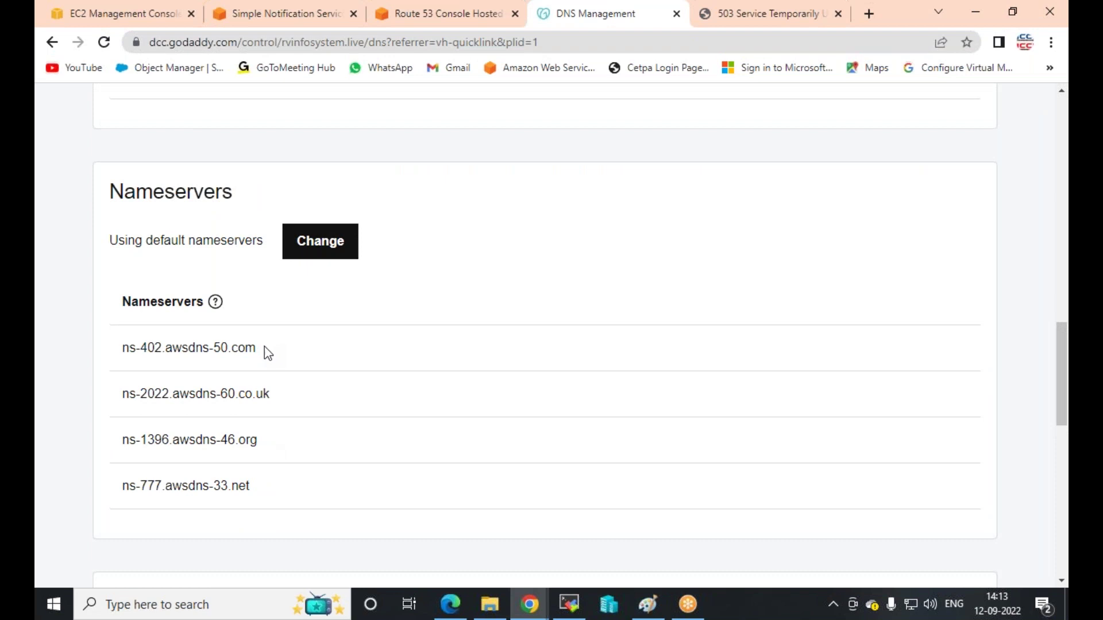
scroll(264, 347, up, 1)
scroll(266, 352, down, 7)
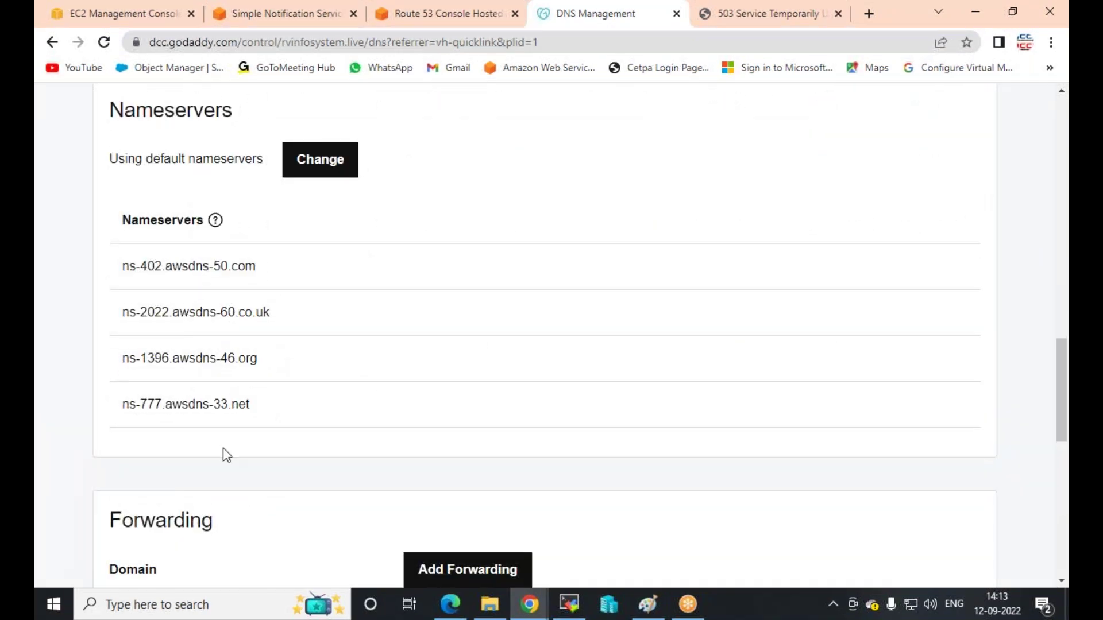
scroll(306, 350, up, 5)
scroll(195, 352, down, 6)
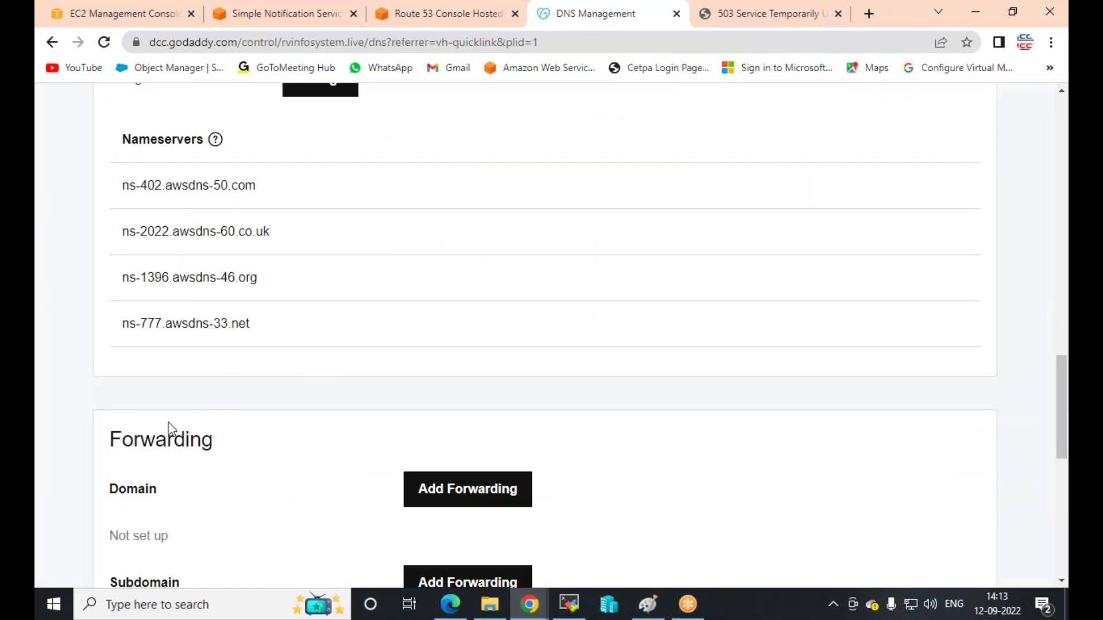
scroll(684, 268, up, 6)
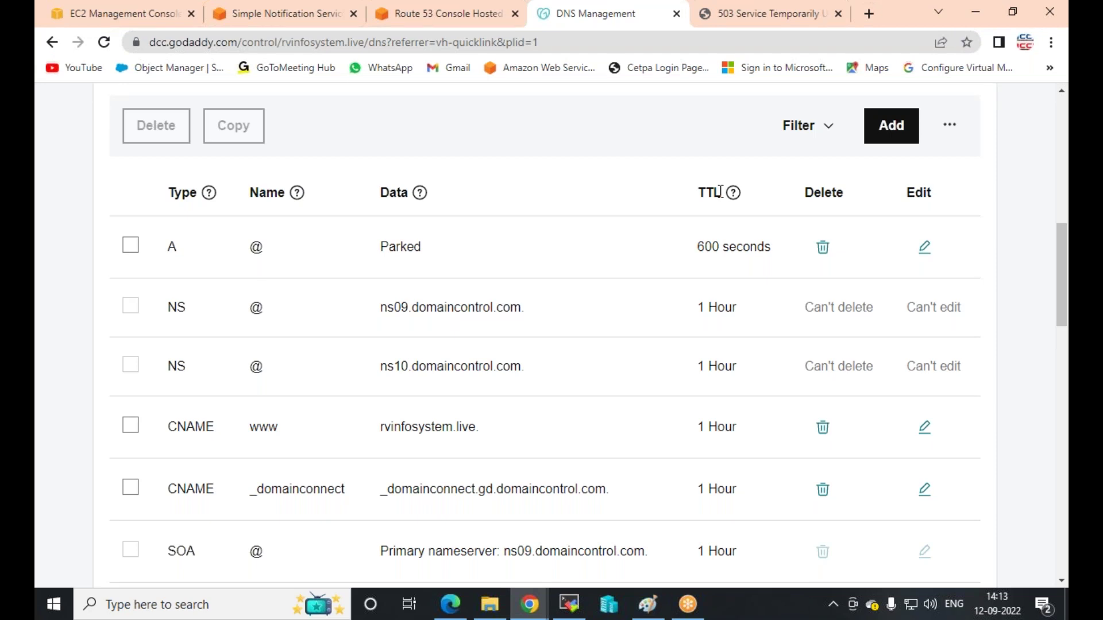
click(779, 17)
click(103, 42)
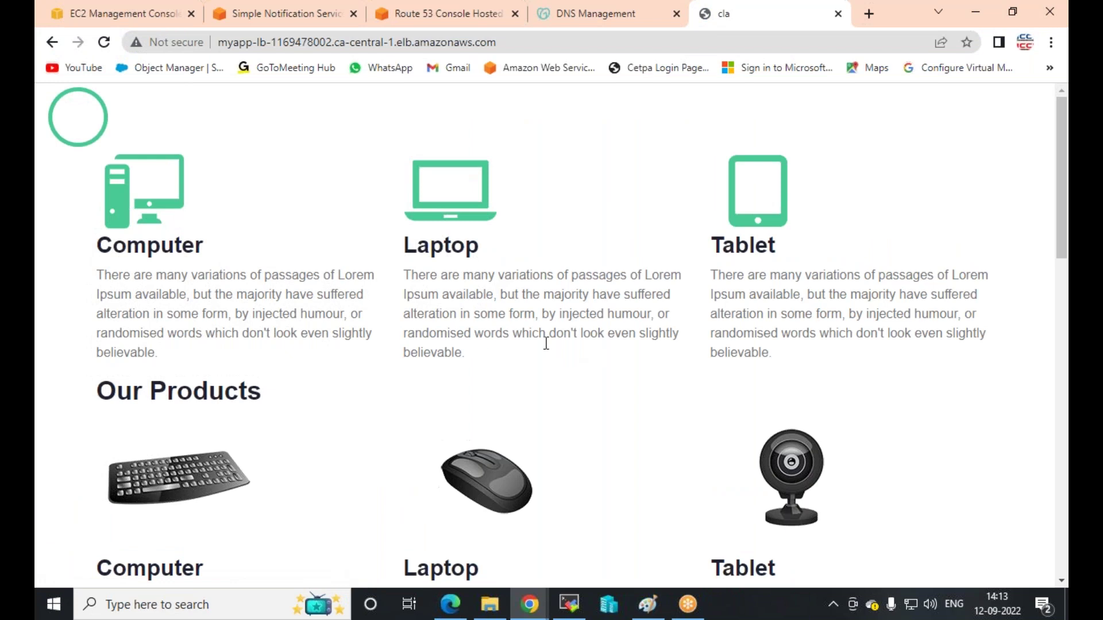
Scroll the reloaded store page to verify it, then return to the rvinfosystem.live hosted zone.
scroll(412, 396, down, 10)
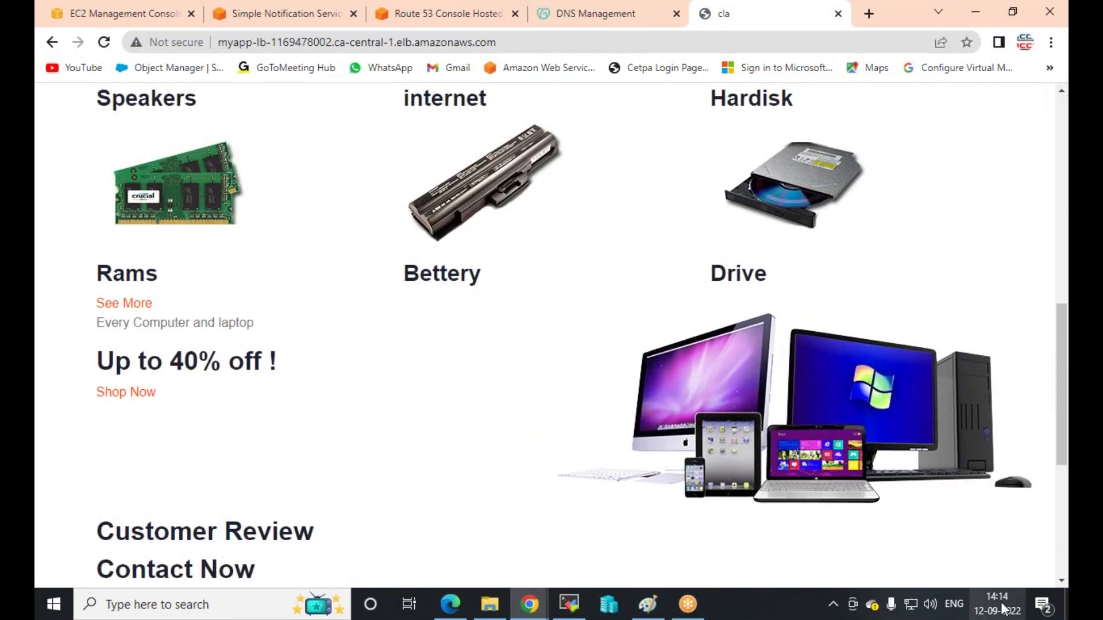
mouse_move(995, 607)
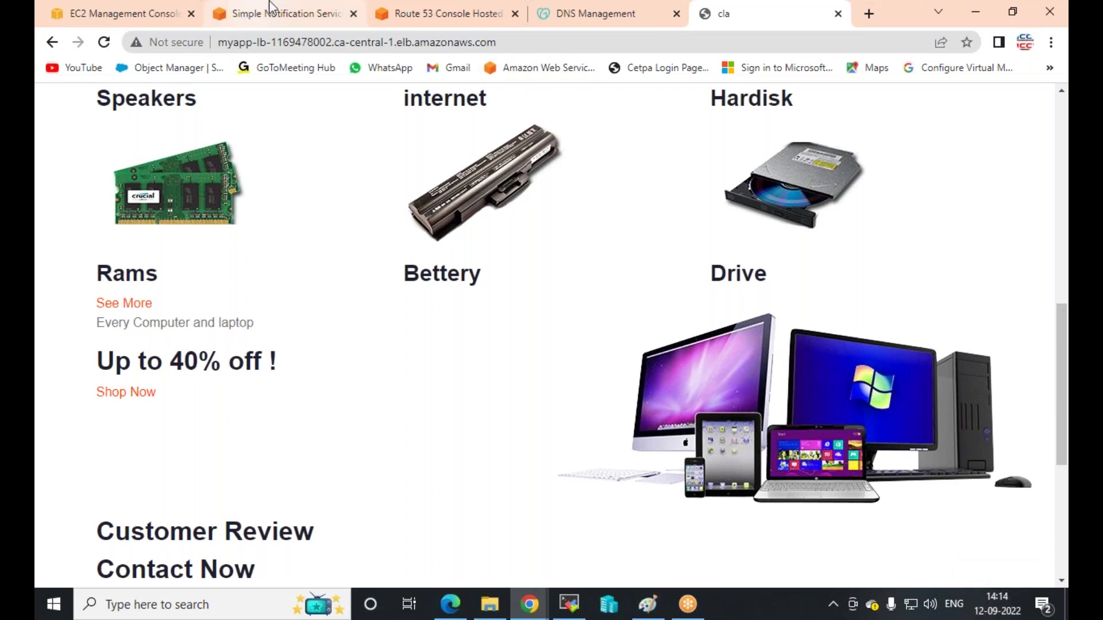
click(448, 19)
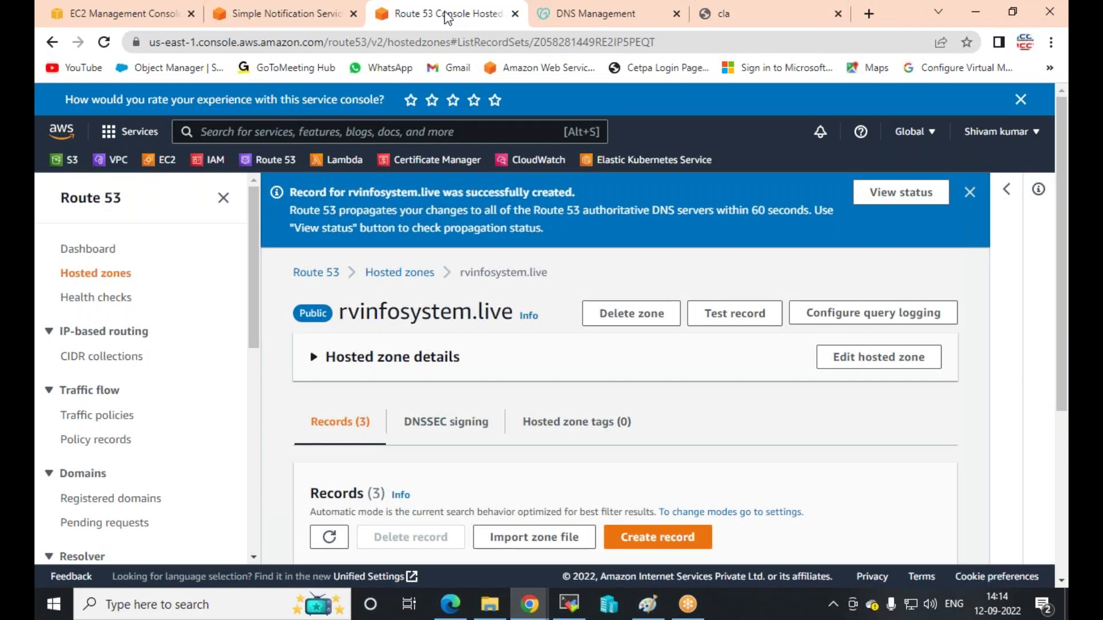
Refresh the EC2 instances list to reveal the new running t2.micro replacement instance.
click(103, 14)
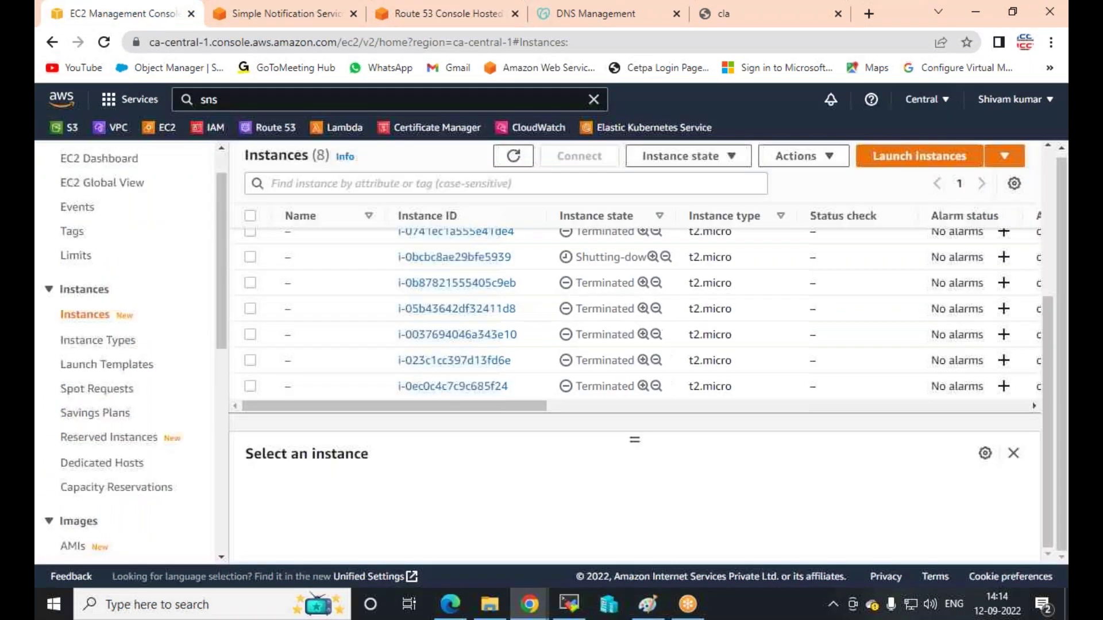
click(513, 156)
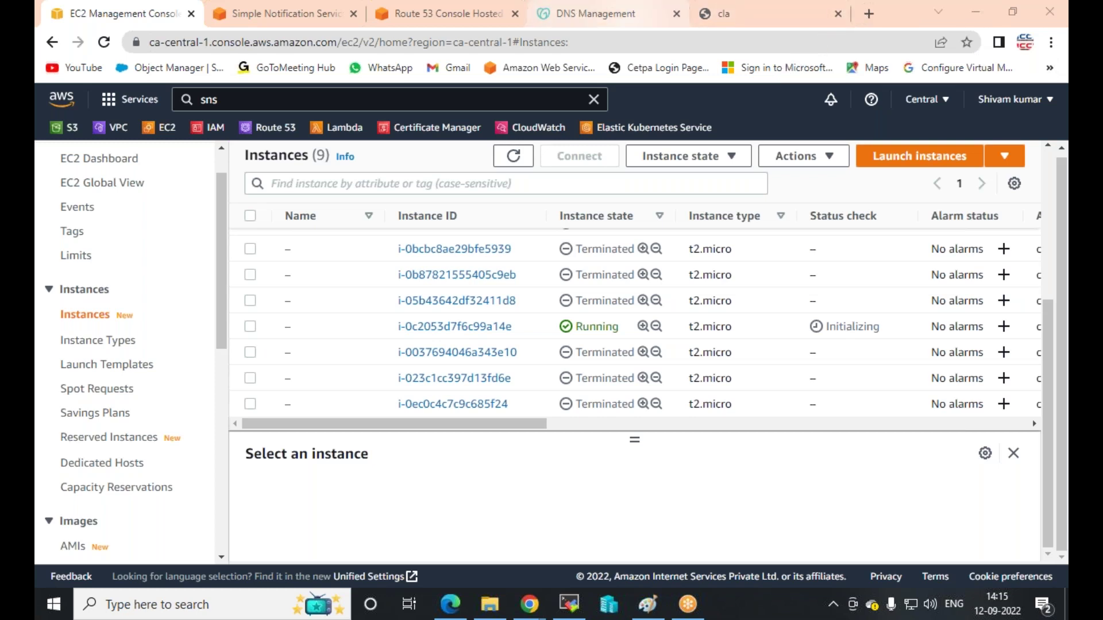
Enter rvinfosystem.live in Edge's address bar to test whether the domain reaches the site.
click(447, 604)
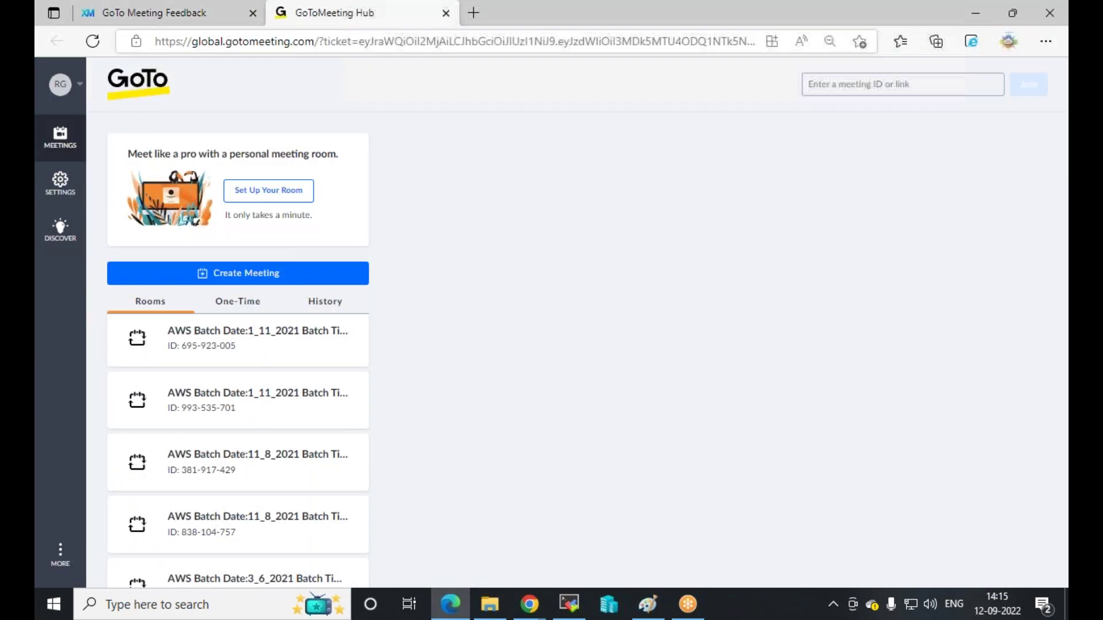
key(ctrl+l)
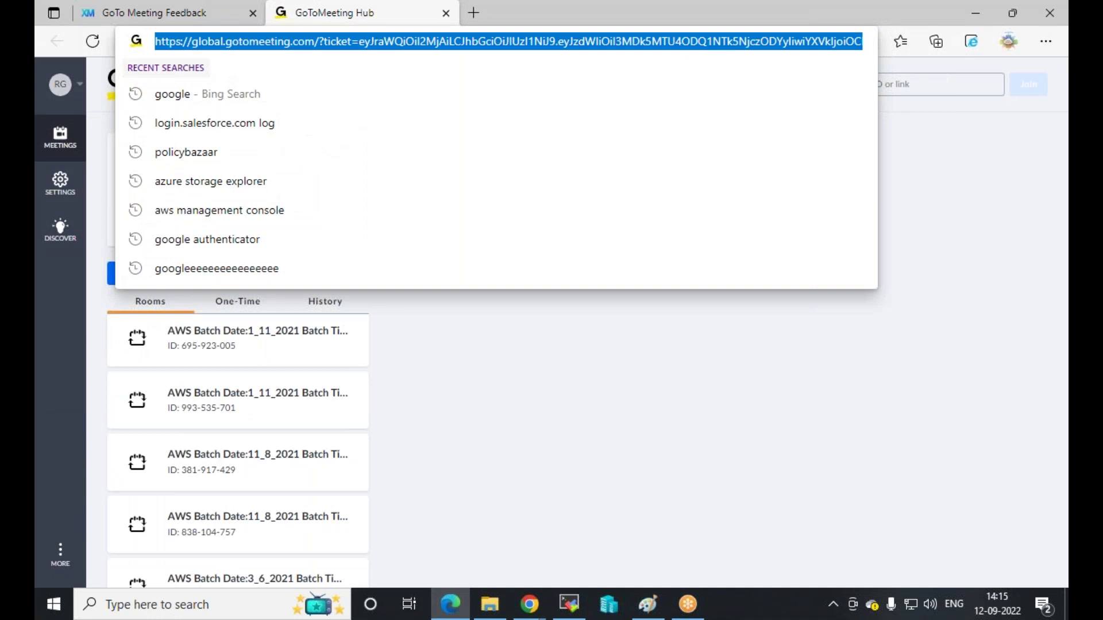
text(rvin)
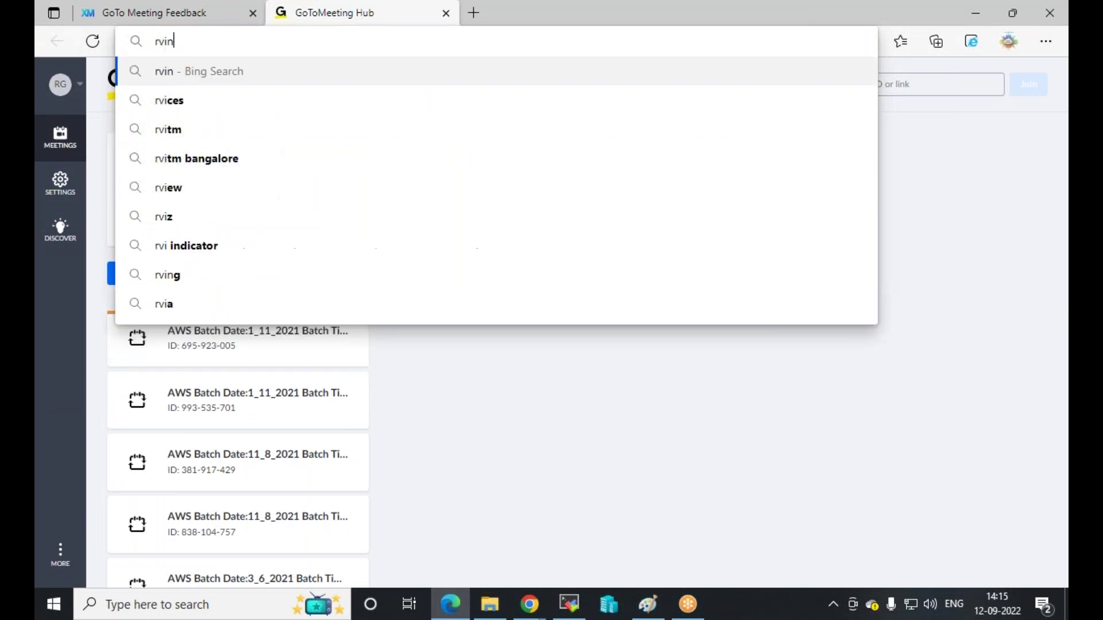
text(fosyste)
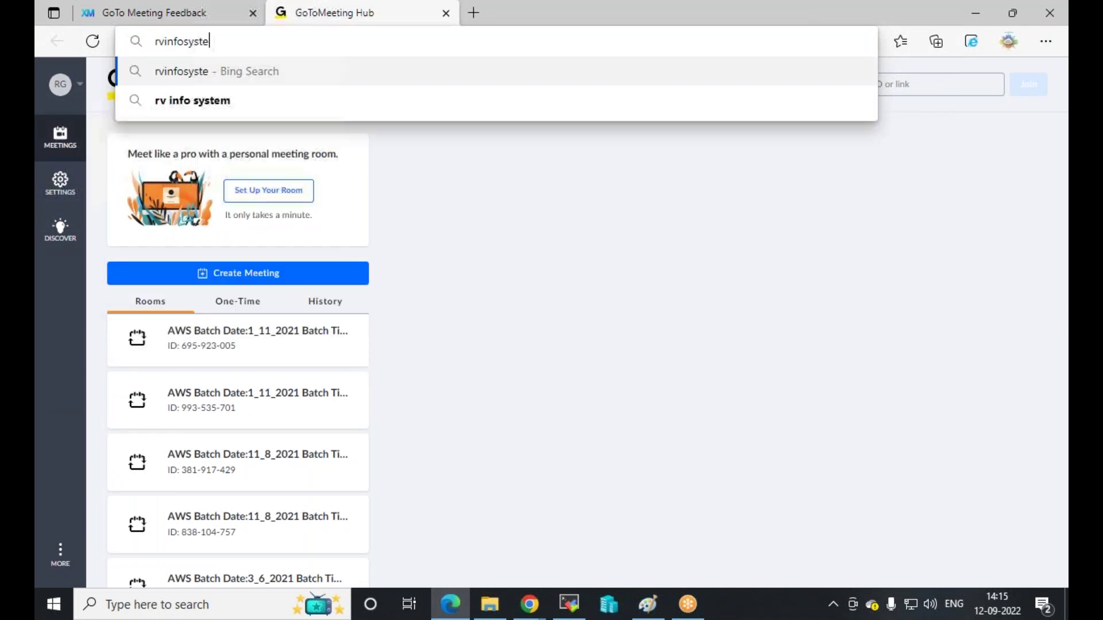
text(m.live)
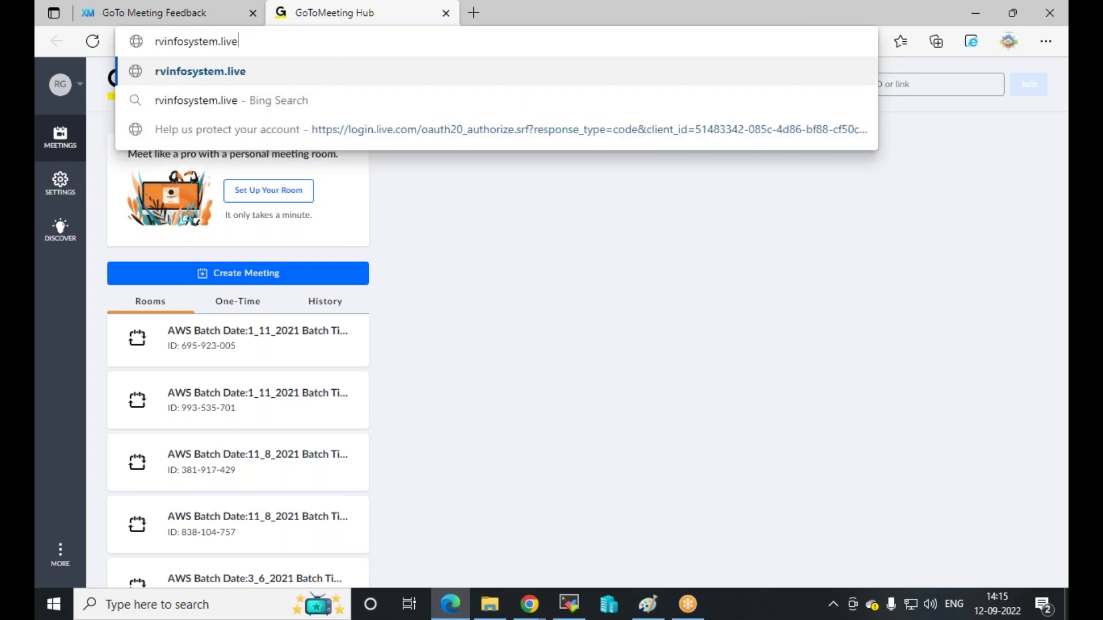
key(Return)
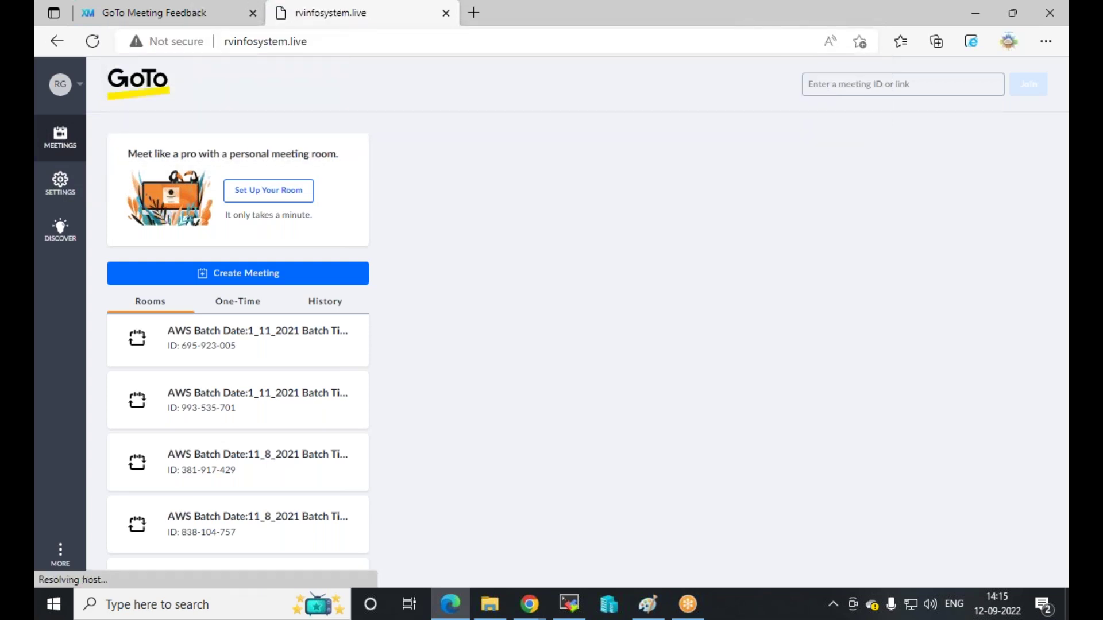